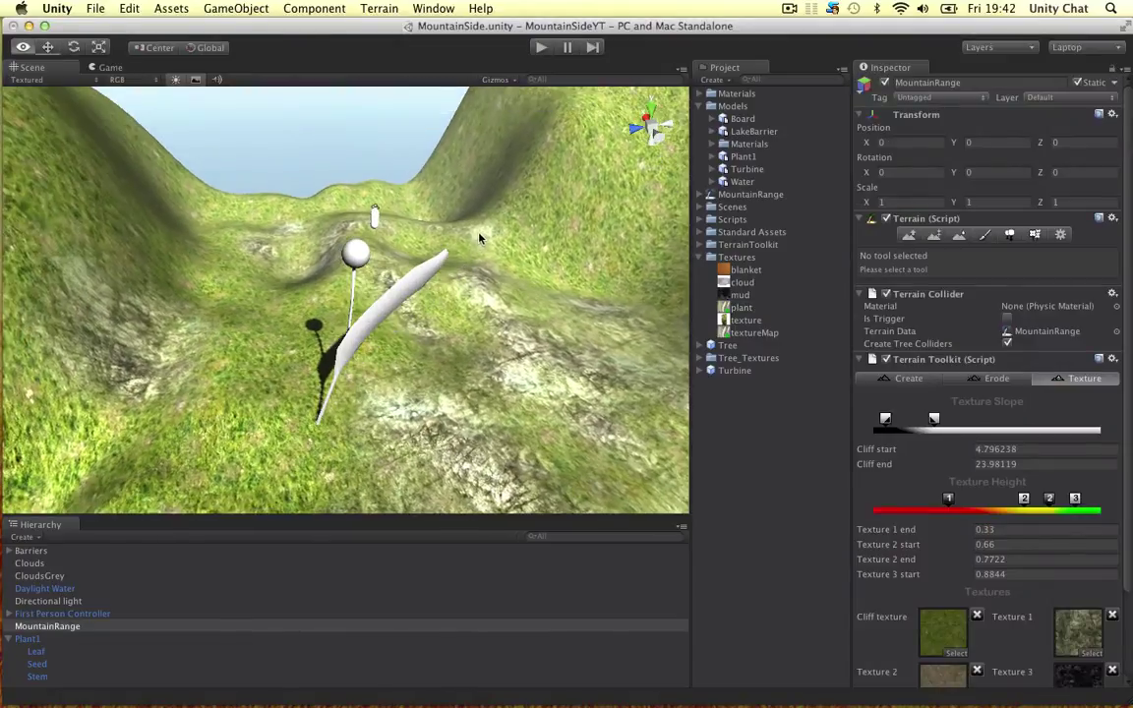
Step: Examine the plant model standing on the mountain terrain from several sides and distances in the scene
{"action": "left_click_drag", "start_coordinate": [312, 260], "coordinate": [414, 279], "text": "alt"}
{"action": "scroll", "coordinate": [414, 278], "scroll_direction": "up", "scroll_amount": 5}
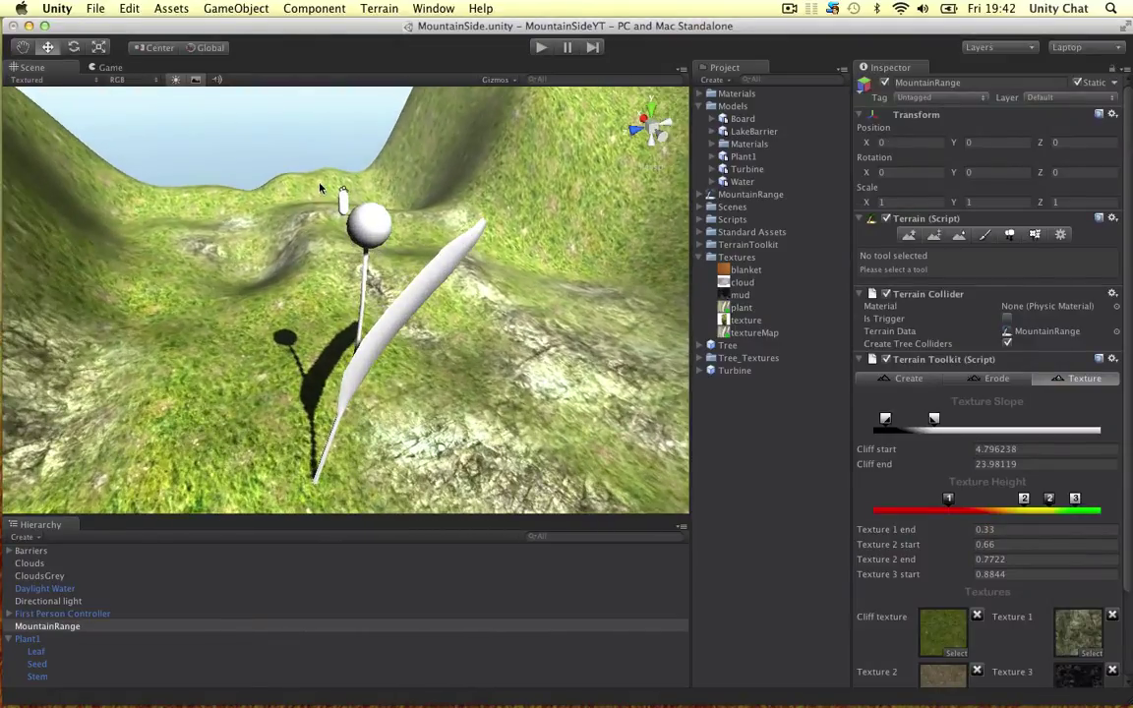
{"action": "left_click", "coordinate": [478, 327]}
{"action": "left_click", "coordinate": [536, 387]}
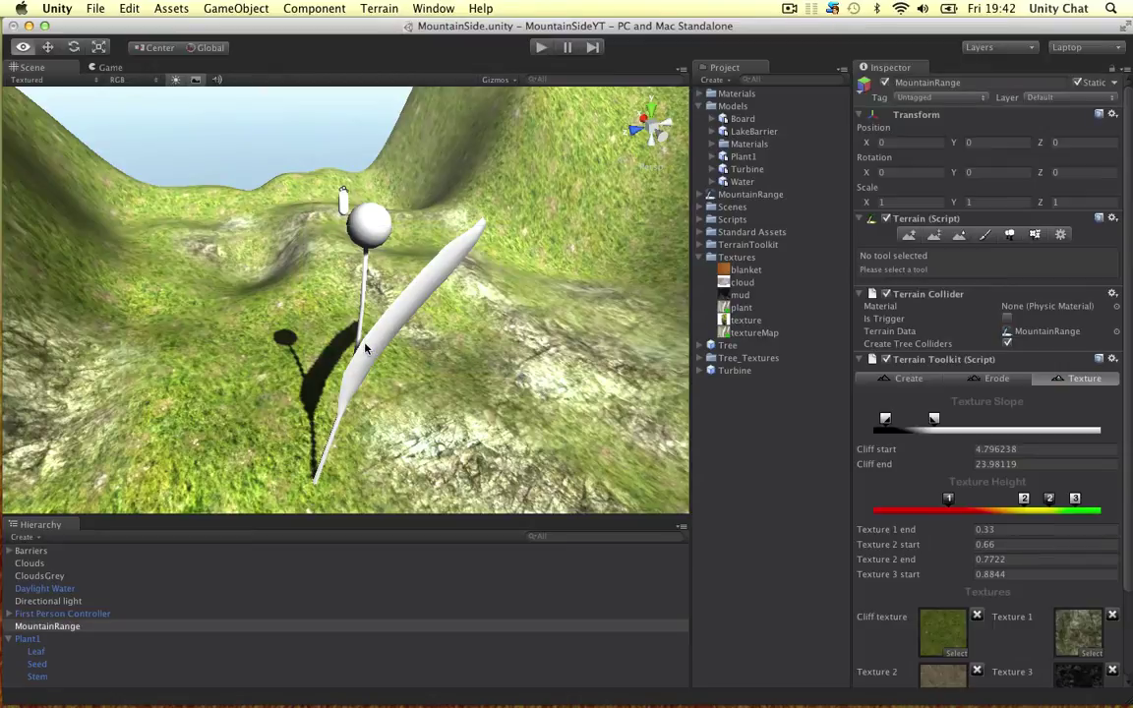
{"action": "left_click_drag", "start_coordinate": [364, 346], "coordinate": [473, 345], "text": "alt"}
{"action": "right_click_drag", "start_coordinate": [474, 344], "coordinate": [463, 313]}
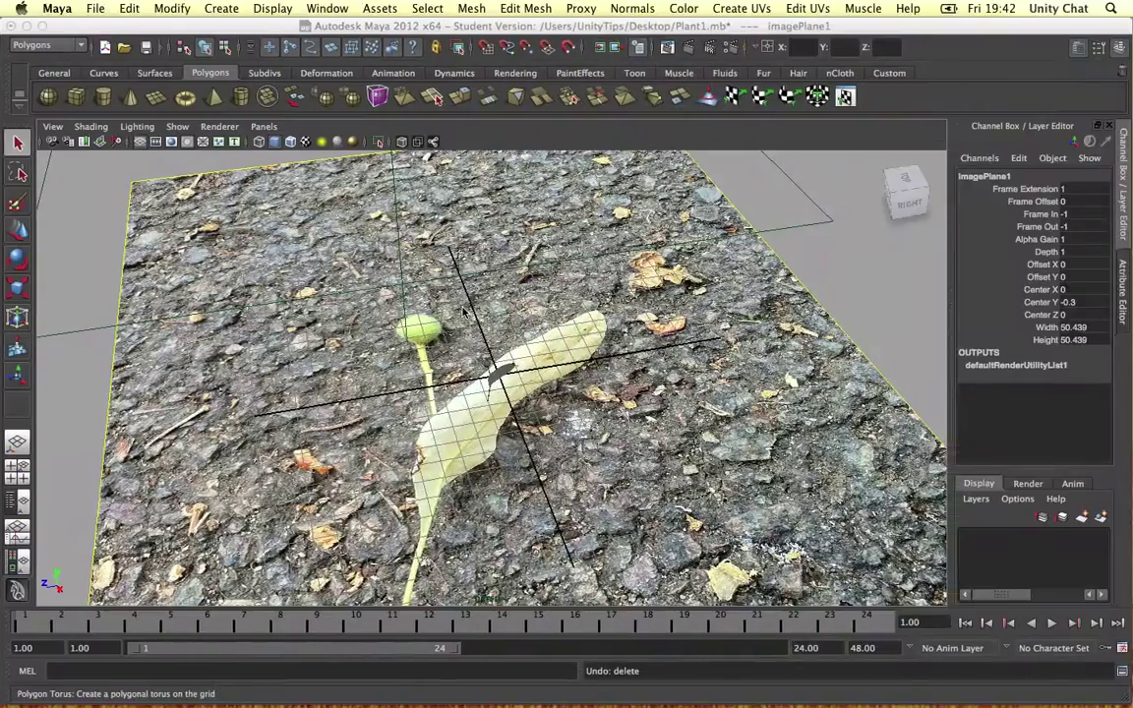
Step: Switch to Maya and compare the small plant model with the reference photo on the image plane beneath it
{"action": "scroll", "coordinate": [468, 338], "scroll_direction": "down", "scroll_amount": 3}
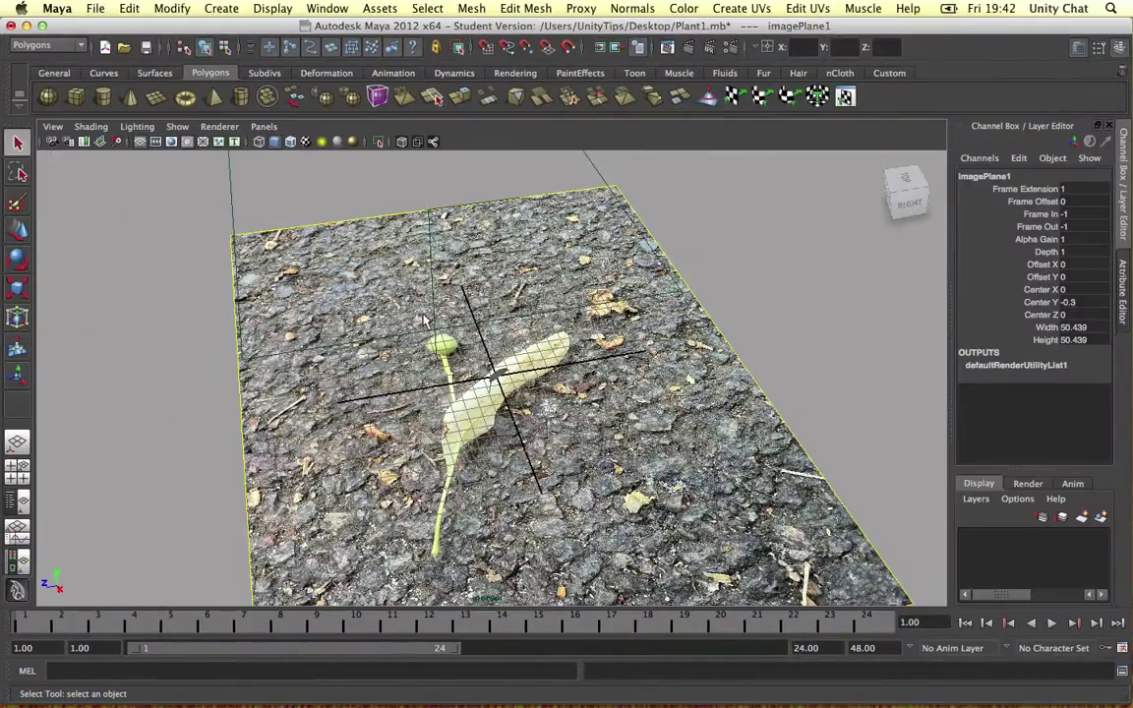
{"action": "scroll", "coordinate": [423, 320], "scroll_direction": "up", "scroll_amount": 5}
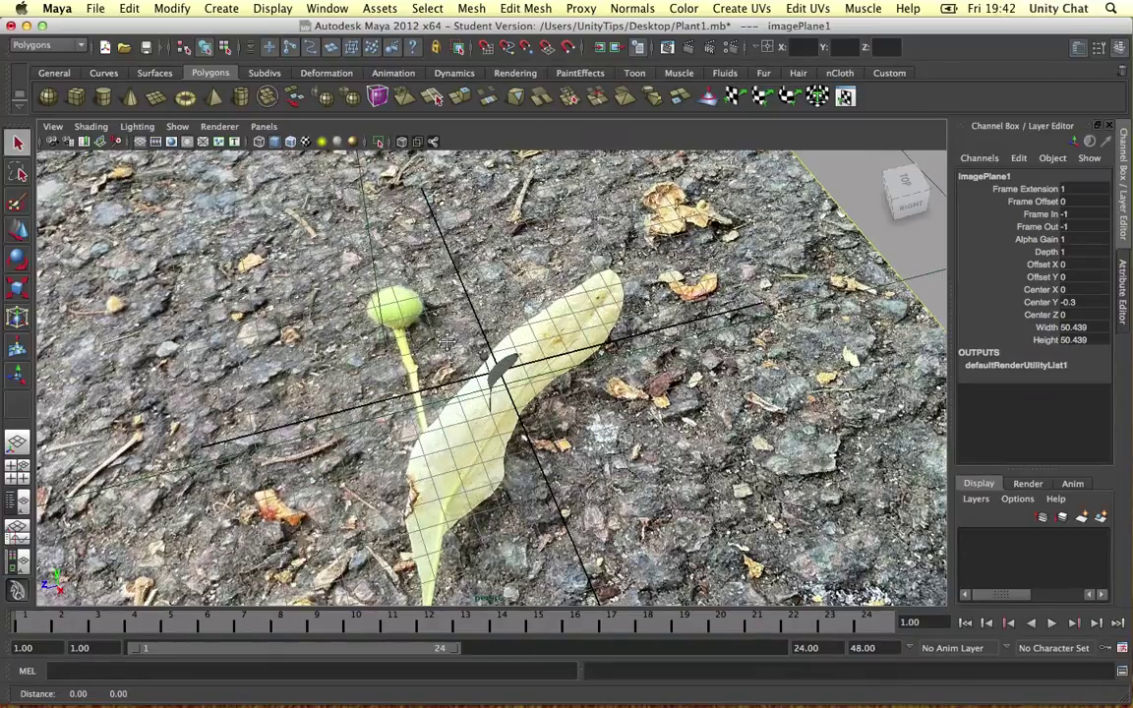
{"action": "scroll", "coordinate": [446, 341], "scroll_direction": "down", "scroll_amount": 5}
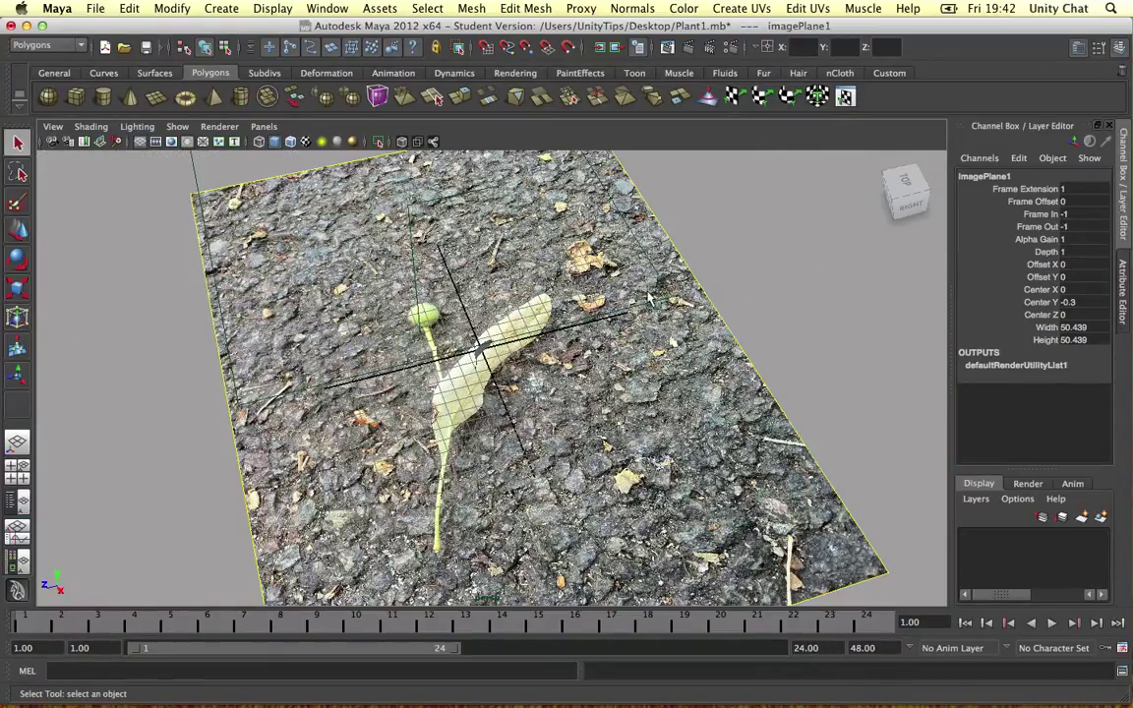
{"action": "scroll", "coordinate": [426, 384], "scroll_direction": "up", "scroll_amount": 5}
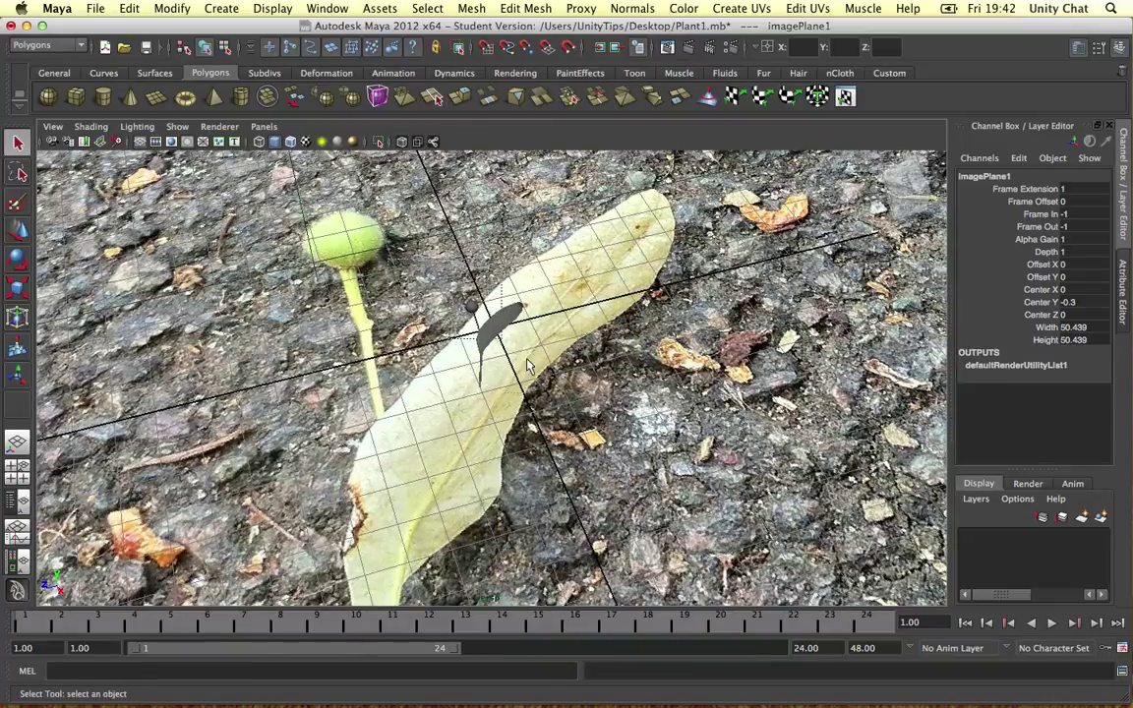
{"action": "left_click", "coordinate": [496, 328]}
{"action": "scroll", "coordinate": [496, 327], "scroll_direction": "down", "scroll_amount": 2}
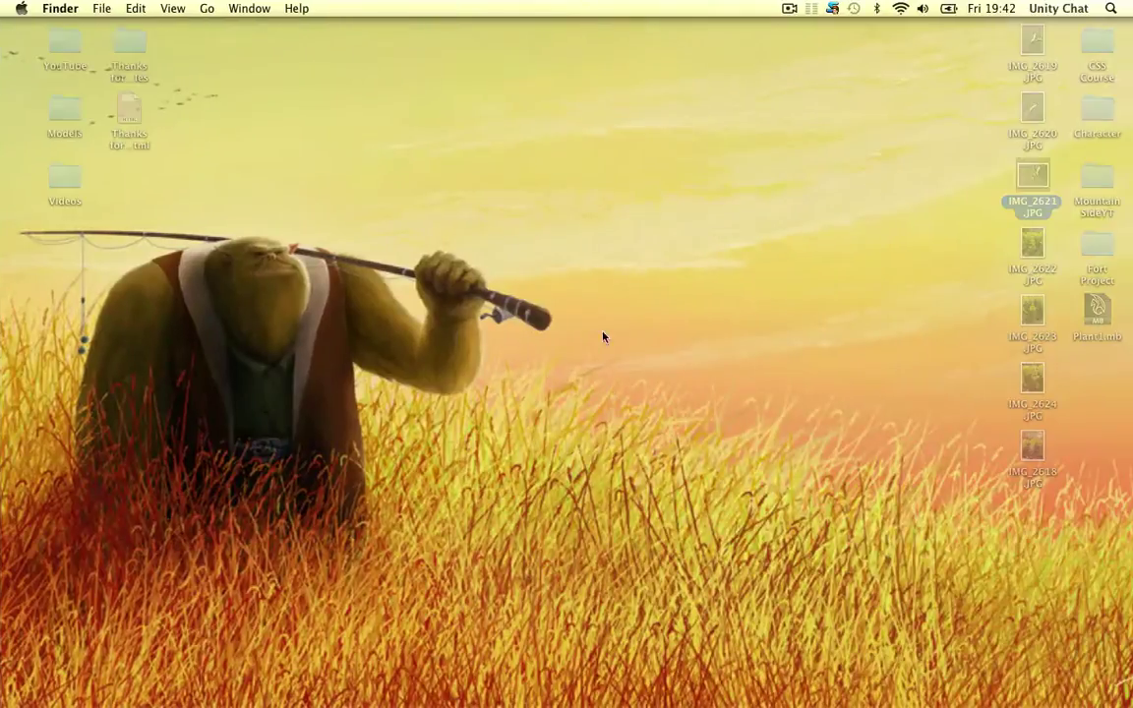
Step: Preview the plant reference photos IMG_2620.JPG, IMG_2621.JPG and IMG_2619.JPG on the desktop, and return to Maya
{"action": "left_click", "coordinate": [1032, 110]}
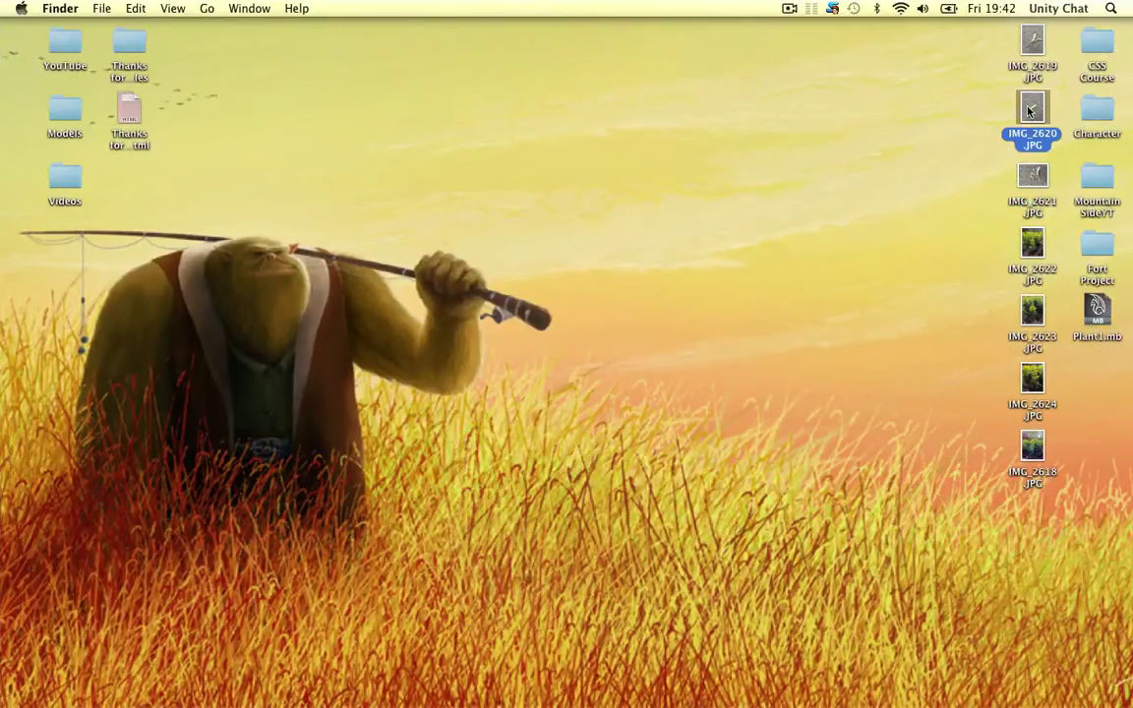
{"action": "key", "text": "space"}
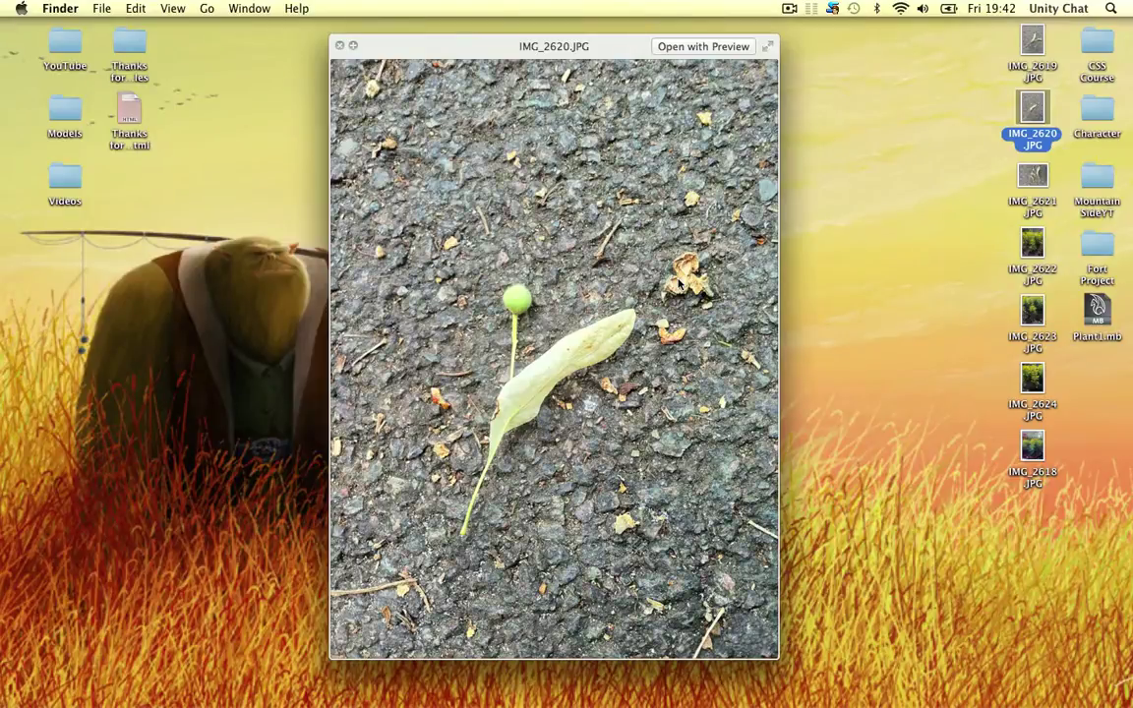
{"action": "key", "text": "Down"}
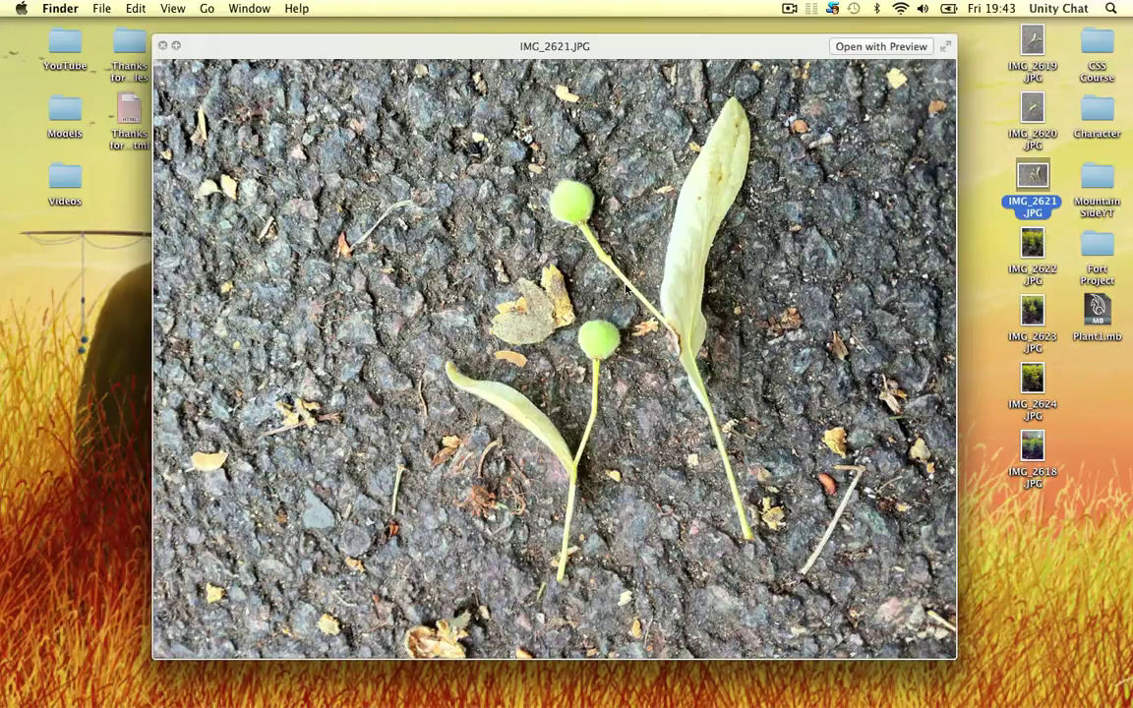
{"action": "key", "text": "space"}
{"action": "key", "text": "ctrl+Left"}
{"action": "key", "text": "ctrl+Right"}
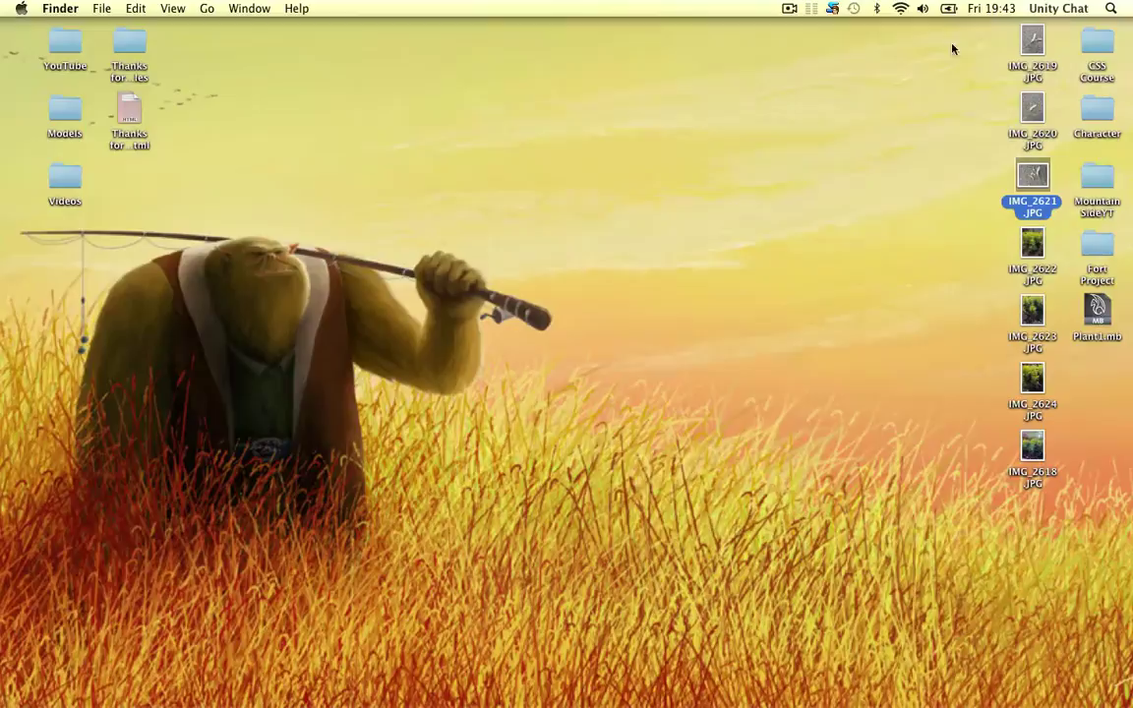
{"action": "left_click", "coordinate": [1039, 76]}
{"action": "key", "text": "space"}
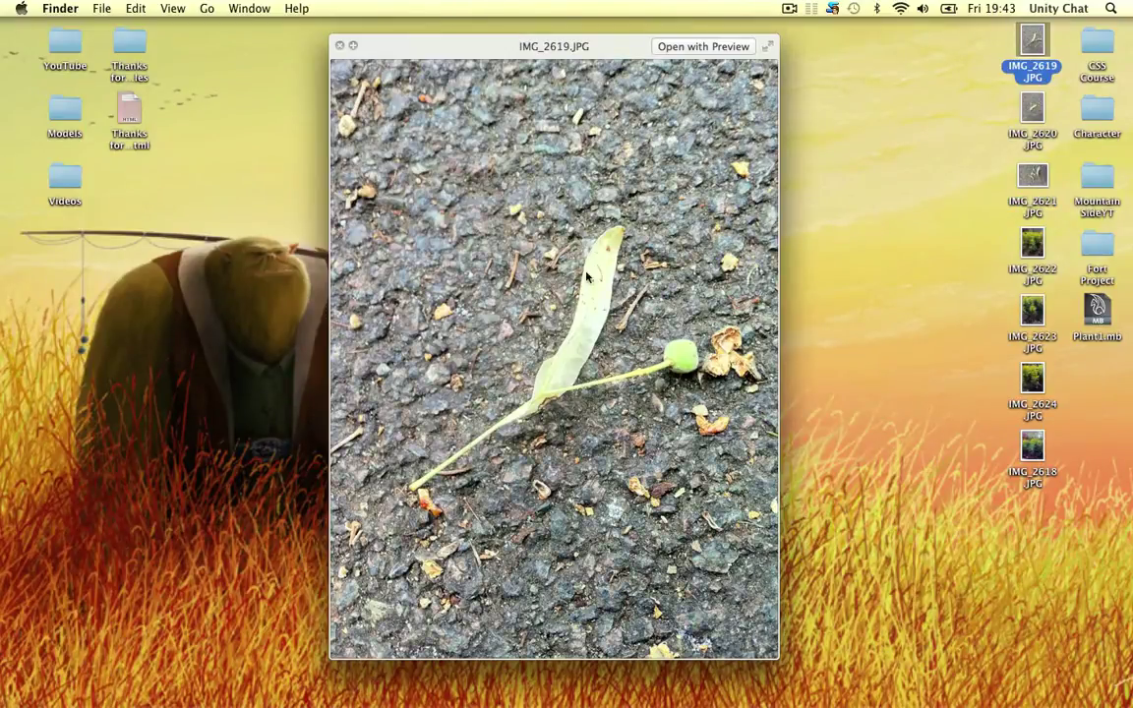
{"action": "key", "text": "space"}
{"action": "key", "text": "ctrl+Left"}
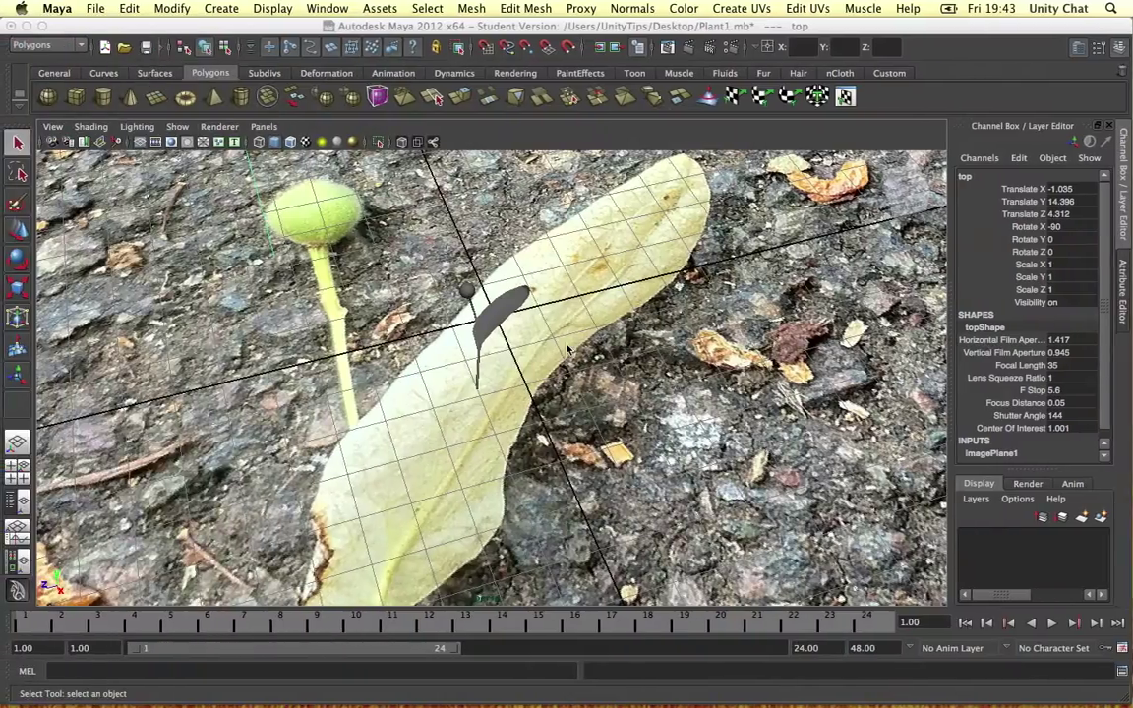
Step: Switch to Unity and inspect the plant texture from the Textures folder in its preview
{"action": "key", "text": "ctrl+Left"}
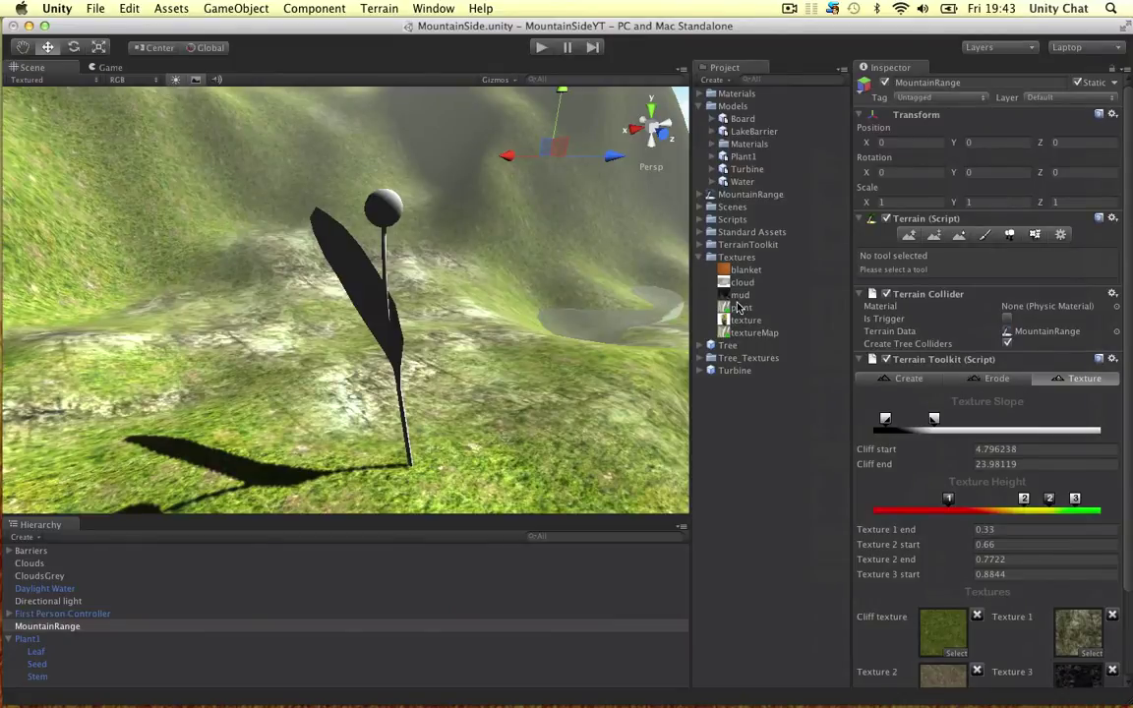
{"action": "left_click", "coordinate": [743, 308]}
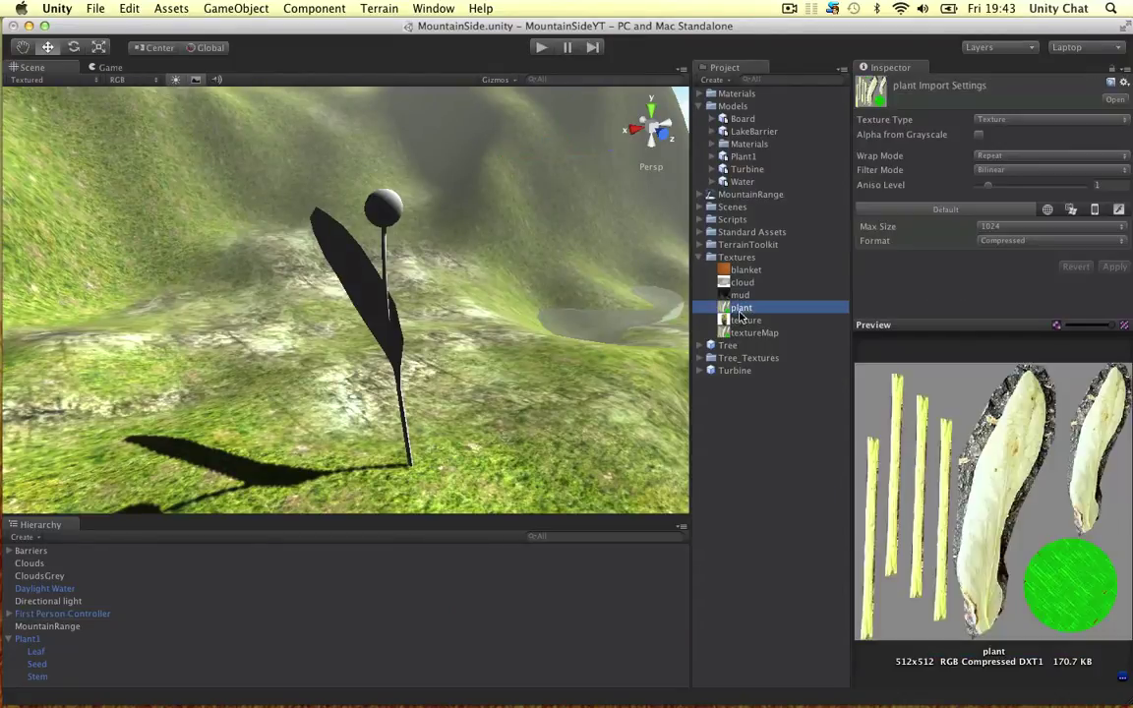
{"action": "key", "text": "ctrl+Right"}
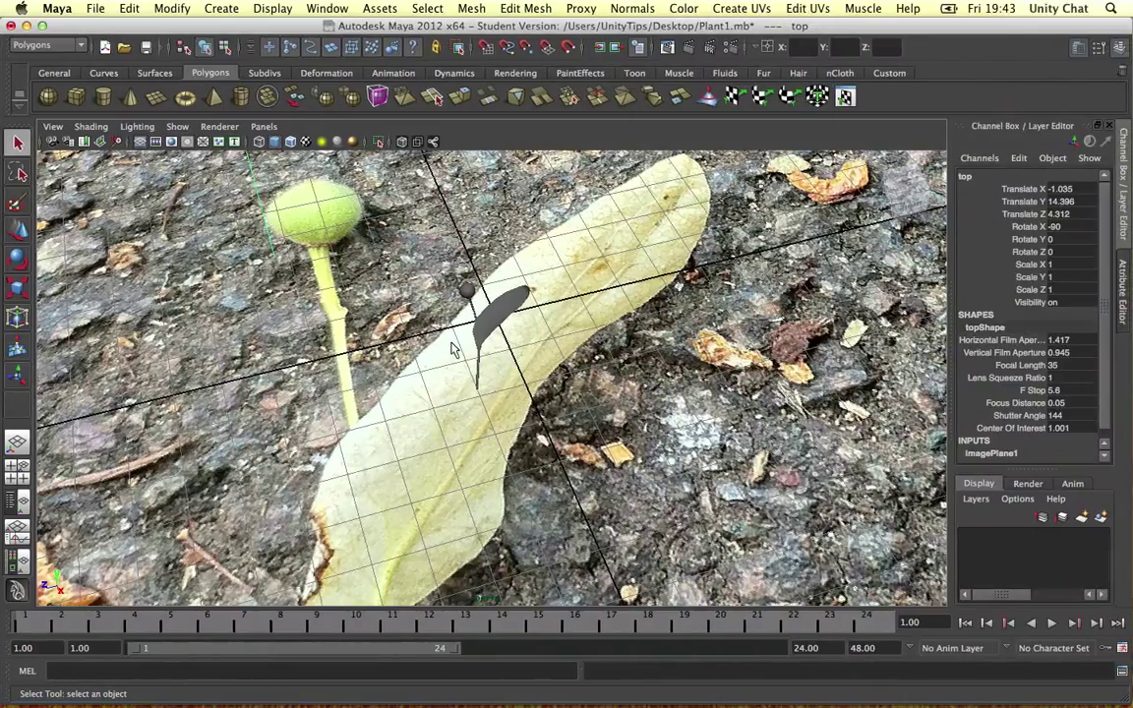
{"action": "key", "text": "ctrl+Left"}
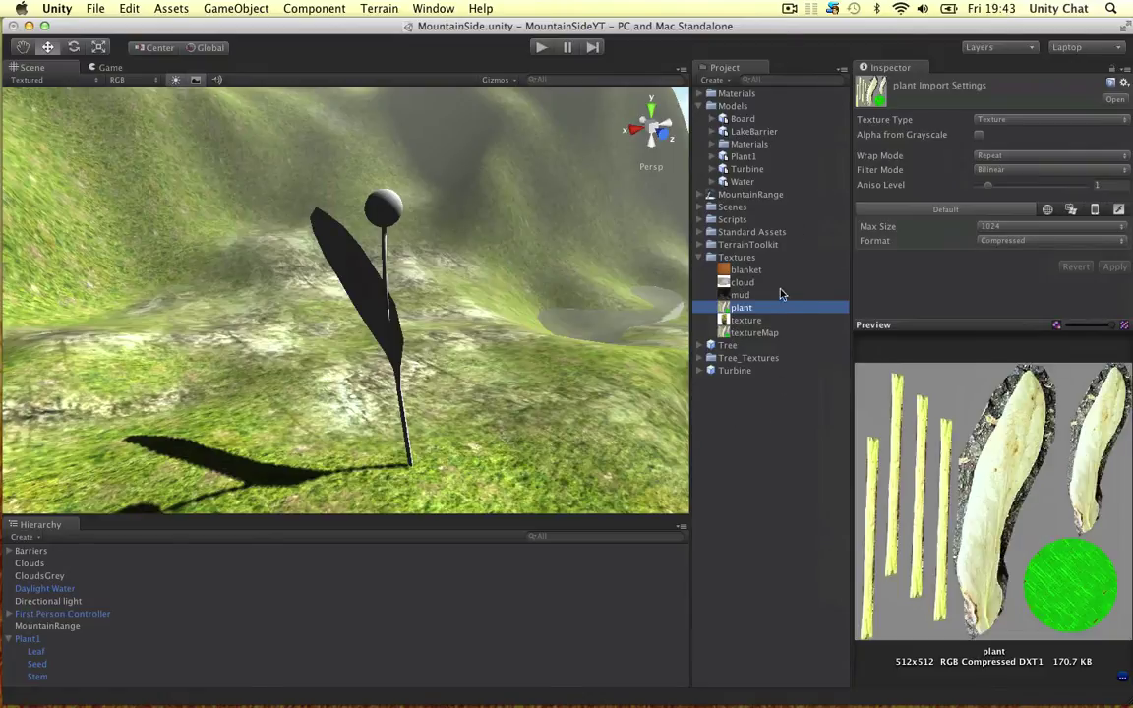
{"action": "left_click", "coordinate": [934, 424]}
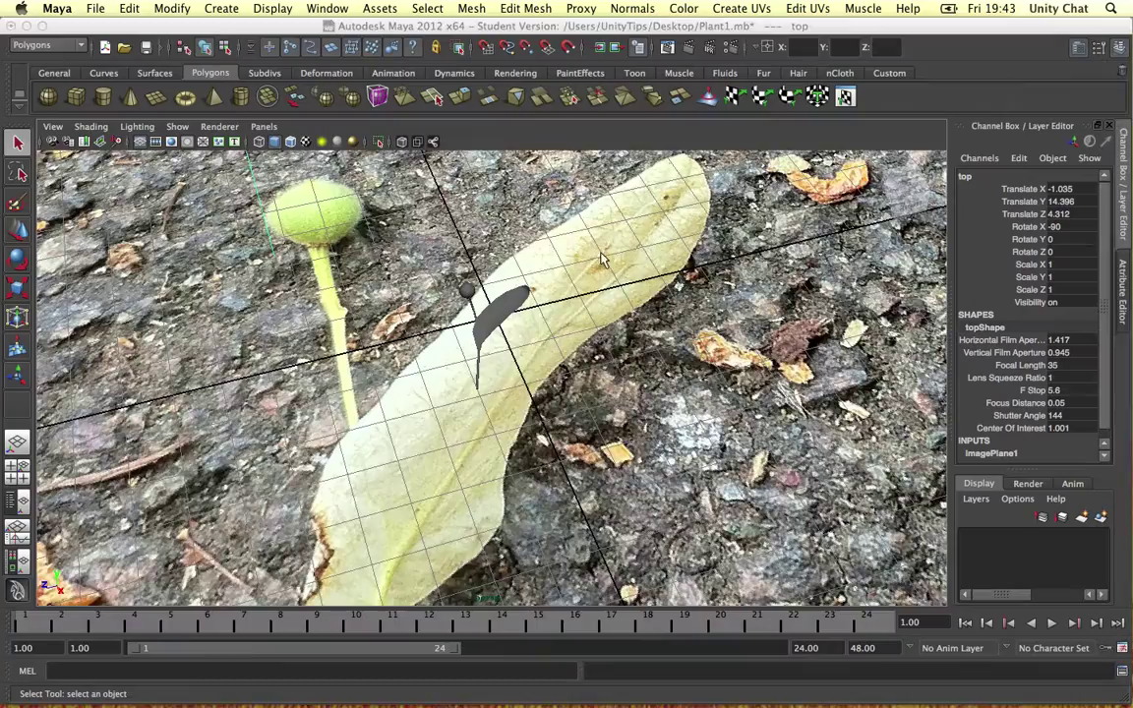
Step: In Maya, delete the top camera's imagePlane1 node through the Hypergraph connections and close the graph
{"action": "left_click_drag", "start_coordinate": [590, 265], "coordinate": [629, 263], "text": "alt"}
{"action": "scroll", "coordinate": [598, 261], "scroll_direction": "down", "scroll_amount": 5}
{"action": "right_click_drag", "start_coordinate": [522, 332], "coordinate": [641, 317], "text": "alt"}
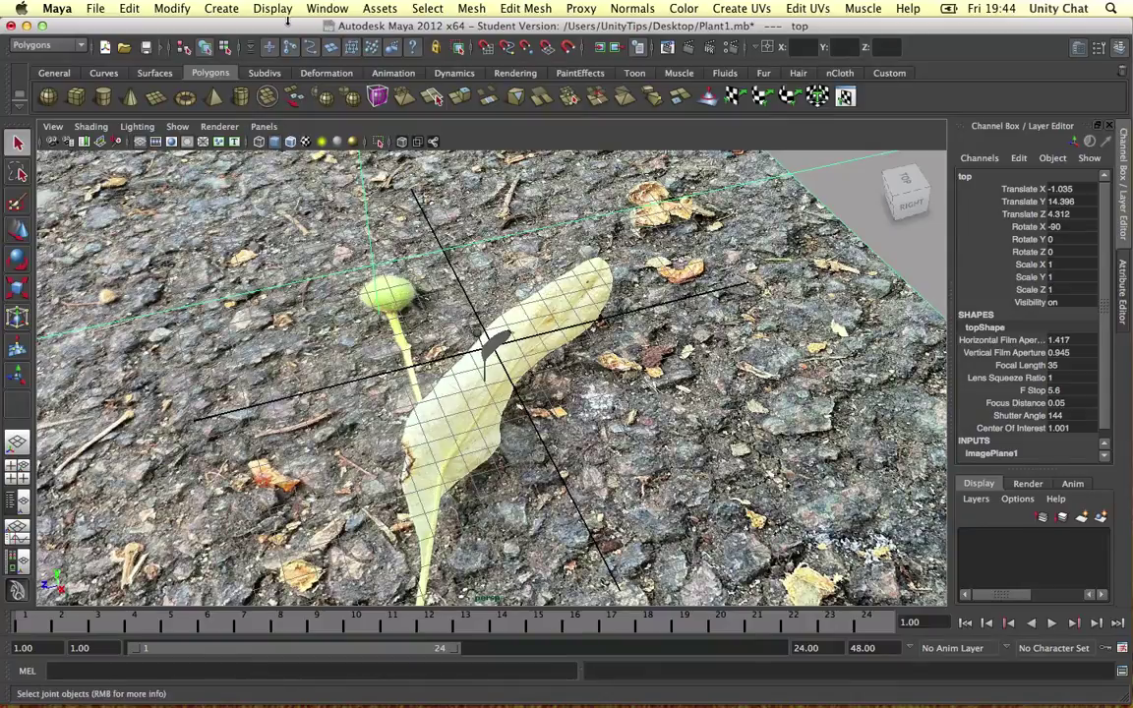
{"action": "left_click", "coordinate": [331, 8]}
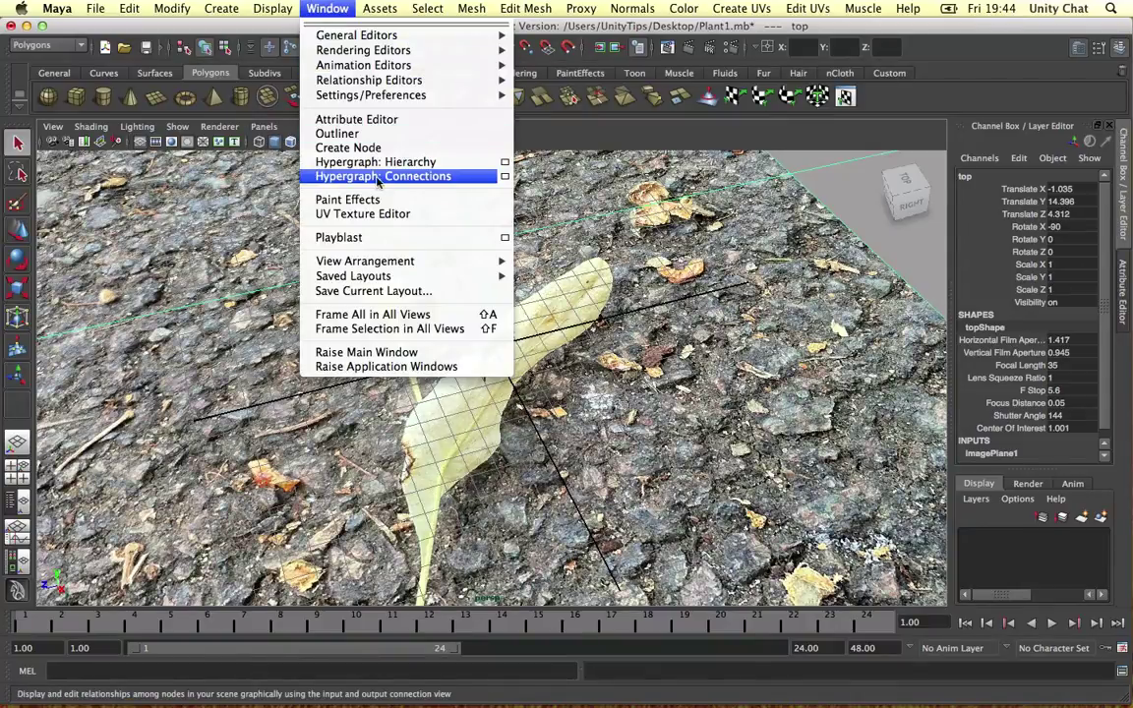
{"action": "left_click", "coordinate": [418, 175]}
{"action": "left_click", "coordinate": [537, 379]}
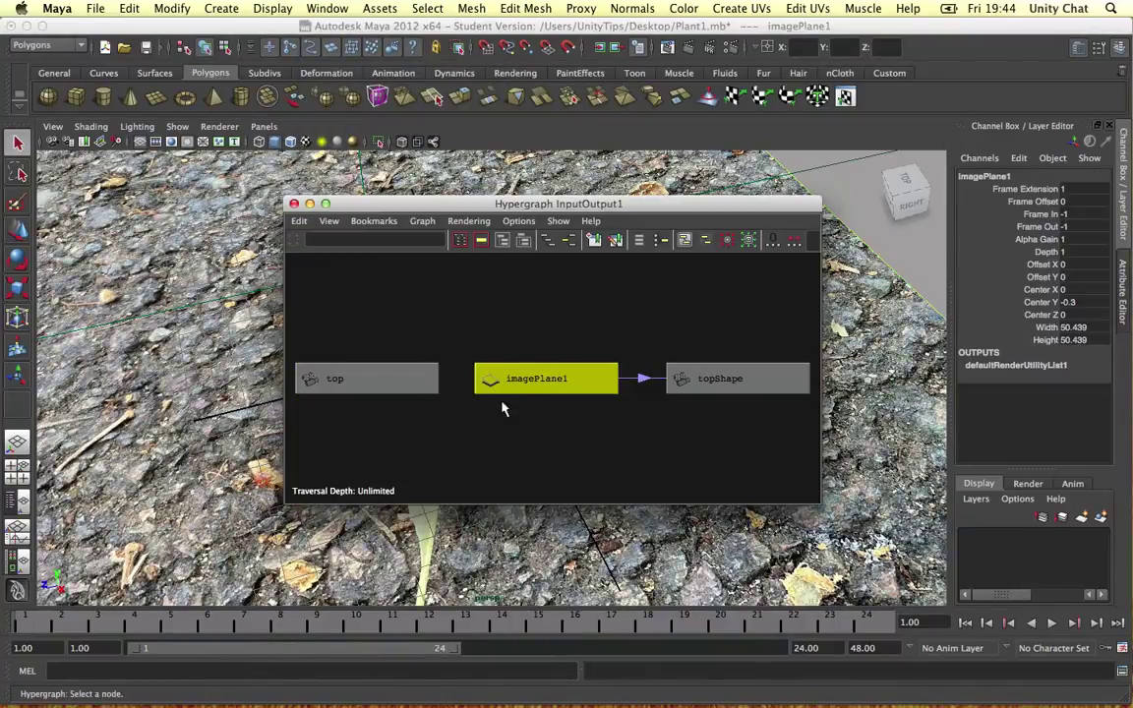
{"action": "key", "text": "Delete"}
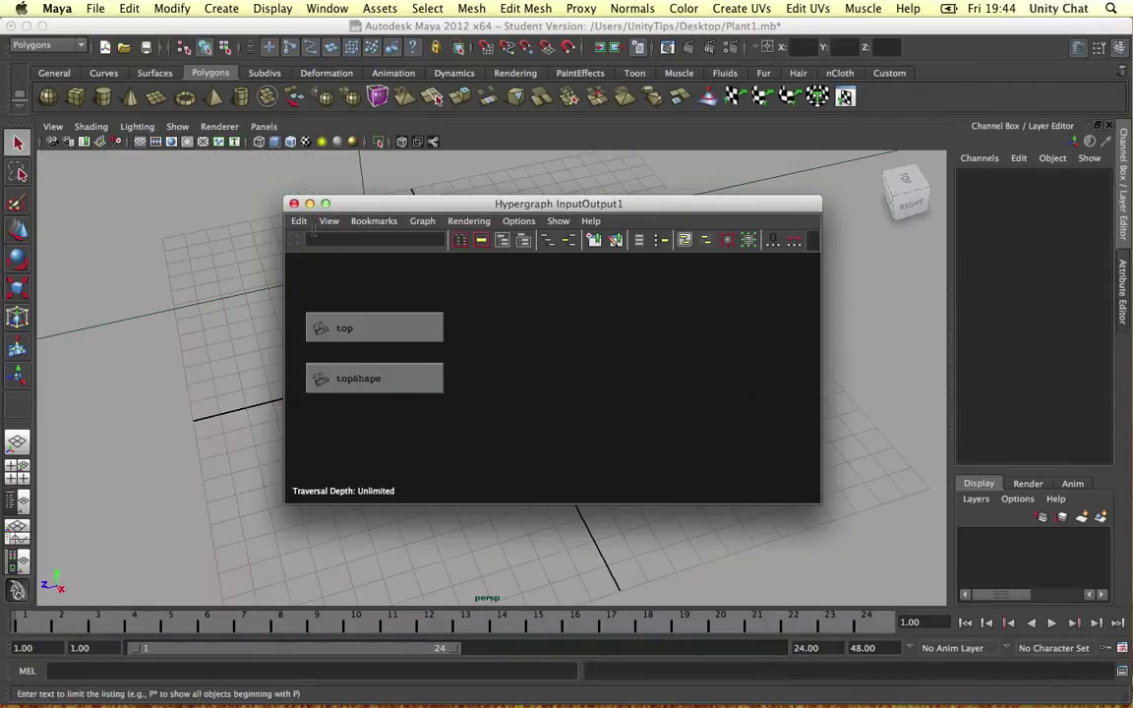
{"action": "left_click", "coordinate": [295, 202]}
Step: Select the plant's seed, stem and leaf together and hide the grid in the perspective view
{"action": "left_click_drag", "start_coordinate": [481, 298], "coordinate": [532, 311], "text": "alt"}
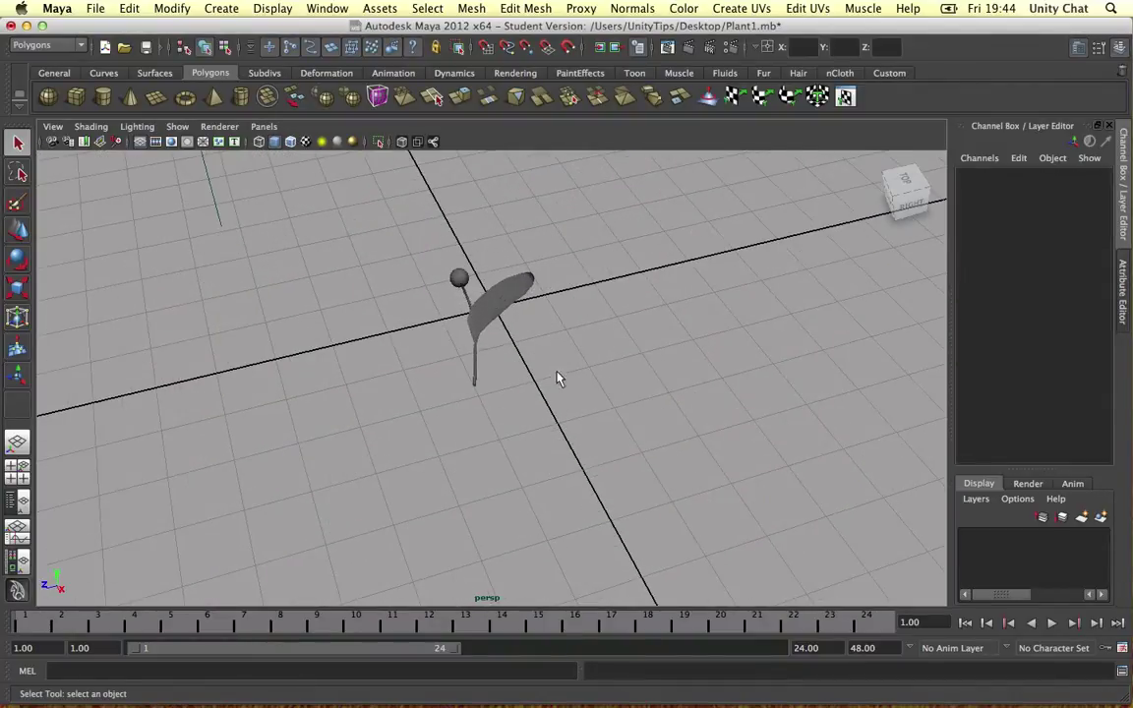
{"action": "key", "text": "w"}
{"action": "left_click_drag", "start_coordinate": [556, 378], "coordinate": [460, 214]}
{"action": "left_click_drag", "start_coordinate": [534, 266], "coordinate": [513, 298], "text": "alt"}
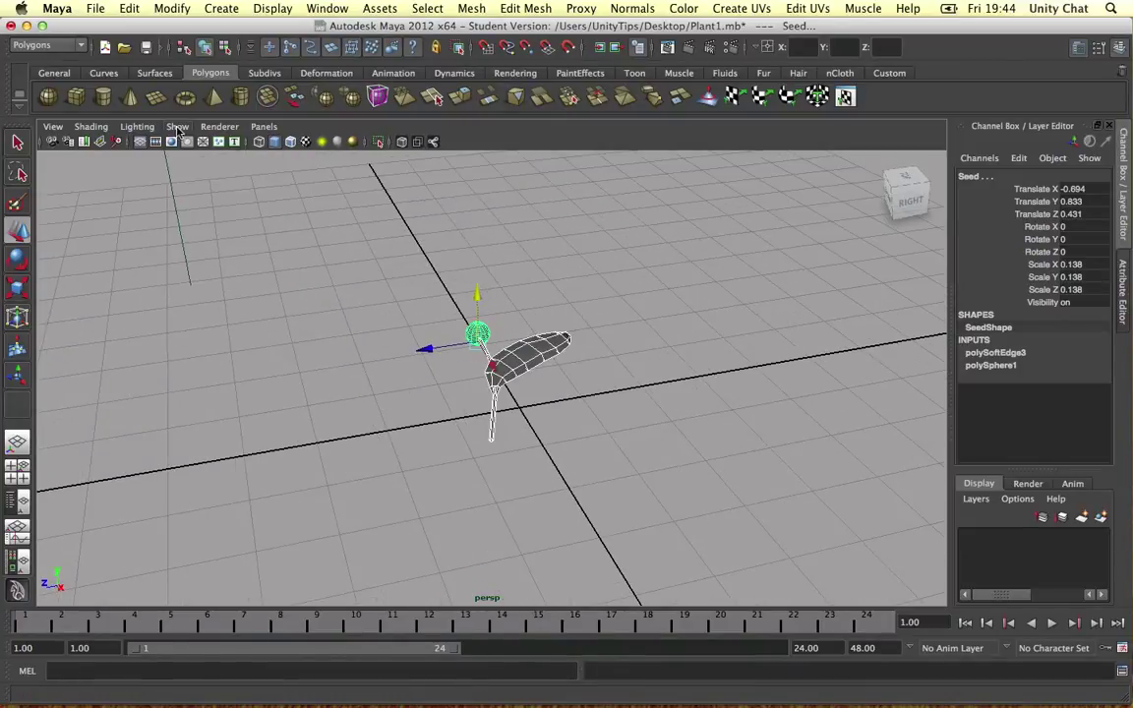
{"action": "left_click", "coordinate": [177, 127]}
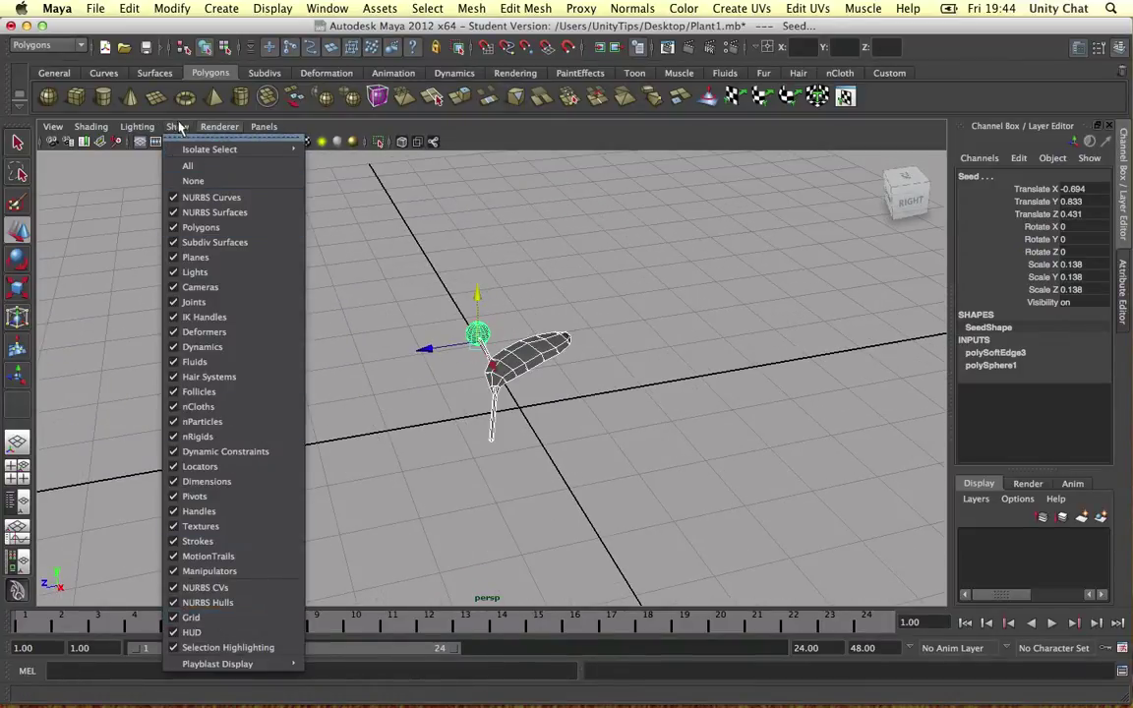
{"action": "left_click", "coordinate": [196, 617]}
{"action": "scroll", "coordinate": [427, 423], "scroll_direction": "up", "scroll_amount": 5}
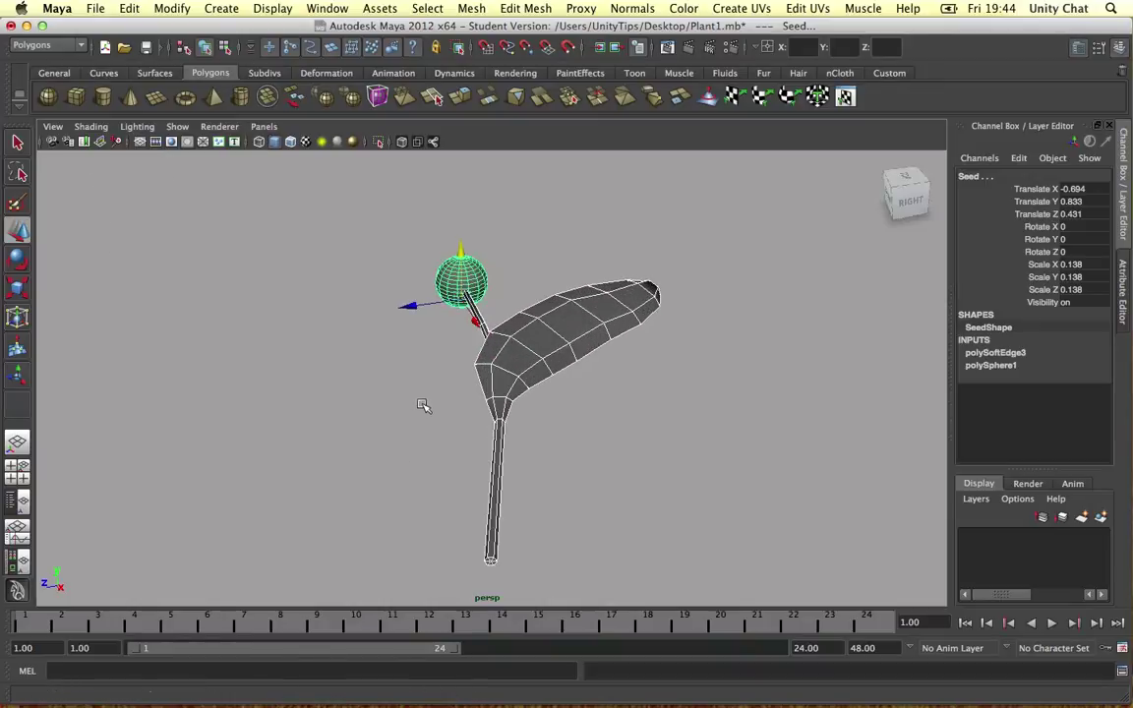
Step: Select the leaf mesh and delete its construction history
{"action": "left_click_drag", "start_coordinate": [423, 405], "coordinate": [510, 398], "text": "alt"}
{"action": "left_click", "coordinate": [633, 313]}
{"action": "left_click_drag", "start_coordinate": [633, 314], "coordinate": [572, 304], "text": "alt"}
{"action": "left_click", "coordinate": [526, 360]}
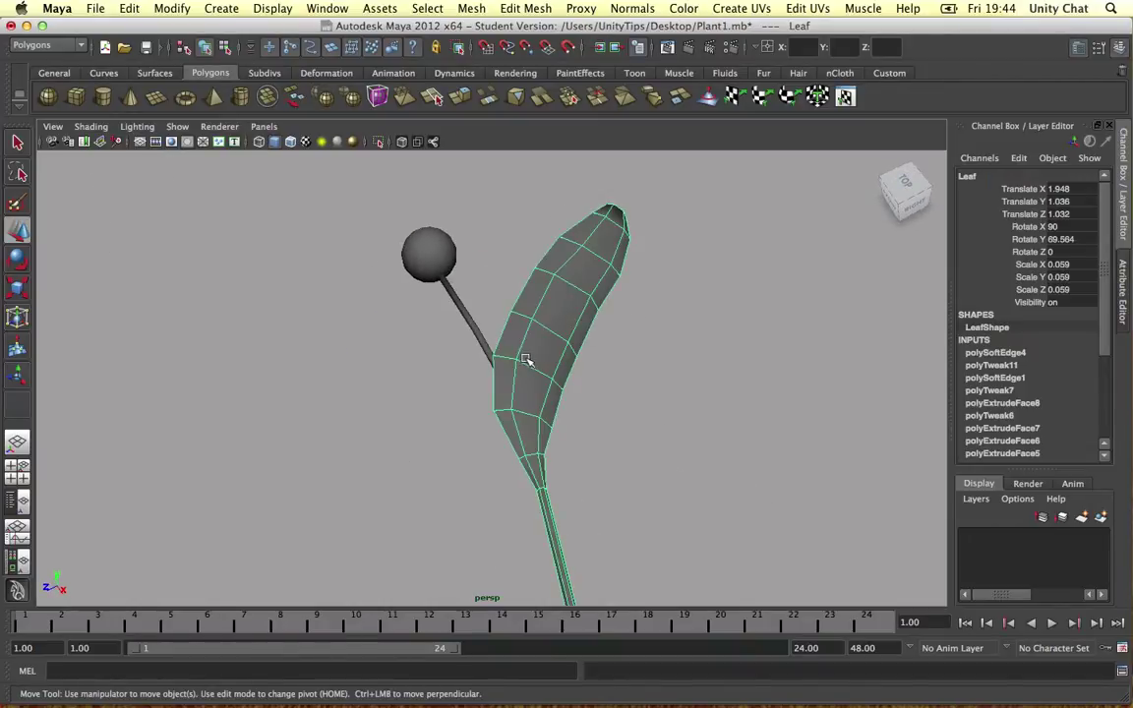
{"action": "left_click_drag", "start_coordinate": [526, 360], "coordinate": [638, 344], "text": "alt"}
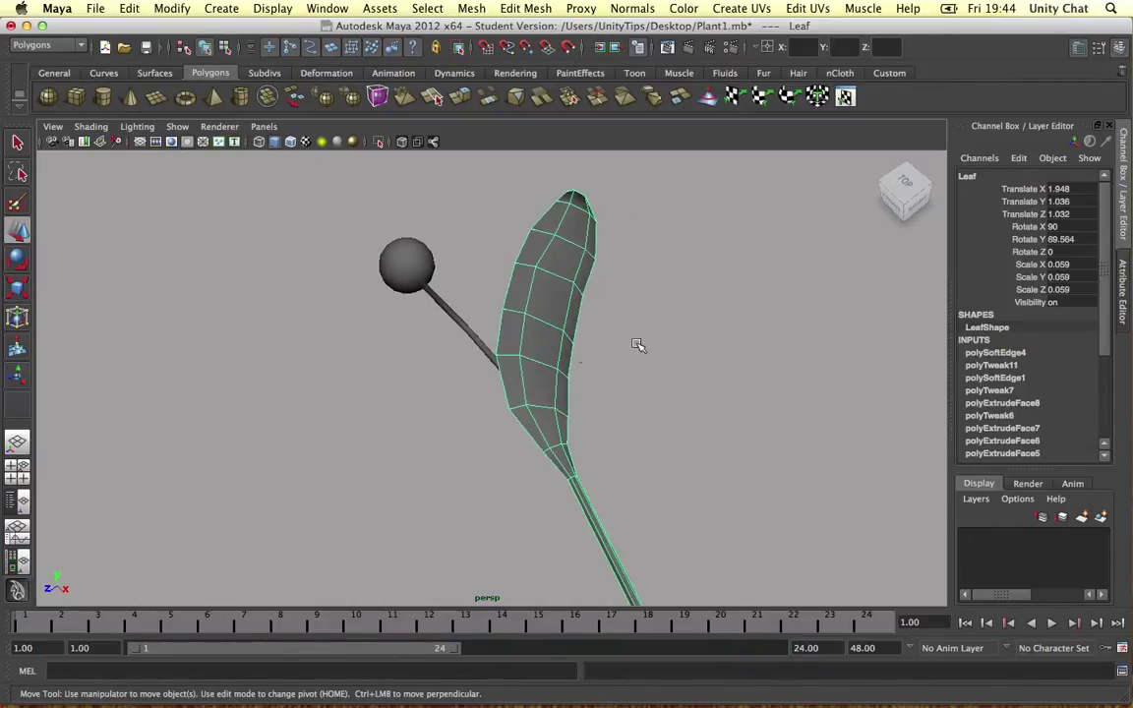
{"action": "left_click", "coordinate": [129, 8]}
{"action": "mouse_move", "coordinate": [197, 192]}
{"action": "left_click", "coordinate": [350, 197]}
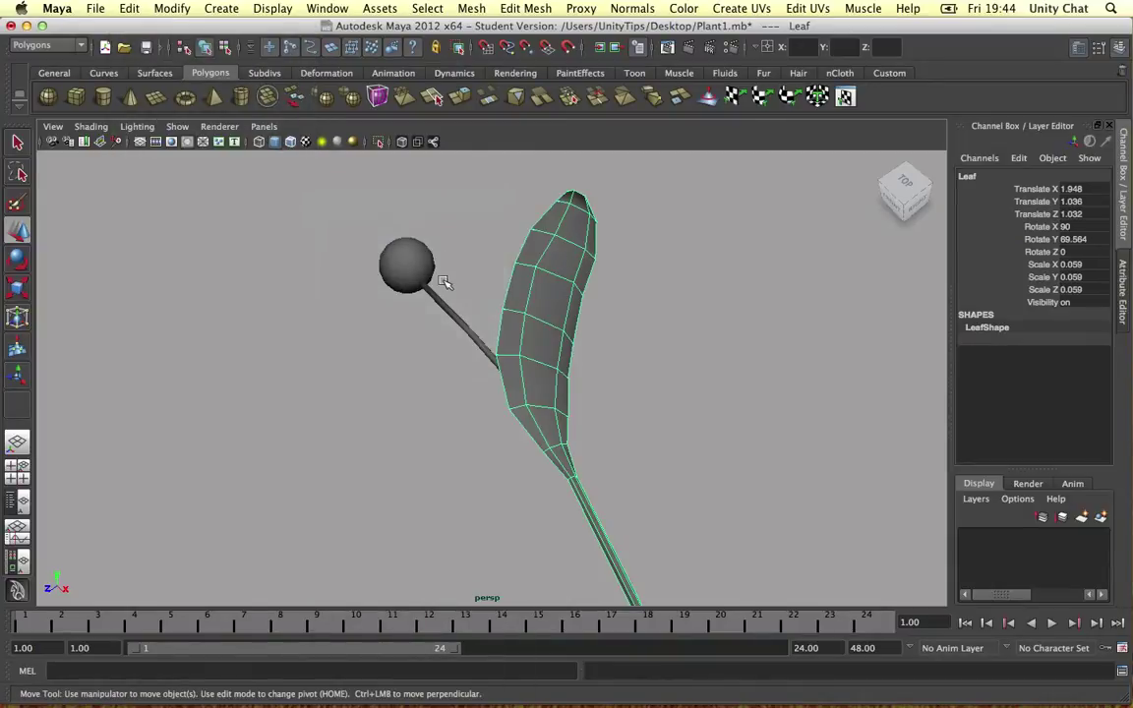
Step: Select the short stem that carries the seed and delete its construction history
{"action": "left_click", "coordinate": [463, 327]}
{"action": "left_click", "coordinate": [97, 8]}
{"action": "mouse_move", "coordinate": [129, 7]}
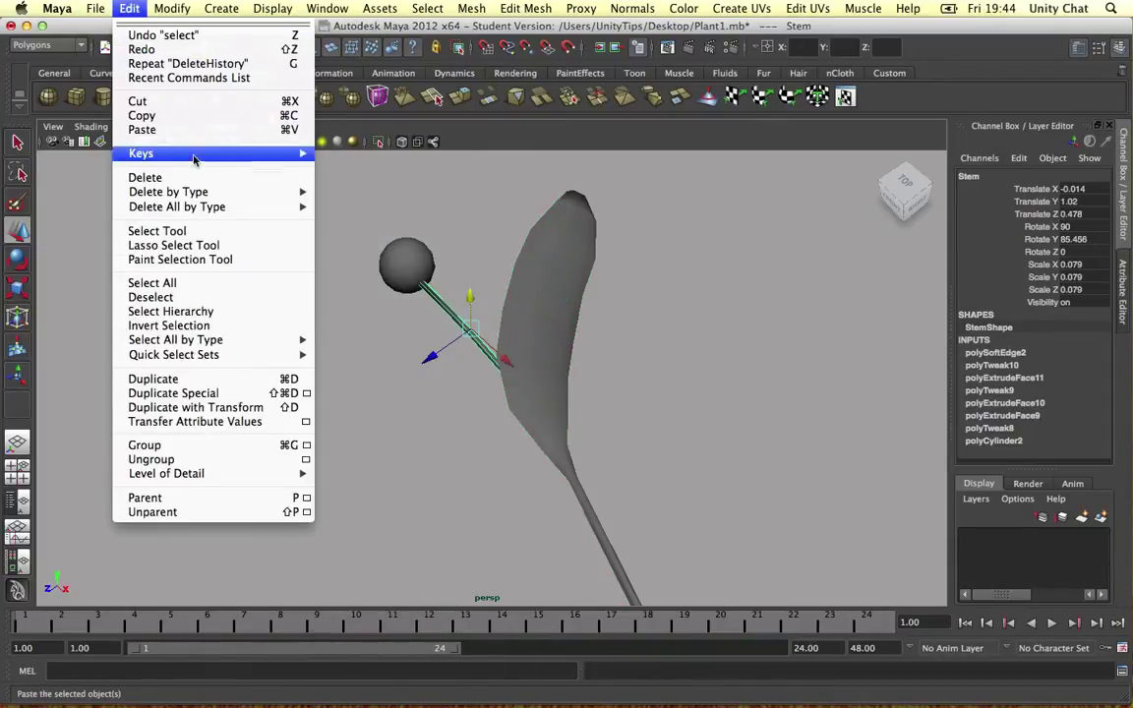
{"action": "mouse_move", "coordinate": [296, 192]}
{"action": "left_click", "coordinate": [346, 201]}
Step: Select the round seed and delete its construction history
{"action": "left_click", "coordinate": [389, 259]}
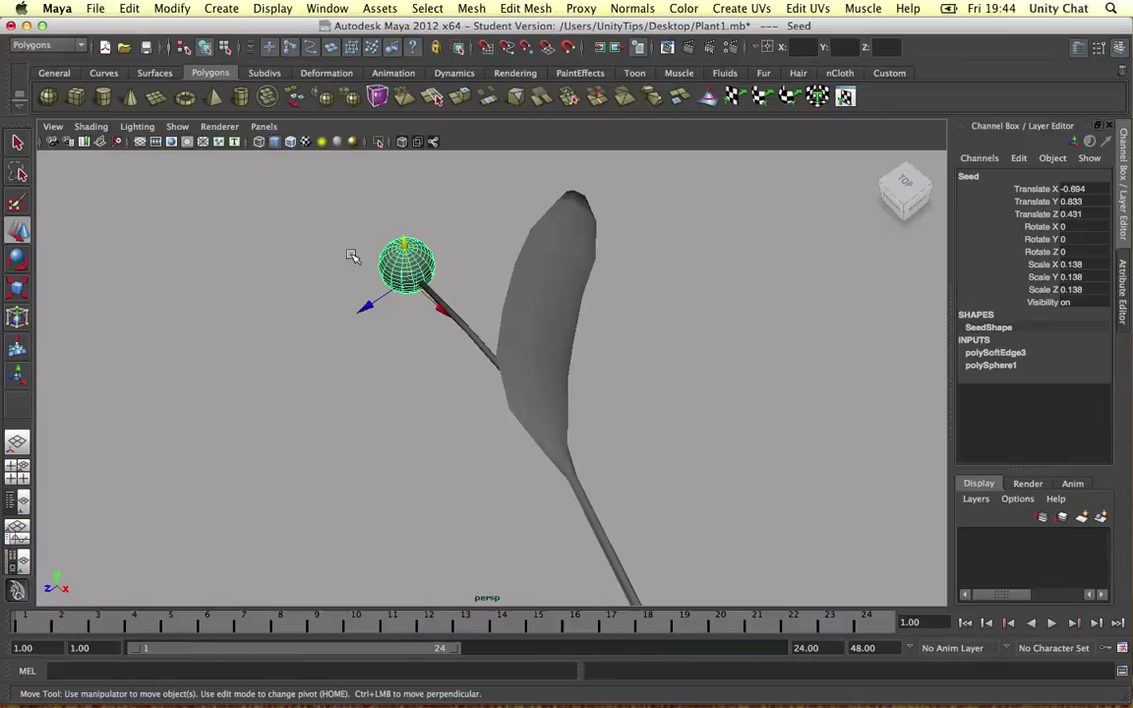
{"action": "left_click", "coordinate": [105, 8]}
{"action": "mouse_move", "coordinate": [129, 8]}
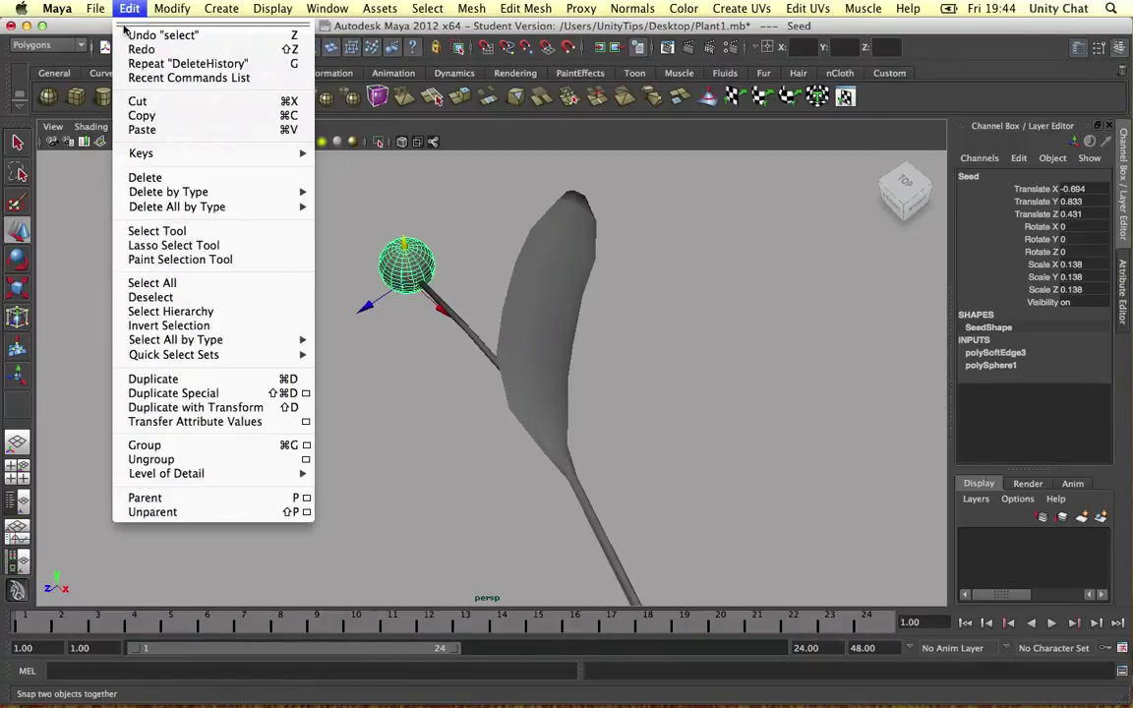
{"action": "mouse_move", "coordinate": [226, 191]}
{"action": "left_click", "coordinate": [362, 201]}
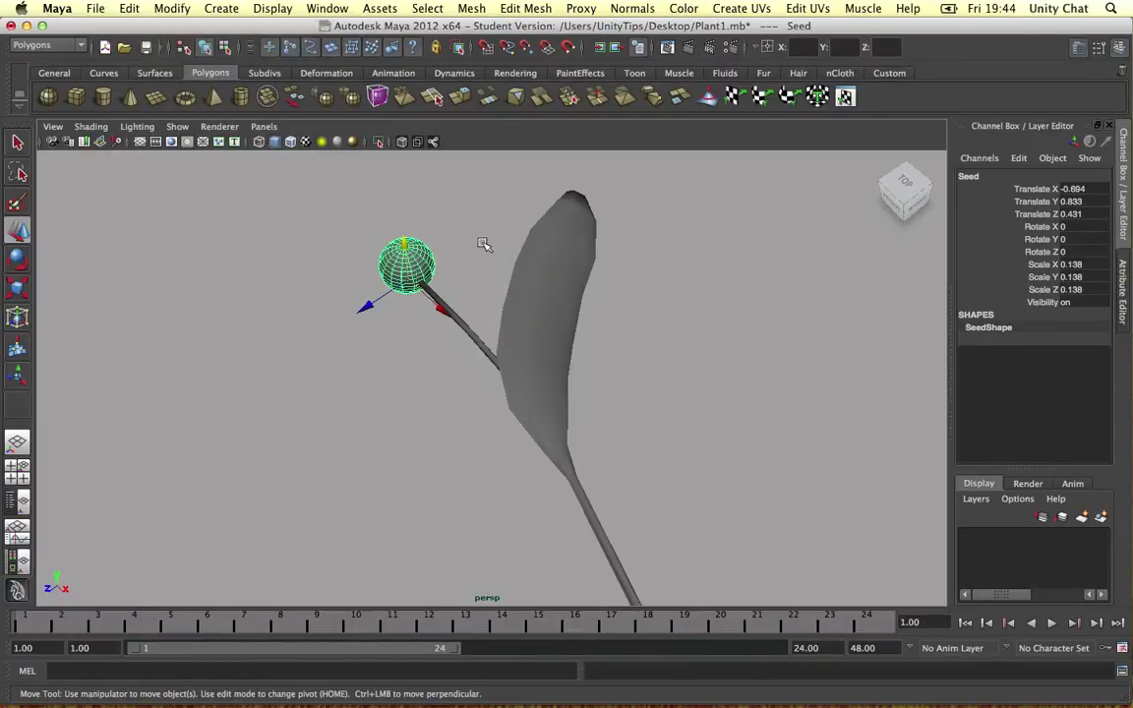
Step: Switch the leaf mesh to face selection and pick a face in the middle of its blade
{"action": "left_click", "coordinate": [577, 265]}
{"action": "scroll", "coordinate": [547, 274], "scroll_direction": "up", "scroll_amount": 3}
{"action": "left_click_drag", "start_coordinate": [547, 275], "coordinate": [486, 281], "text": "alt"}
{"action": "scroll", "coordinate": [486, 281], "scroll_direction": "up", "scroll_amount": 3}
{"action": "right_click_drag", "start_coordinate": [488, 274], "coordinate": [528, 260]}
{"action": "left_click", "coordinate": [479, 287]}
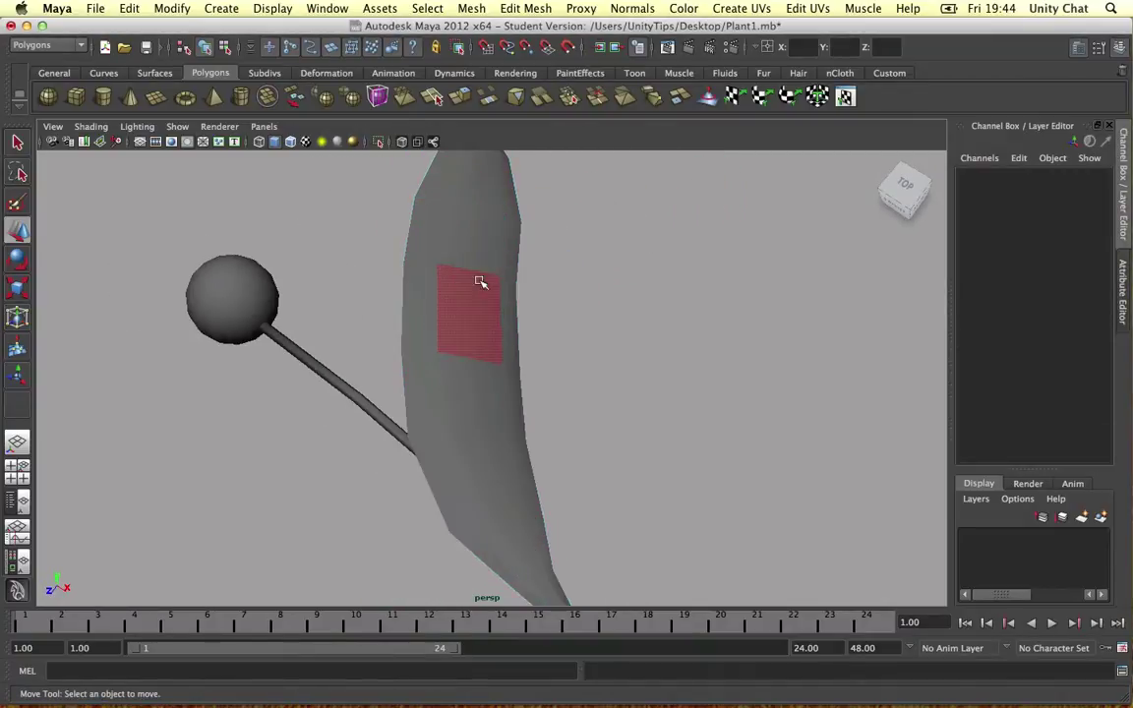
Step: Assign a new Lambert material to the whole leaf mesh
{"action": "left_click", "coordinate": [457, 283]}
{"action": "right_click_drag", "start_coordinate": [458, 283], "coordinate": [450, 500]}
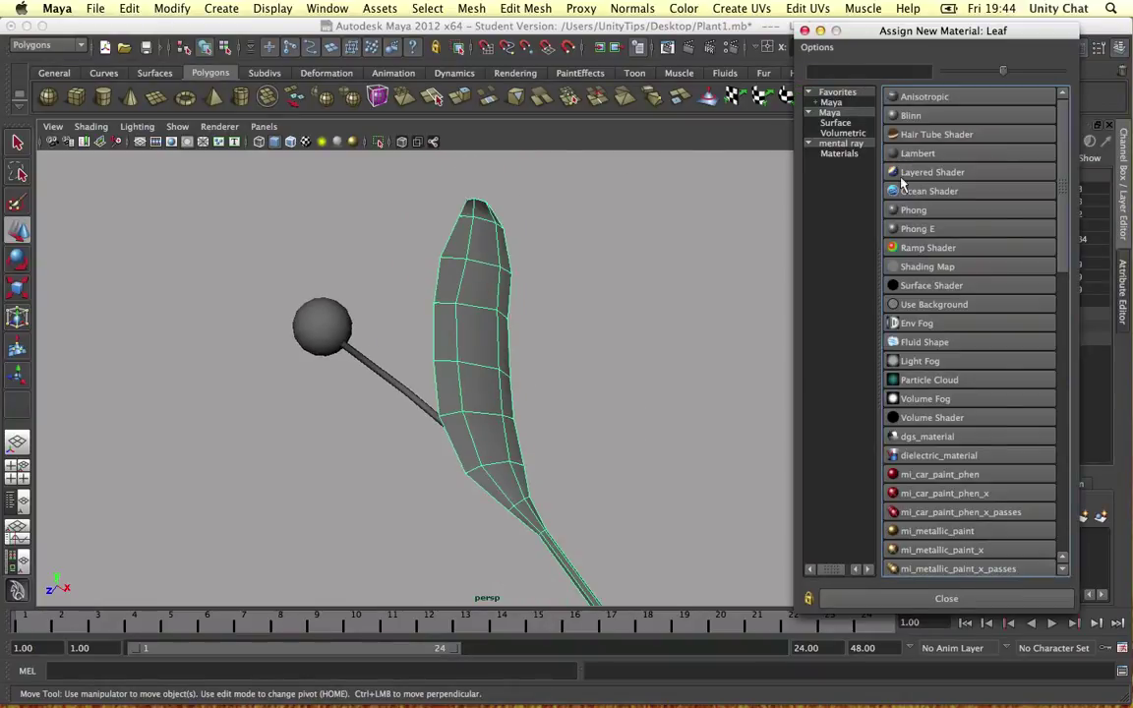
{"action": "left_click", "coordinate": [915, 153]}
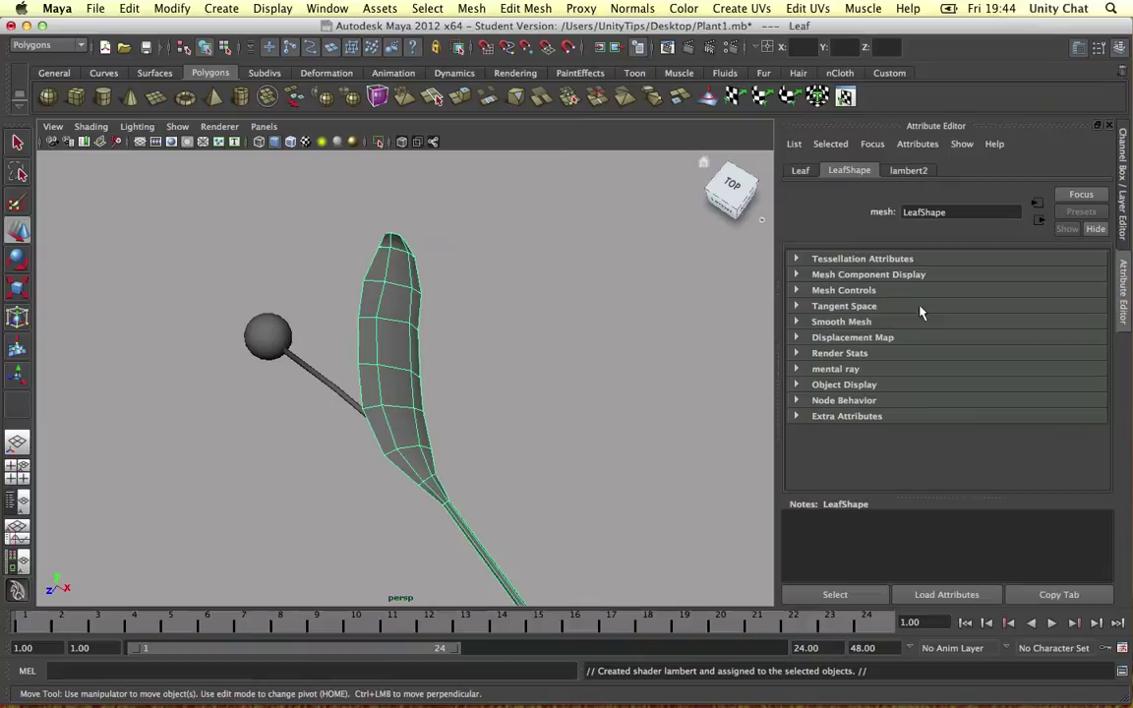
Step: Connect a File texture to the Color attribute of the leaf's Lambert material and open its image browser
{"action": "left_click", "coordinate": [912, 171]}
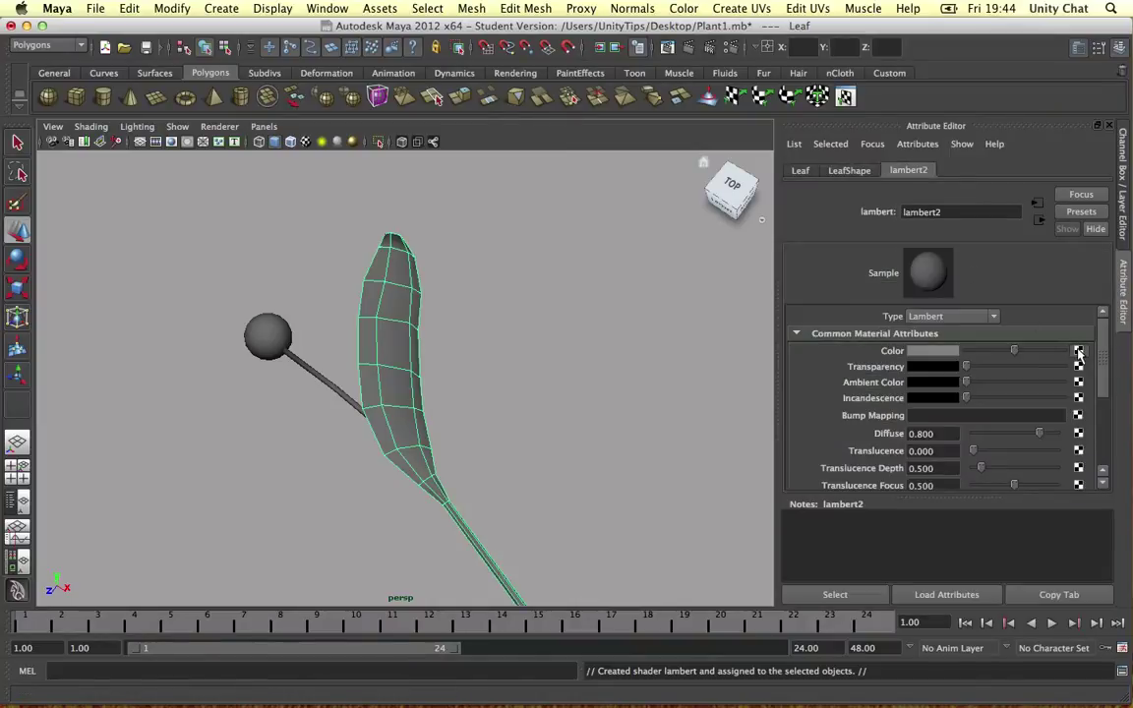
{"action": "left_click", "coordinate": [1078, 352]}
{"action": "left_click", "coordinate": [895, 178]}
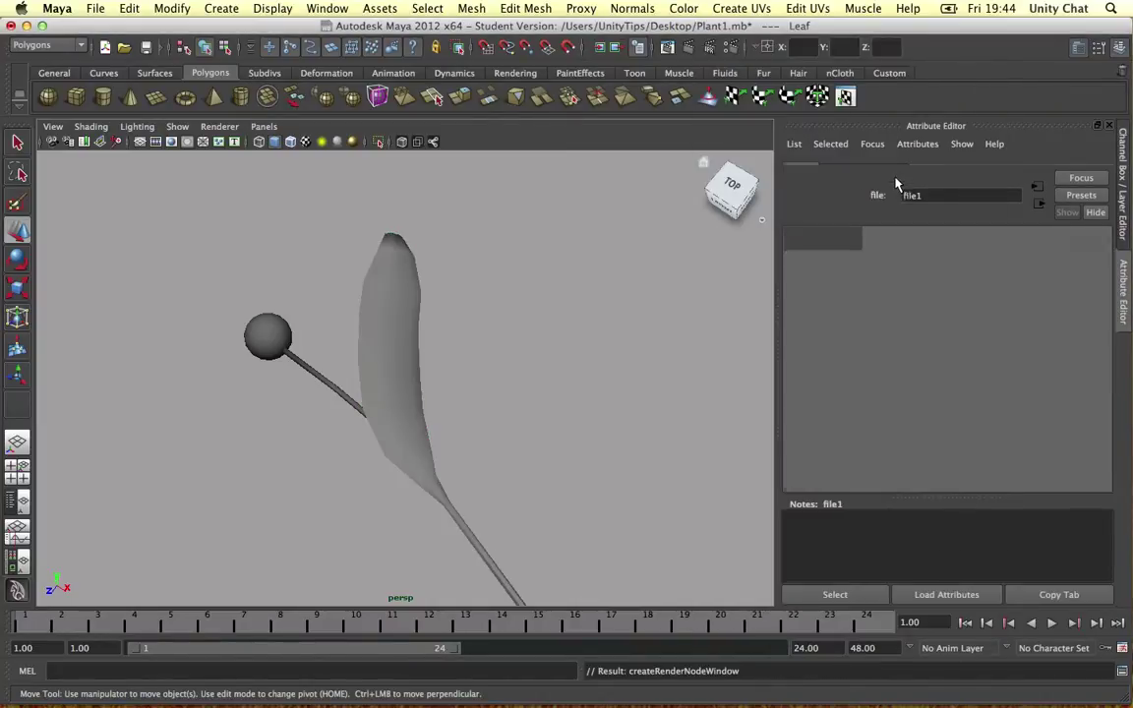
{"action": "left_click", "coordinate": [1079, 324]}
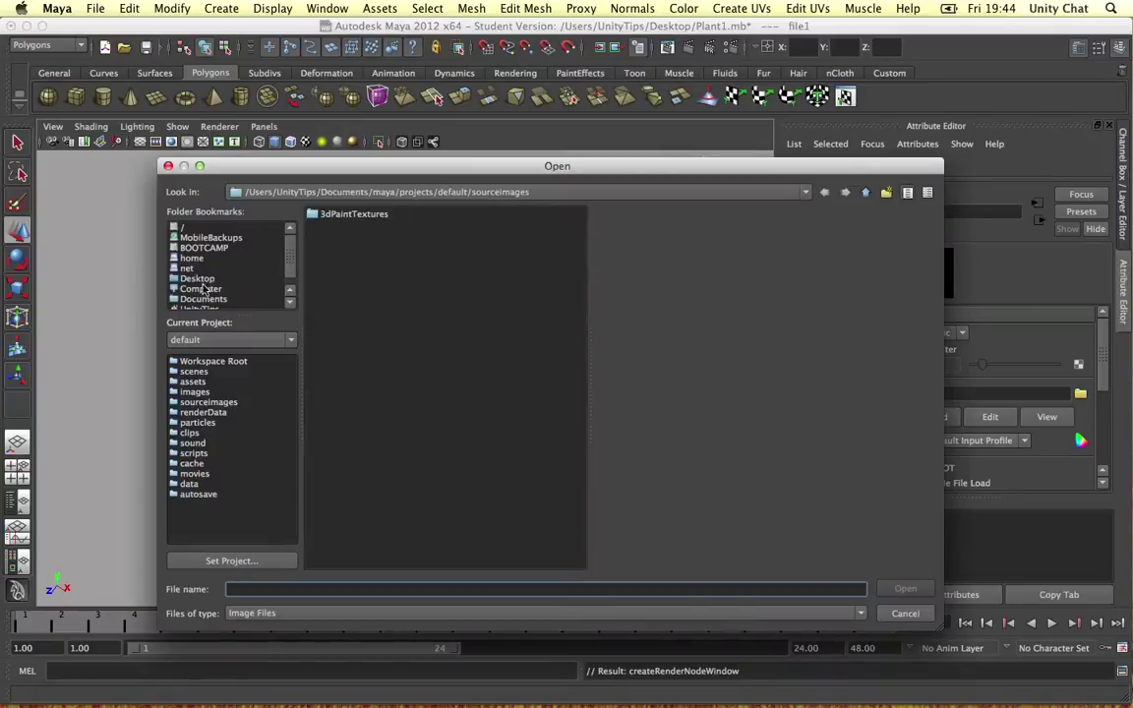
Step: Load plant.jpg from Desktop/MountainSideYT/Assets/Textures as the image of the leaf's file texture
{"action": "left_click", "coordinate": [198, 280]}
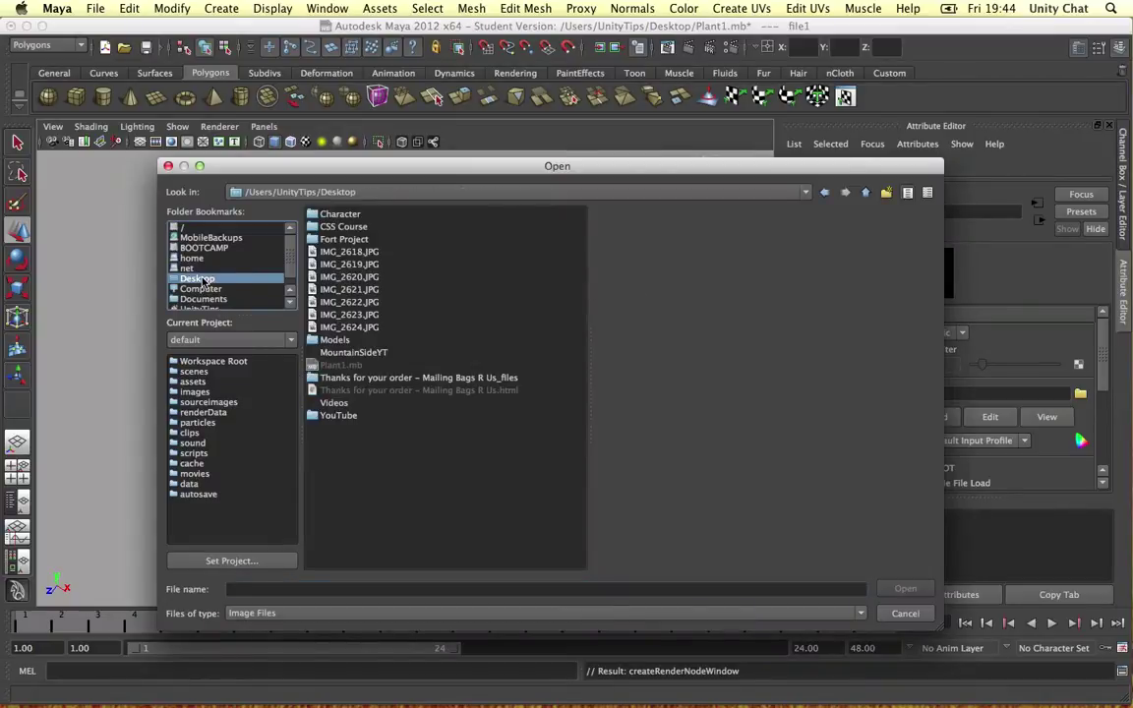
{"action": "double_click", "coordinate": [356, 352]}
{"action": "double_click", "coordinate": [332, 442]}
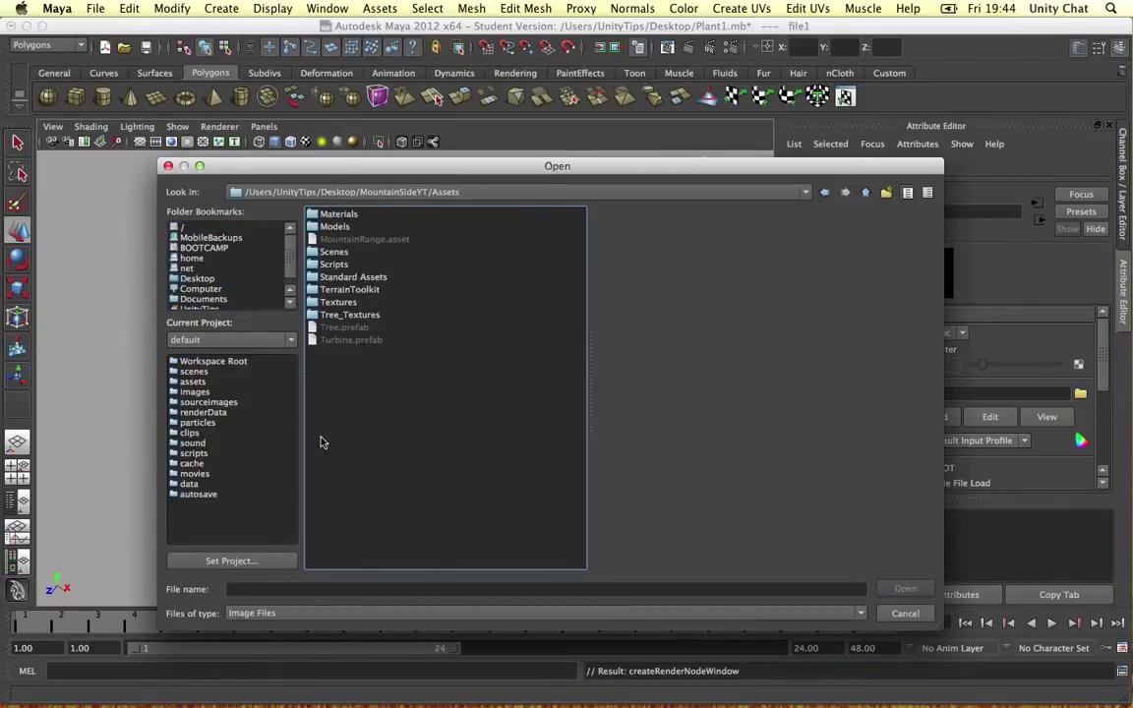
{"action": "double_click", "coordinate": [337, 303]}
{"action": "left_click", "coordinate": [330, 252]}
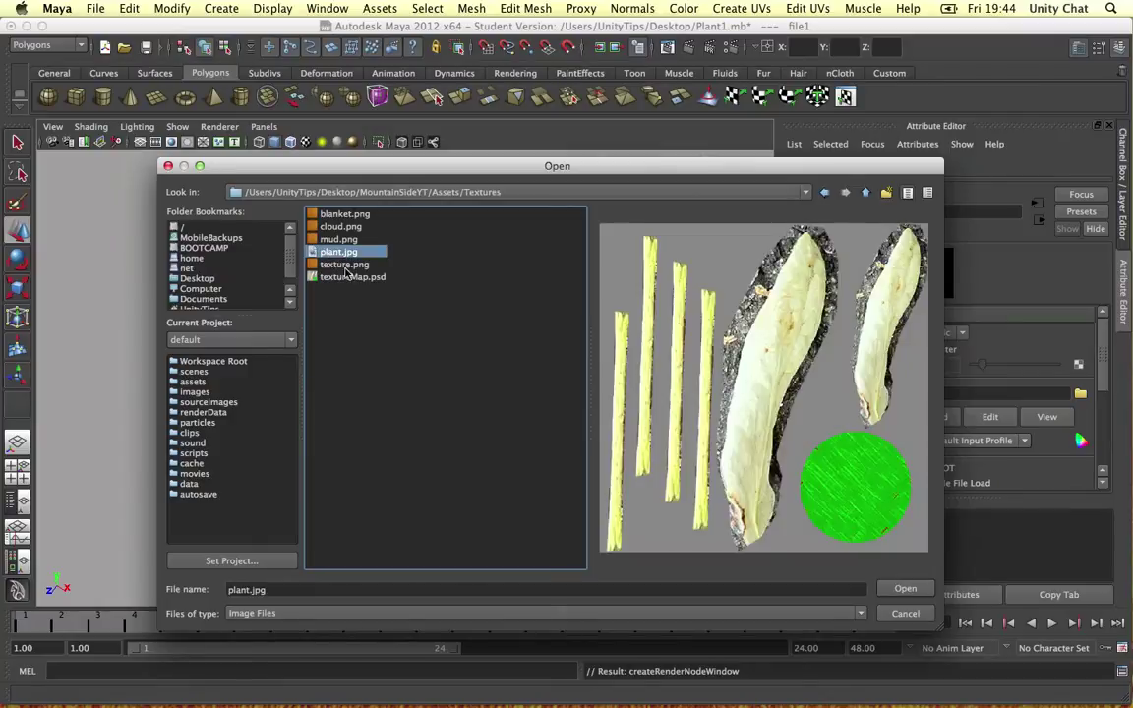
{"action": "left_click", "coordinate": [334, 277]}
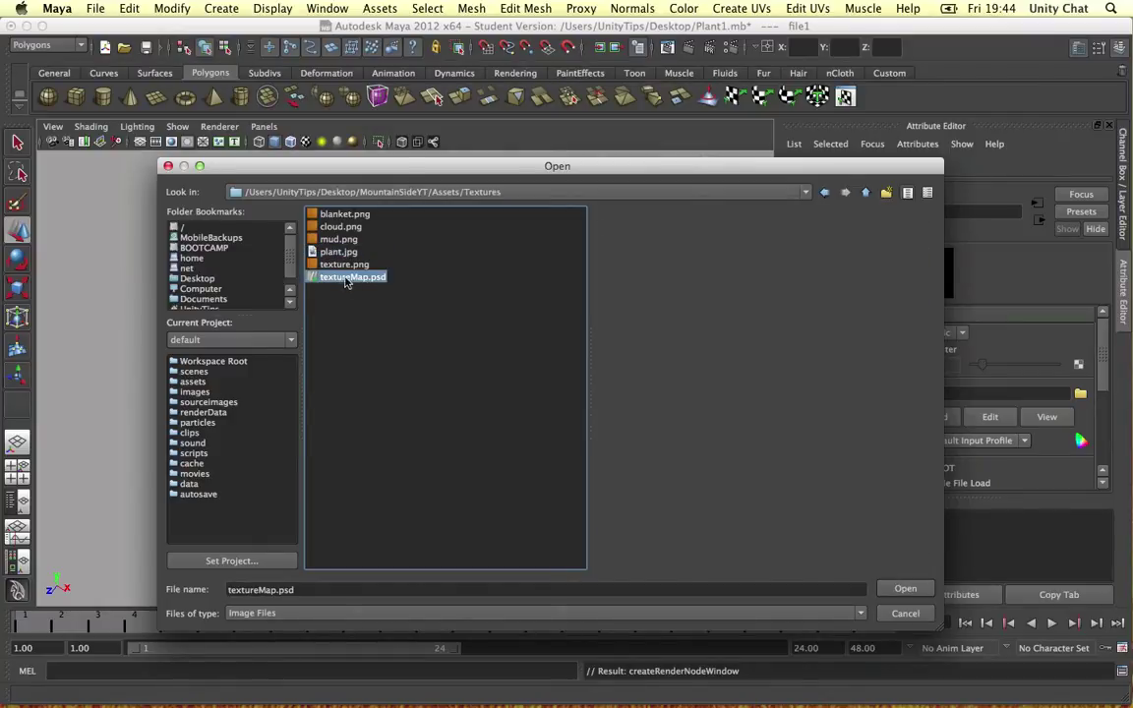
{"action": "left_click", "coordinate": [323, 253]}
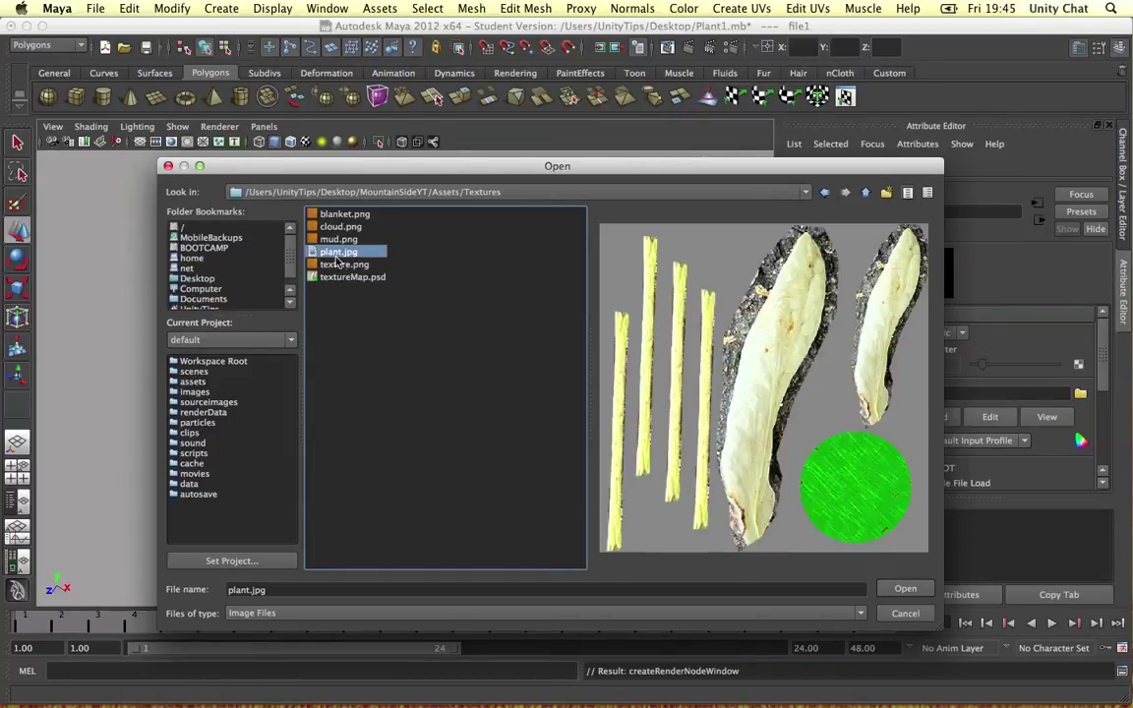
{"action": "key", "text": "Return"}
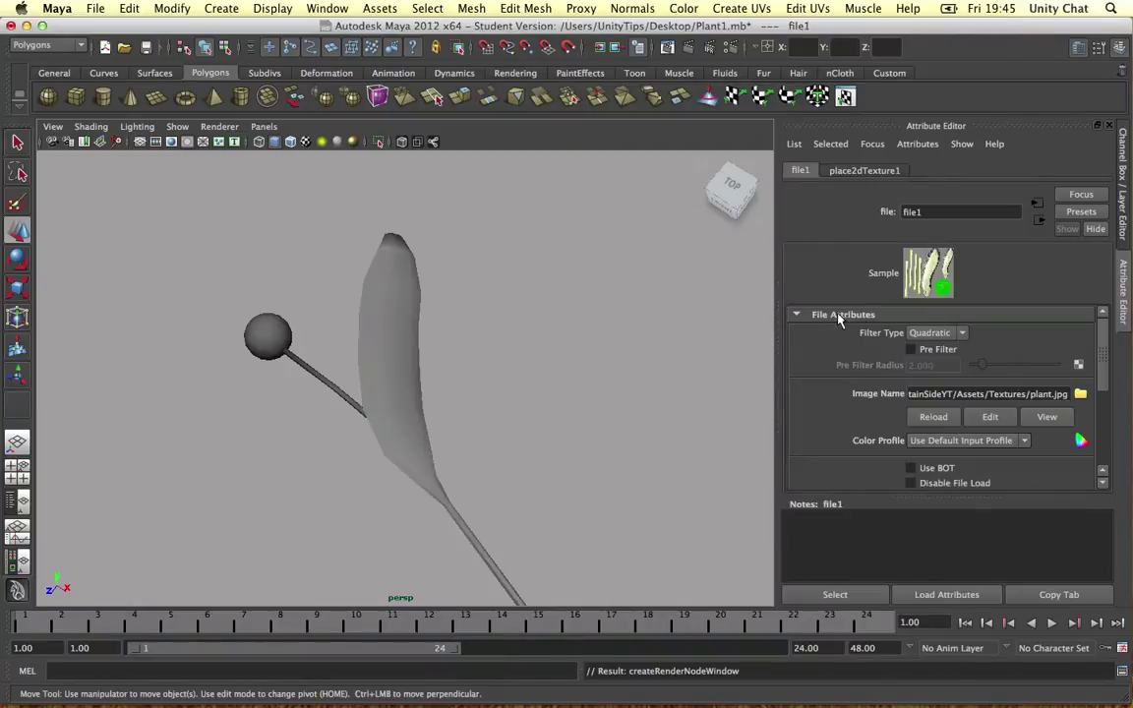
Step: Select the leaf mesh and turn on textured shading in the perspective view to check the plant image on it
{"action": "left_click", "coordinate": [394, 318]}
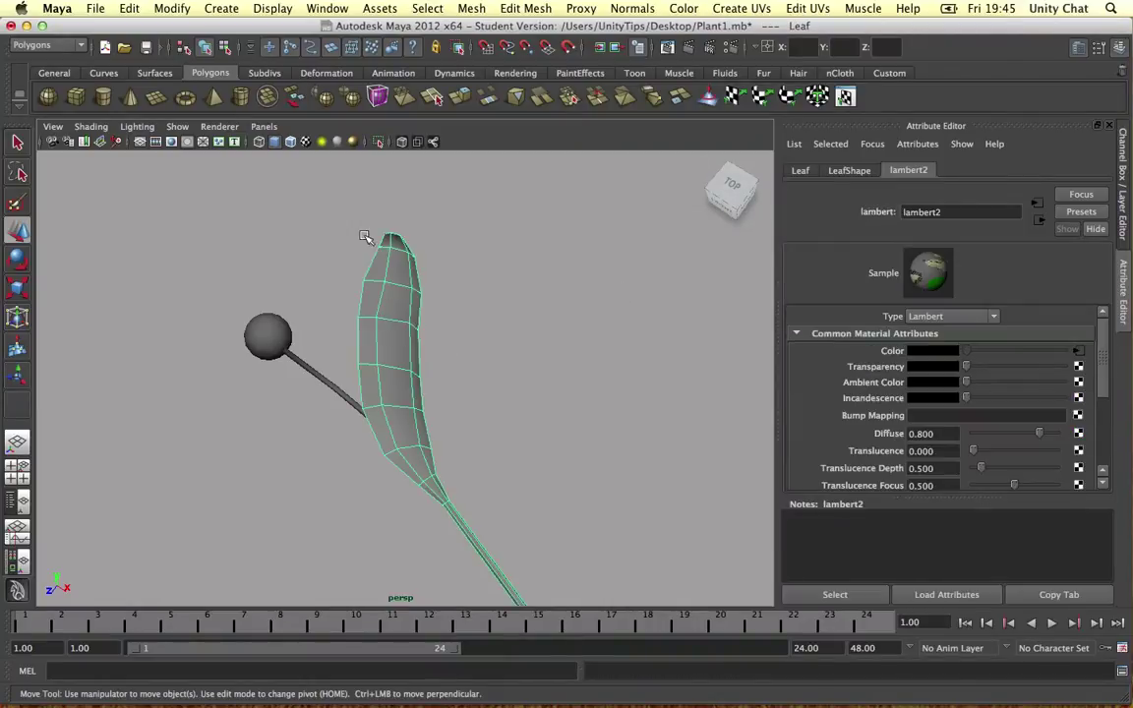
{"action": "left_click", "coordinate": [306, 142]}
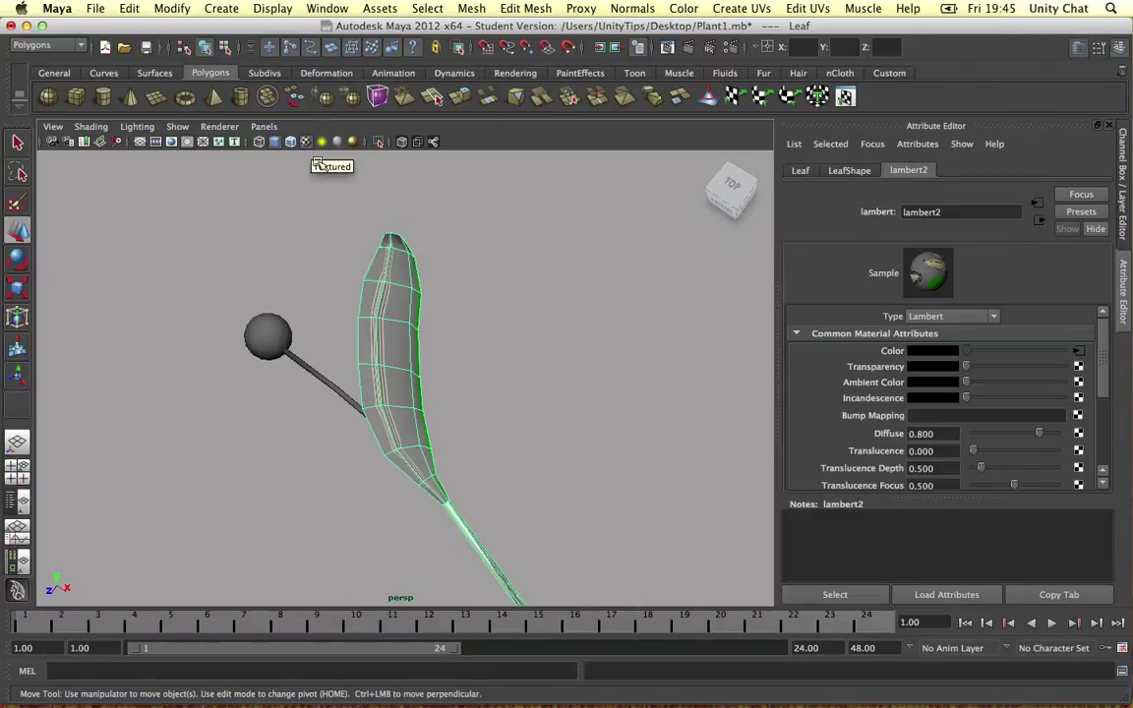
{"action": "scroll", "coordinate": [443, 351], "scroll_direction": "up", "scroll_amount": 4}
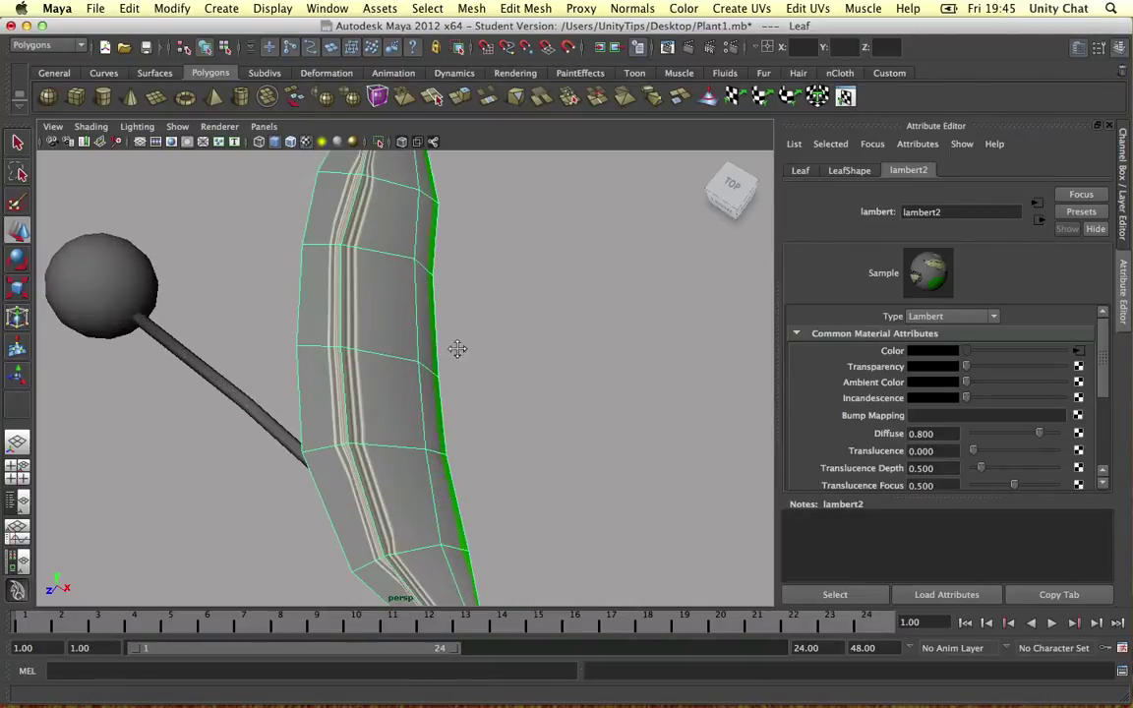
{"action": "middle_click_drag", "start_coordinate": [459, 350], "coordinate": [478, 352], "text": "alt"}
{"action": "scroll", "coordinate": [483, 353], "scroll_direction": "down", "scroll_amount": 7}
{"action": "scroll", "coordinate": [485, 352], "scroll_direction": "up", "scroll_amount": 3}
{"action": "left_click_drag", "start_coordinate": [506, 333], "coordinate": [543, 337], "text": "alt"}
Step: Show the Channel Box again and open the UV Texture Editor to view the leaf's UVs over the plant image
{"action": "left_click", "coordinate": [1121, 195]}
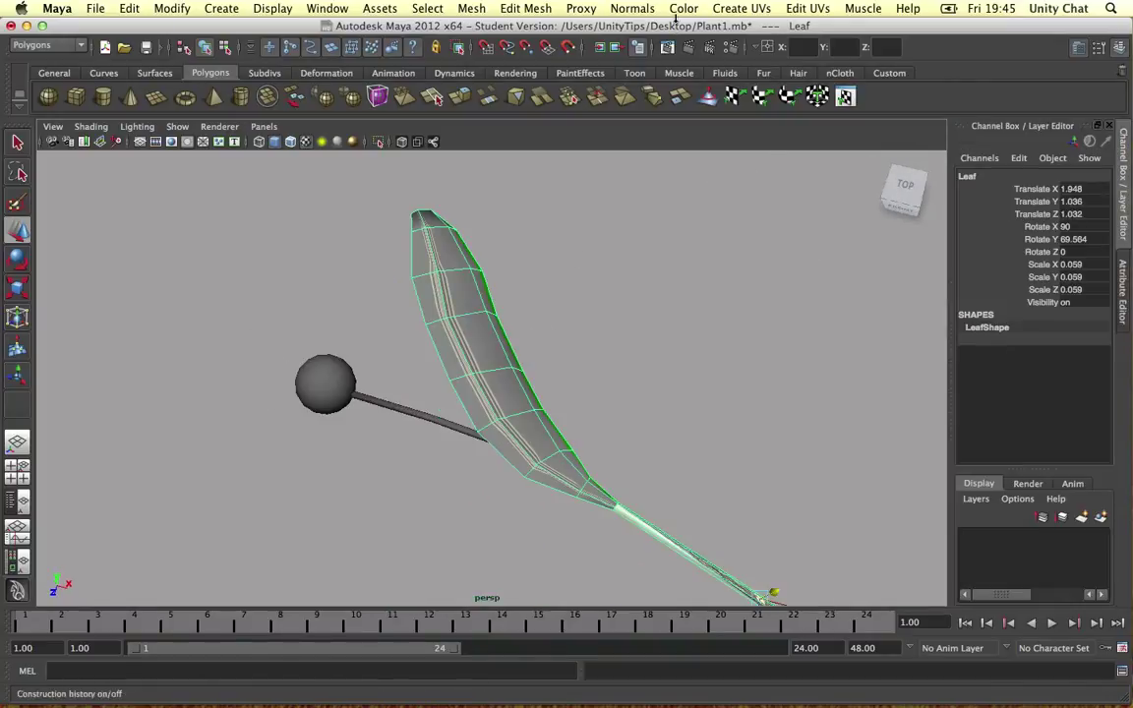
{"action": "left_click", "coordinate": [808, 8]}
{"action": "left_click", "coordinate": [850, 352]}
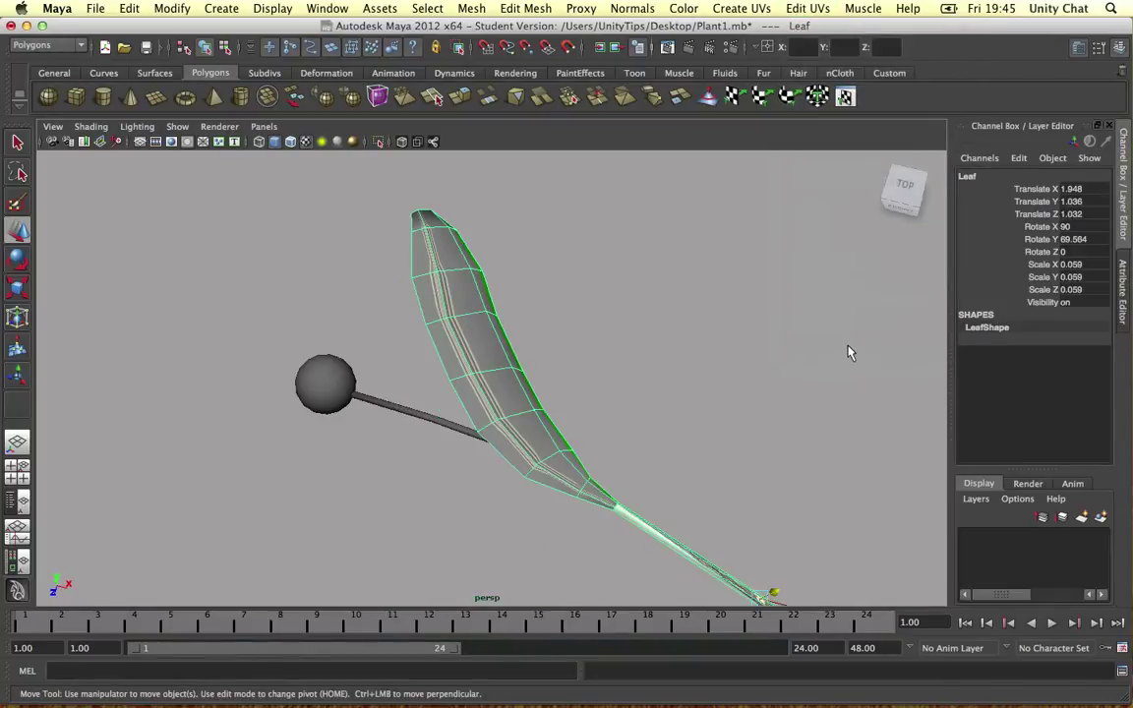
{"action": "left_click", "coordinate": [811, 9]}
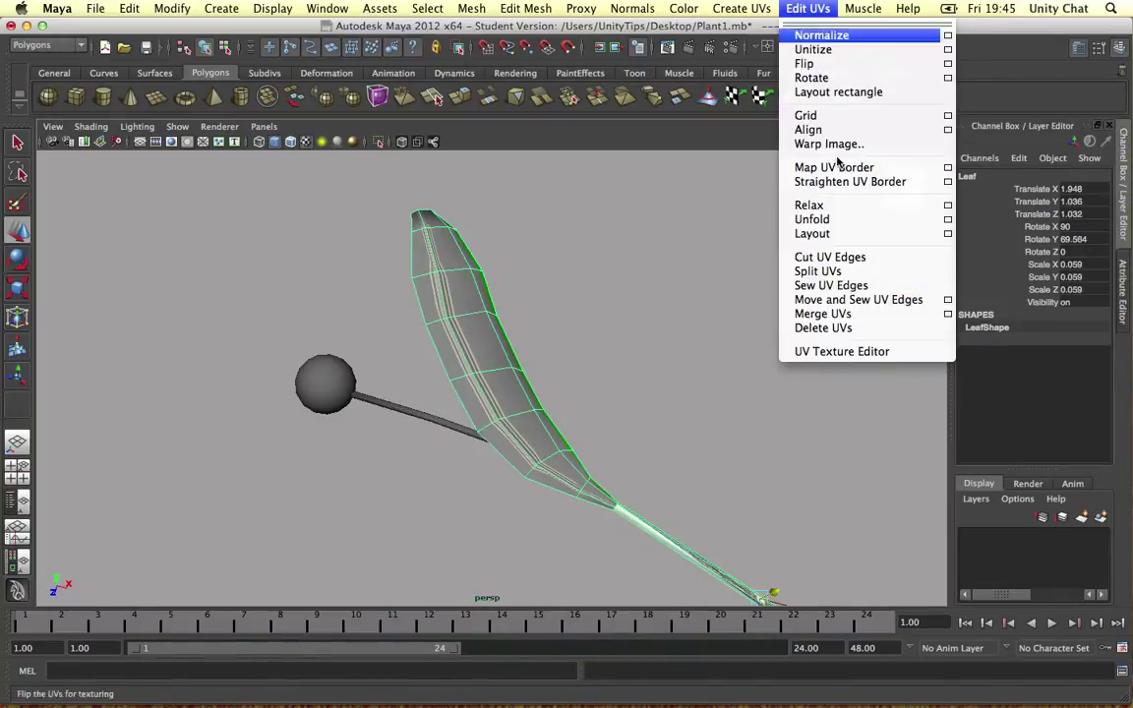
{"action": "left_click", "coordinate": [841, 351]}
{"action": "scroll", "coordinate": [866, 297], "scroll_direction": "up", "scroll_amount": 2}
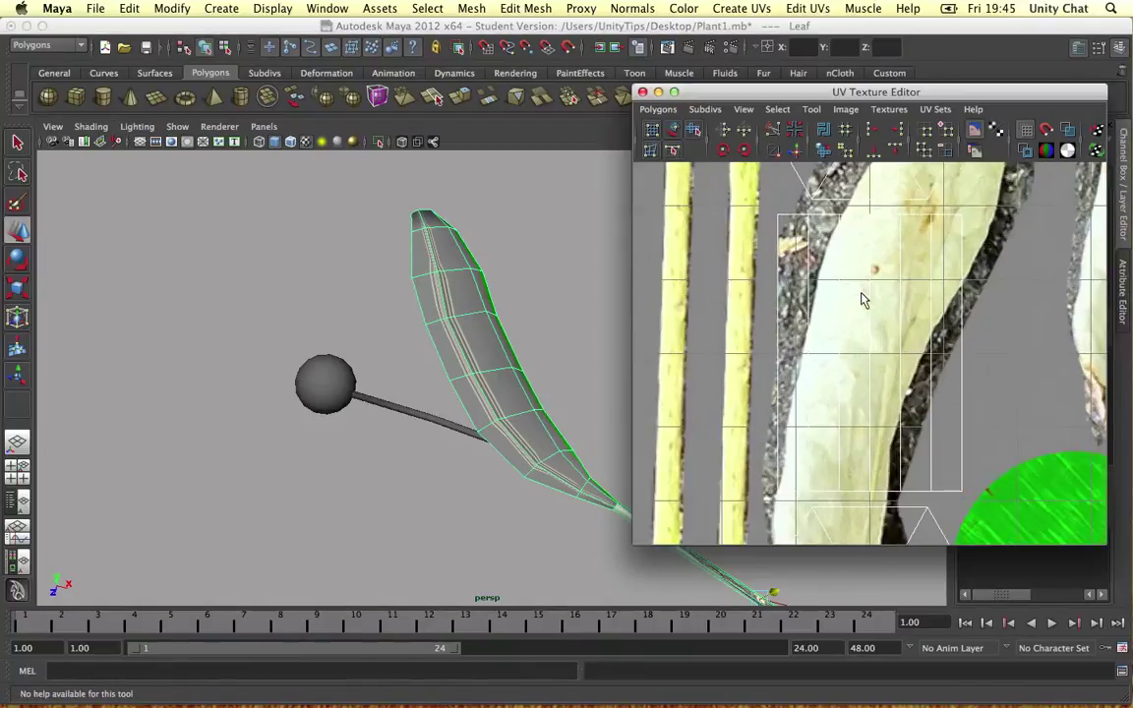
{"action": "scroll", "coordinate": [862, 297], "scroll_direction": "down", "scroll_amount": 4}
{"action": "scroll", "coordinate": [863, 297], "scroll_direction": "up", "scroll_amount": 4}
{"action": "scroll", "coordinate": [847, 299], "scroll_direction": "down", "scroll_amount": 2}
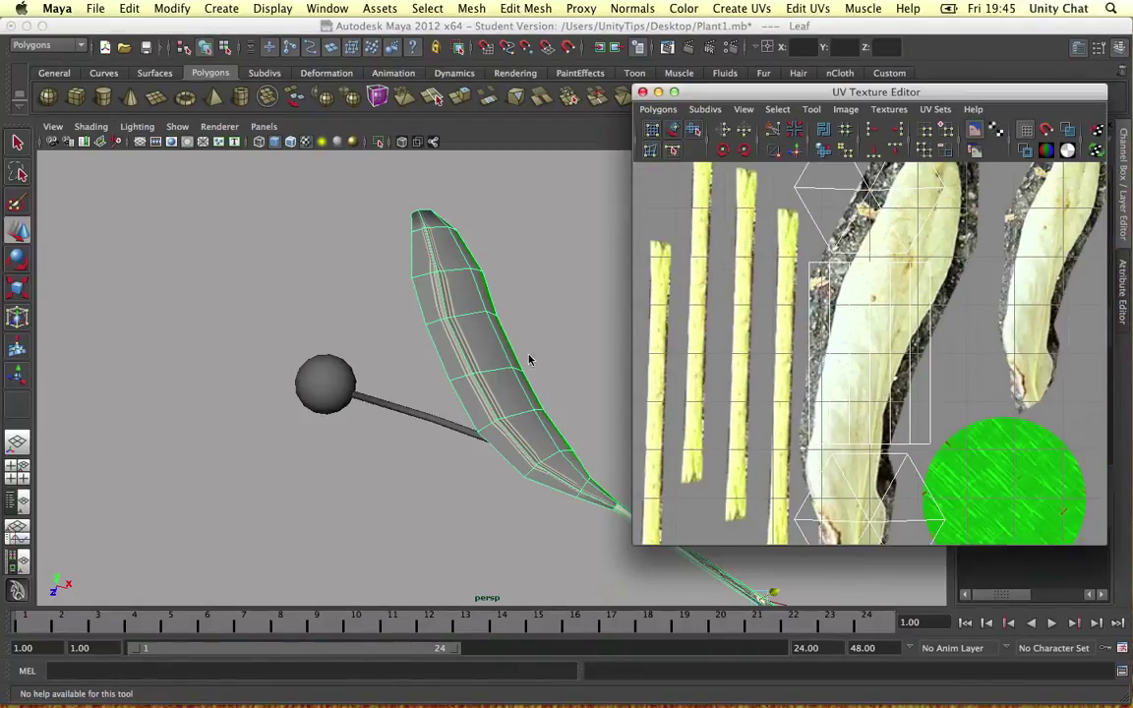
Step: Switch the leaf mesh to face selection and select three adjacent long faces on the upper side of its stalk
{"action": "left_click_drag", "start_coordinate": [529, 360], "coordinate": [505, 359], "text": "alt"}
{"action": "middle_click_drag", "start_coordinate": [506, 359], "coordinate": [482, 283], "text": "alt"}
{"action": "scroll", "coordinate": [536, 320], "scroll_direction": "up", "scroll_amount": 5}
{"action": "middle_click_drag", "start_coordinate": [549, 354], "coordinate": [511, 305], "text": "alt"}
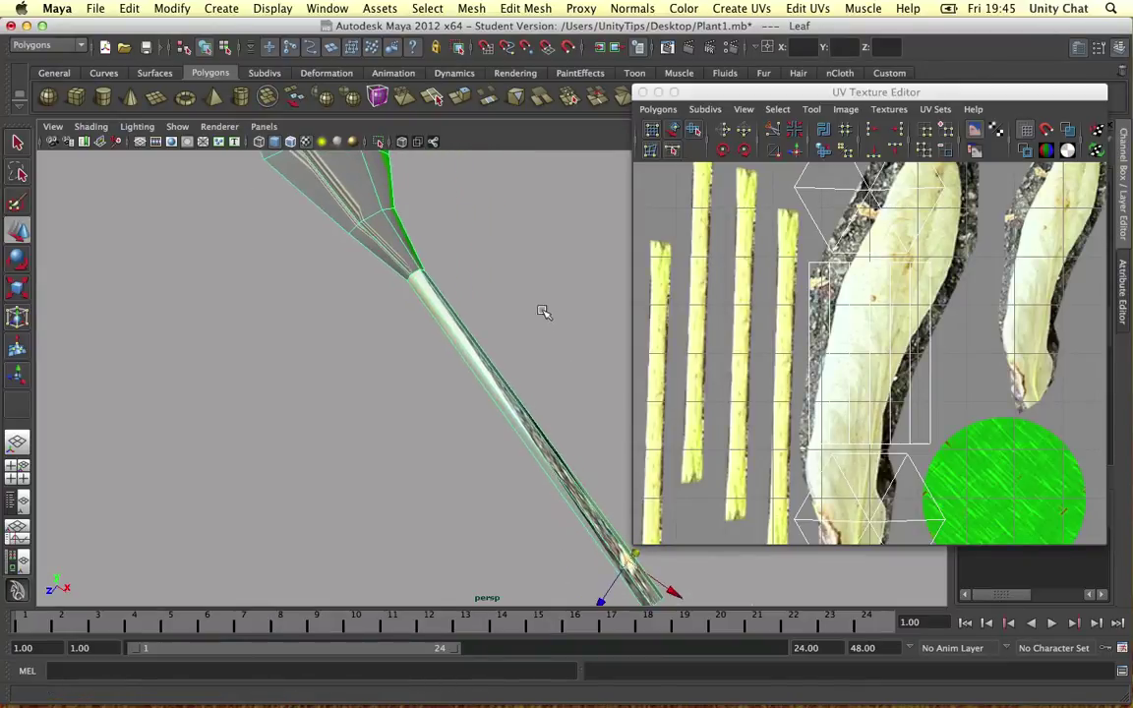
{"action": "left_click_drag", "start_coordinate": [544, 311], "coordinate": [544, 303], "text": "alt"}
{"action": "right_click_drag", "start_coordinate": [509, 322], "coordinate": [506, 356]}
{"action": "scroll", "coordinate": [528, 342], "scroll_direction": "up", "scroll_amount": 4}
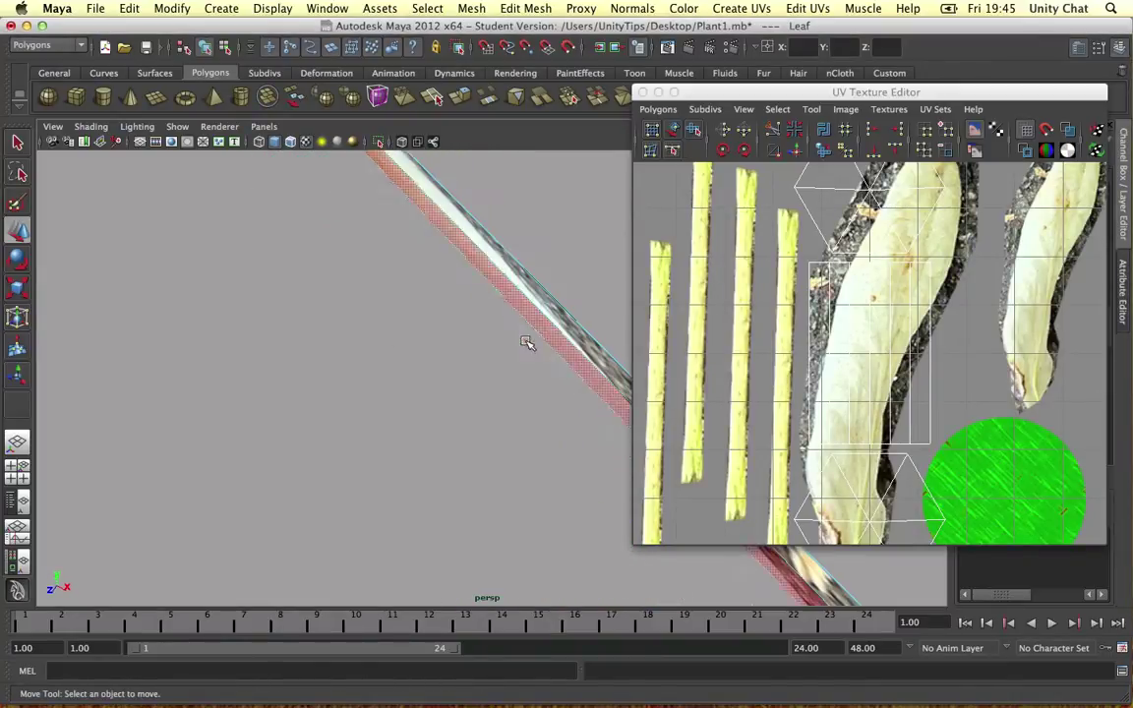
{"action": "left_click", "coordinate": [532, 310]}
{"action": "left_click", "coordinate": [536, 297], "text": "shift"}
{"action": "left_click_drag", "start_coordinate": [627, 292], "coordinate": [522, 288], "text": "alt"}
{"action": "left_click", "coordinate": [328, 319]}
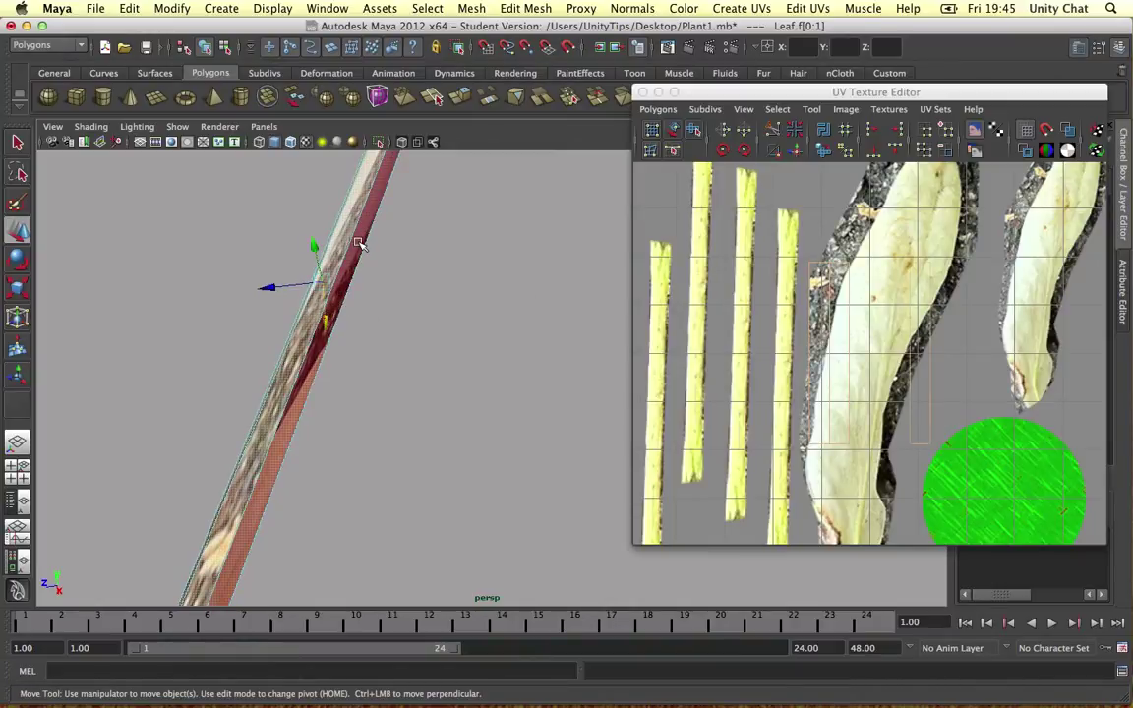
Step: Convert the selected stalk faces to UVs and move those UVs sideways, clear of the remaining stalk UVs
{"action": "left_click_drag", "start_coordinate": [382, 314], "coordinate": [395, 286], "text": "alt"}
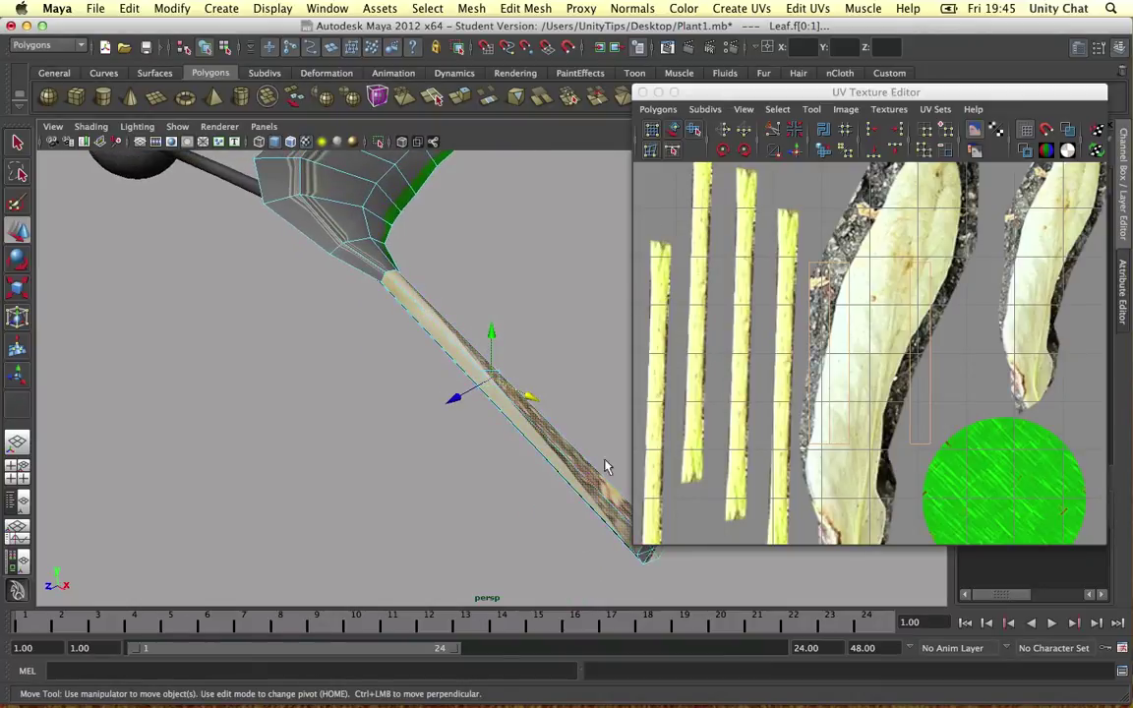
{"action": "left_click_drag", "start_coordinate": [606, 468], "coordinate": [494, 393], "text": "alt"}
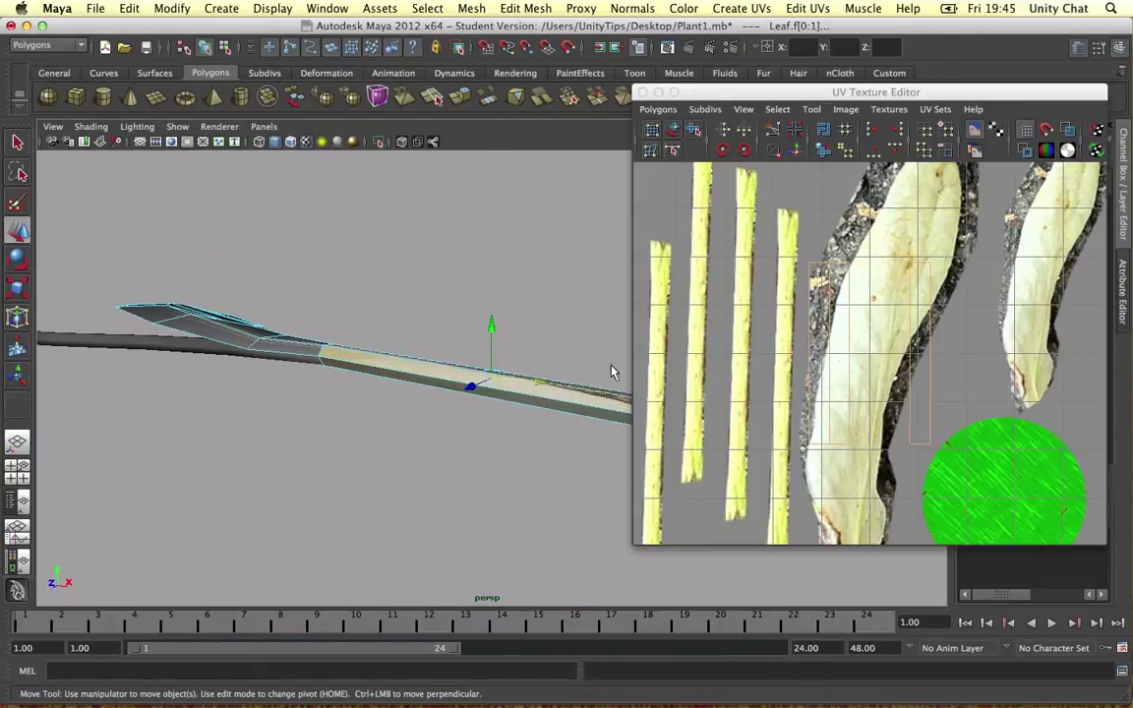
{"action": "left_click_drag", "start_coordinate": [611, 372], "coordinate": [531, 341], "text": "alt"}
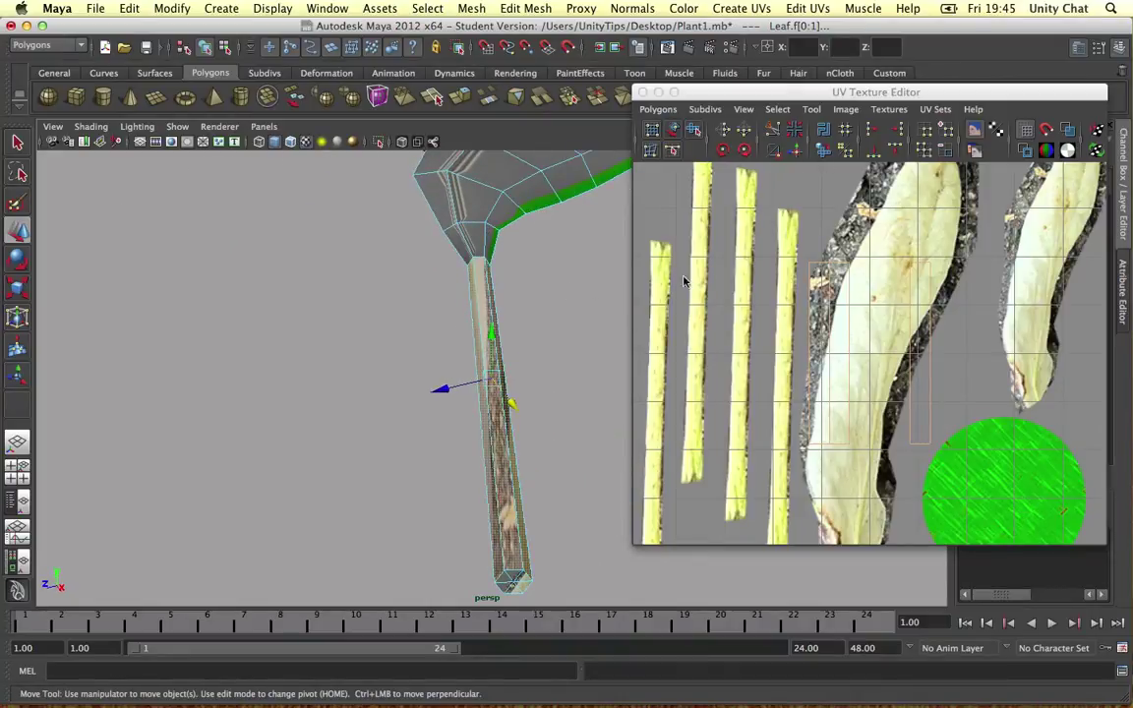
{"action": "right_click_drag", "start_coordinate": [822, 265], "coordinate": [891, 280], "text": "ctrl"}
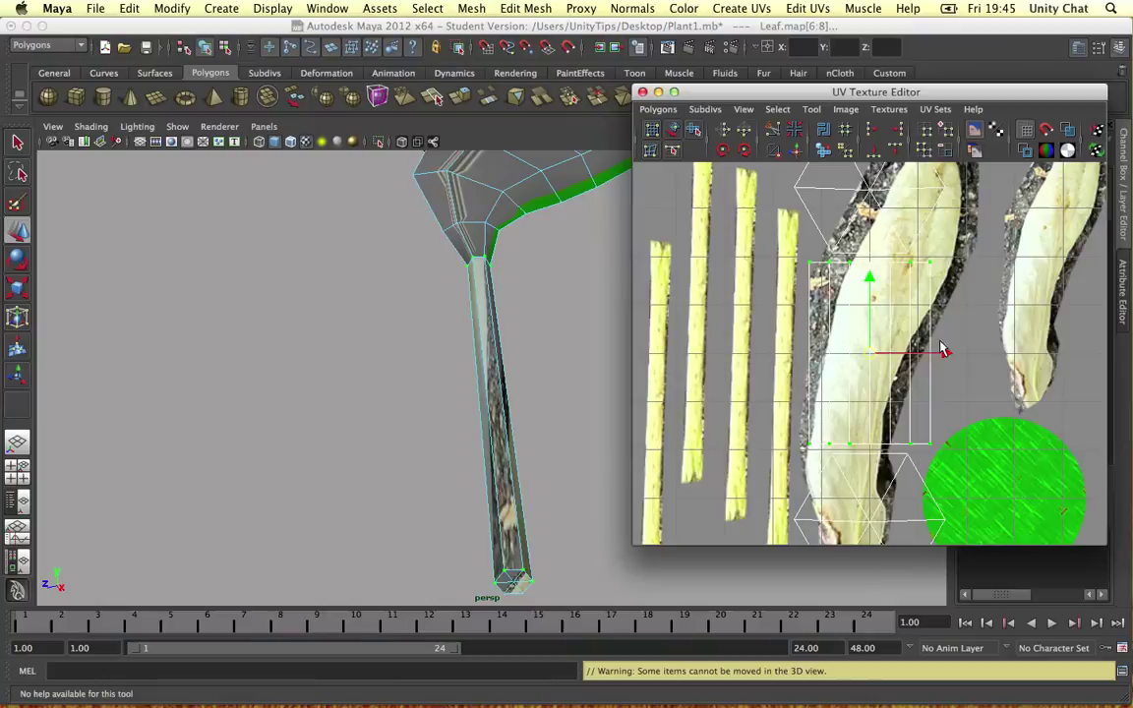
{"action": "left_click_drag", "start_coordinate": [945, 351], "coordinate": [1048, 352]}
{"action": "middle_click_drag", "start_coordinate": [981, 341], "coordinate": [814, 320], "text": "alt"}
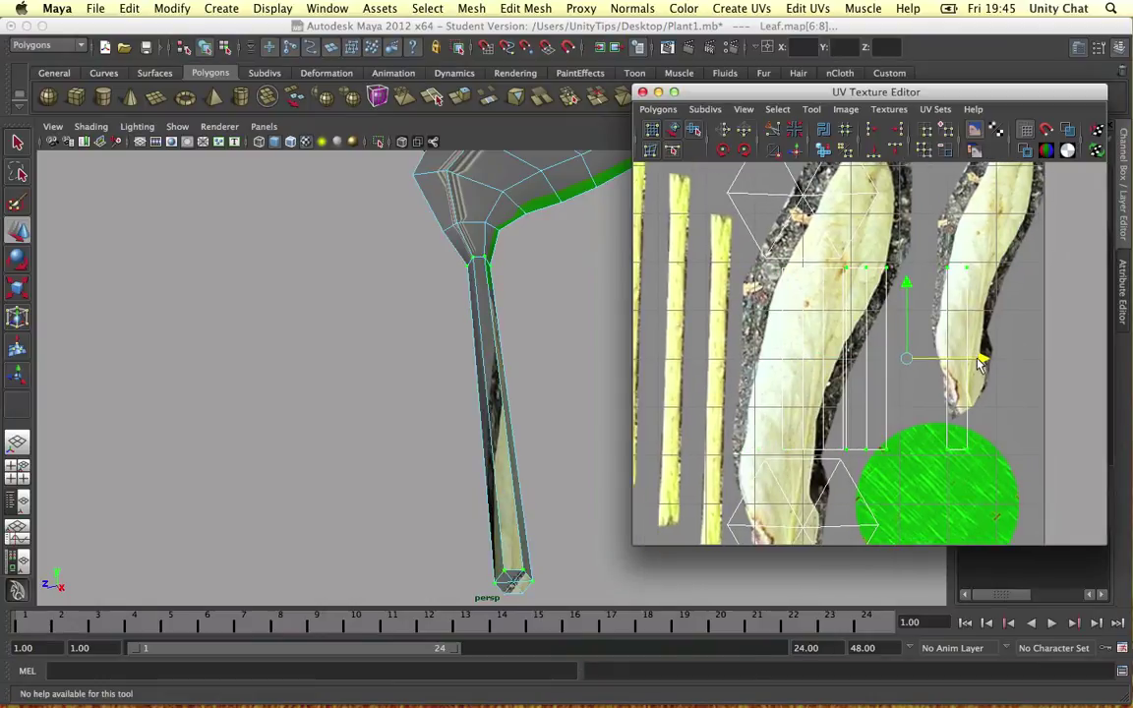
{"action": "left_click_drag", "start_coordinate": [981, 364], "coordinate": [1018, 364]}
Step: Select the UVs of the separate stalk strip and move them beside the other two strips
{"action": "right_click_drag", "start_coordinate": [982, 326], "coordinate": [1039, 325]}
{"action": "left_click_drag", "start_coordinate": [958, 252], "coordinate": [1063, 460]}
{"action": "left_click_drag", "start_coordinate": [1045, 360], "coordinate": [984, 364]}
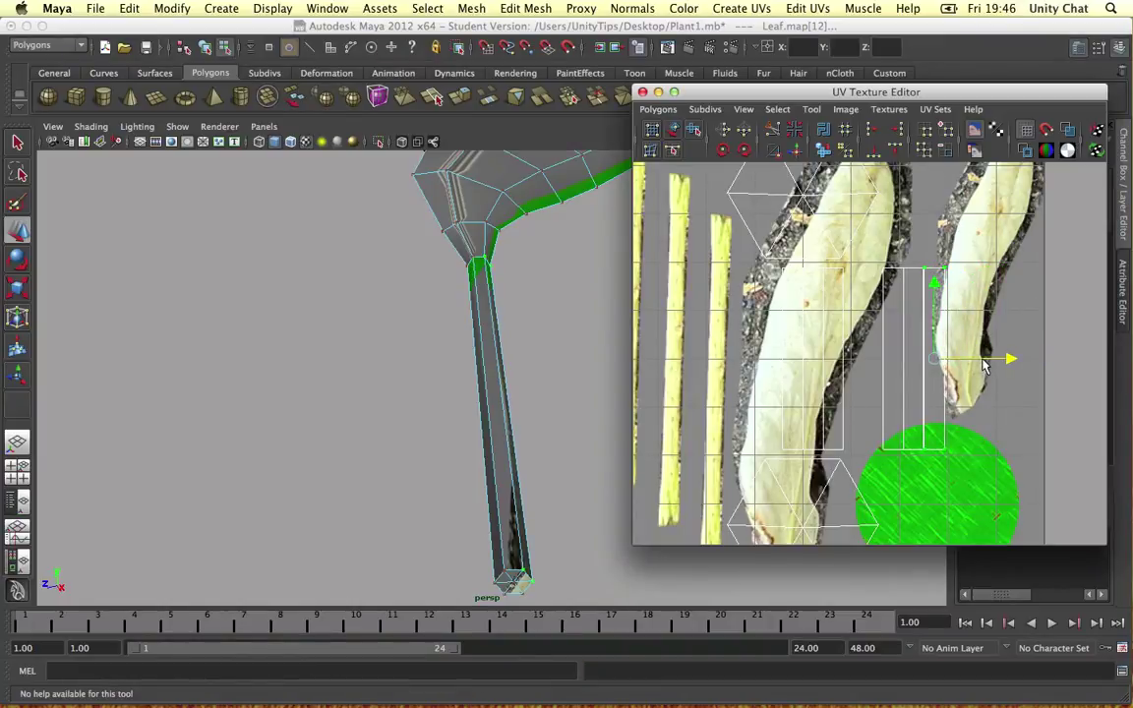
Step: Select the UVs of all three stalk strips and move them across to the stem pictures in the plant image
{"action": "left_click_drag", "start_coordinate": [874, 257], "coordinate": [993, 464]}
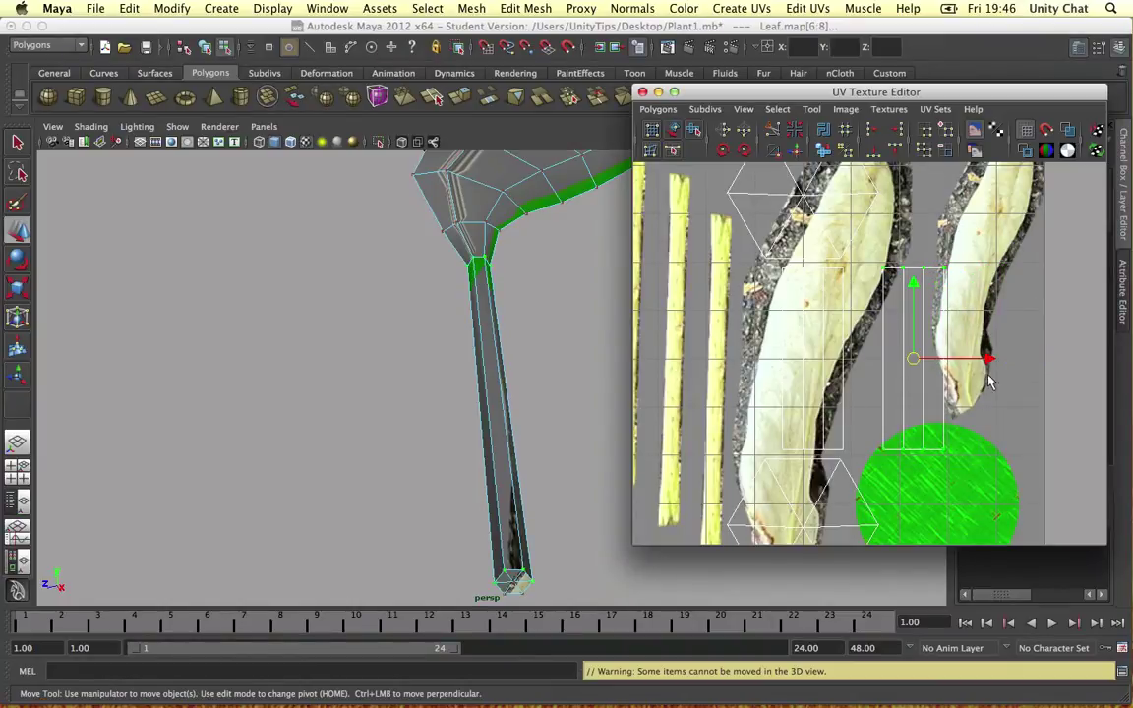
{"action": "left_click_drag", "start_coordinate": [990, 361], "coordinate": [745, 373]}
{"action": "middle_click_drag", "start_coordinate": [767, 375], "coordinate": [915, 392], "text": "alt"}
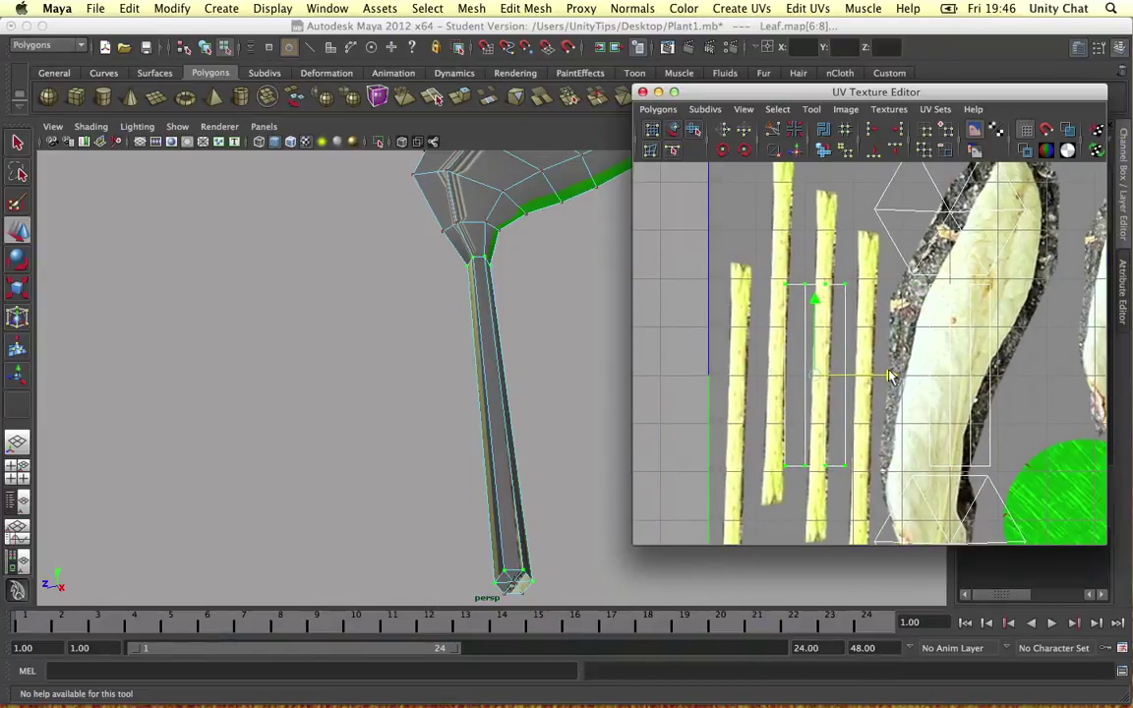
{"action": "left_click_drag", "start_coordinate": [889, 377], "coordinate": [831, 377]}
Step: Scale the three stalk strips narrower and fit their upper and lower UVs to the ends of the leftmost stem picture
{"action": "key", "text": "r"}
{"action": "left_click_drag", "start_coordinate": [757, 382], "coordinate": [711, 430]}
{"action": "key", "text": "w"}
{"action": "left_click_drag", "start_coordinate": [806, 375], "coordinate": [787, 379]}
{"action": "left_click_drag", "start_coordinate": [712, 324], "coordinate": [802, 389]}
{"action": "left_click_drag", "start_coordinate": [728, 346], "coordinate": [742, 270]}
{"action": "left_click_drag", "start_coordinate": [718, 382], "coordinate": [728, 539]}
{"action": "key", "text": "r"}
{"action": "key", "text": "w"}
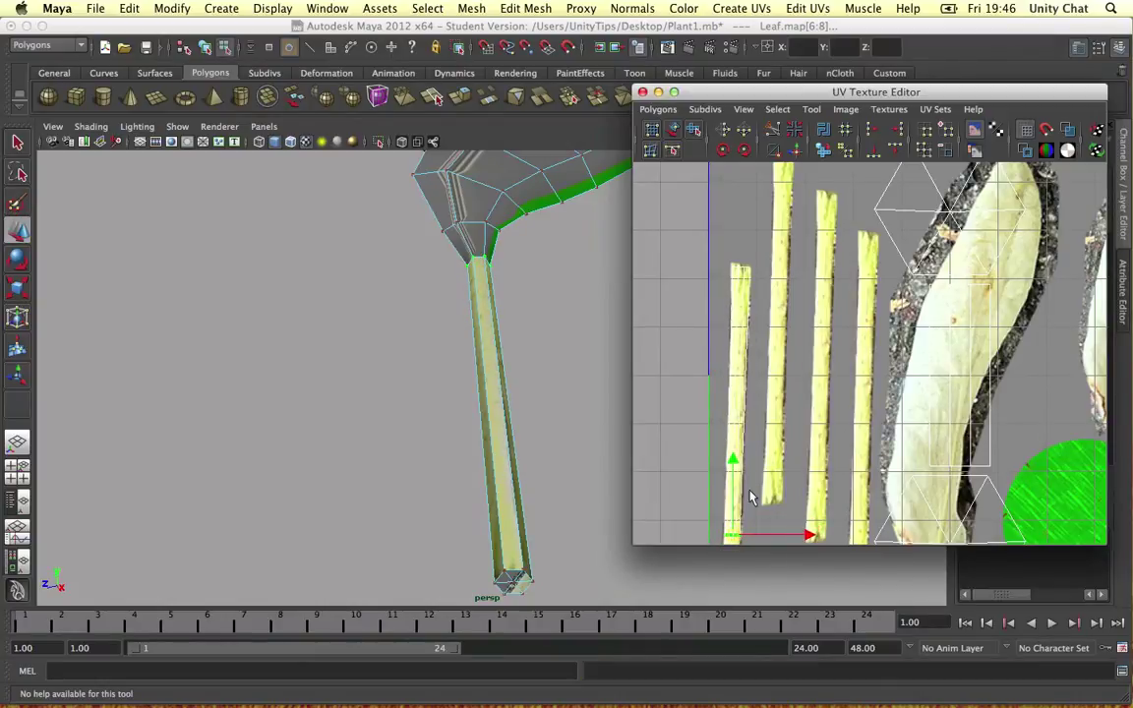
Step: Select the three remaining long faces on the underside of the leaf's stalk for UV placement
{"action": "left_click_drag", "start_coordinate": [619, 348], "coordinate": [504, 353], "text": "alt"}
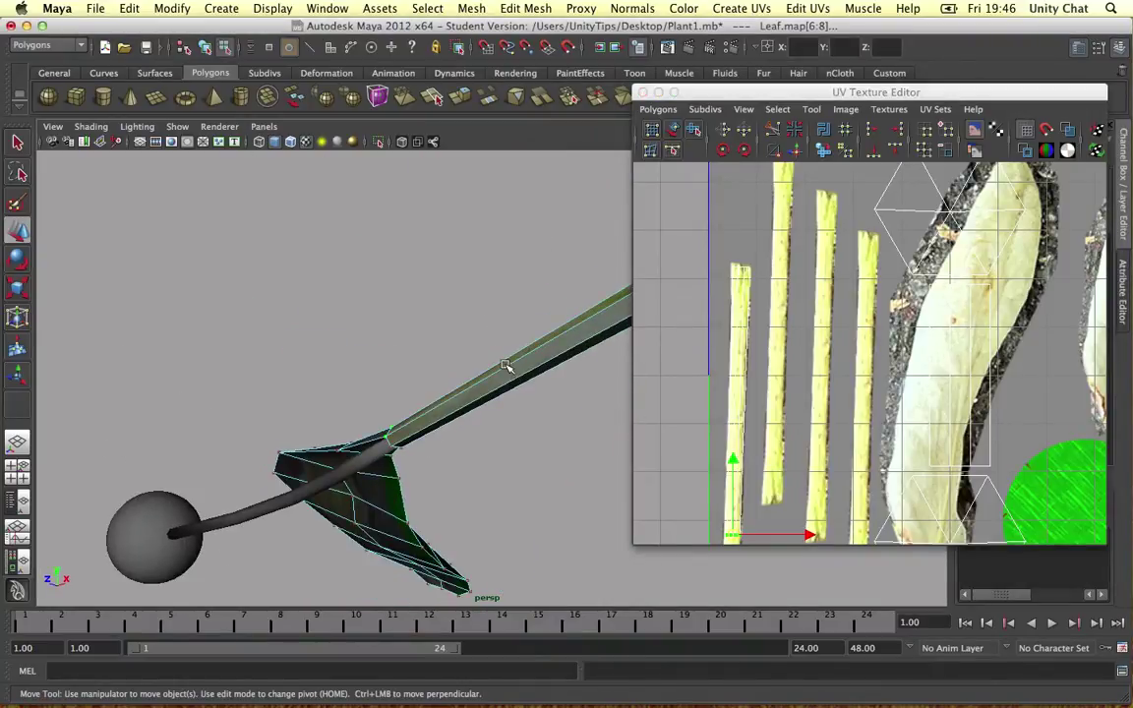
{"action": "right_click_drag", "start_coordinate": [506, 366], "coordinate": [505, 399]}
{"action": "left_click", "coordinate": [521, 377]}
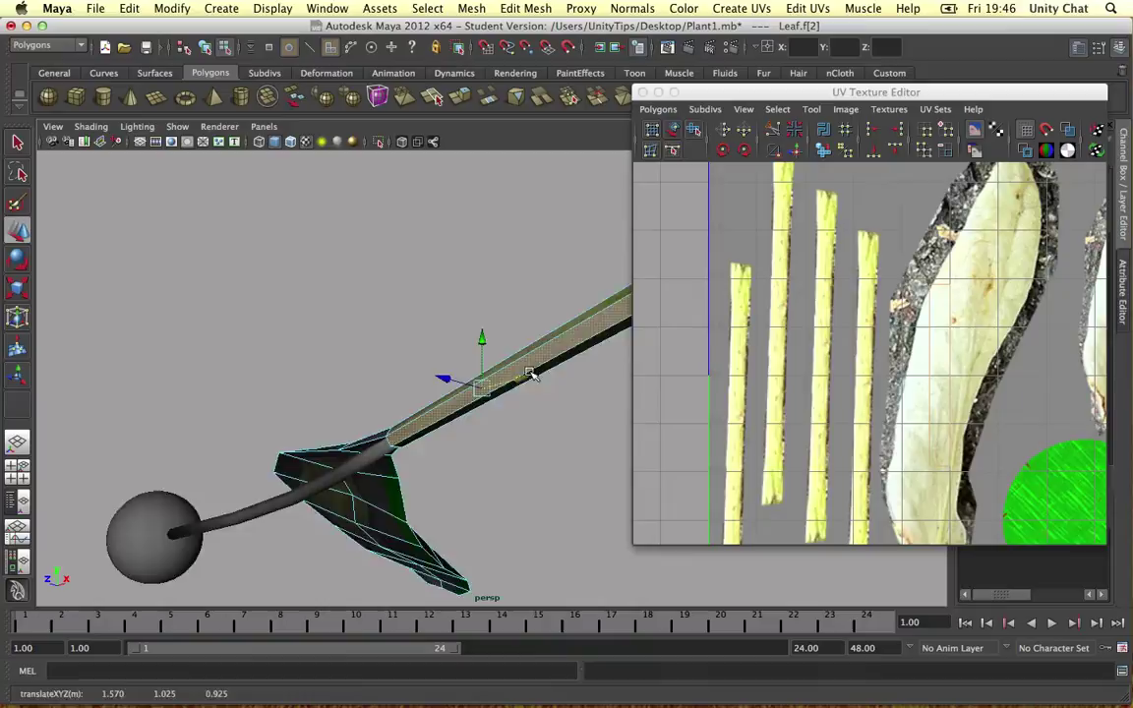
{"action": "left_click_drag", "start_coordinate": [529, 374], "coordinate": [486, 322], "text": "alt"}
{"action": "left_click", "coordinate": [481, 318], "text": "shift"}
{"action": "left_click", "coordinate": [496, 273], "text": "shift"}
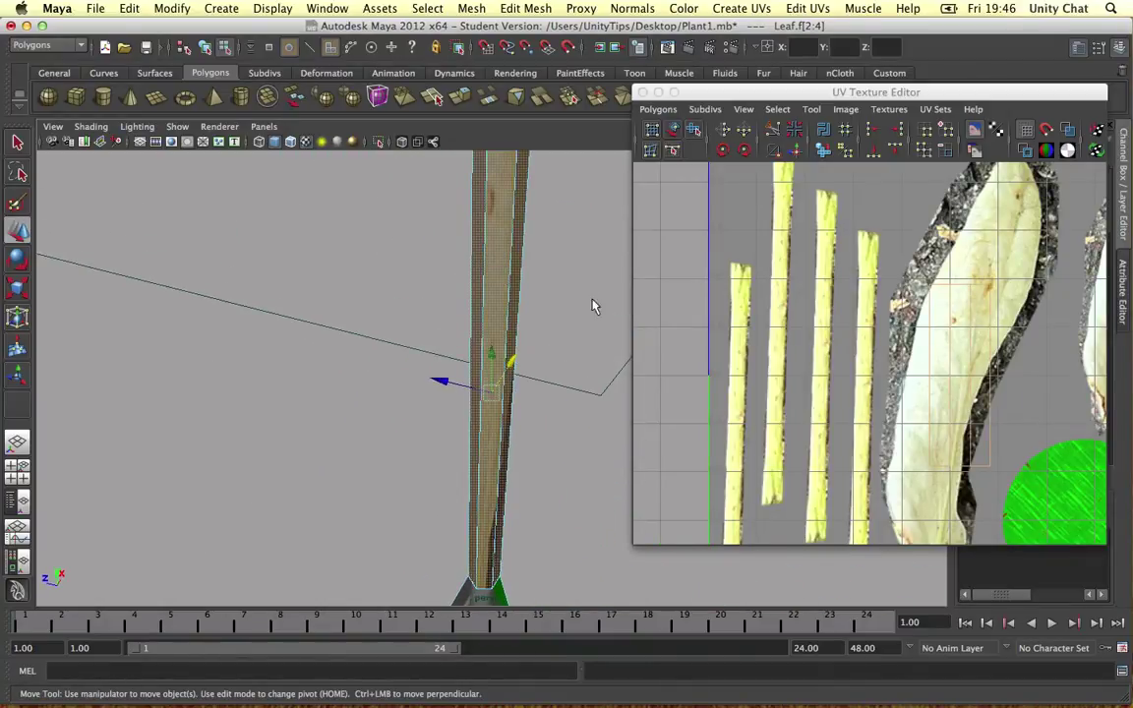
{"action": "left_click_drag", "start_coordinate": [594, 307], "coordinate": [478, 380], "text": "alt"}
{"action": "middle_click_drag", "start_coordinate": [917, 173], "coordinate": [843, 178], "text": "alt"}
{"action": "scroll", "coordinate": [843, 178], "scroll_direction": "down", "scroll_amount": 2}
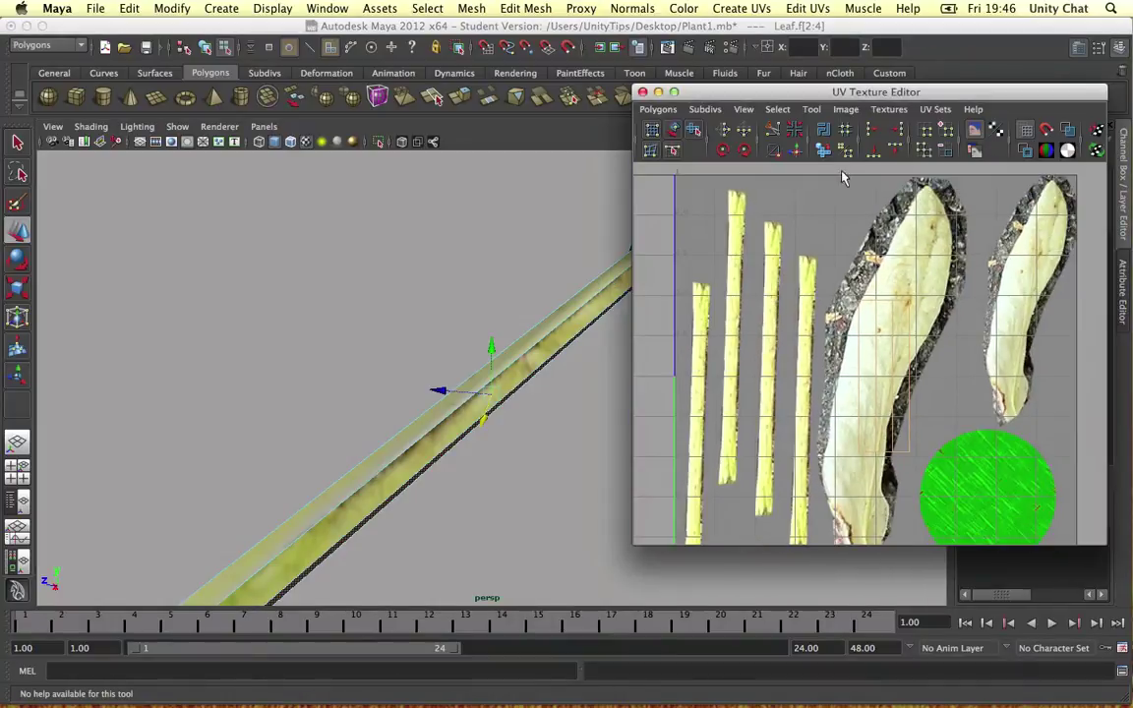
Step: Scale down the UVs of the selected underside stalk faces and move them onto the second stem picture
{"action": "key", "text": "ctrl+F12"}
{"action": "key", "text": "w"}
{"action": "left_click_drag", "start_coordinate": [956, 374], "coordinate": [1059, 358]}
{"action": "key", "text": "r"}
{"action": "left_click_drag", "start_coordinate": [987, 377], "coordinate": [939, 414]}
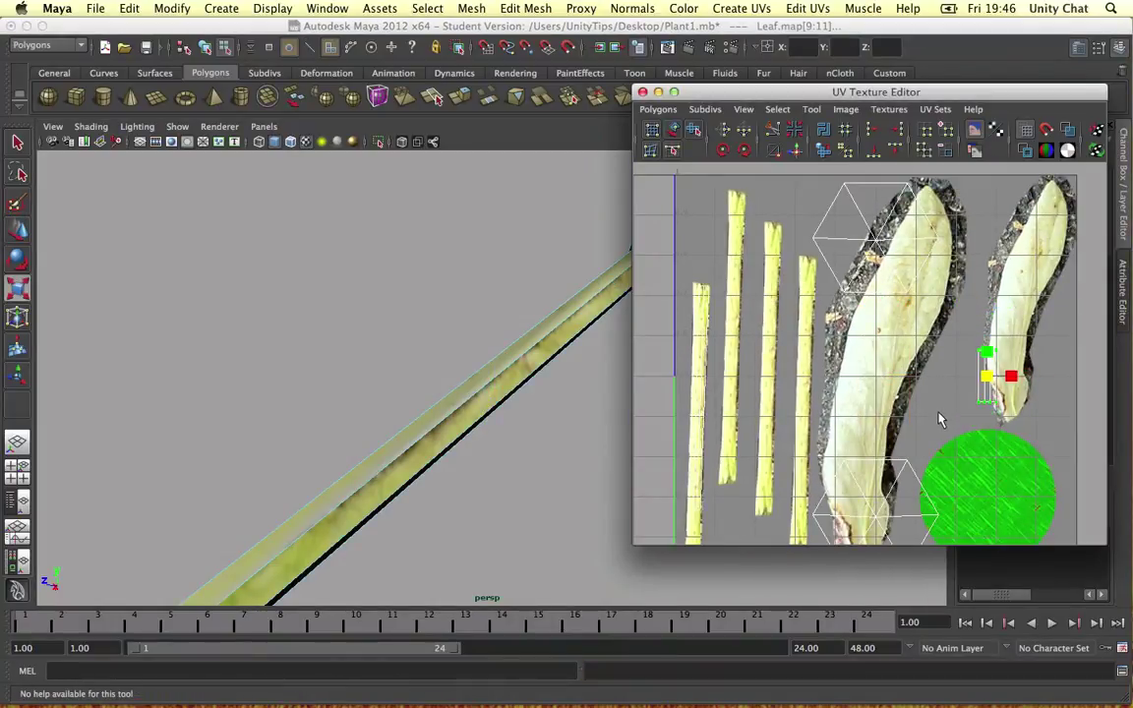
{"action": "key", "text": "e"}
{"action": "key", "text": "w"}
{"action": "left_click_drag", "start_coordinate": [1033, 378], "coordinate": [783, 381]}
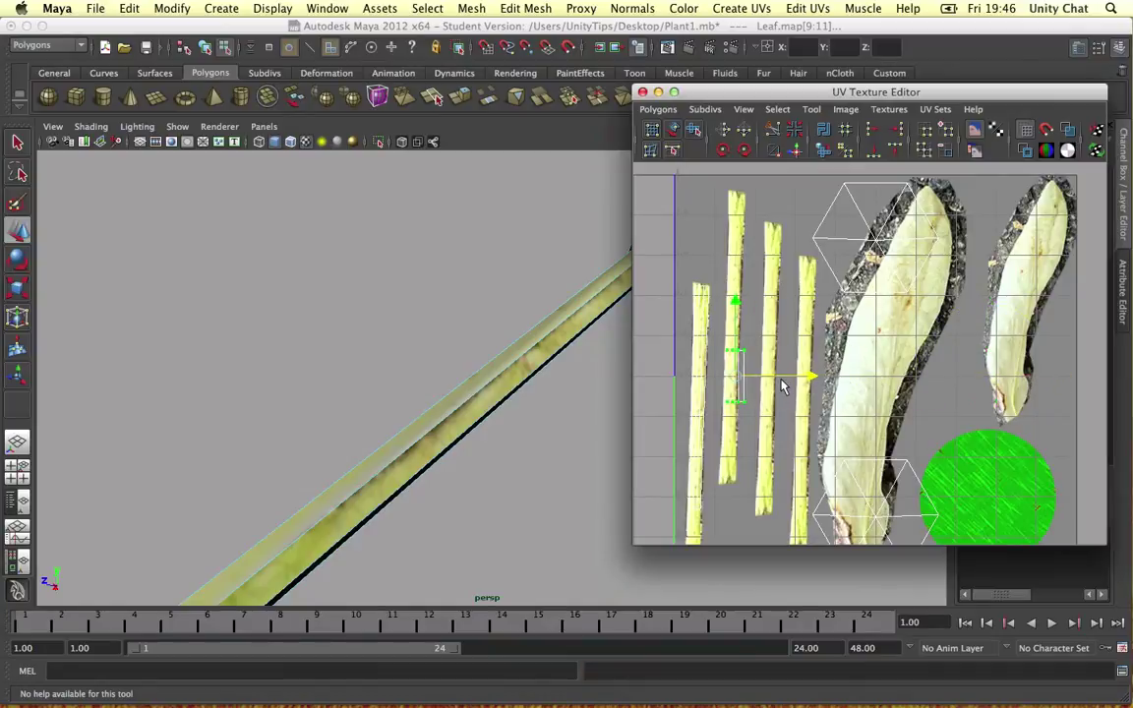
Step: Fit the underside stalk strips' upper UVs to the second stem picture's upper end and adjust their lower UVs along the stem
{"action": "key", "text": "ctrl+F11"}
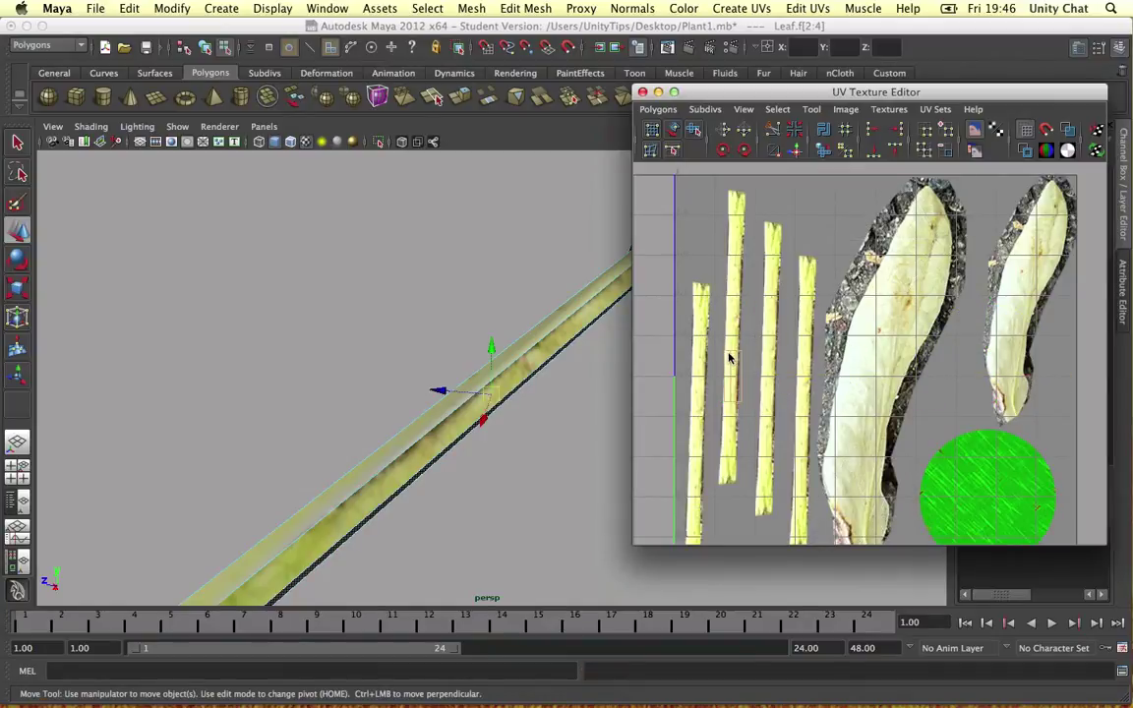
{"action": "right_click_drag", "start_coordinate": [729, 355], "coordinate": [772, 353]}
{"action": "left_click_drag", "start_coordinate": [725, 338], "coordinate": [759, 366]}
{"action": "left_click_drag", "start_coordinate": [739, 309], "coordinate": [743, 200]}
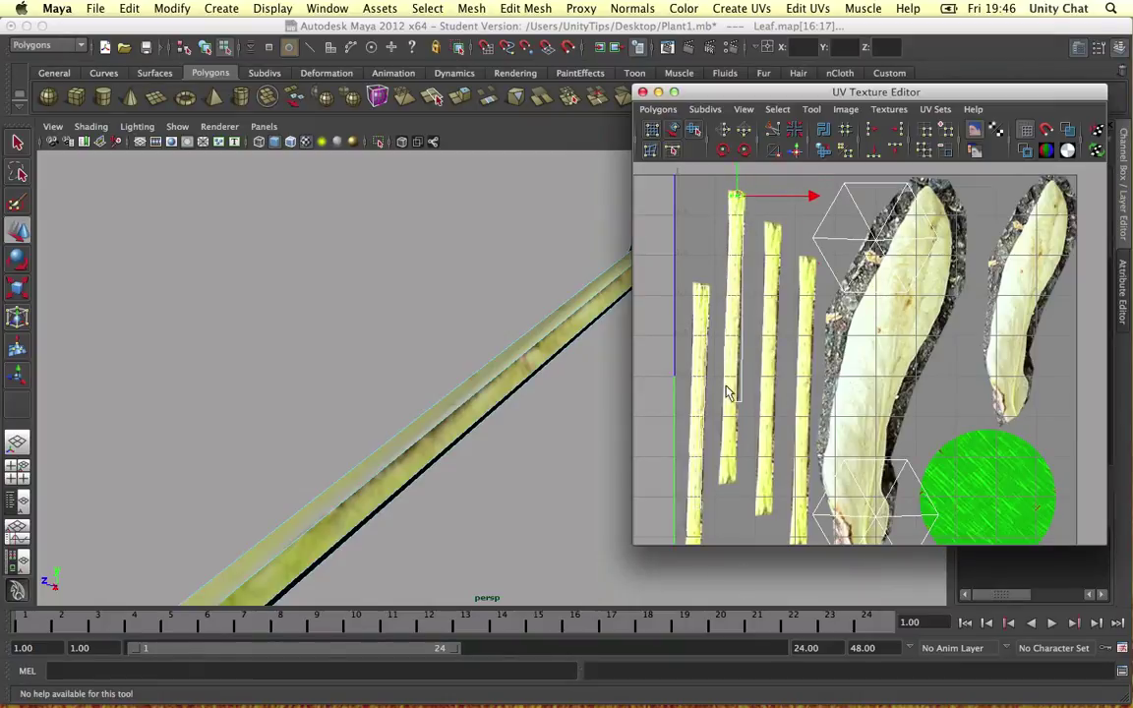
{"action": "mouse_move", "coordinate": [726, 386]}
{"action": "left_mouse_down"}
{"action": "mouse_move", "coordinate": [753, 413]}
{"action": "mouse_move", "coordinate": [736, 401]}
{"action": "left_mouse_up"}
{"action": "key", "text": "r"}
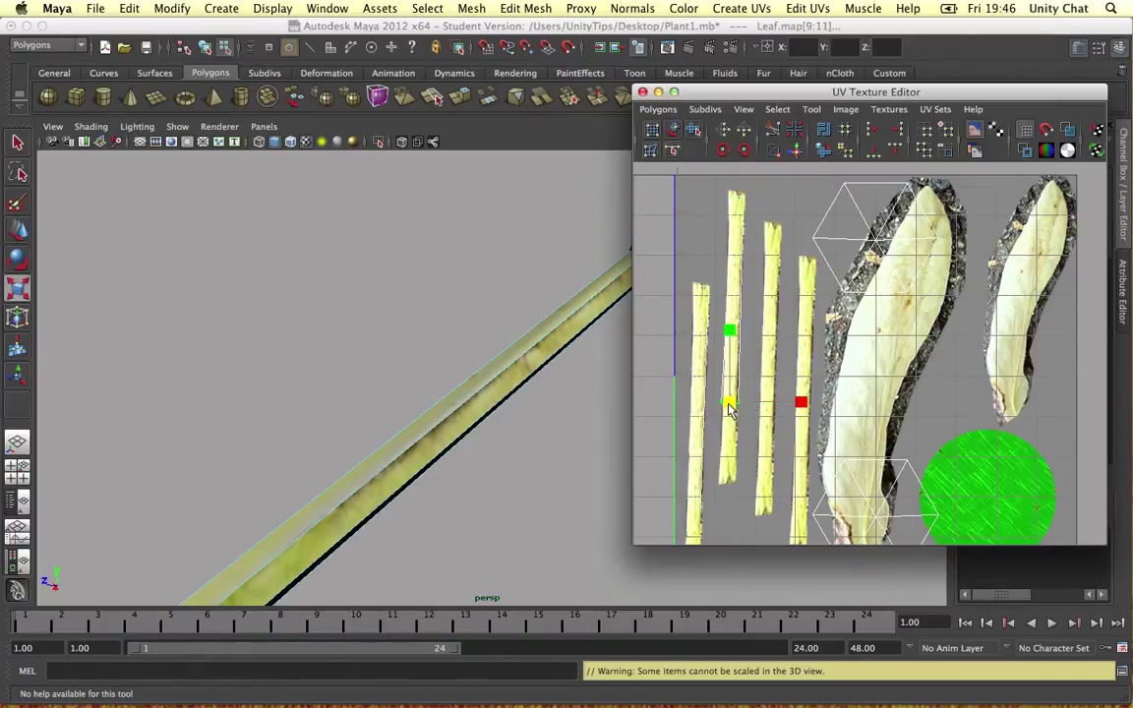
{"action": "key", "text": "w"}
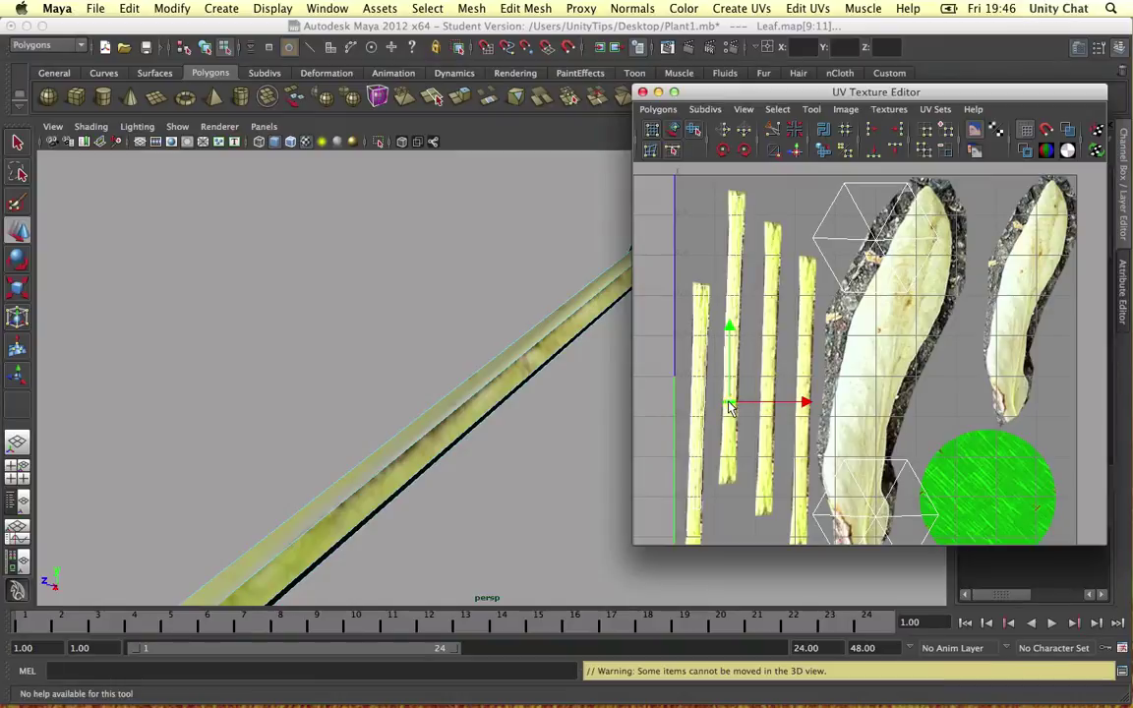
{"action": "left_click_drag", "start_coordinate": [729, 402], "coordinate": [731, 409]}
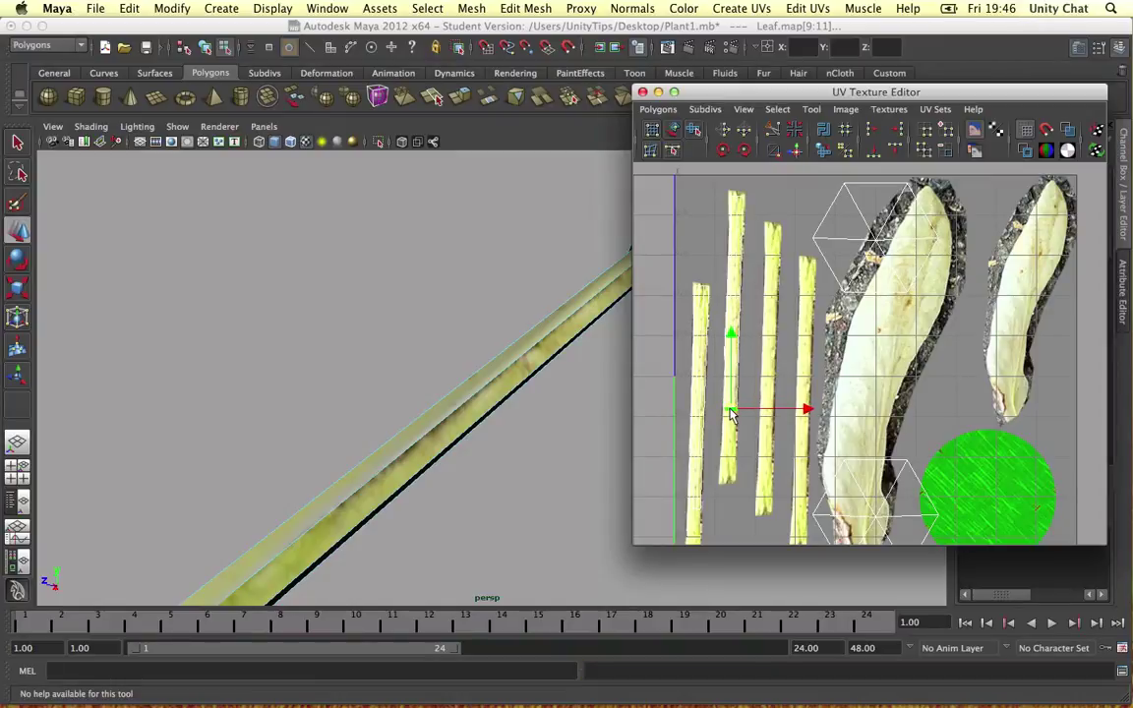
{"action": "left_click", "coordinate": [733, 197]}
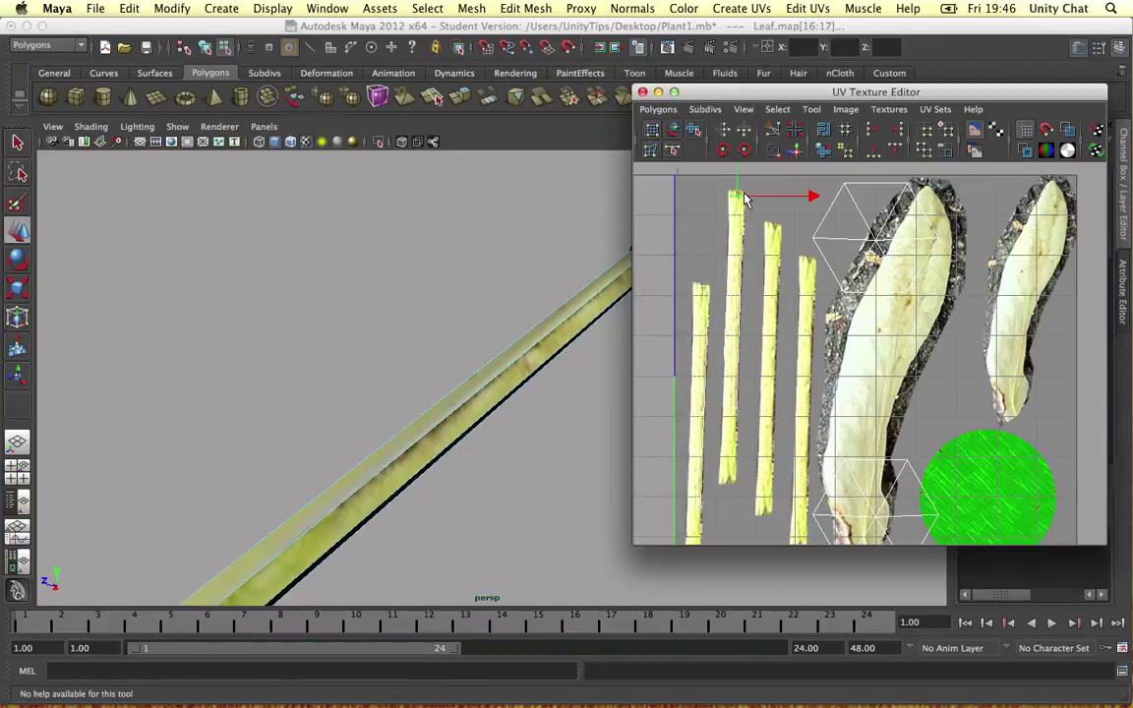
Step: Select all the triangular faces capping the open end of the leaf's stalk and delete them
{"action": "left_click_drag", "start_coordinate": [415, 352], "coordinate": [493, 315], "text": "alt"}
{"action": "left_click_drag", "start_coordinate": [479, 416], "coordinate": [456, 419], "text": "alt"}
{"action": "right_click_drag", "start_coordinate": [453, 420], "coordinate": [451, 440]}
{"action": "left_click", "coordinate": [451, 436]}
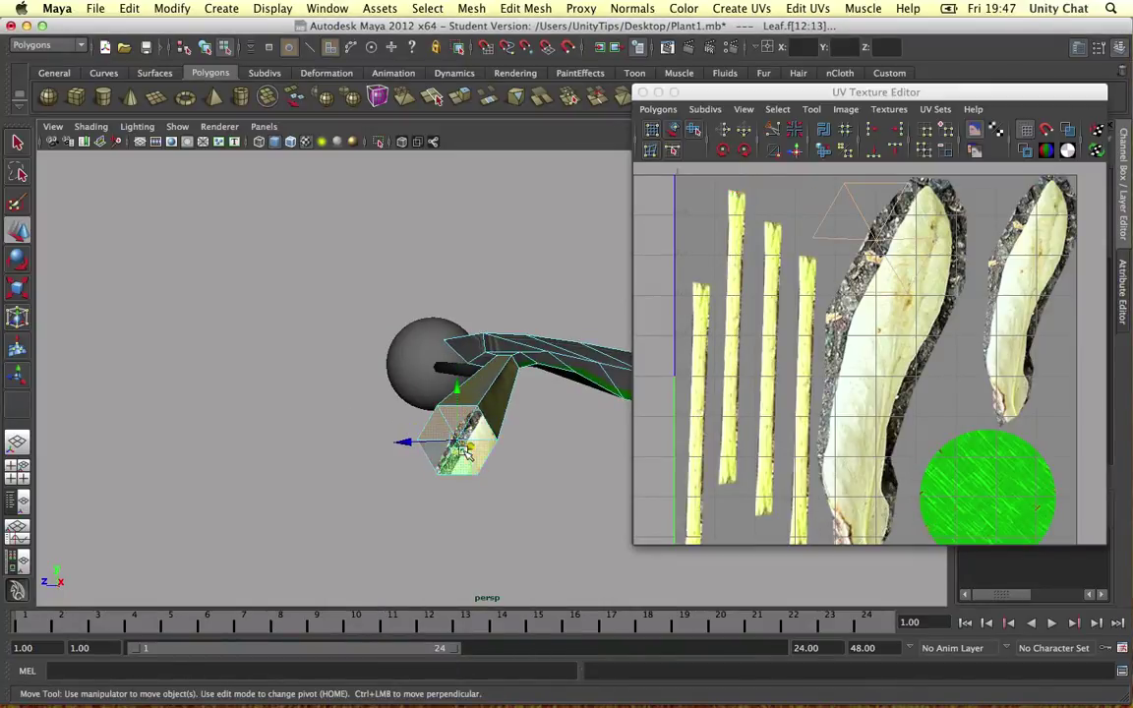
{"action": "key", "text": "q"}
{"action": "left_click", "coordinate": [471, 451], "text": "shift"}
{"action": "left_click", "coordinate": [425, 484], "text": "shift"}
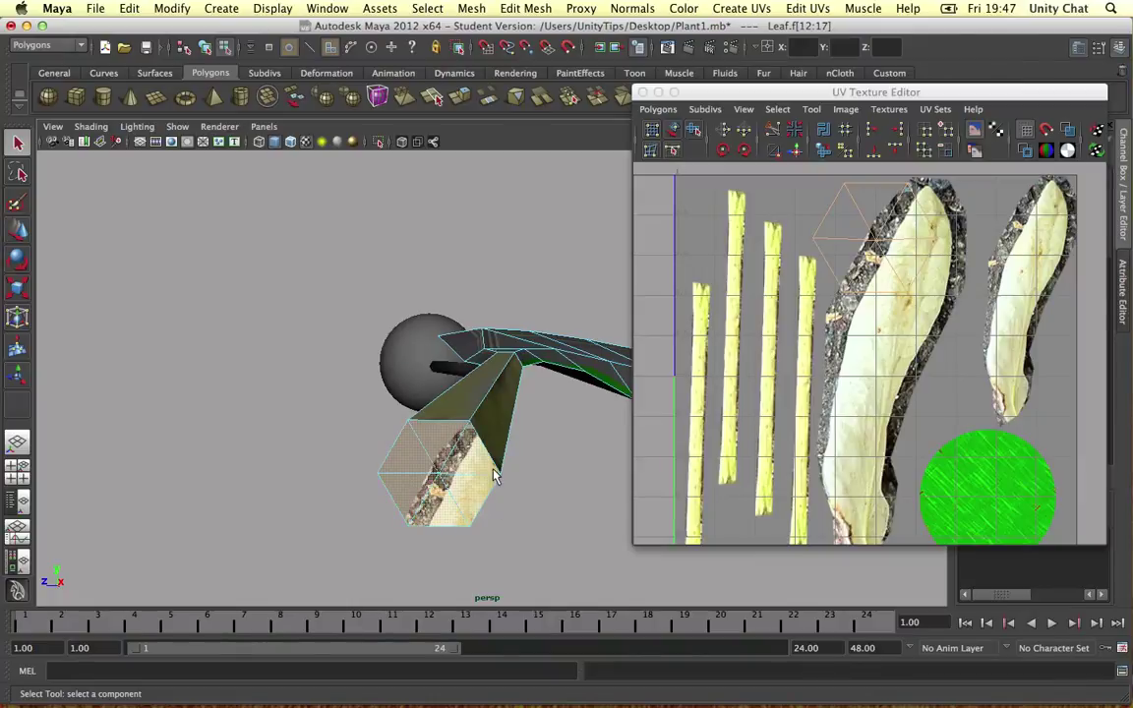
{"action": "key", "text": "Delete"}
Step: Select the faces on one side of the leaf blade, from the stalk joint up through its lower half
{"action": "left_click_drag", "start_coordinate": [522, 421], "coordinate": [482, 445], "text": "alt"}
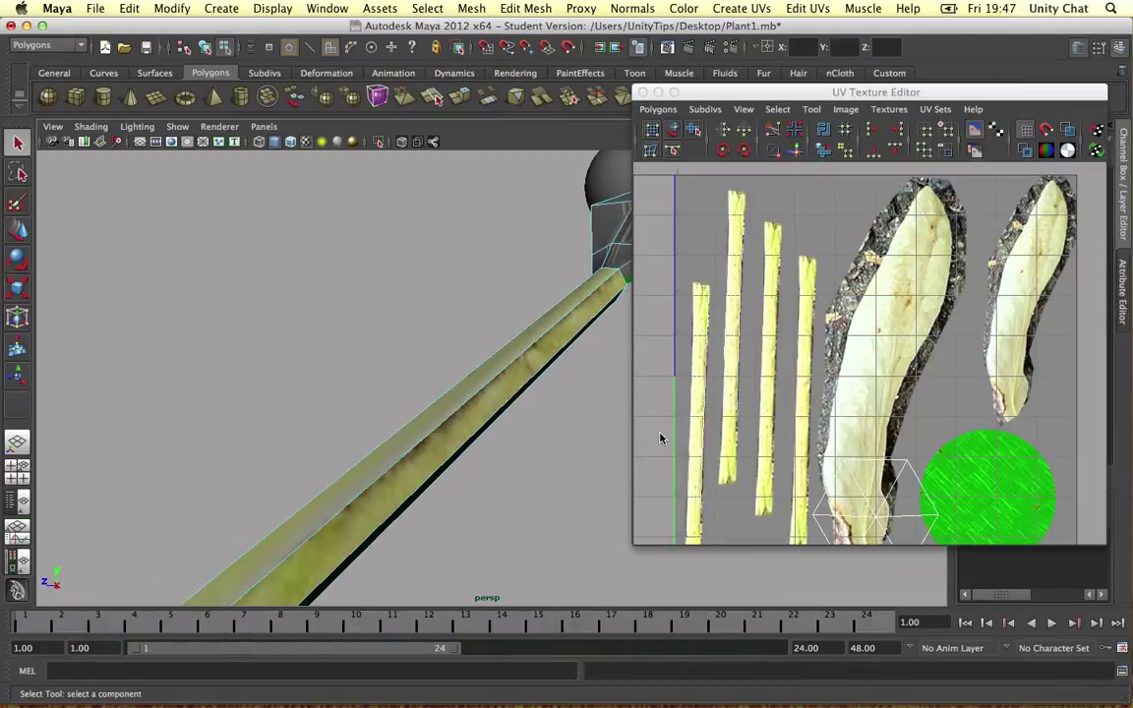
{"action": "right_click_drag", "start_coordinate": [851, 398], "coordinate": [769, 405], "text": "alt"}
{"action": "middle_click_drag", "start_coordinate": [549, 390], "coordinate": [397, 464], "text": "alt"}
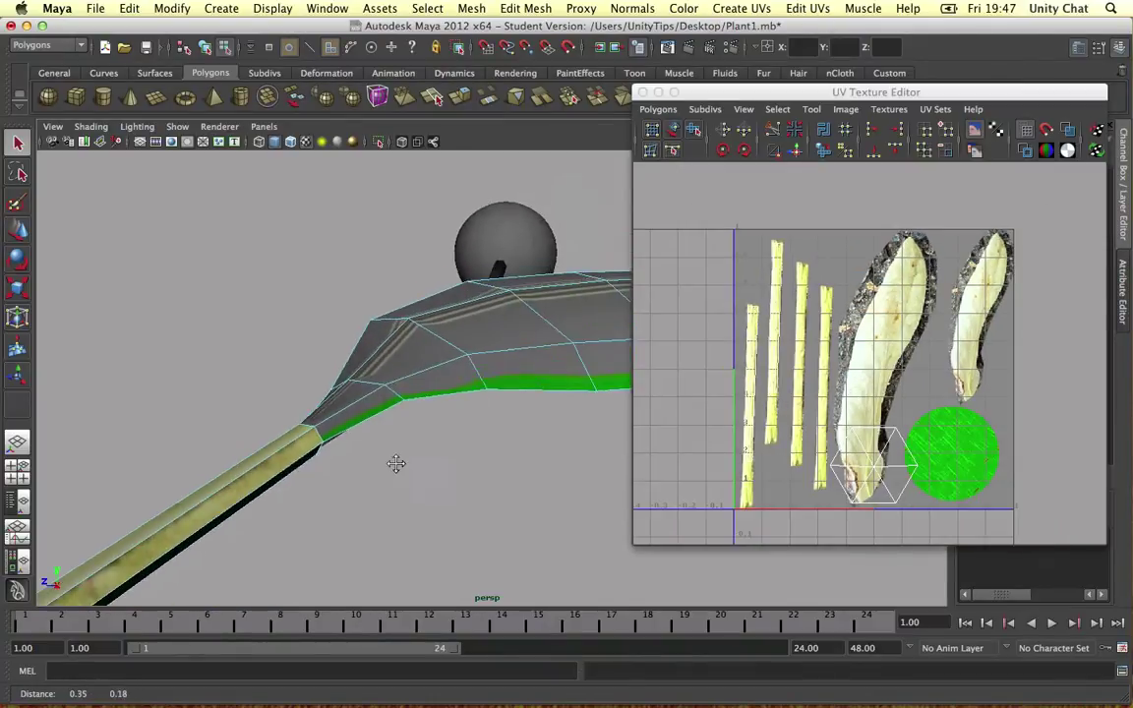
{"action": "scroll", "coordinate": [404, 460], "scroll_direction": "down", "scroll_amount": 2}
{"action": "left_click_drag", "start_coordinate": [404, 461], "coordinate": [456, 482], "text": "alt"}
{"action": "middle_click_drag", "start_coordinate": [455, 482], "coordinate": [491, 504], "text": "alt"}
{"action": "scroll", "coordinate": [492, 503], "scroll_direction": "down", "scroll_amount": 3}
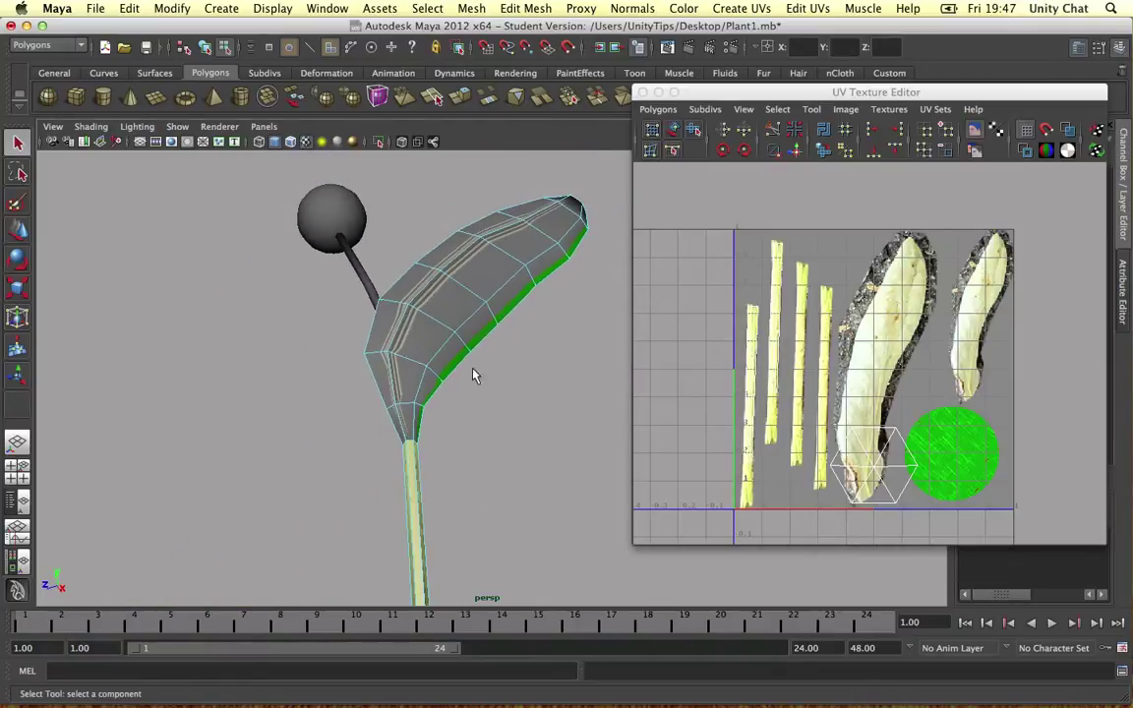
{"action": "left_click_drag", "start_coordinate": [473, 370], "coordinate": [467, 342], "text": "alt"}
{"action": "left_click", "coordinate": [414, 520]}
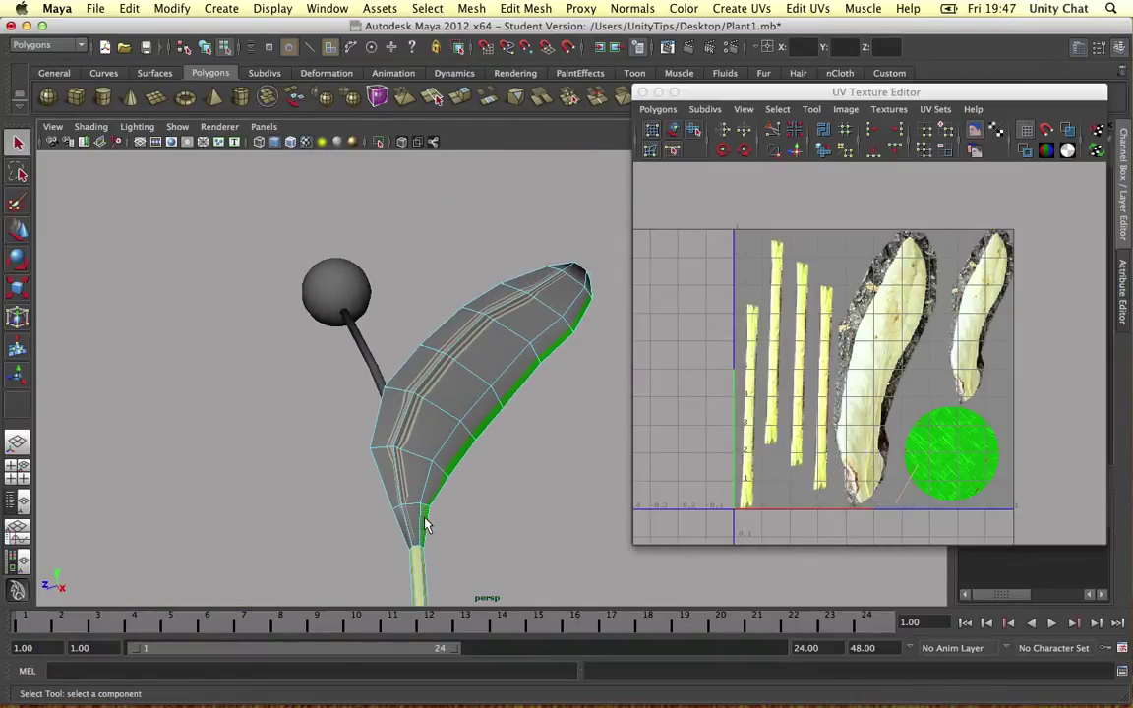
{"action": "left_click", "coordinate": [403, 522], "text": "shift"}
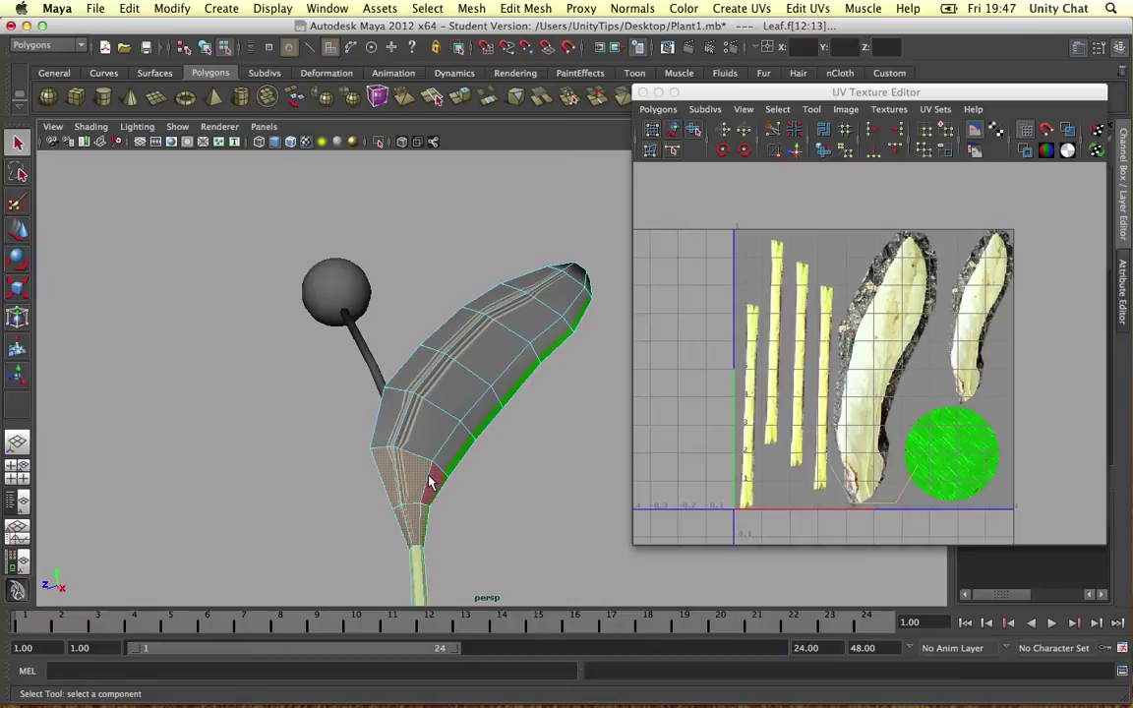
{"action": "left_click", "coordinate": [392, 414], "text": "shift"}
{"action": "left_click", "coordinate": [411, 370], "text": "shift"}
{"action": "left_click", "coordinate": [460, 383], "text": "shift"}
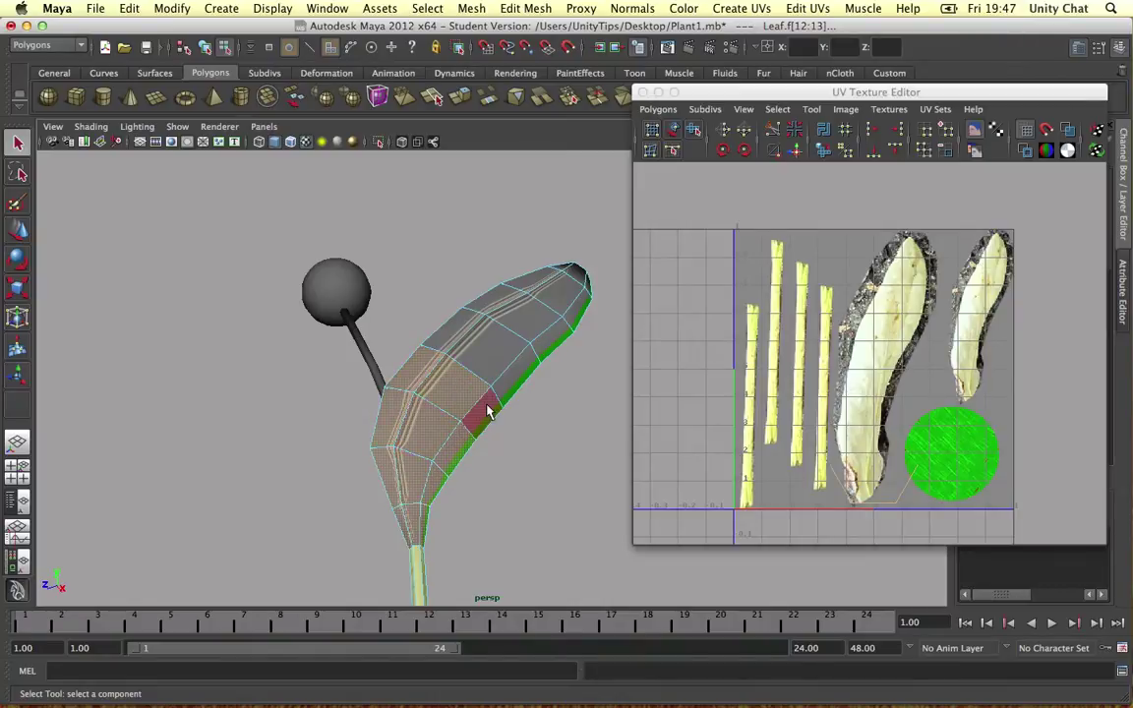
Step: Add the remaining faces on the same side of the leaf blade to the selection, up to the tip
{"action": "left_click", "coordinate": [486, 407], "text": "shift"}
{"action": "left_click", "coordinate": [490, 349], "text": "shift"}
{"action": "left_click", "coordinate": [458, 331], "text": "shift"}
{"action": "left_click", "coordinate": [517, 368], "text": "shift"}
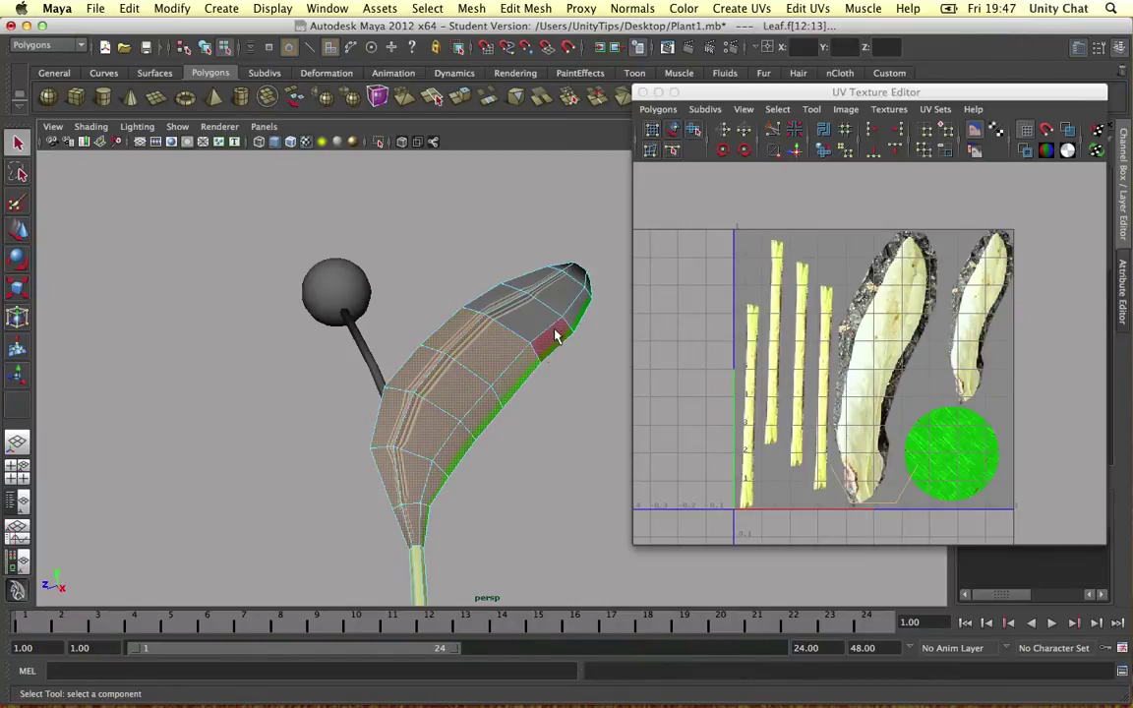
{"action": "left_click", "coordinate": [521, 307], "text": "shift"}
{"action": "left_click", "coordinate": [532, 295], "text": "shift"}
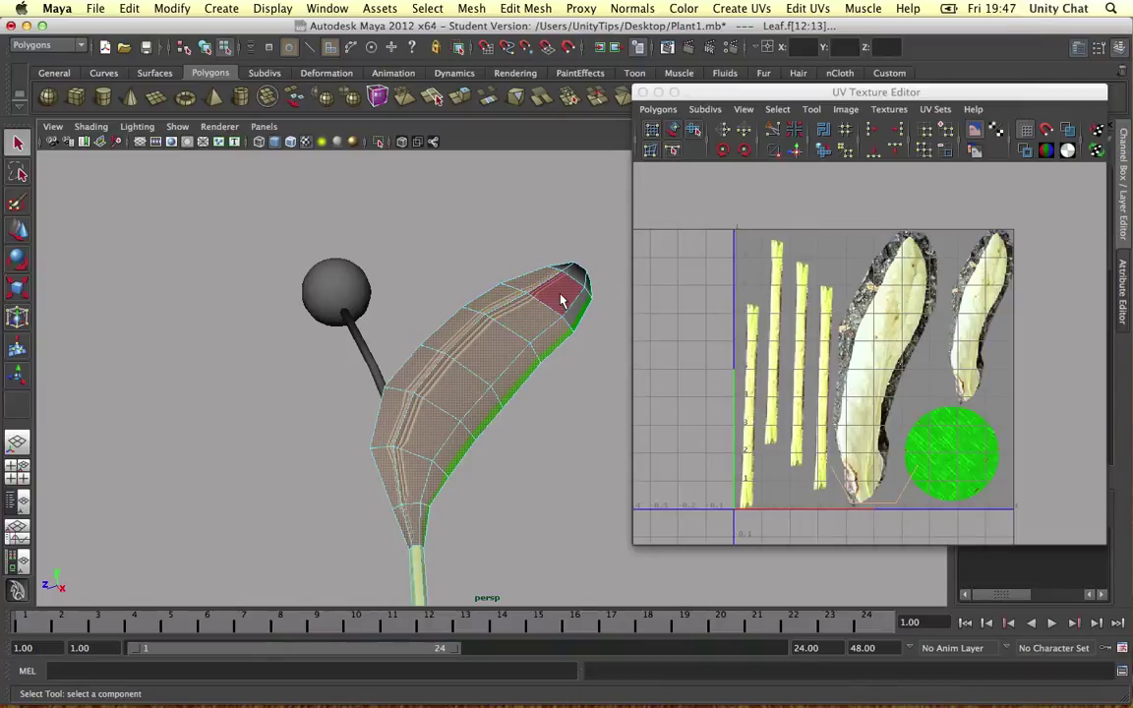
{"action": "key", "text": "z"}
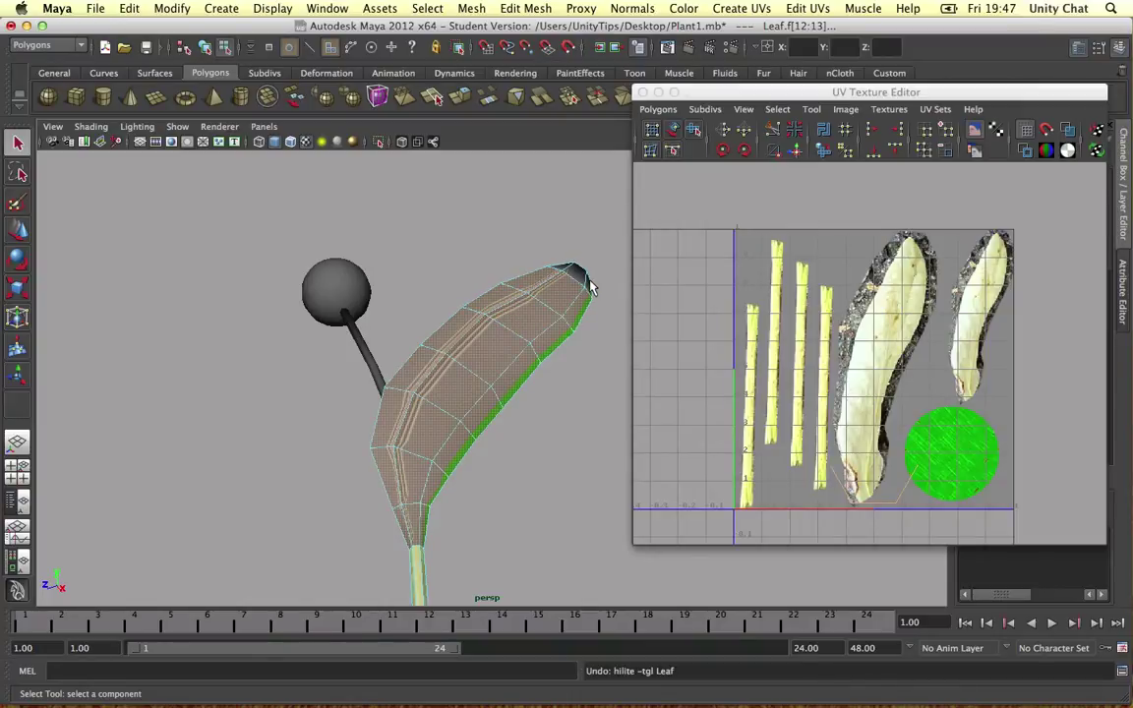
{"action": "left_click_drag", "start_coordinate": [570, 274], "coordinate": [501, 405], "text": "alt"}
{"action": "left_click", "coordinate": [547, 467], "text": "shift"}
{"action": "left_click", "coordinate": [524, 475], "text": "shift"}
Step: Switch to an enlarged top view and create camera-based UVs for the selected leaf blade faces
{"action": "key", "text": "space"}
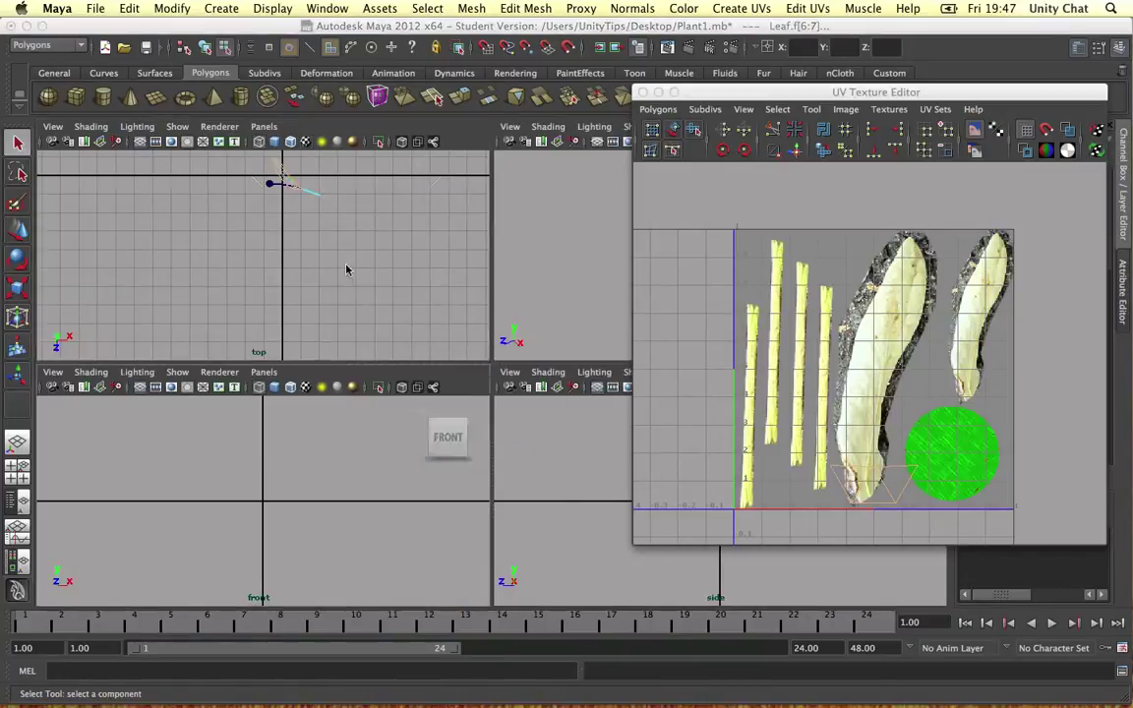
{"action": "key", "text": "space"}
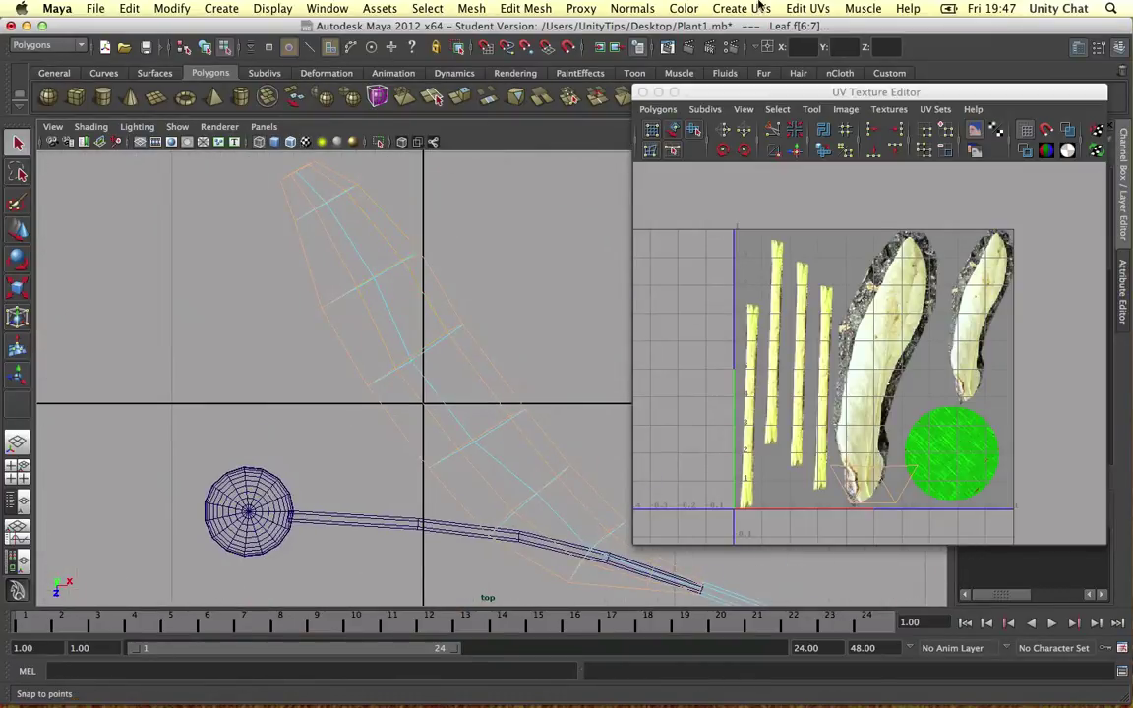
{"action": "left_click", "coordinate": [742, 8]}
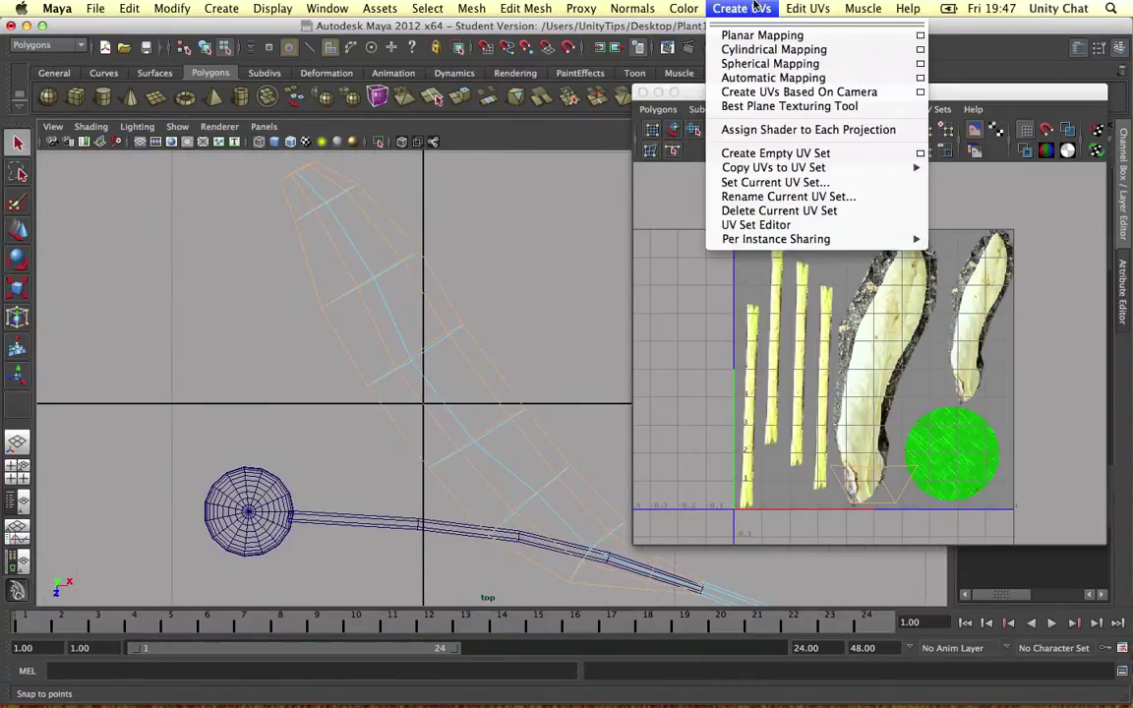
{"action": "left_click", "coordinate": [825, 94]}
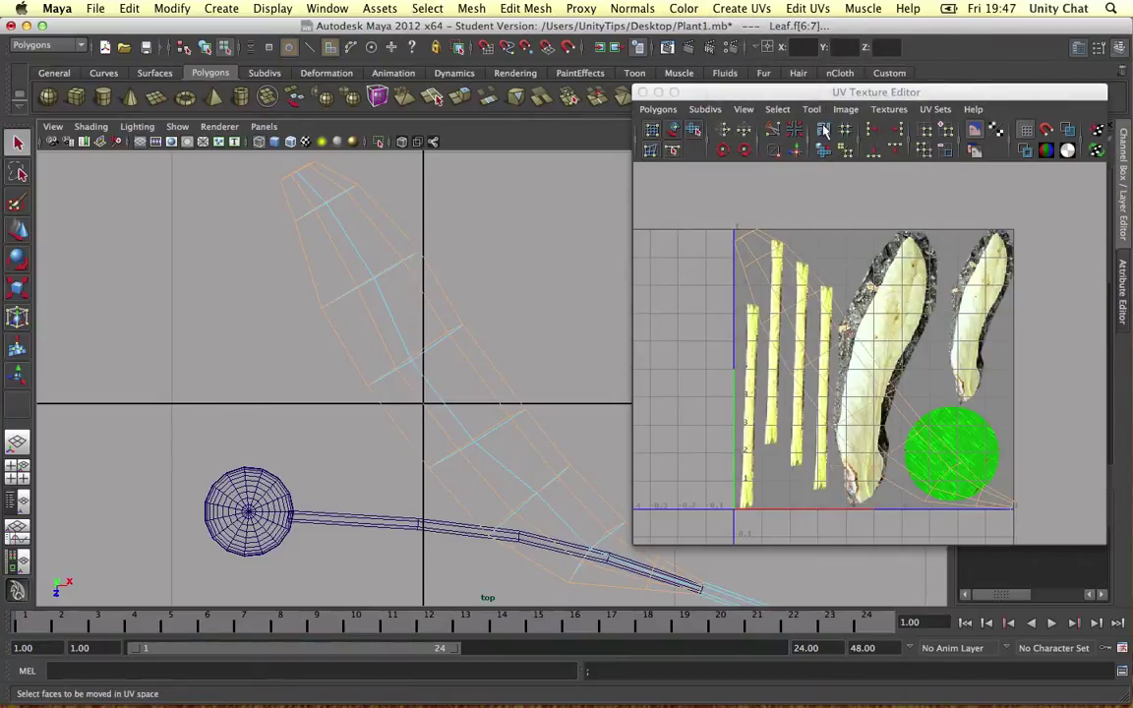
Step: Select the leaf blade's UVs, rotate them to match the large leaf picture's slant and scale them down to its length
{"action": "left_click", "coordinate": [825, 131]}
{"action": "key", "text": "w"}
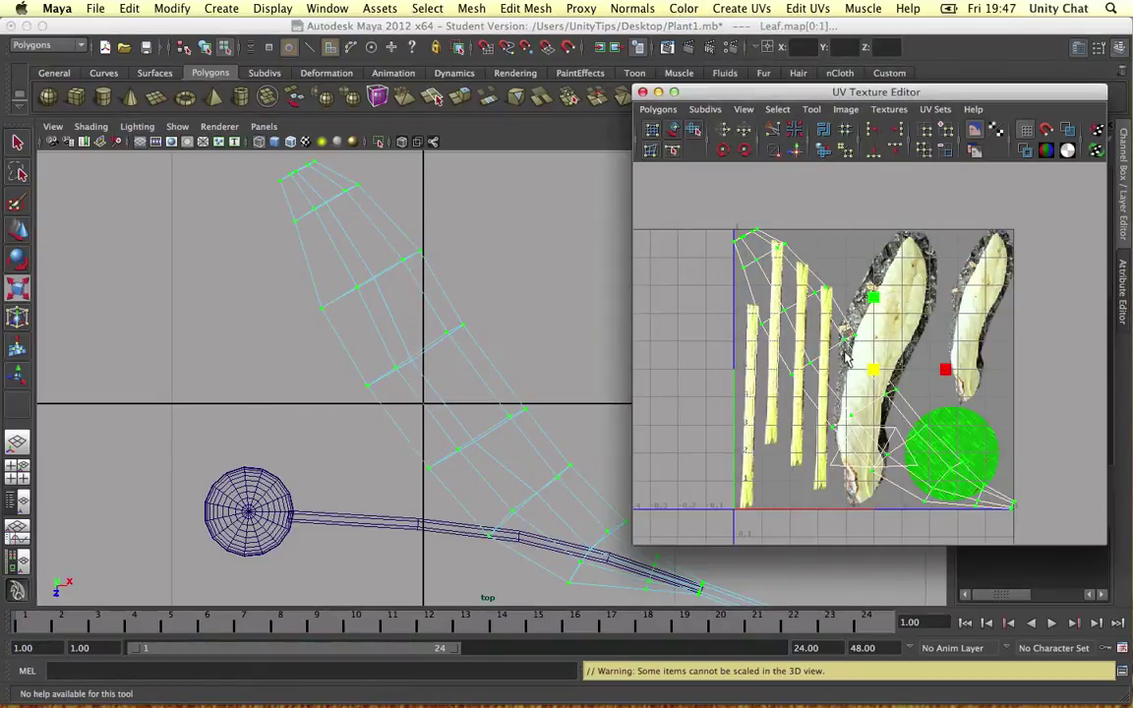
{"action": "key", "text": "e"}
{"action": "left_click_drag", "start_coordinate": [844, 308], "coordinate": [915, 310]}
{"action": "key", "text": "r"}
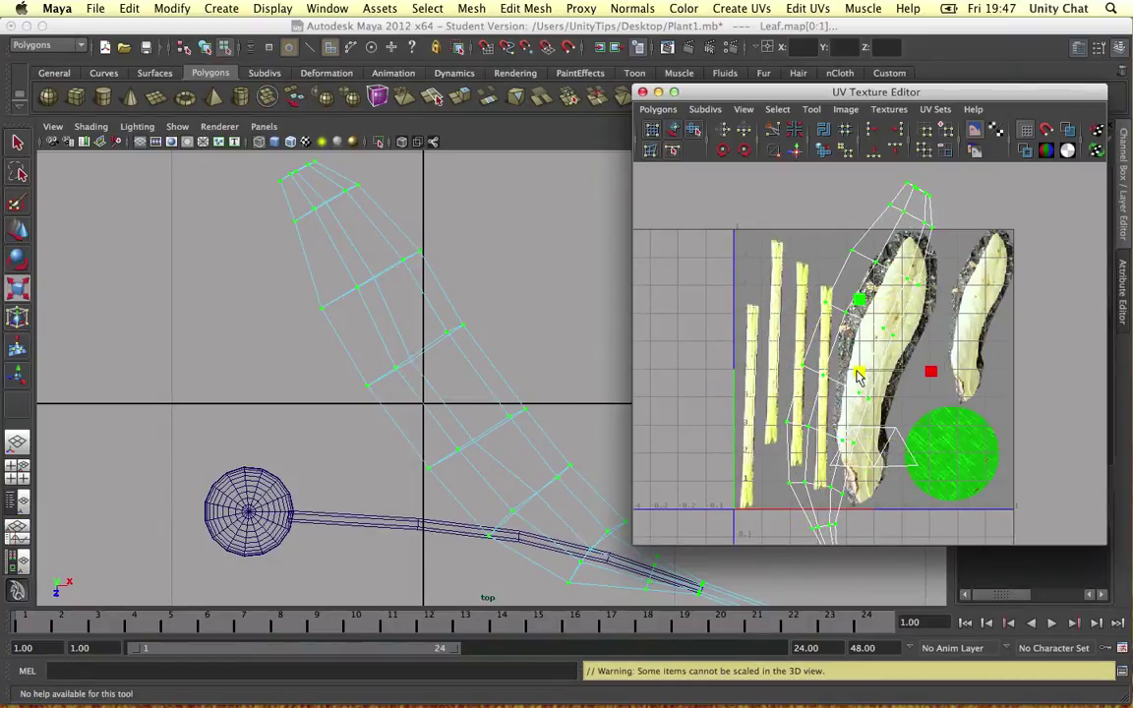
{"action": "left_click_drag", "start_coordinate": [858, 374], "coordinate": [848, 403]}
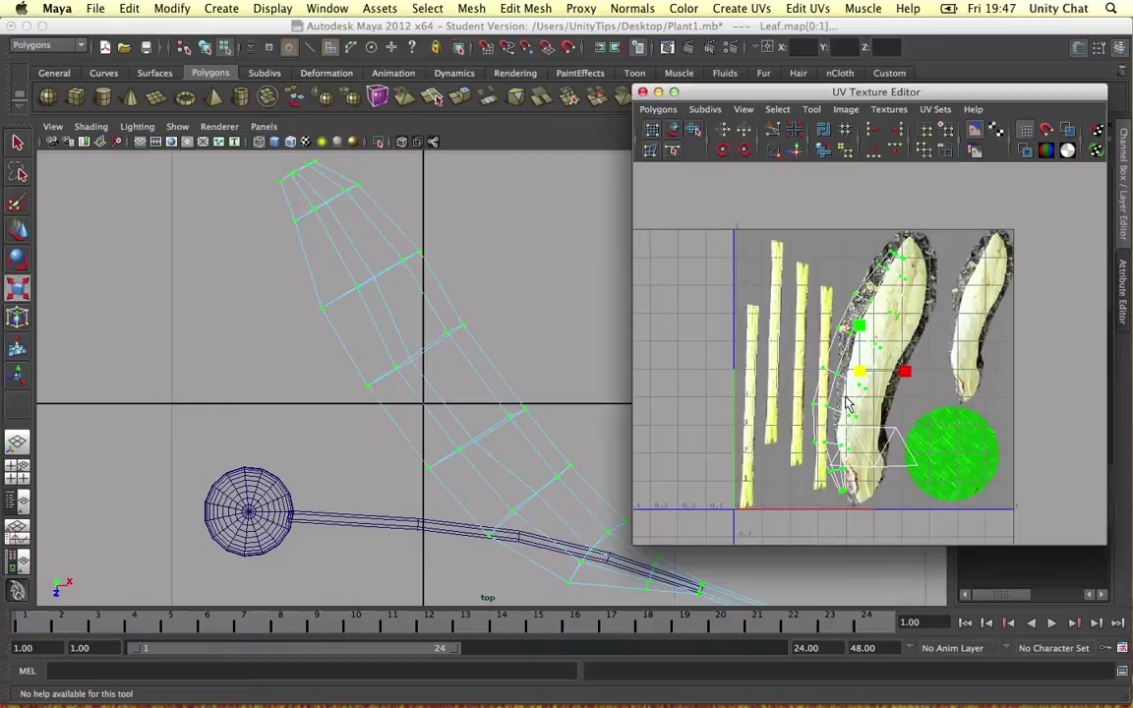
Step: Move the leaf blade's UVs up clear of the triangular UVs, and move those triangles outside the plant image
{"action": "key", "text": "w"}
{"action": "left_click_drag", "start_coordinate": [864, 305], "coordinate": [869, 190]}
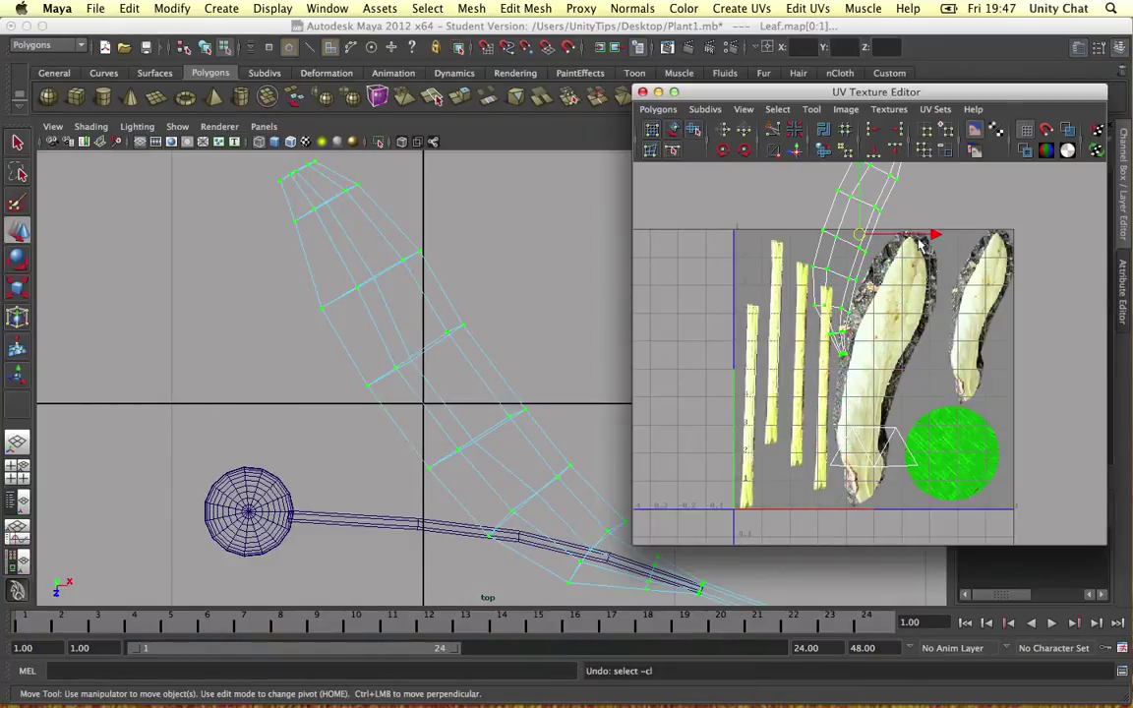
{"action": "left_click_drag", "start_coordinate": [941, 237], "coordinate": [996, 236]}
{"action": "right_click", "coordinate": [870, 414]}
{"action": "right_click_drag", "start_coordinate": [876, 416], "coordinate": [899, 407]}
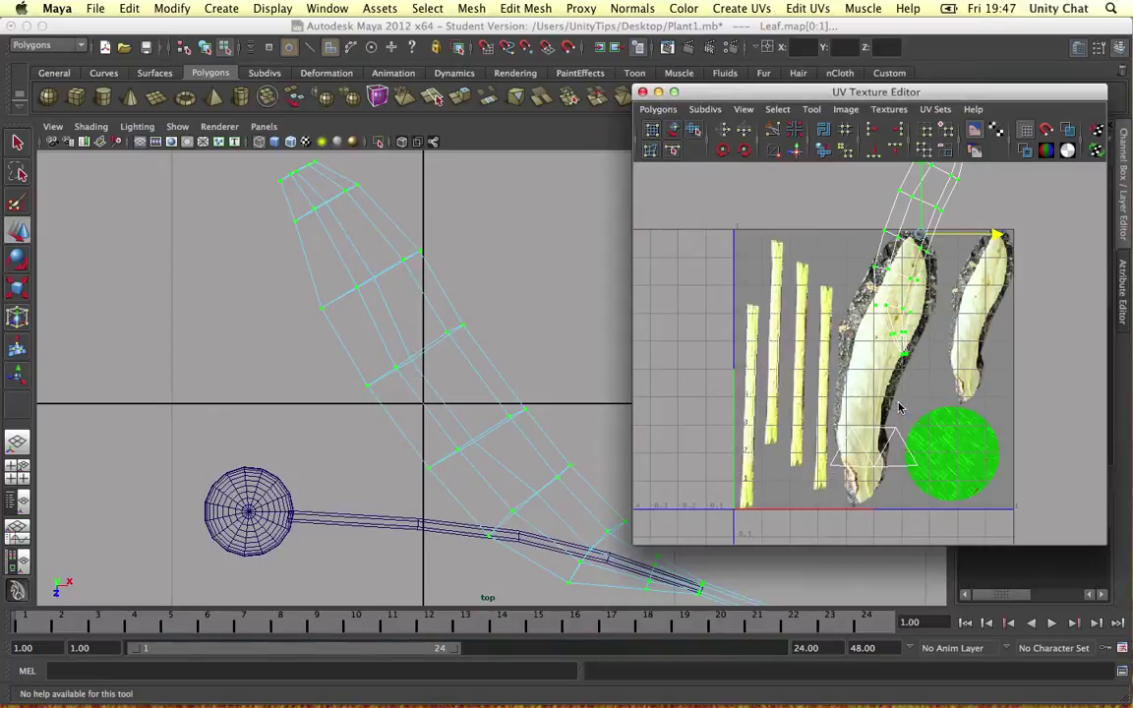
{"action": "left_click_drag", "start_coordinate": [849, 425], "coordinate": [821, 410]}
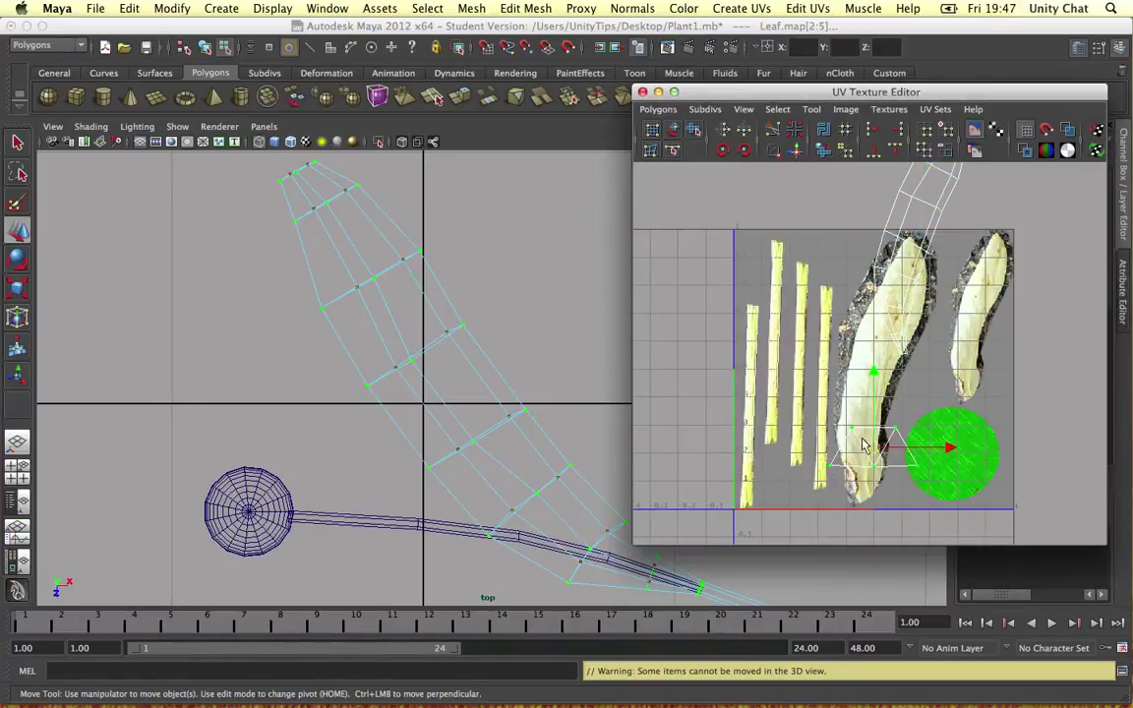
{"action": "left_click_drag", "start_coordinate": [922, 450], "coordinate": [1071, 480]}
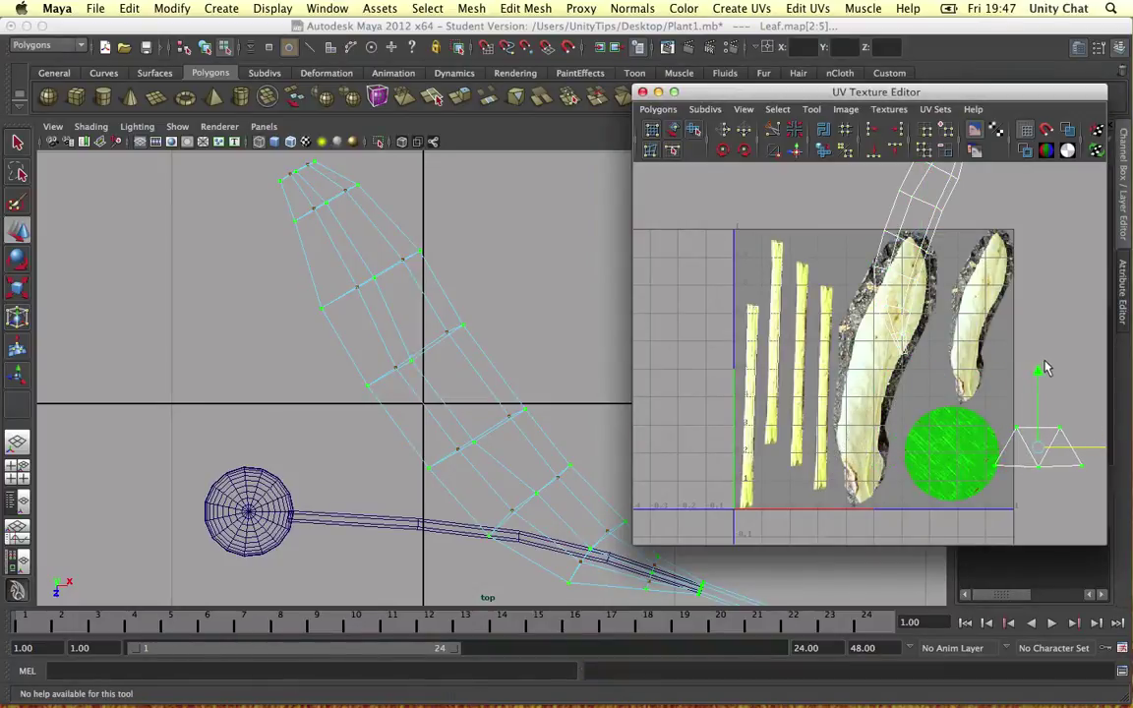
Step: Reselect all the leaf blade's UVs and move them down onto the large leaf picture
{"action": "middle_click_drag", "start_coordinate": [905, 295], "coordinate": [858, 384], "text": "alt"}
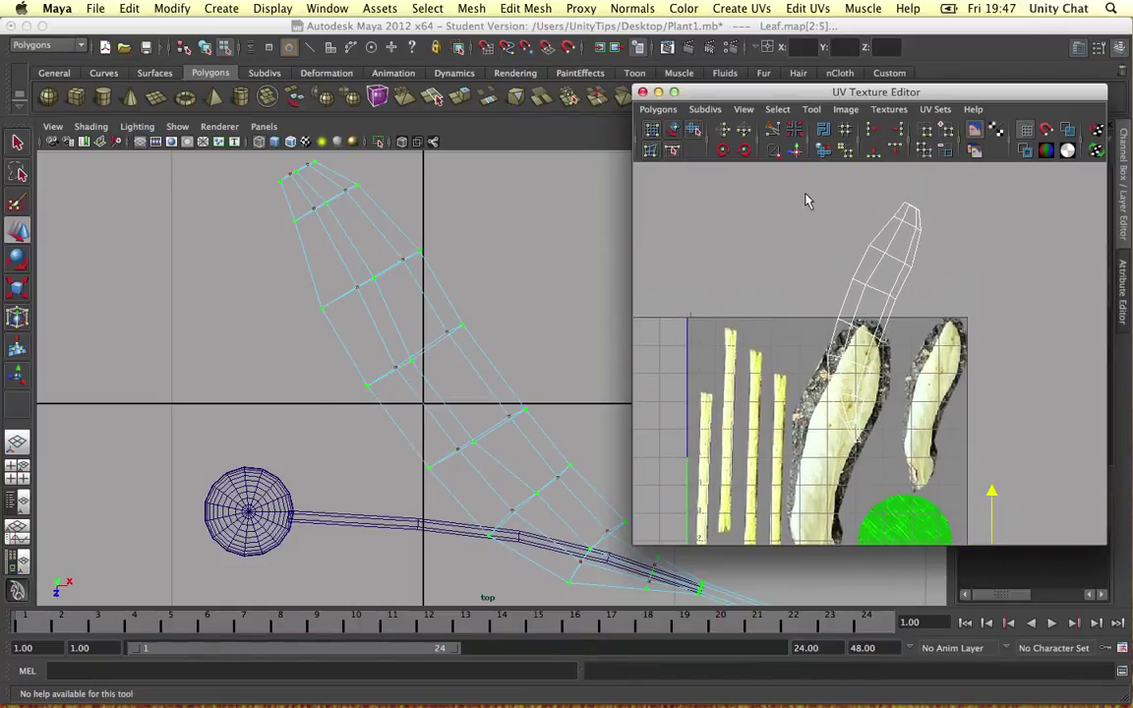
{"action": "left_click_drag", "start_coordinate": [962, 405], "coordinate": [972, 450]}
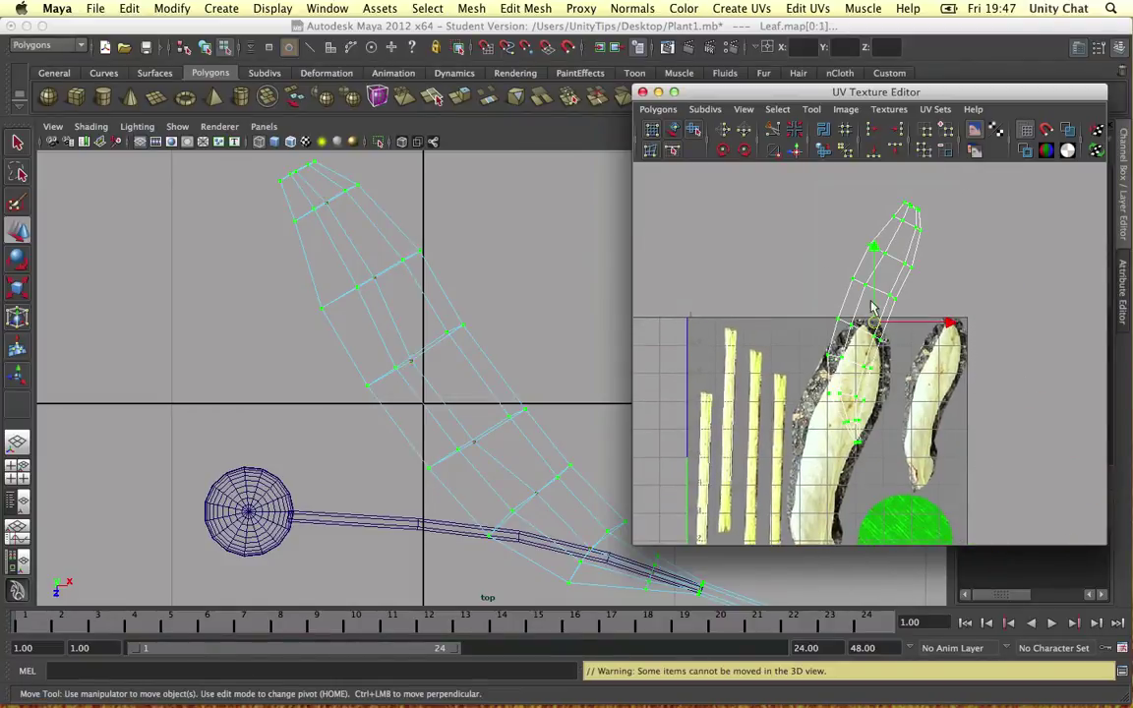
{"action": "left_click_drag", "start_coordinate": [874, 281], "coordinate": [878, 405]}
{"action": "middle_click_drag", "start_coordinate": [878, 405], "coordinate": [847, 321], "text": "alt"}
{"action": "right_click_drag", "start_coordinate": [846, 321], "coordinate": [866, 325], "text": "alt"}
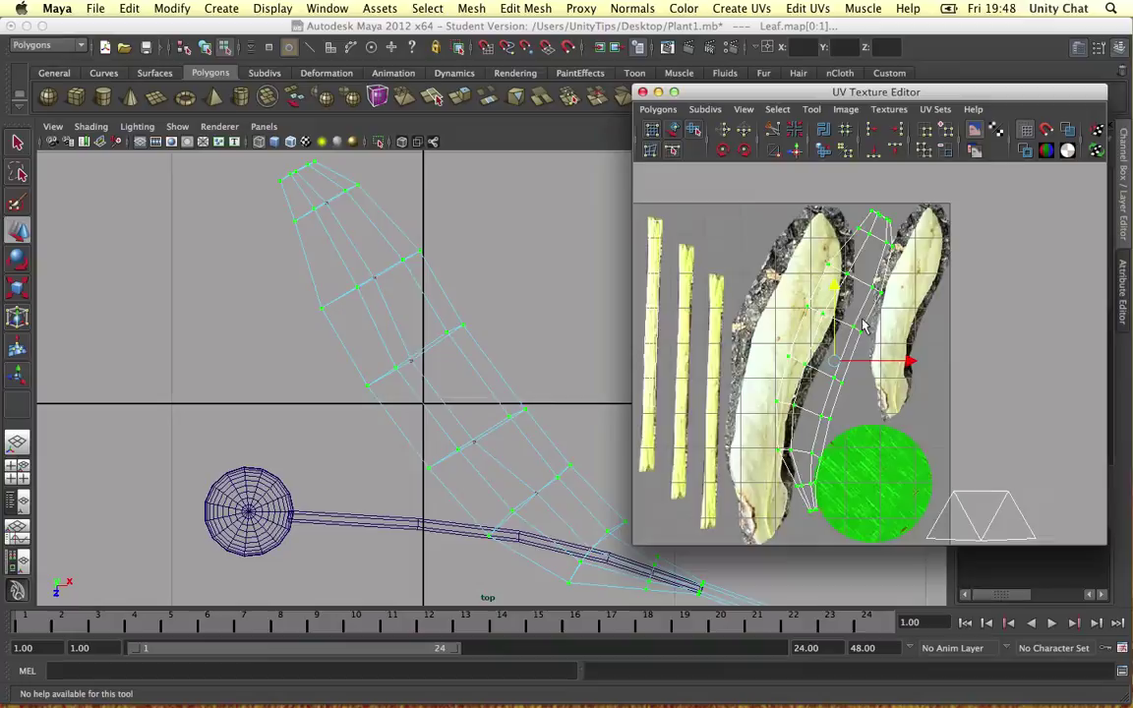
{"action": "left_click_drag", "start_coordinate": [898, 367], "coordinate": [854, 374]}
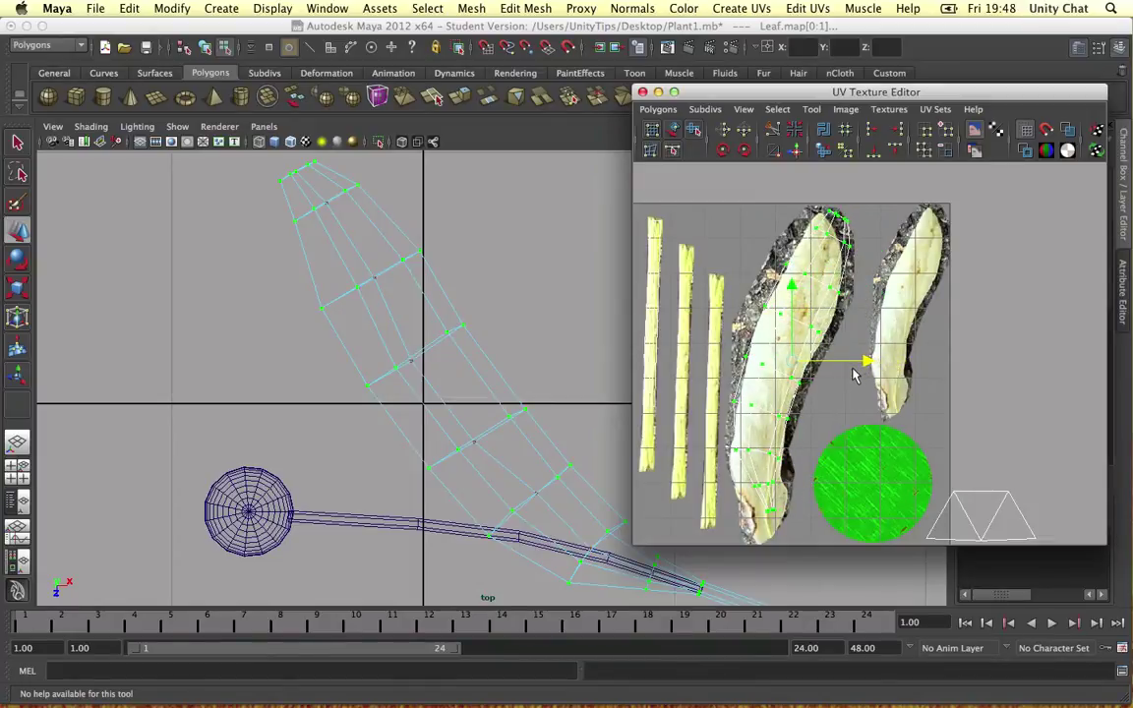
{"action": "left_click_drag", "start_coordinate": [784, 302], "coordinate": [792, 311]}
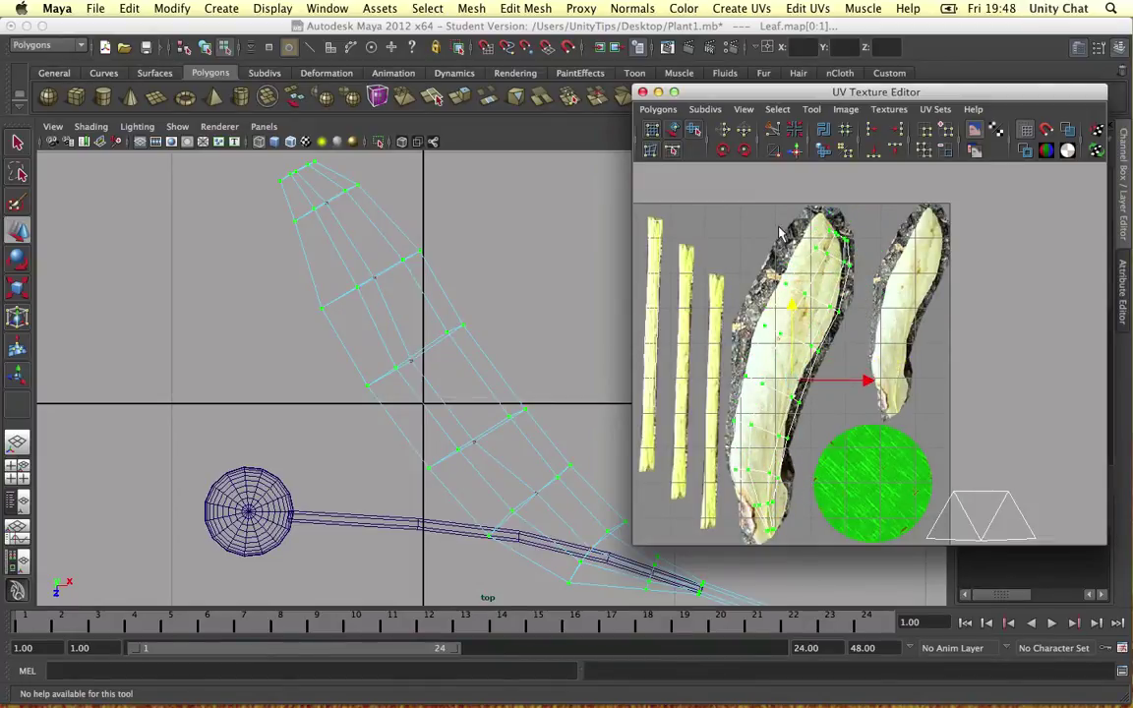
Step: Move the top three UV rows and their edge points onto the upper part of the large leaf picture
{"action": "left_click", "coordinate": [825, 230]}
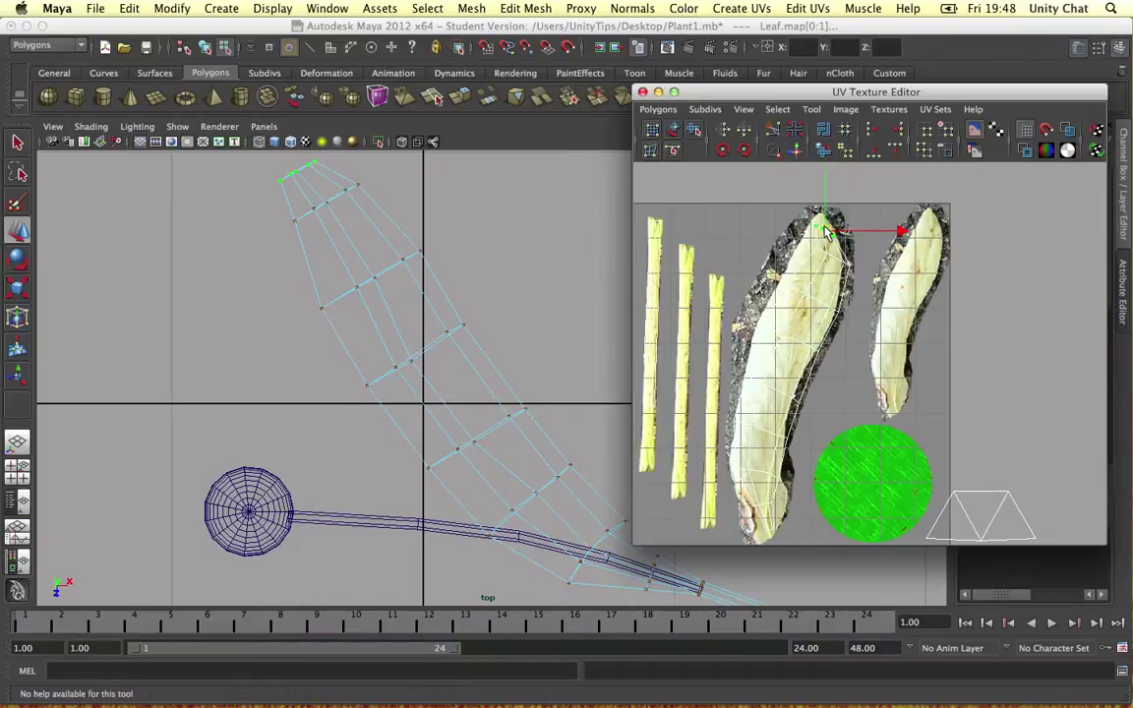
{"action": "left_click", "coordinate": [829, 259]}
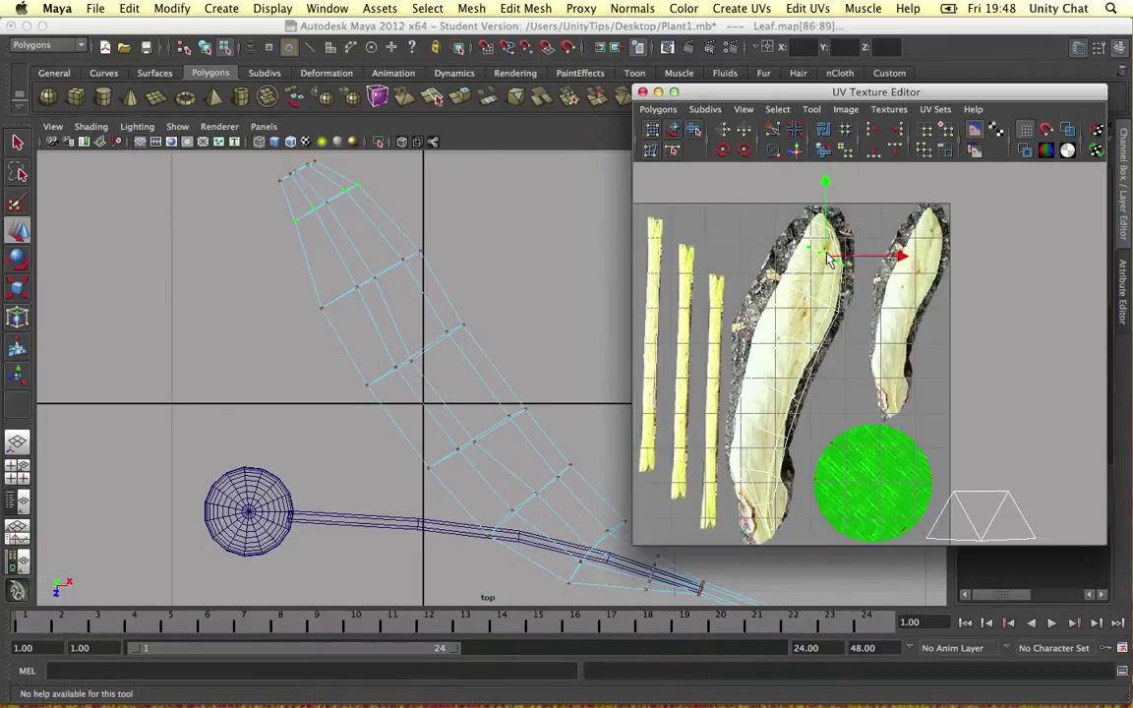
{"action": "left_click_drag", "start_coordinate": [777, 276], "coordinate": [804, 290]}
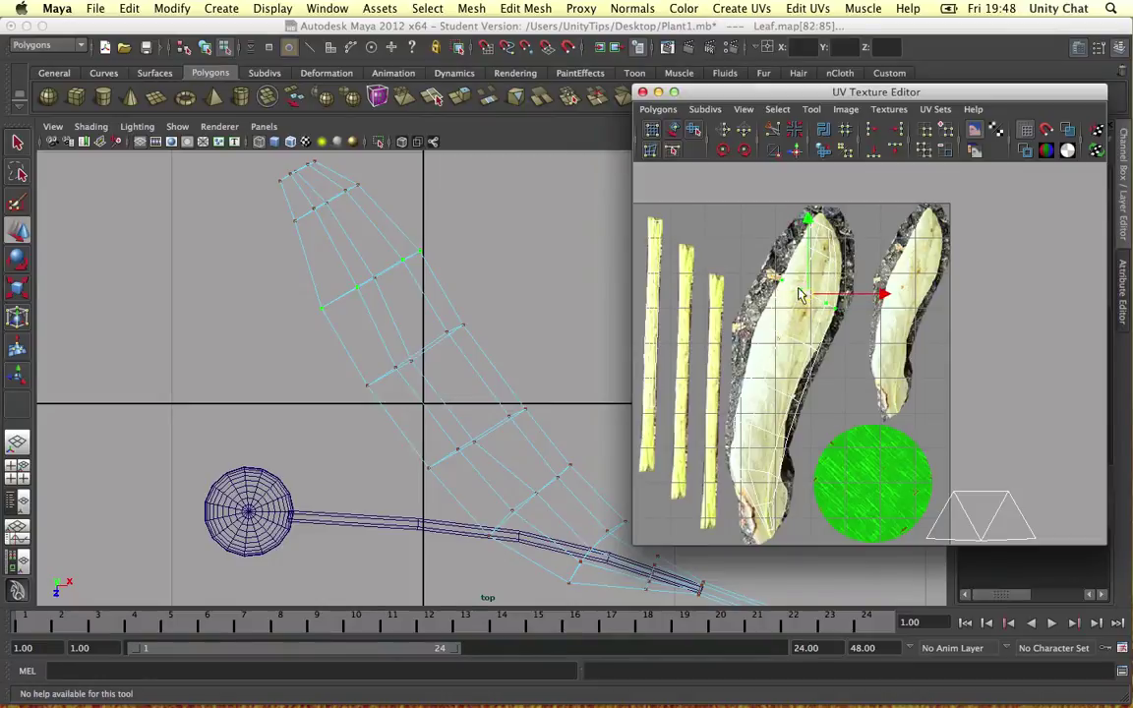
{"action": "left_click", "coordinate": [782, 281]}
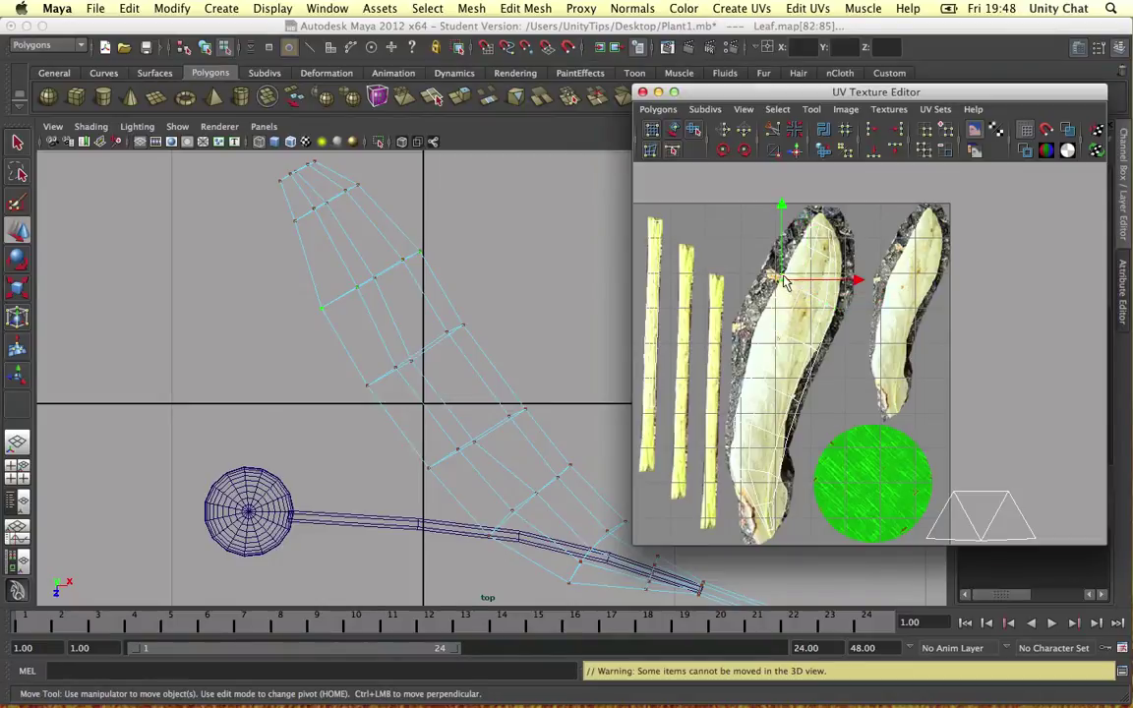
{"action": "left_click", "coordinate": [833, 309]}
Step: Reposition the outer UVs of the middle rows just inside the large leaf picture's outline
{"action": "left_click", "coordinate": [805, 344]}
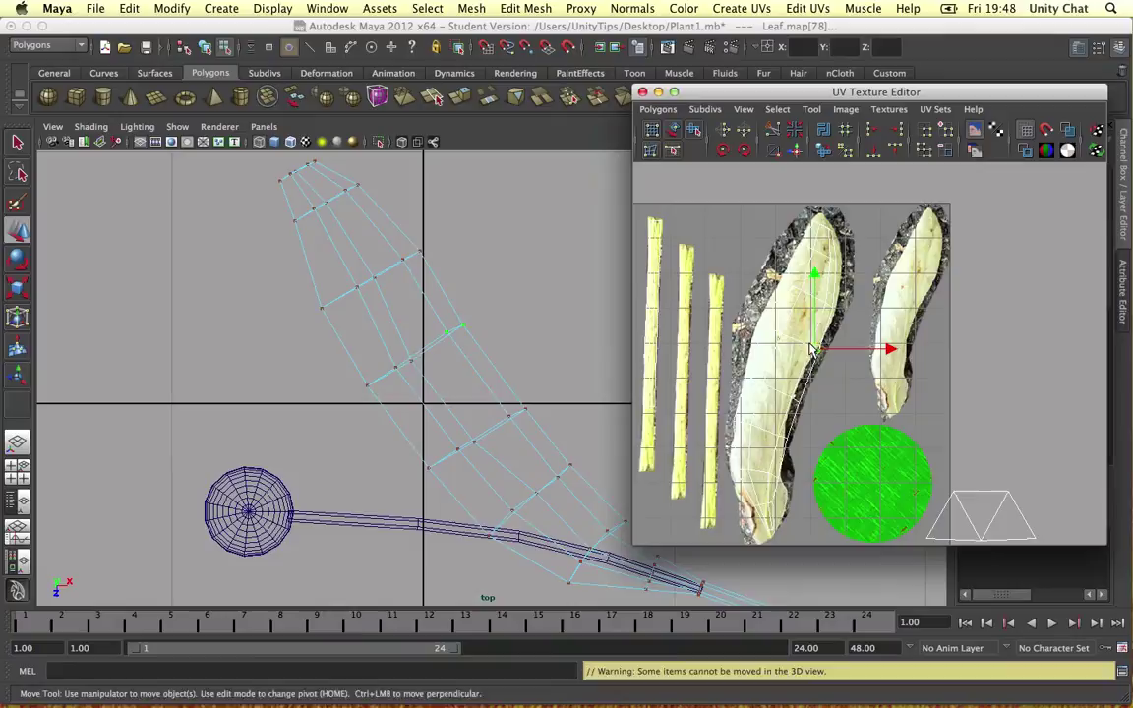
{"action": "left_click", "coordinate": [764, 326]}
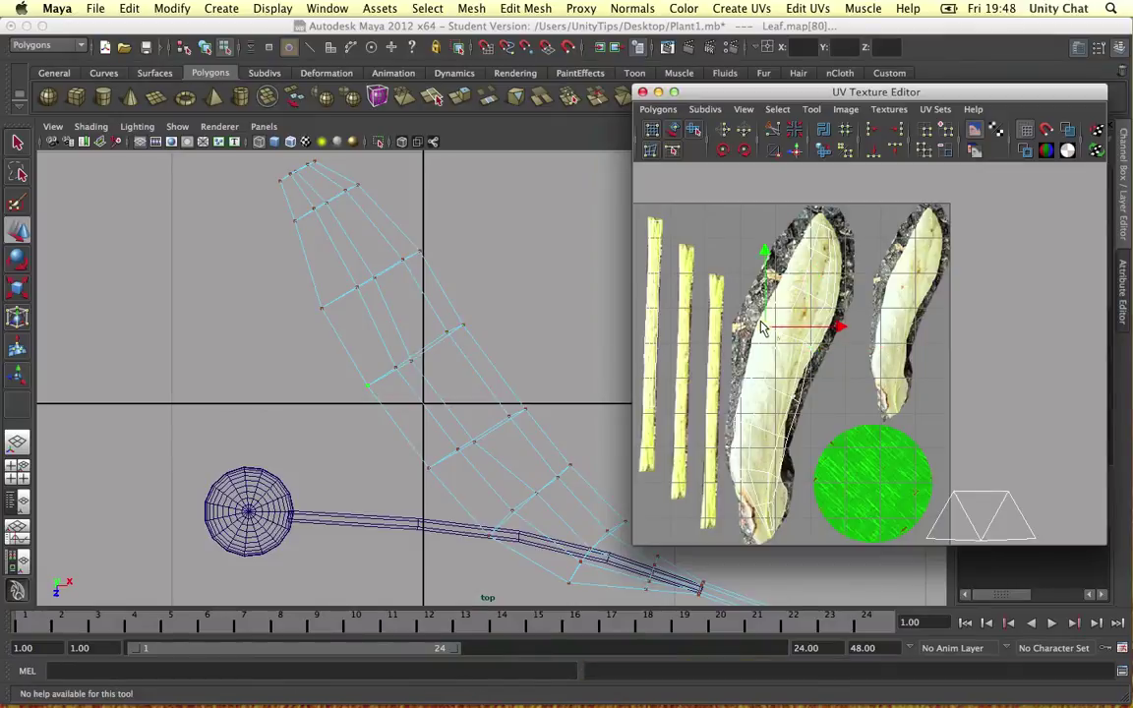
{"action": "left_click", "coordinate": [783, 393]}
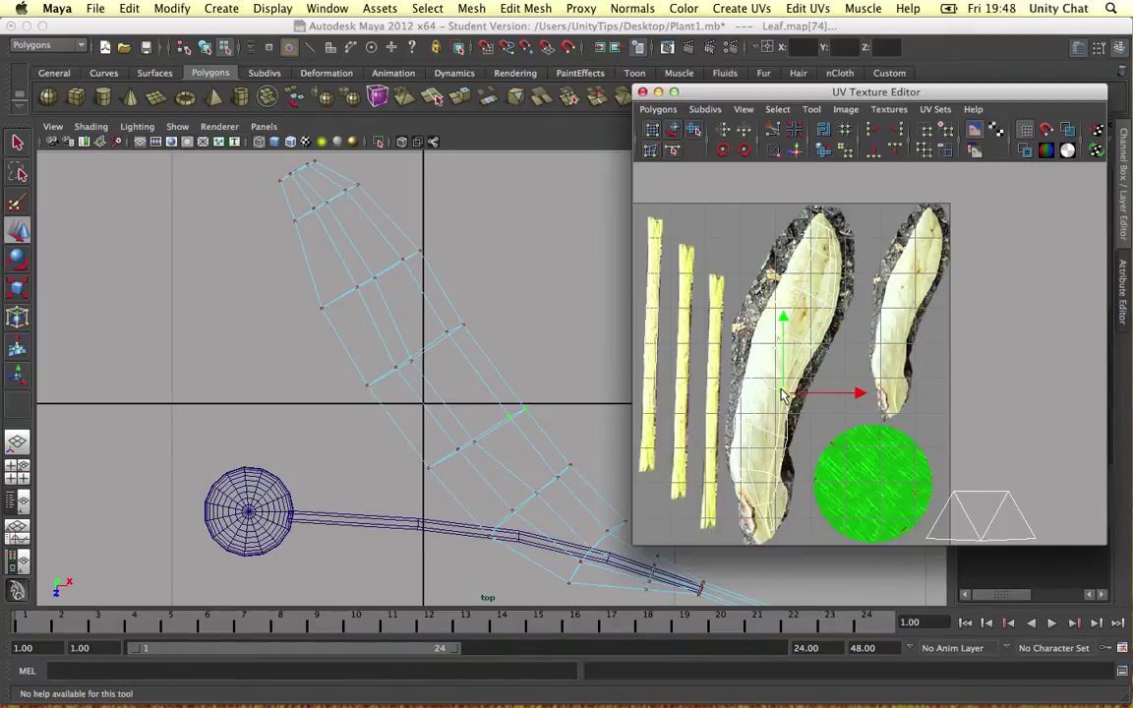
{"action": "left_click", "coordinate": [779, 436]}
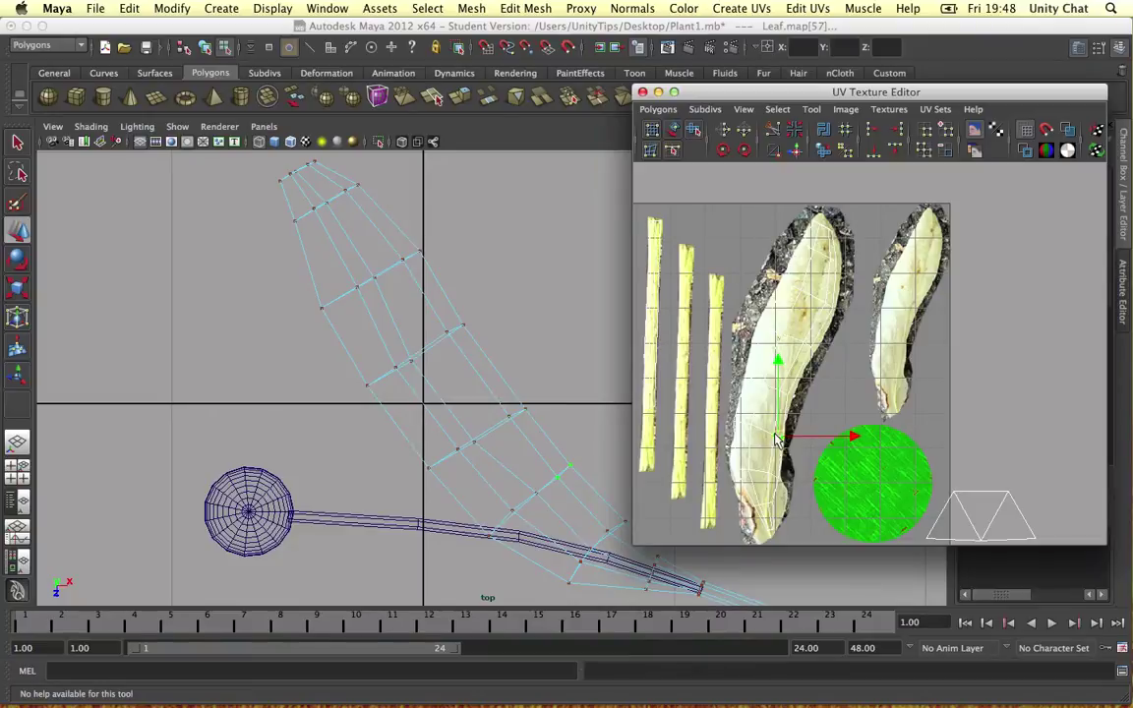
Step: Fit the left-edge UVs of the lower rows to the large leaf picture's edge near its base
{"action": "scroll", "coordinate": [729, 379], "scroll_direction": "up", "scroll_amount": 5}
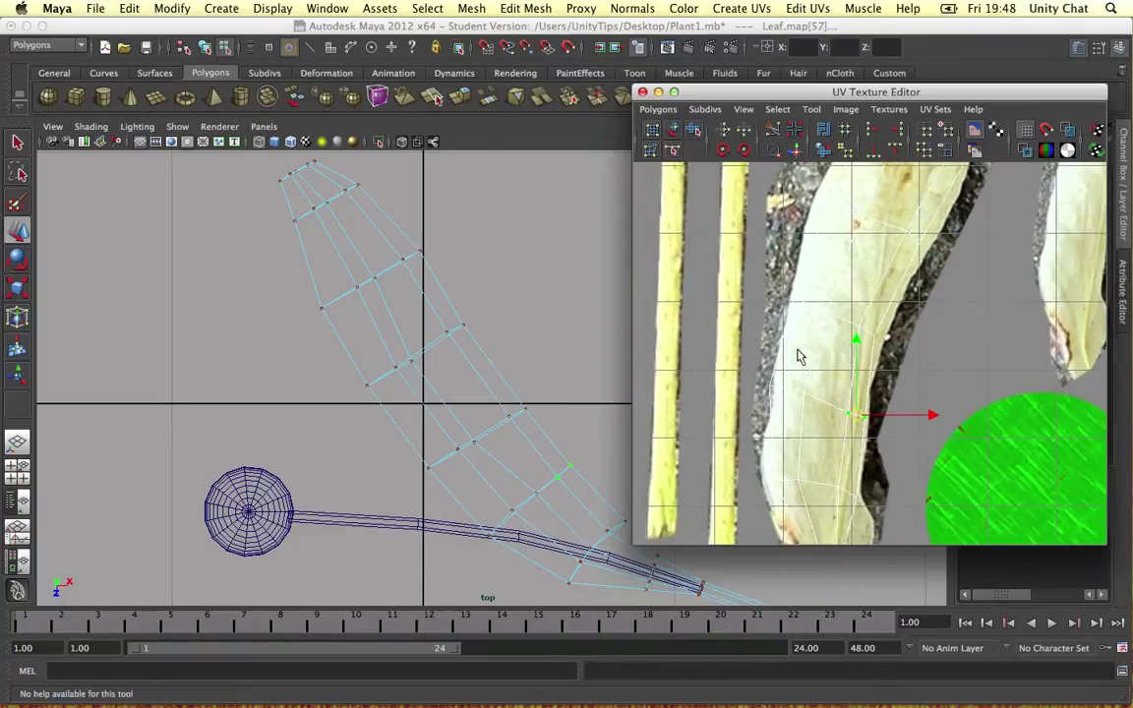
{"action": "left_click", "coordinate": [773, 385]}
{"action": "left_click_drag", "start_coordinate": [773, 384], "coordinate": [781, 388]}
{"action": "middle_click_drag", "start_coordinate": [794, 399], "coordinate": [787, 301], "text": "alt"}
{"action": "left_click", "coordinate": [764, 384]}
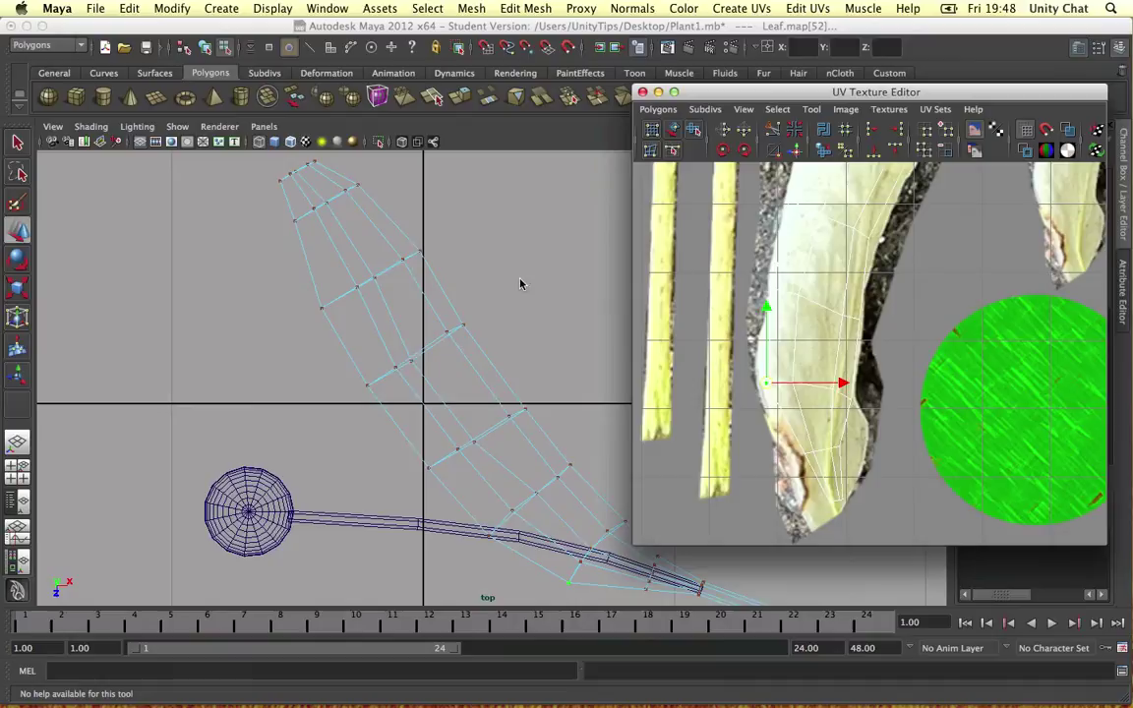
Step: Shift the UV Texture Editor aside, switch to an enlarged perspective view and return the leaf to object mode
{"action": "scroll", "coordinate": [493, 270], "scroll_direction": "down", "scroll_amount": 10}
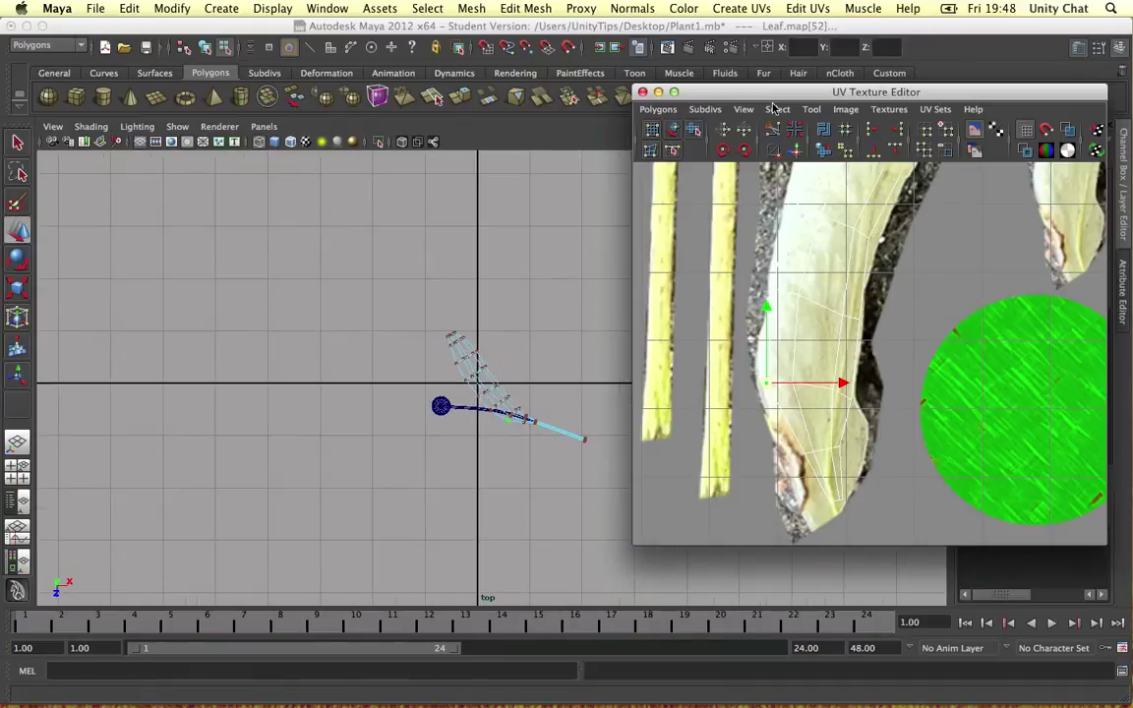
{"action": "left_click_drag", "start_coordinate": [776, 92], "coordinate": [827, 85]}
{"action": "key", "text": "space"}
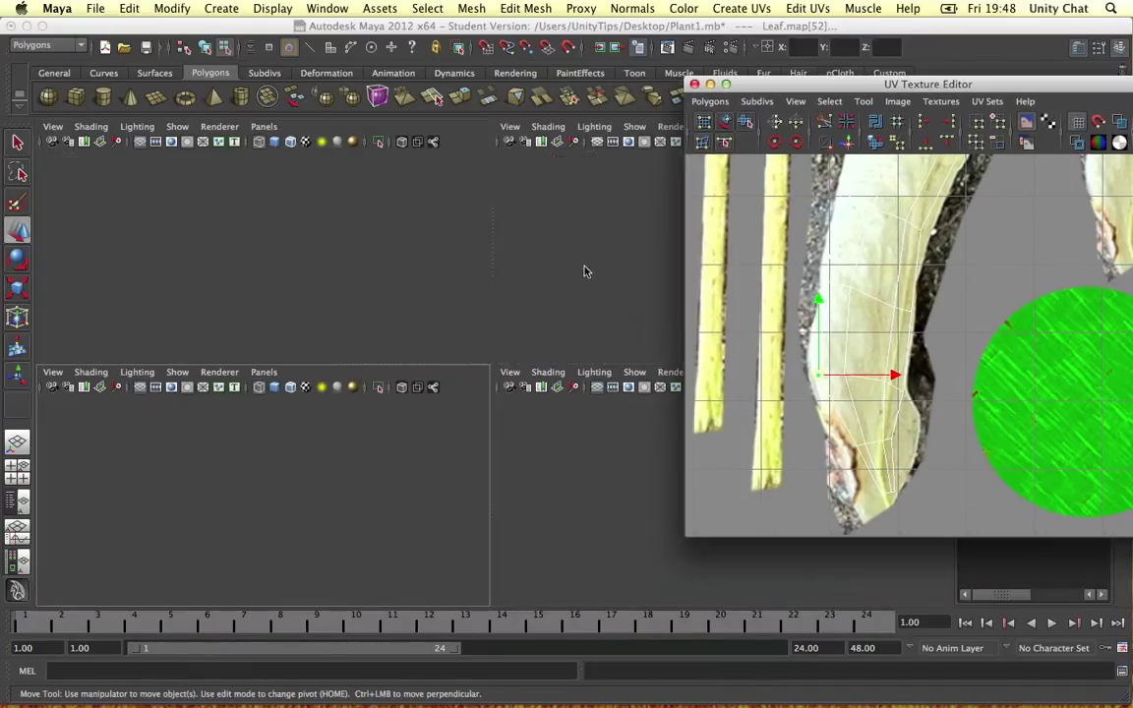
{"action": "key", "text": "space"}
{"action": "right_click_drag", "start_coordinate": [457, 295], "coordinate": [556, 282]}
{"action": "left_click_drag", "start_coordinate": [556, 283], "coordinate": [435, 381], "text": "alt"}
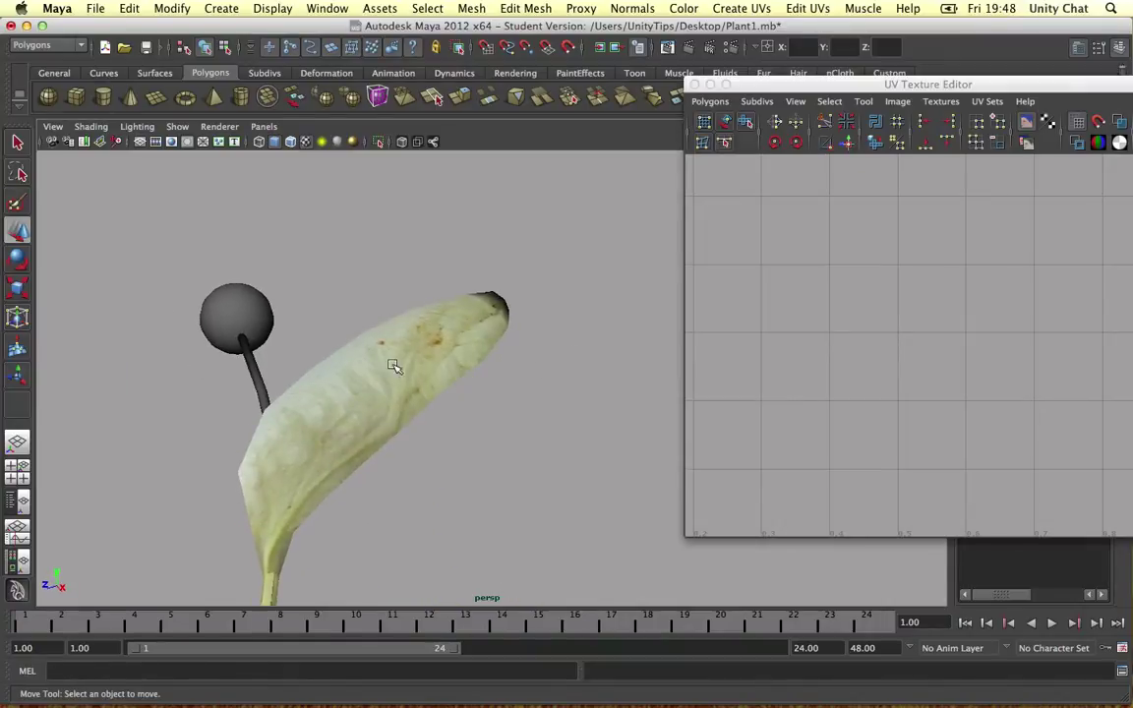
Step: Select the leaf, turn the view to its underside and switch to face selection
{"action": "left_click", "coordinate": [408, 383]}
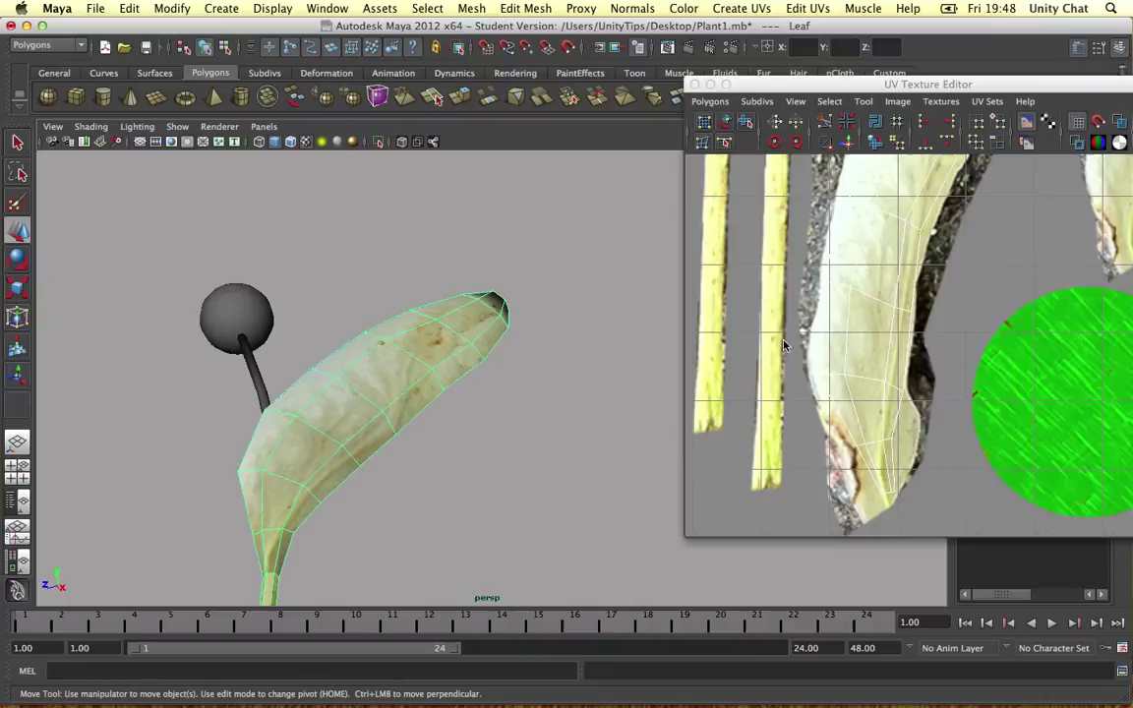
{"action": "scroll", "coordinate": [479, 334], "scroll_direction": "up", "scroll_amount": 5}
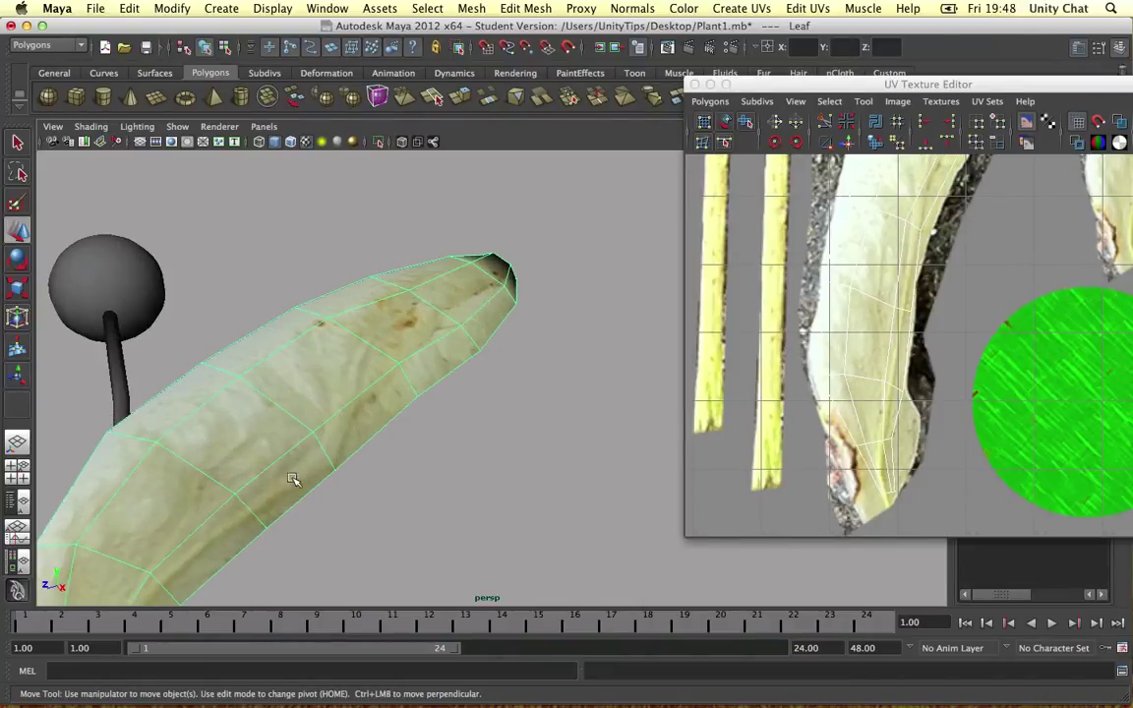
{"action": "left_click_drag", "start_coordinate": [292, 479], "coordinate": [392, 340], "text": "alt"}
{"action": "right_click_drag", "start_coordinate": [389, 338], "coordinate": [462, 337]}
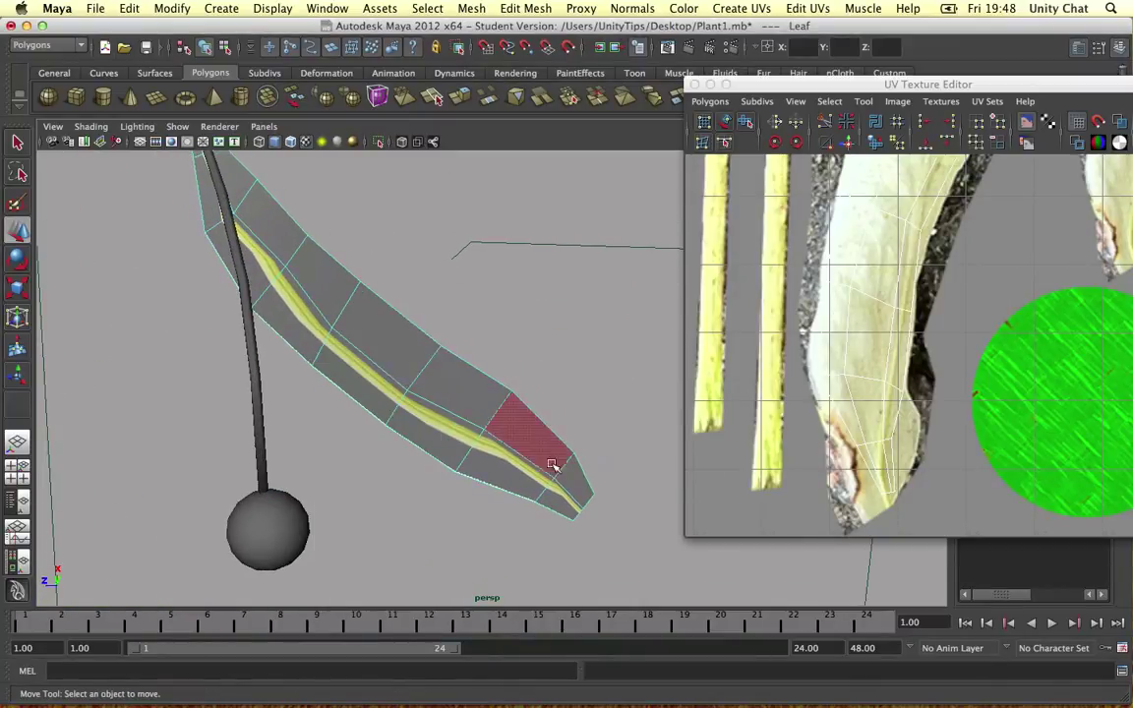
Step: Select the underside faces of the leaf blade on both sides of the midrib, from the tip toward the stalk
{"action": "left_click", "coordinate": [572, 481]}
{"action": "left_click", "coordinate": [557, 499], "text": "shift"}
{"action": "left_click", "coordinate": [504, 477], "text": "shift"}
{"action": "left_click", "coordinate": [501, 431], "text": "shift"}
{"action": "left_click", "coordinate": [461, 397], "text": "shift"}
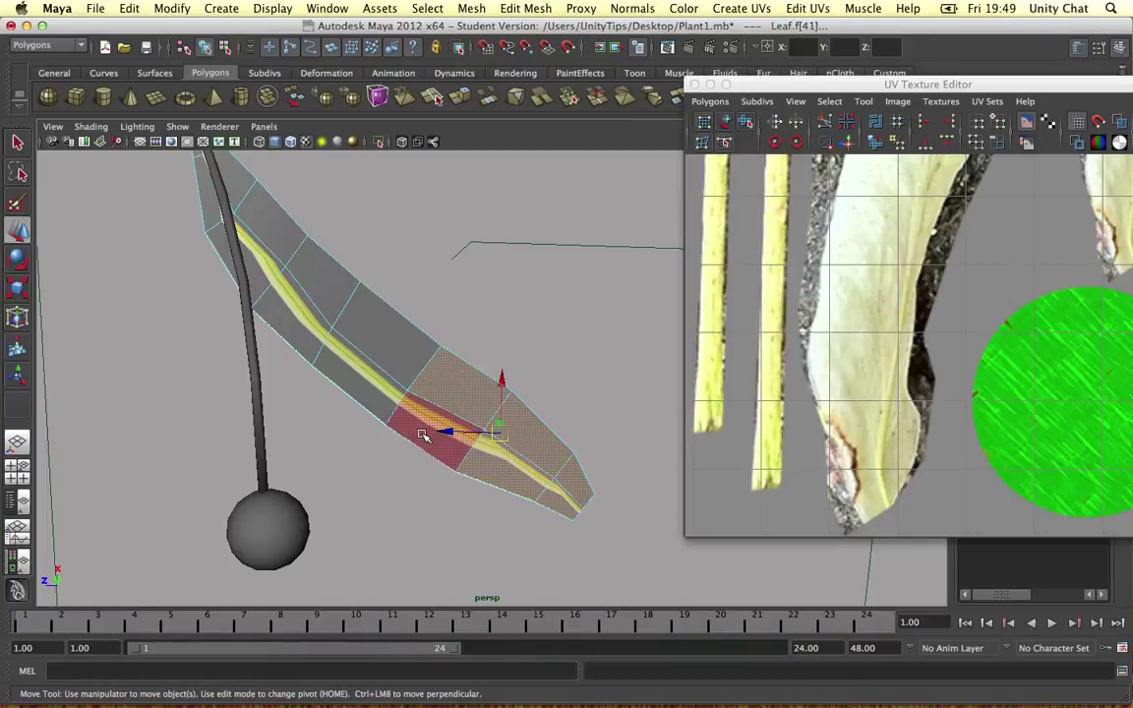
{"action": "left_click", "coordinate": [423, 435], "text": "shift"}
{"action": "left_click", "coordinate": [362, 390], "text": "shift"}
{"action": "left_click", "coordinate": [382, 339], "text": "shift"}
{"action": "left_click", "coordinate": [318, 299], "text": "shift"}
{"action": "left_click", "coordinate": [288, 313], "text": "shift"}
{"action": "left_click", "coordinate": [256, 257], "text": "shift"}
{"action": "left_click", "coordinate": [259, 204], "text": "shift"}
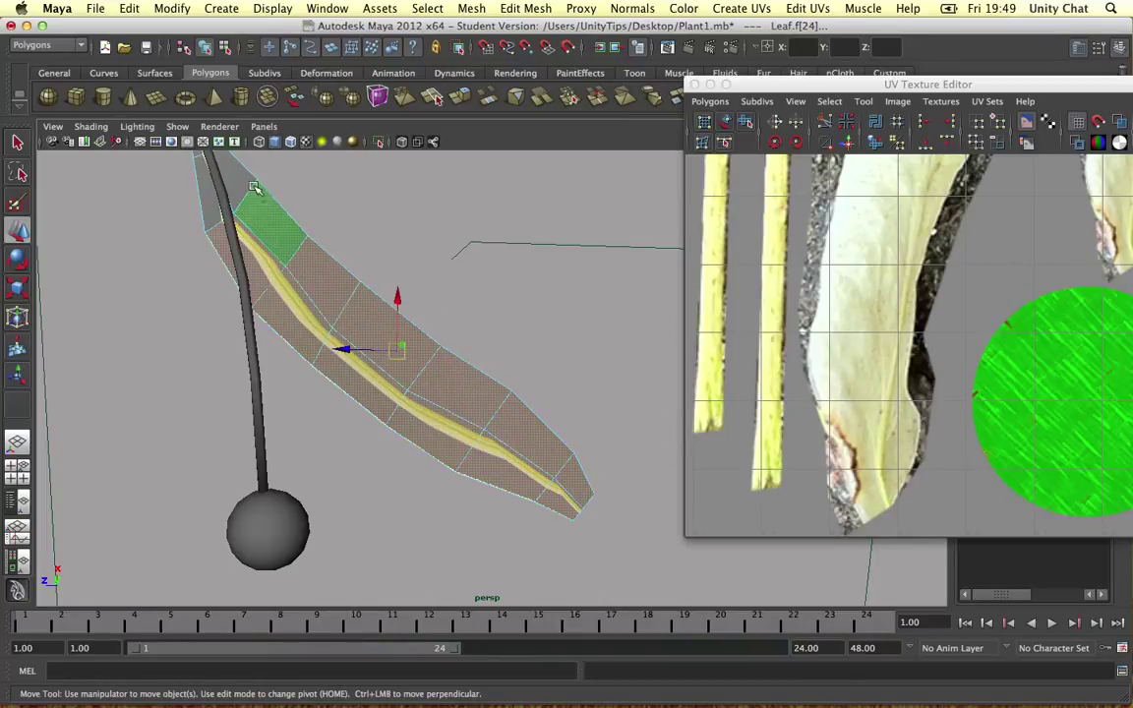
Step: Add the remaining underside blade faces near the stalk to the selection
{"action": "left_click", "coordinate": [254, 188], "text": "shift"}
{"action": "left_click", "coordinate": [209, 190], "text": "shift"}
{"action": "left_click", "coordinate": [240, 183], "text": "shift"}
{"action": "middle_click_drag", "start_coordinate": [364, 236], "coordinate": [484, 331], "text": "alt"}
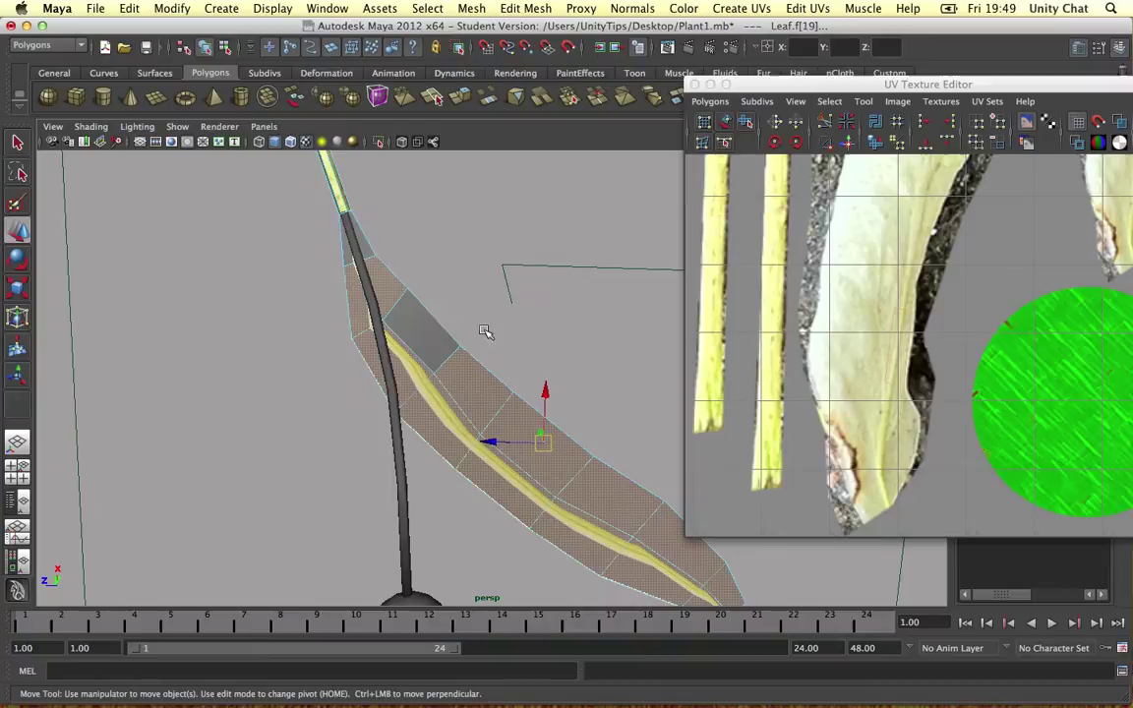
{"action": "left_click", "coordinate": [423, 323]}
{"action": "key", "text": "super+z"}
{"action": "left_click", "coordinate": [402, 307], "text": "shift"}
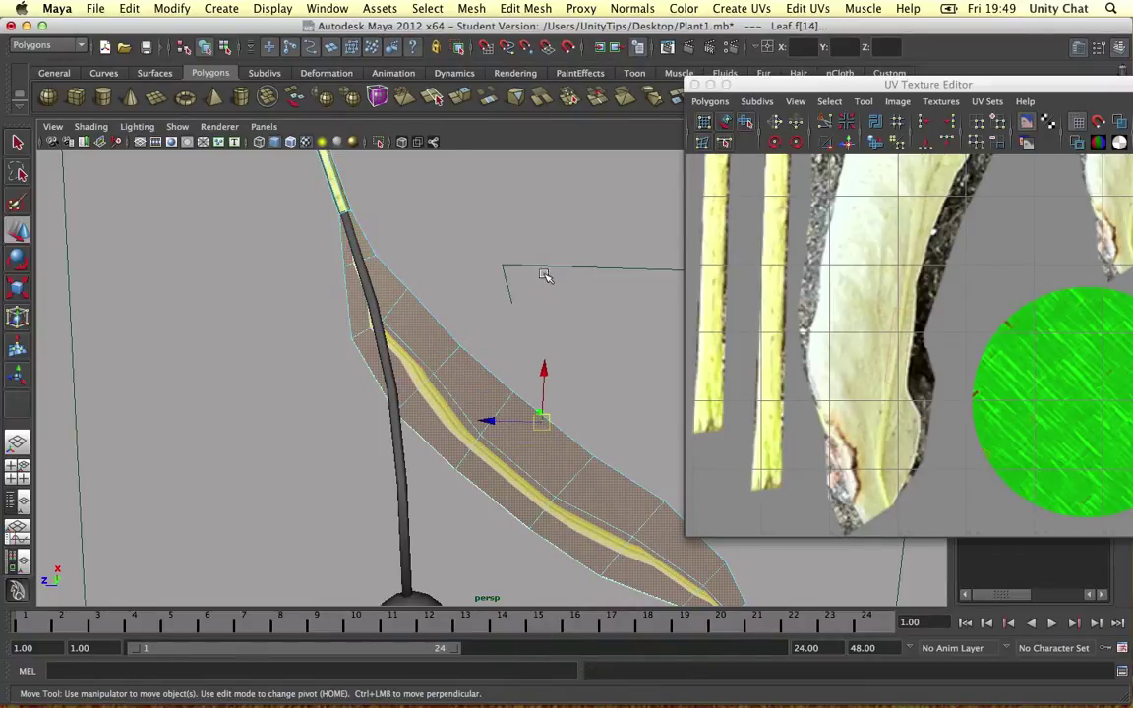
Step: Switch to an enlarged top view, frame the selected underside faces and create UVs for them based on the camera
{"action": "left_click_drag", "start_coordinate": [546, 276], "coordinate": [473, 177], "text": "alt"}
{"action": "left_click_drag", "start_coordinate": [510, 222], "coordinate": [549, 288], "text": "alt"}
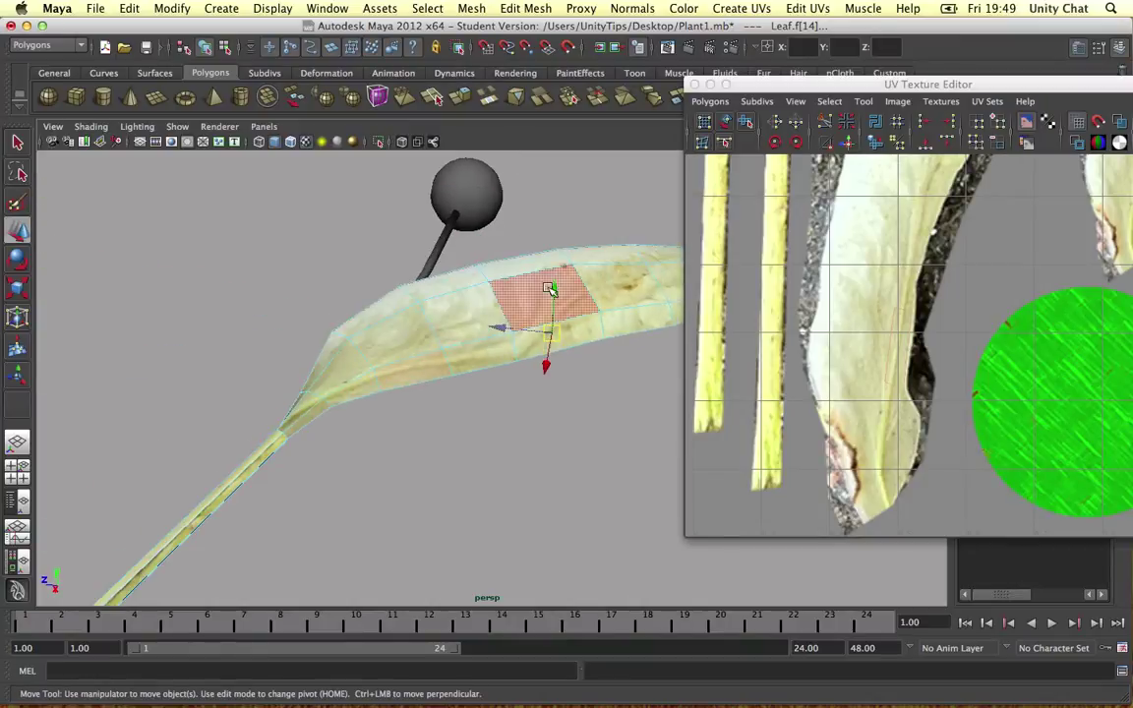
{"action": "key", "text": "space"}
{"action": "key", "text": "space"}
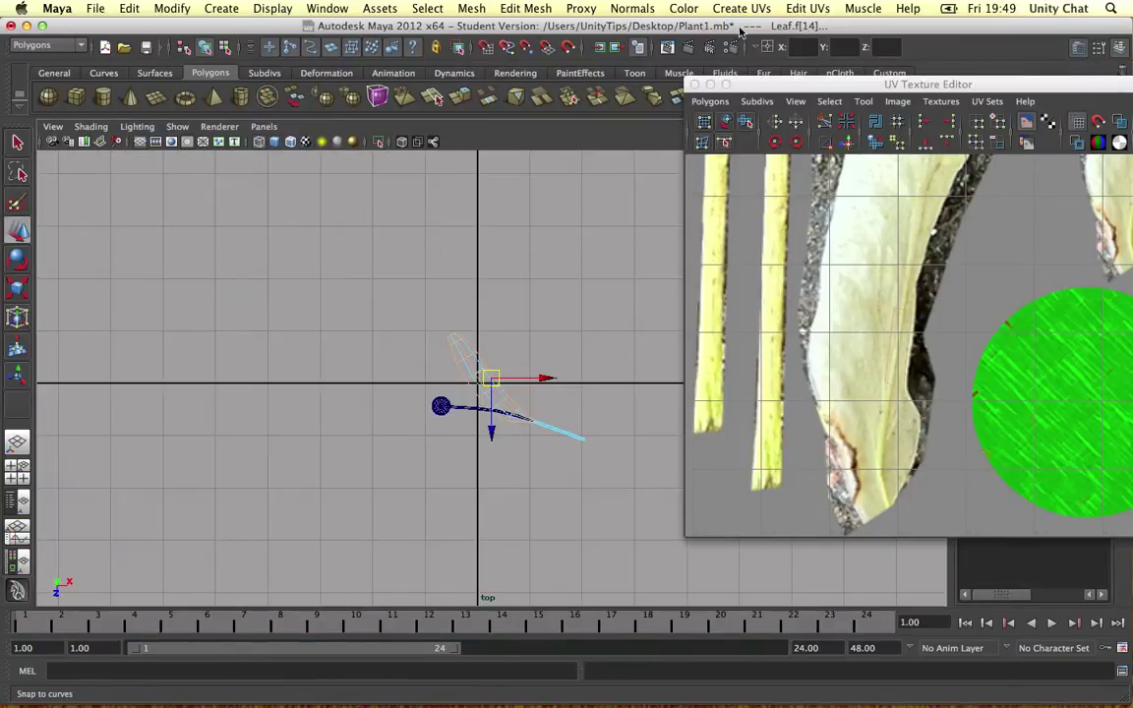
{"action": "key", "text": "f"}
{"action": "left_click", "coordinate": [740, 8]}
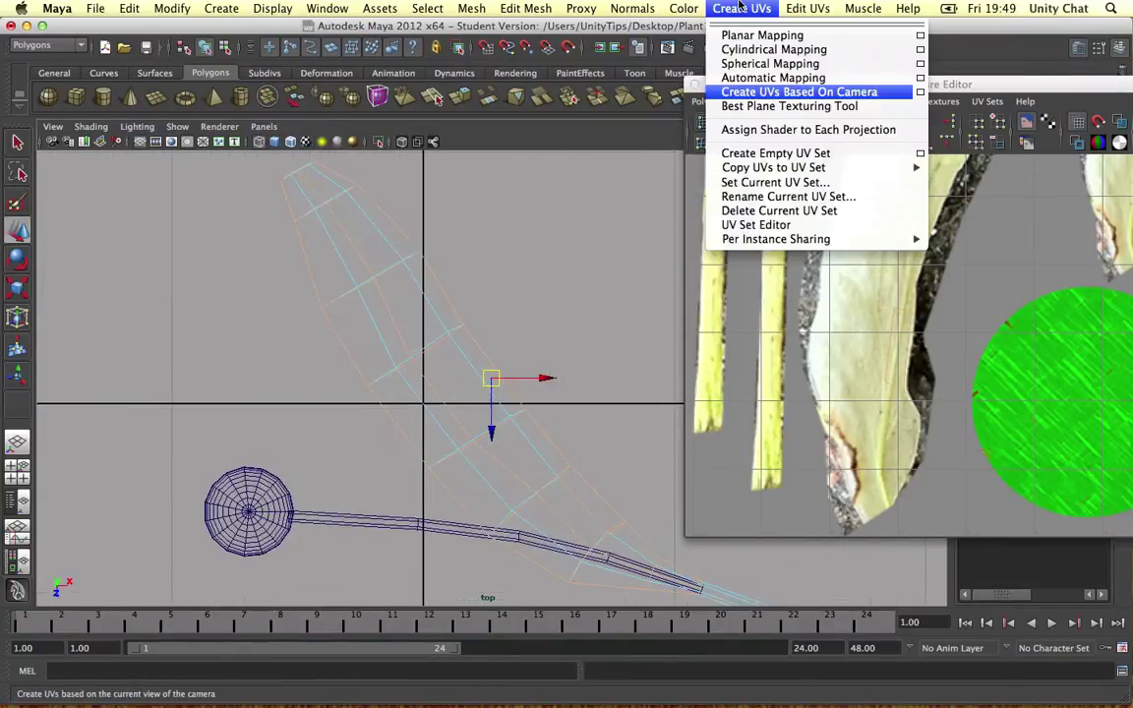
{"action": "left_click", "coordinate": [773, 98]}
Step: Select the underside's new UVs and rotate them to match the slant of the leaf pictures
{"action": "scroll", "coordinate": [864, 270], "scroll_direction": "down", "scroll_amount": 5}
{"action": "middle_click_drag", "start_coordinate": [864, 271], "coordinate": [843, 298], "text": "alt"}
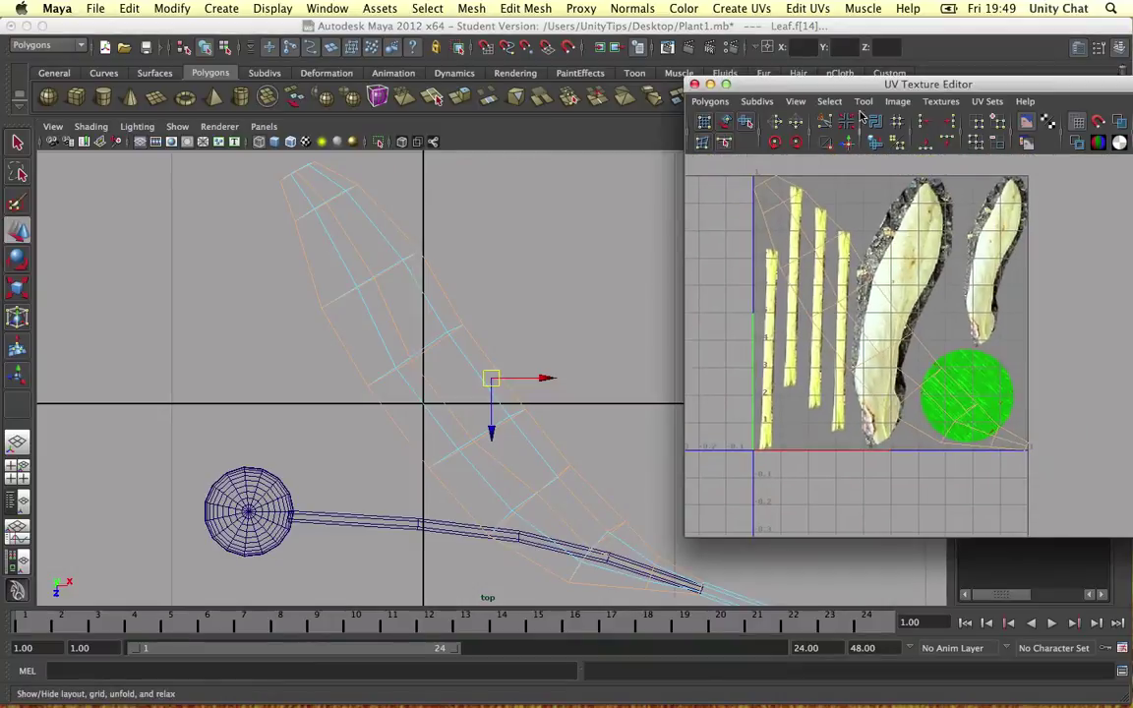
{"action": "left_click", "coordinate": [848, 122]}
{"action": "key", "text": "e"}
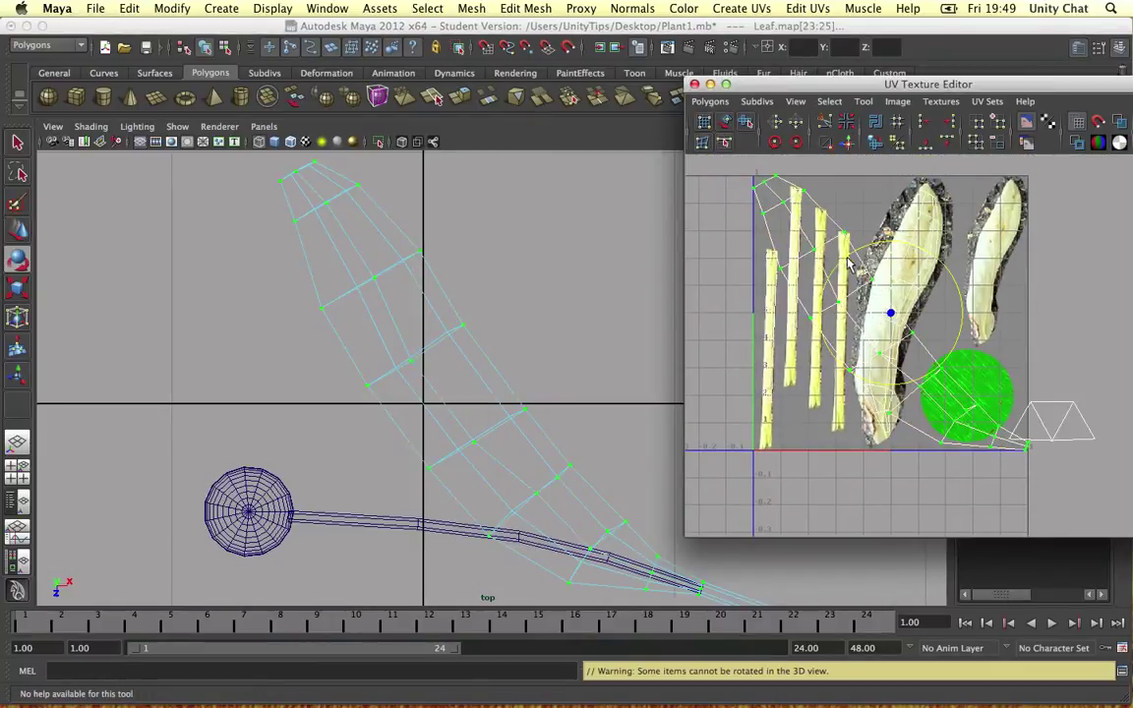
{"action": "left_click_drag", "start_coordinate": [848, 261], "coordinate": [922, 243]}
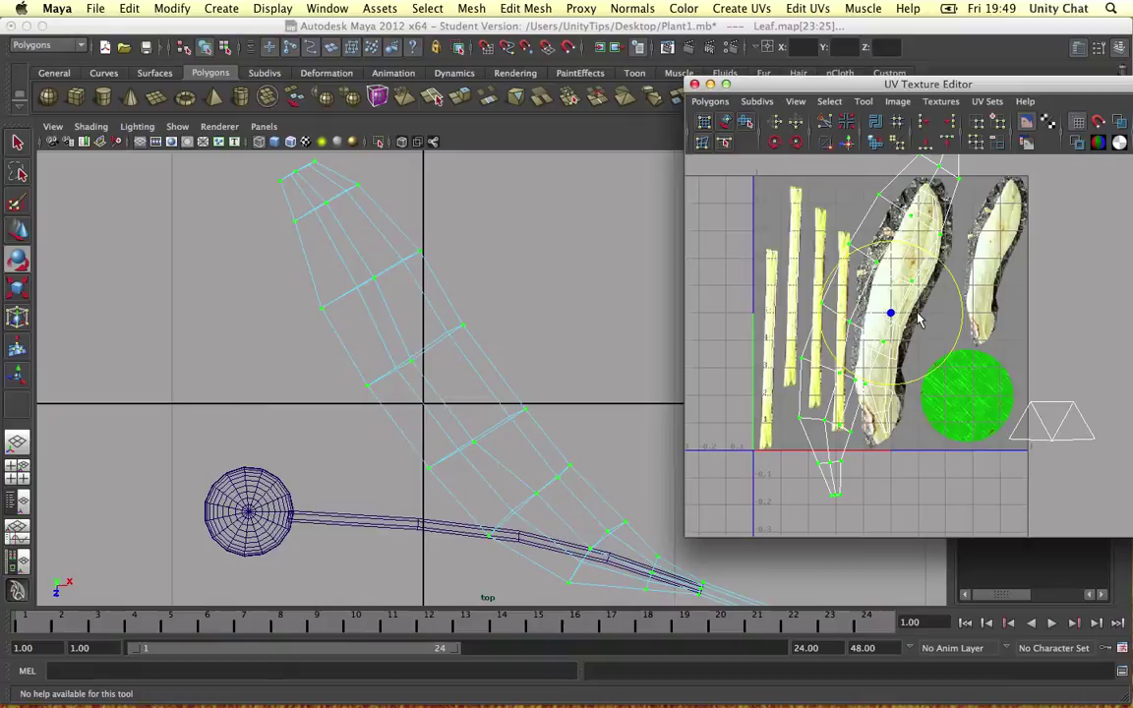
Step: Move the underside UVs over to the small leaf picture and scale them down to about its size
{"action": "key", "text": "w"}
{"action": "left_click_drag", "start_coordinate": [920, 317], "coordinate": [1048, 282]}
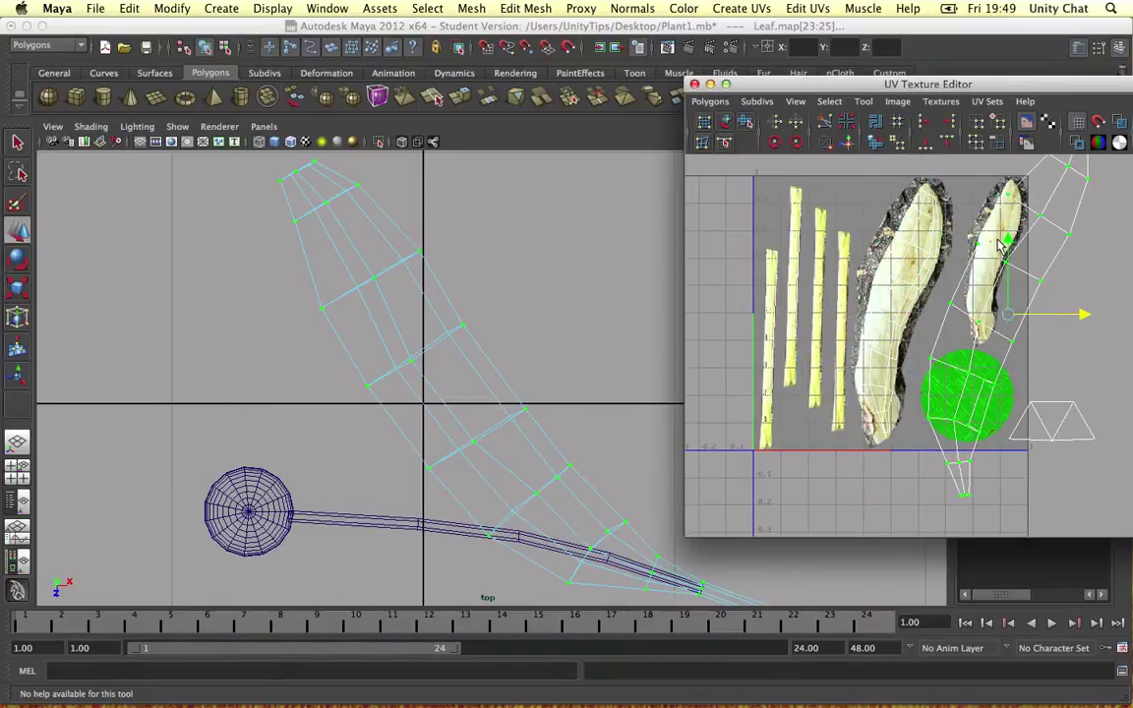
{"action": "left_click_drag", "start_coordinate": [1008, 242], "coordinate": [1008, 210]}
{"action": "key", "text": "r"}
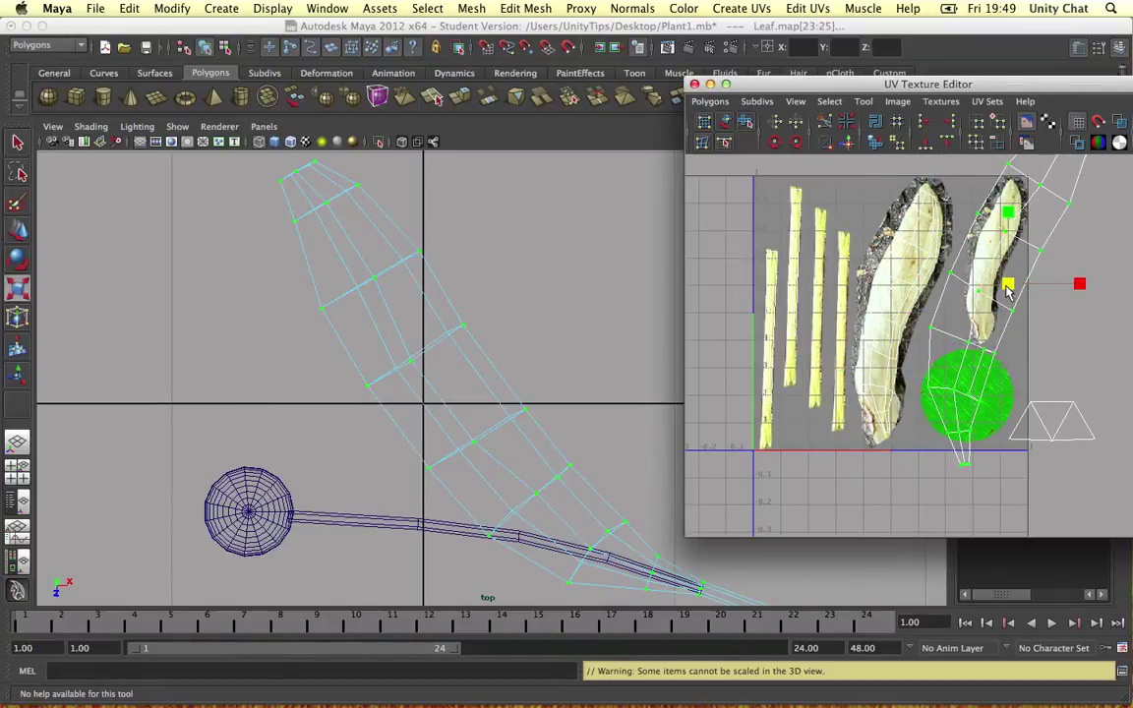
{"action": "left_click_drag", "start_coordinate": [1009, 286], "coordinate": [949, 287]}
Step: Shift the underside UVs onto the small leaf picture and rotate them slightly to follow its slant
{"action": "middle_click_drag", "start_coordinate": [976, 275], "coordinate": [935, 334], "text": "alt"}
{"action": "scroll", "coordinate": [885, 295], "scroll_direction": "up", "scroll_amount": 5}
{"action": "key", "text": "w"}
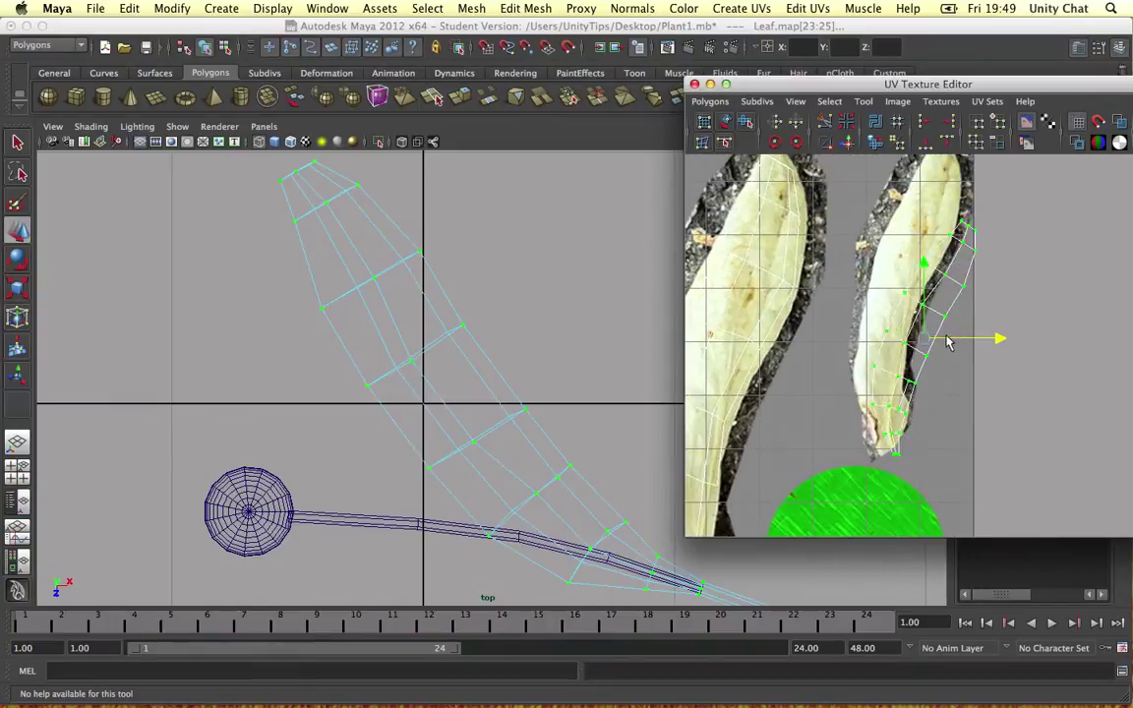
{"action": "left_click_drag", "start_coordinate": [947, 341], "coordinate": [932, 339]}
{"action": "key", "text": "e"}
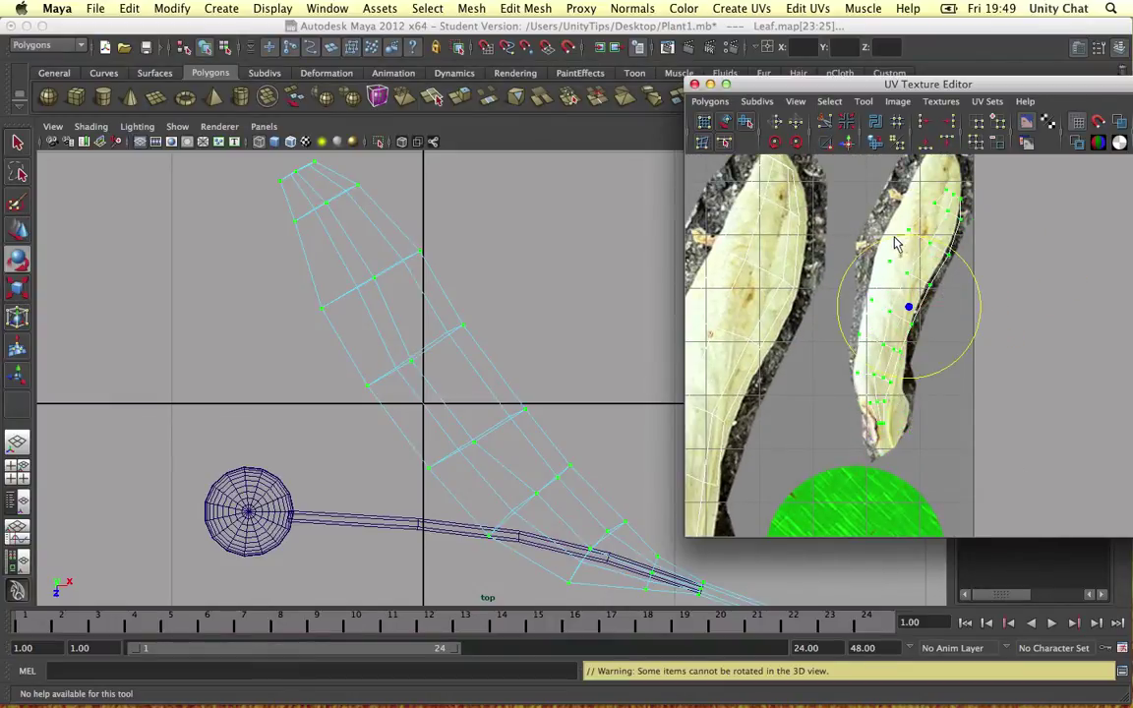
{"action": "left_click_drag", "start_coordinate": [895, 240], "coordinate": [892, 239]}
{"action": "middle_click_drag", "start_coordinate": [938, 232], "coordinate": [894, 303], "text": "alt"}
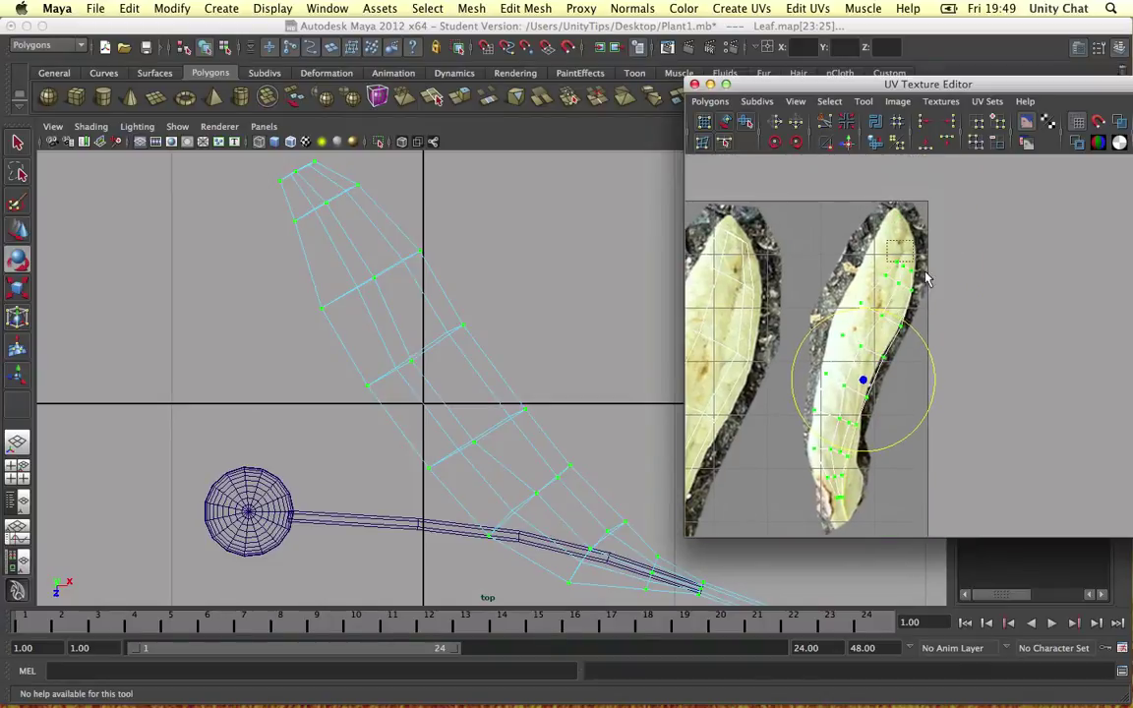
Step: Switch to selecting individual UVs and move the underside's upper rows up toward the small leaf picture's tip
{"action": "key", "text": "w"}
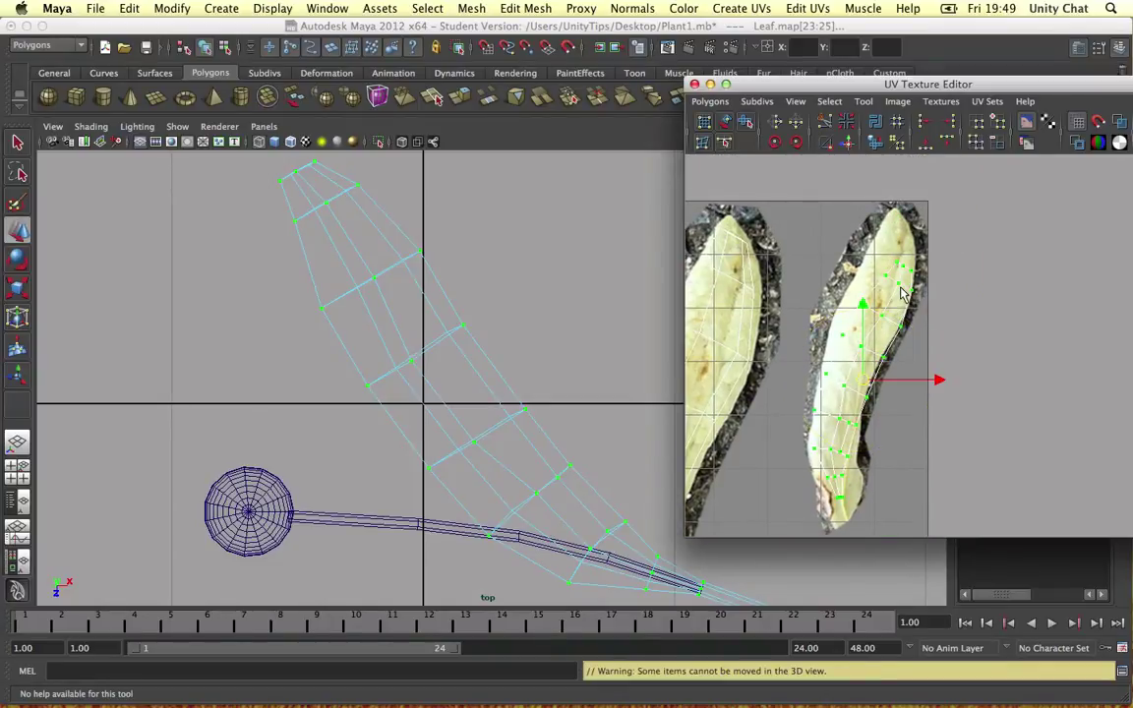
{"action": "right_click_drag", "start_coordinate": [909, 284], "coordinate": [937, 284]}
{"action": "left_click_drag", "start_coordinate": [882, 245], "coordinate": [927, 340]}
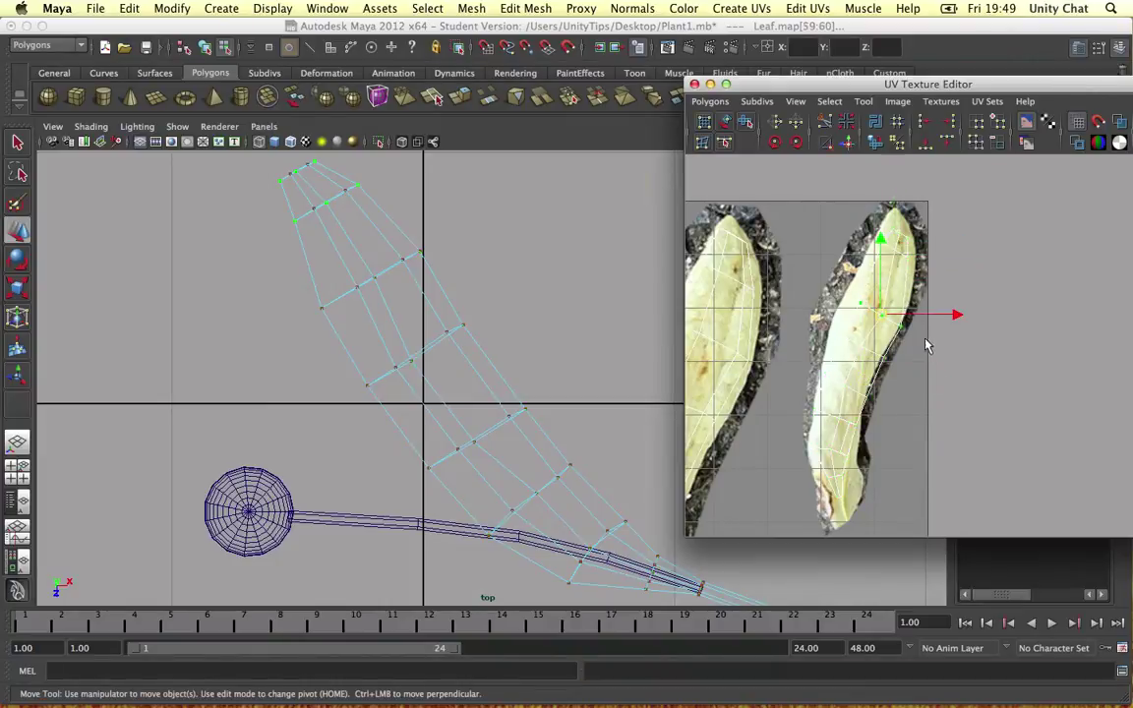
{"action": "left_click_drag", "start_coordinate": [881, 308], "coordinate": [881, 285]}
Step: Reposition and scale the underside's middle and lower UV rows to fit the outline of the small leaf picture
{"action": "left_click_drag", "start_coordinate": [824, 328], "coordinate": [887, 401]}
{"action": "left_click", "coordinate": [852, 376]}
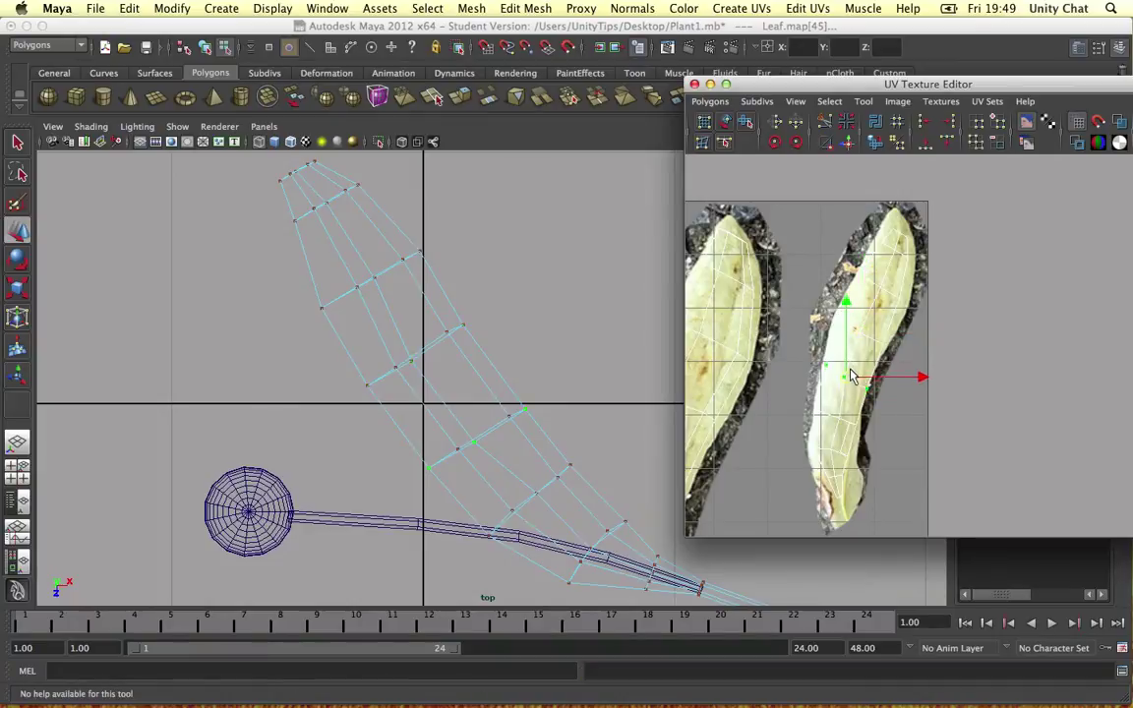
{"action": "key", "text": "r"}
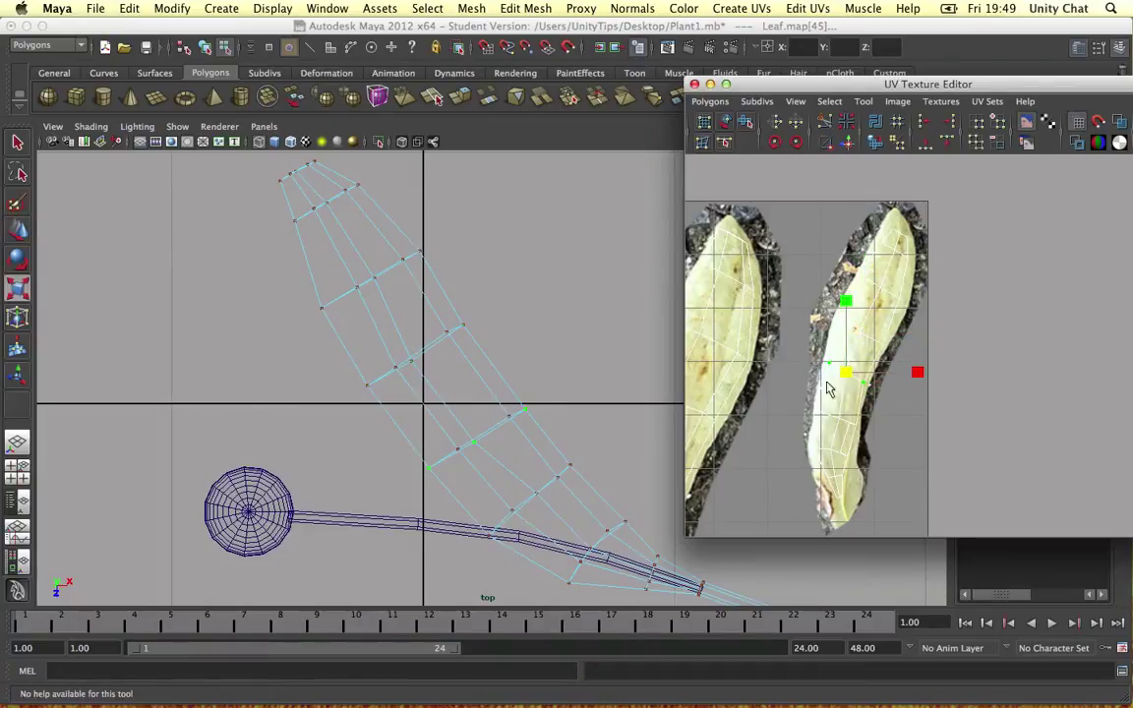
{"action": "left_click_drag", "start_coordinate": [882, 430], "coordinate": [841, 457]}
{"action": "key", "text": "w"}
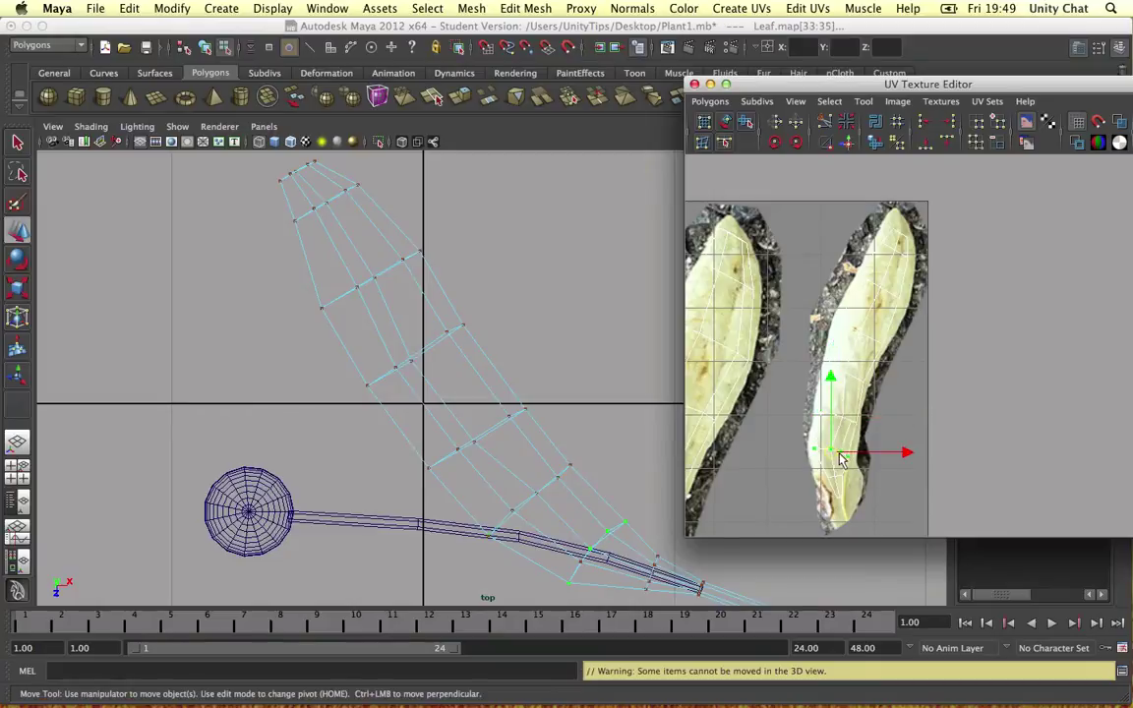
{"action": "scroll", "coordinate": [746, 456], "scroll_direction": "up", "scroll_amount": 2}
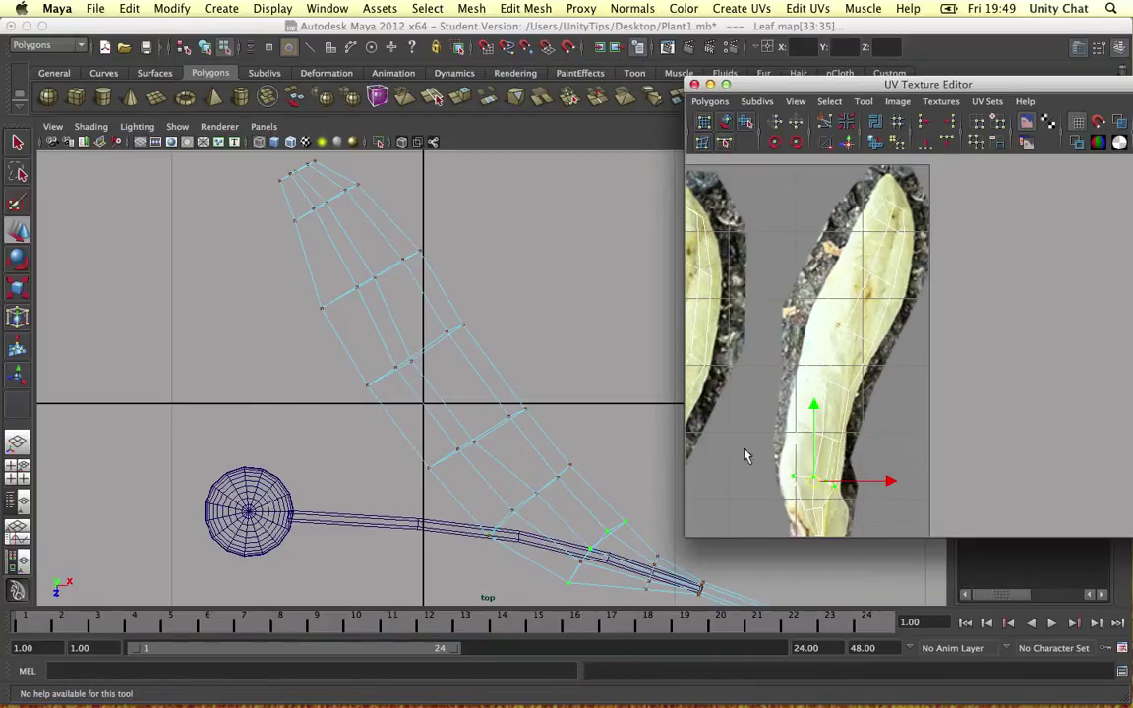
{"action": "scroll", "coordinate": [799, 404], "scroll_direction": "down", "scroll_amount": 1}
Step: Examine the textured leaf from several angles in the perspective view
{"action": "key", "text": "space"}
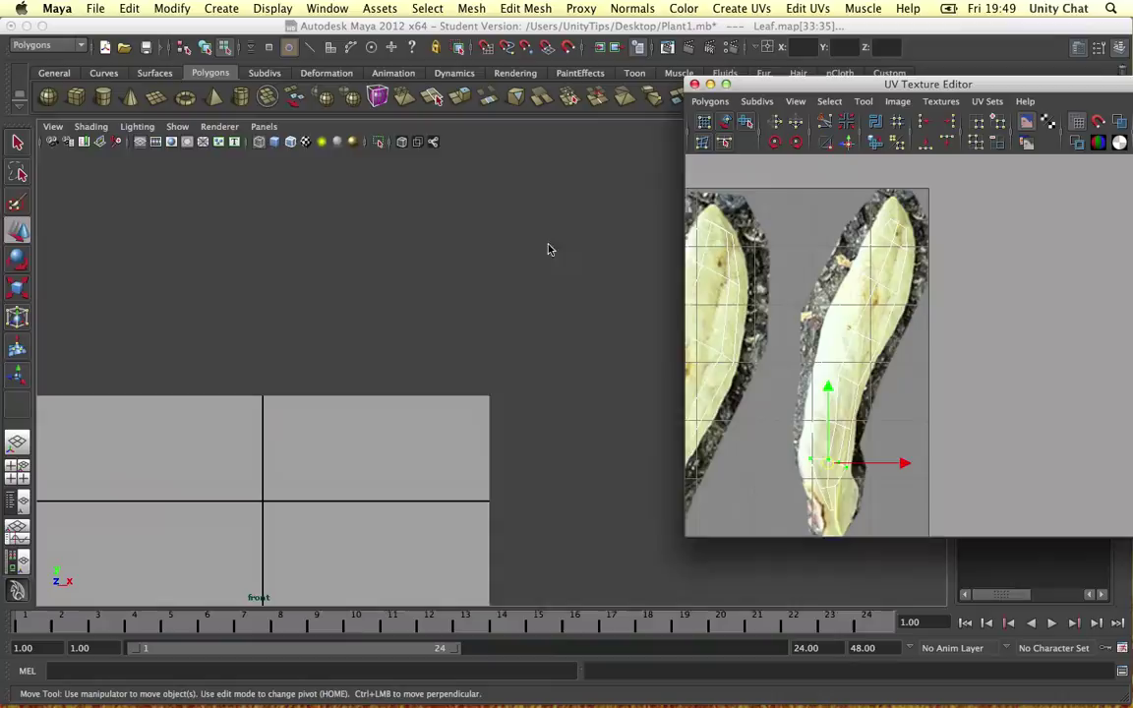
{"action": "key", "text": "space"}
{"action": "left_click_drag", "start_coordinate": [492, 258], "coordinate": [598, 211], "text": "alt"}
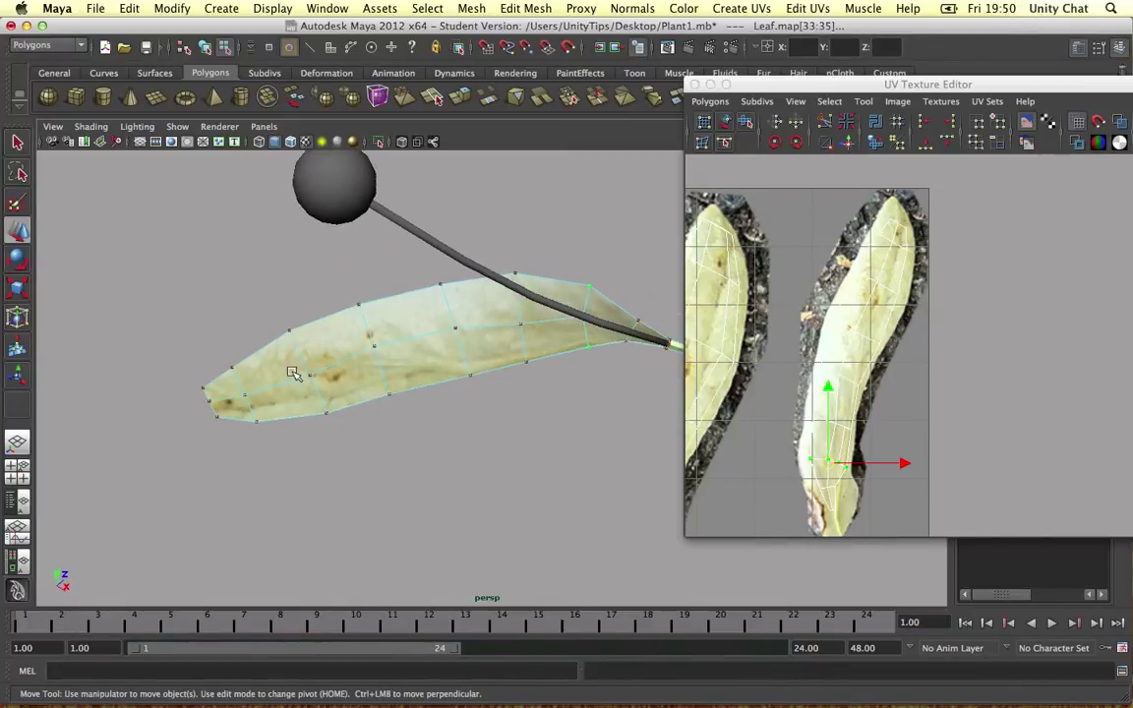
{"action": "left_click_drag", "start_coordinate": [534, 283], "coordinate": [476, 375], "text": "alt"}
{"action": "middle_click_drag", "start_coordinate": [536, 250], "coordinate": [581, 275], "text": "alt"}
{"action": "left_click_drag", "start_coordinate": [580, 275], "coordinate": [493, 197], "text": "alt"}
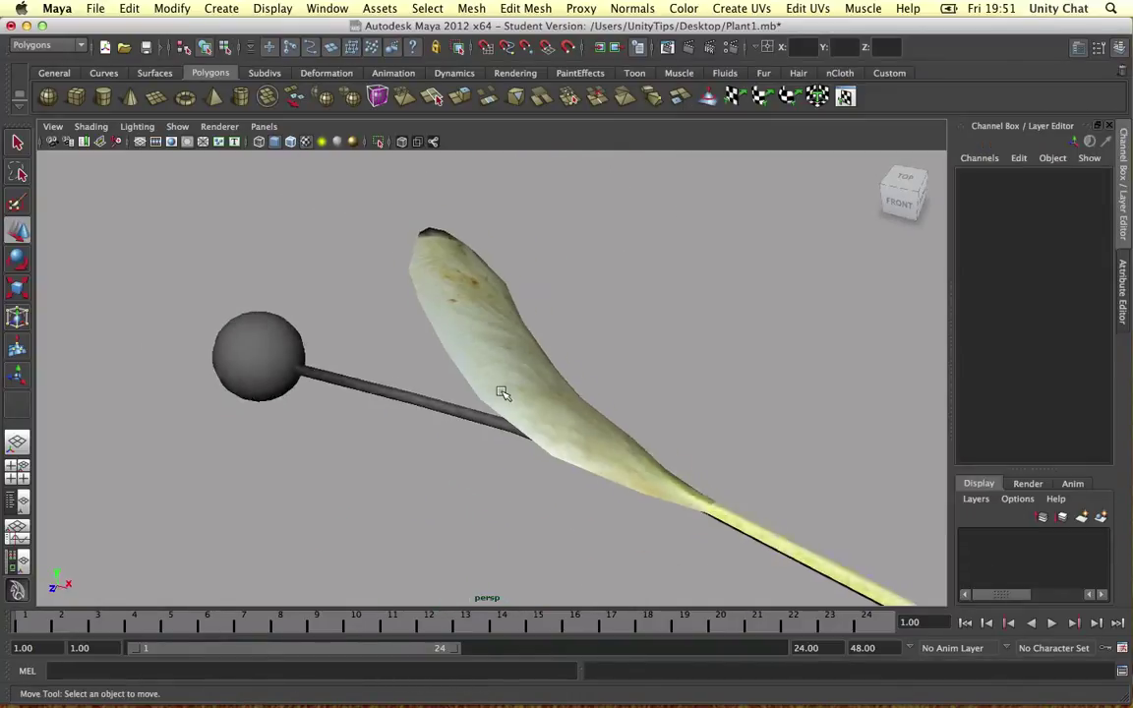
{"action": "left_click_drag", "start_coordinate": [503, 392], "coordinate": [475, 411], "text": "alt"}
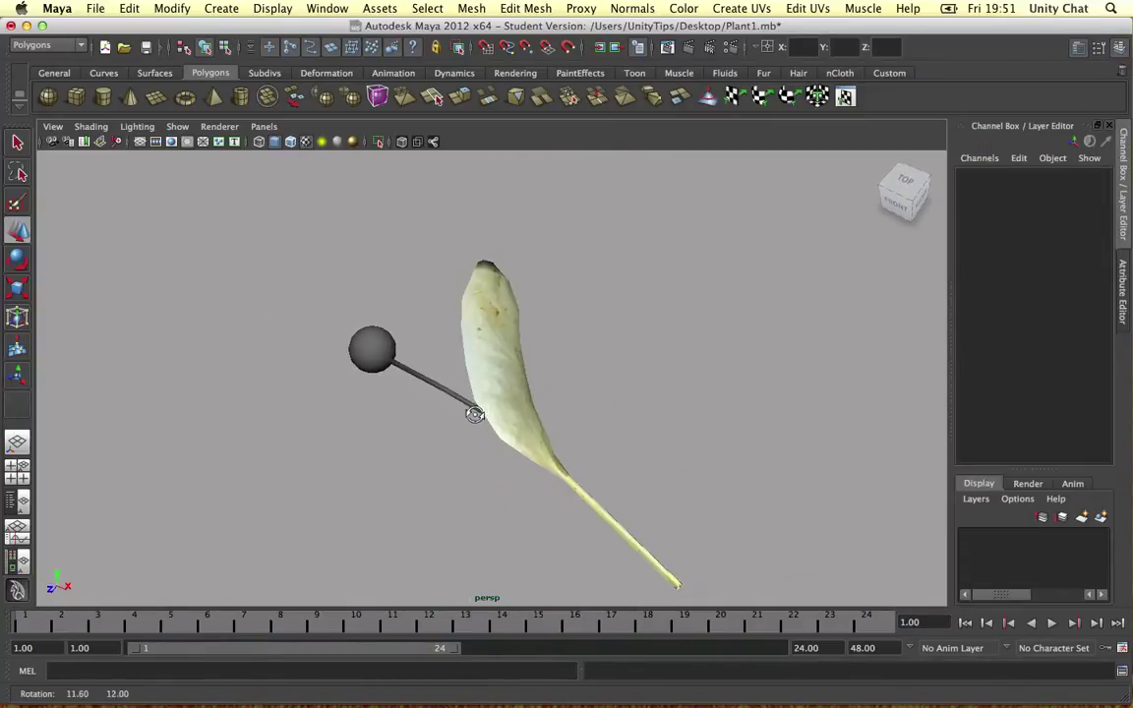
{"action": "mouse_move", "coordinate": [417, 380]}
{"action": "left_mouse_down", "text": "alt"}
{"action": "mouse_move", "coordinate": [430, 369]}
{"action": "mouse_move", "coordinate": [404, 392]}
{"action": "left_mouse_up", "text": "alt"}
Step: Pull the stem out from the leaf to Translate Z 0.849 and delete the cap faces at its leaf end
{"action": "left_click", "coordinate": [401, 397]}
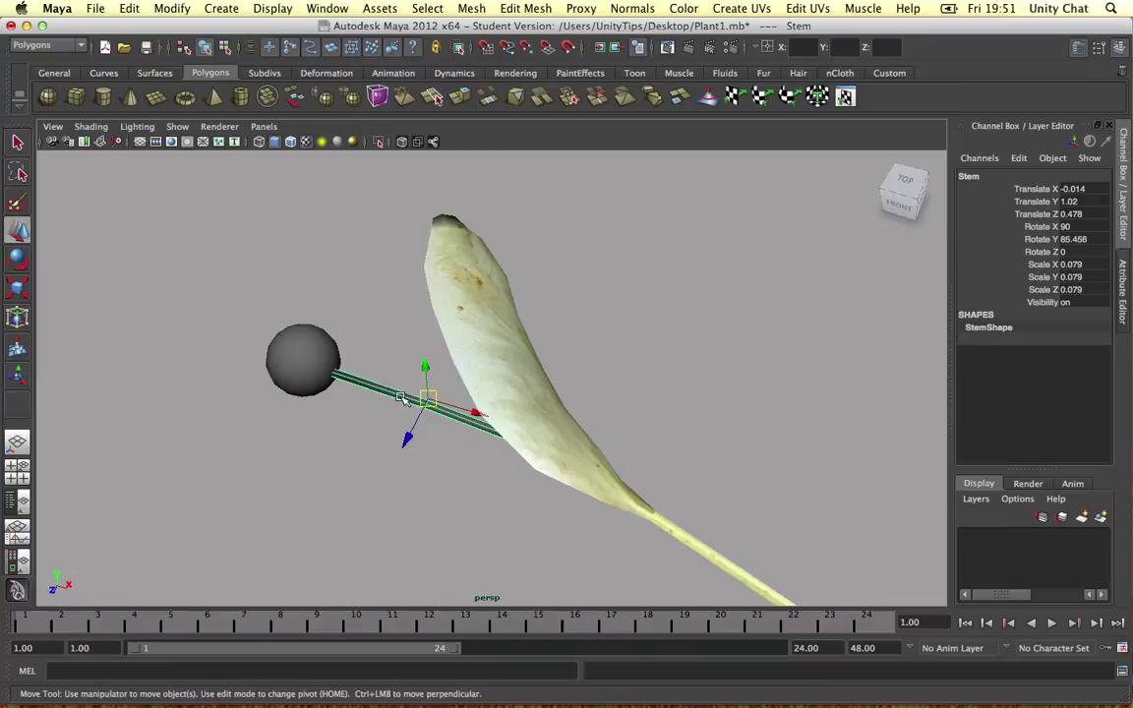
{"action": "left_click_drag", "start_coordinate": [425, 425], "coordinate": [433, 390], "text": "alt"}
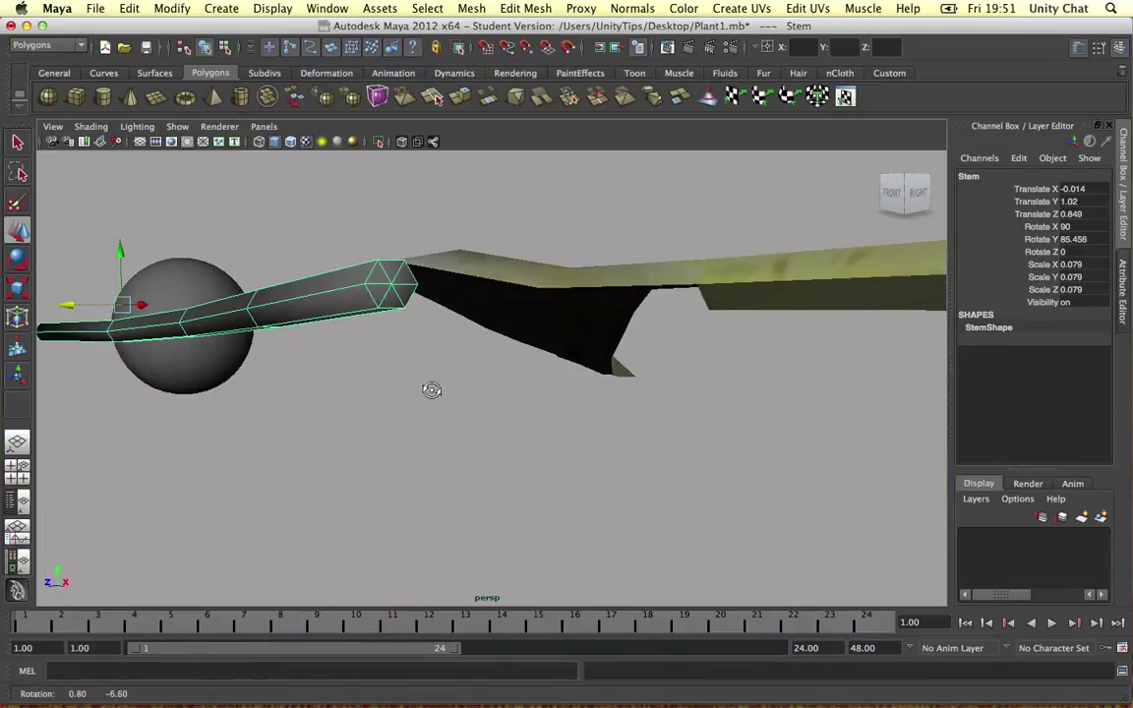
{"action": "right_click_drag", "start_coordinate": [394, 282], "coordinate": [392, 315]}
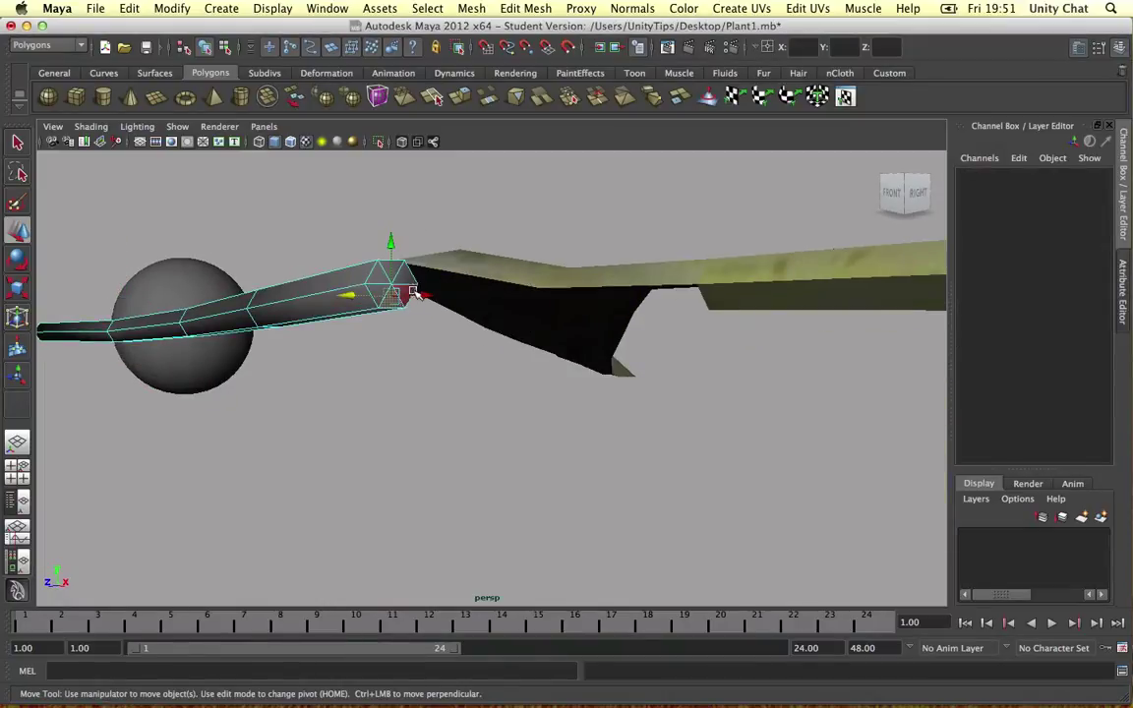
{"action": "left_click", "coordinate": [391, 278]}
{"action": "left_click", "coordinate": [381, 279]}
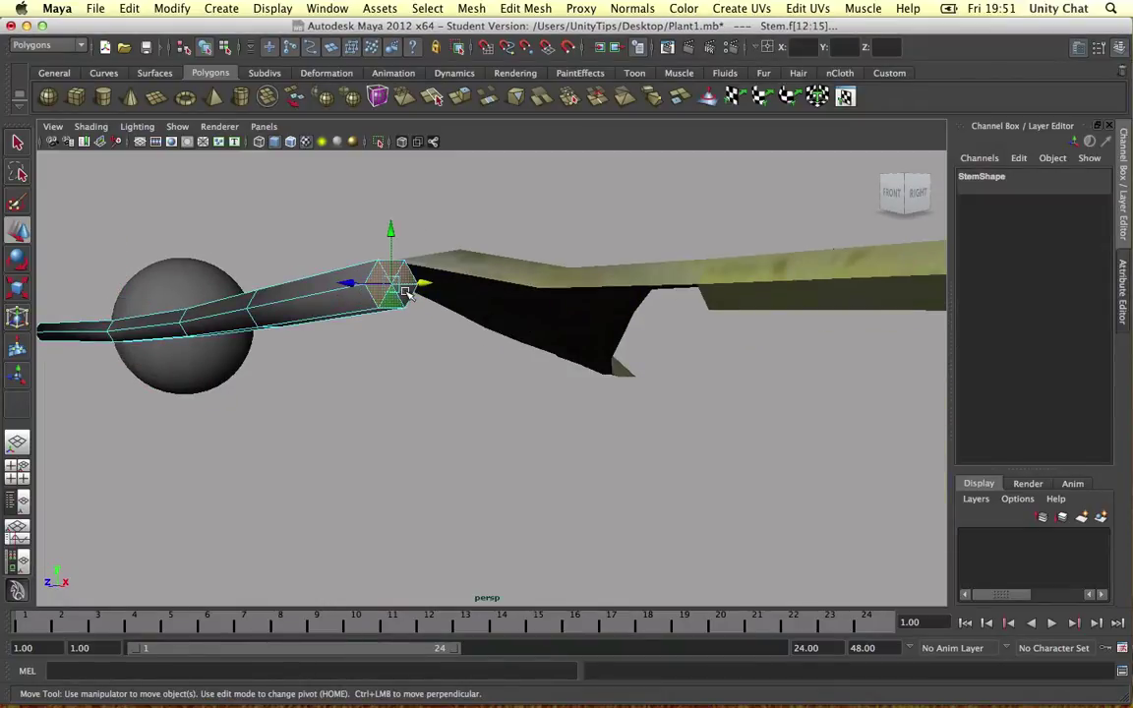
{"action": "left_click", "coordinate": [408, 294], "text": "shift"}
{"action": "key", "text": "Delete"}
Step: Delete the cap faces at the stem's other end, beside the sphere
{"action": "left_click_drag", "start_coordinate": [236, 303], "coordinate": [467, 306], "text": "alt"}
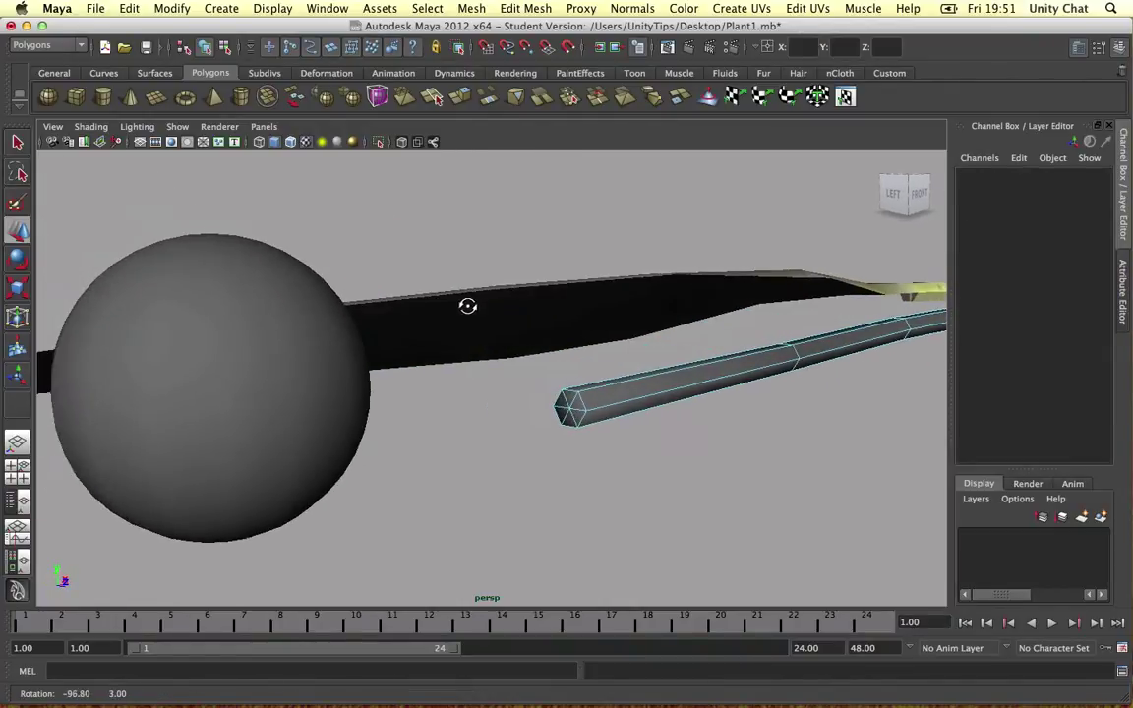
{"action": "left_click", "coordinate": [570, 397]}
{"action": "key", "text": "q"}
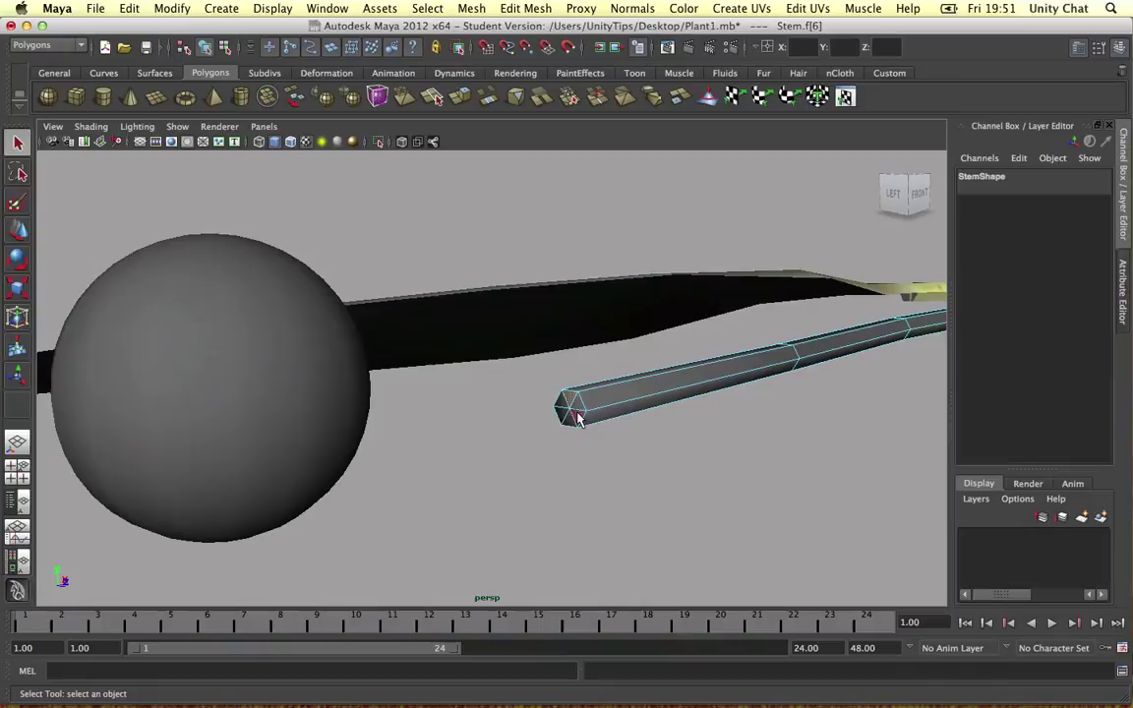
{"action": "left_click", "coordinate": [577, 418], "text": "shift"}
{"action": "left_click", "coordinate": [562, 414], "text": "shift"}
{"action": "left_click", "coordinate": [566, 403], "text": "shift"}
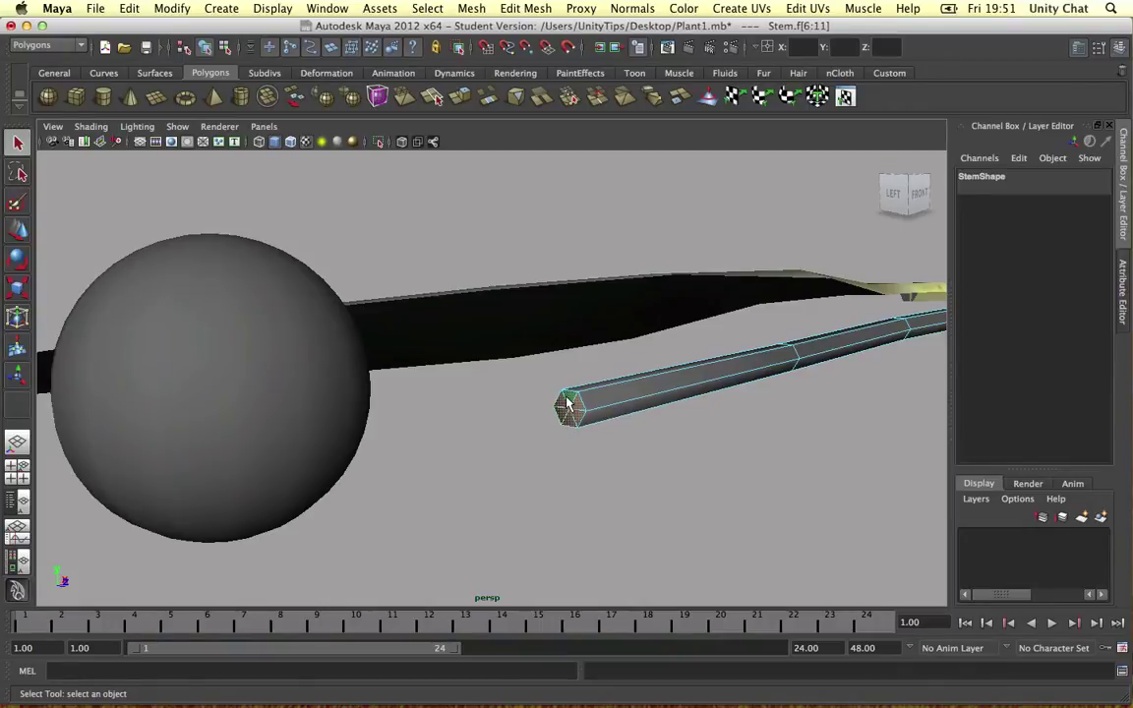
{"action": "key", "text": "Delete"}
Step: Return the stem to object selection and move it back to the leaf base at Translate Z 0.476
{"action": "left_click_drag", "start_coordinate": [631, 353], "coordinate": [473, 364], "text": "alt"}
{"action": "scroll", "coordinate": [470, 372], "scroll_direction": "down", "scroll_amount": 5}
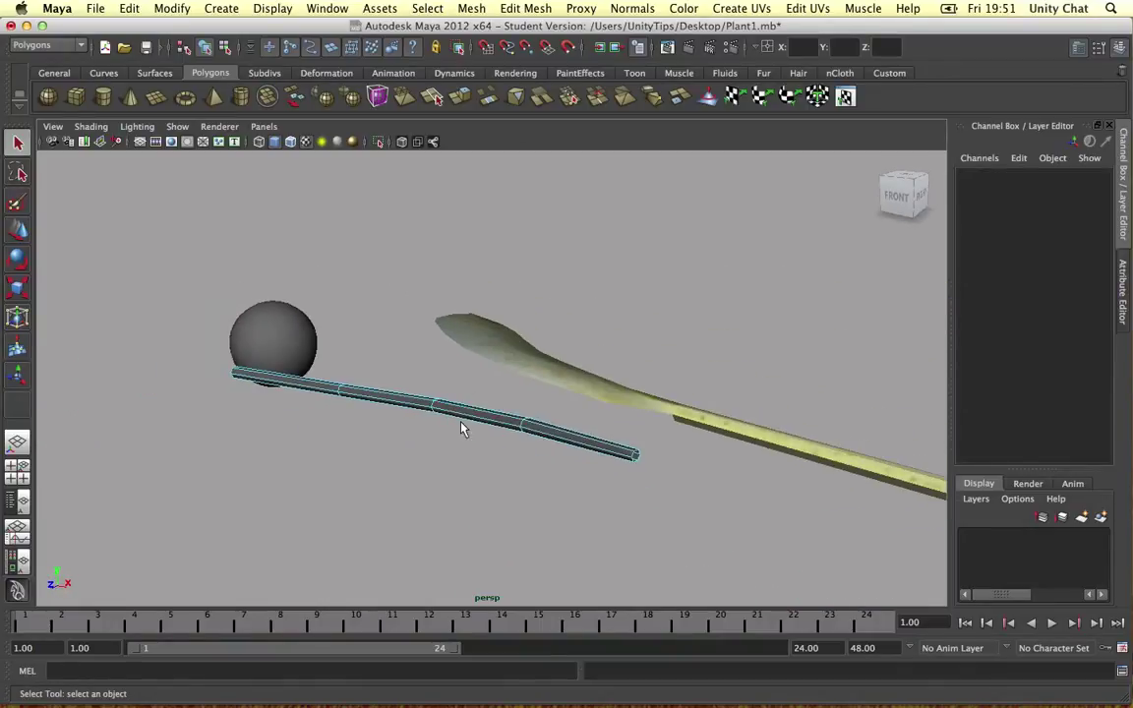
{"action": "right_click_drag", "start_coordinate": [458, 406], "coordinate": [472, 403]}
{"action": "key", "text": "w"}
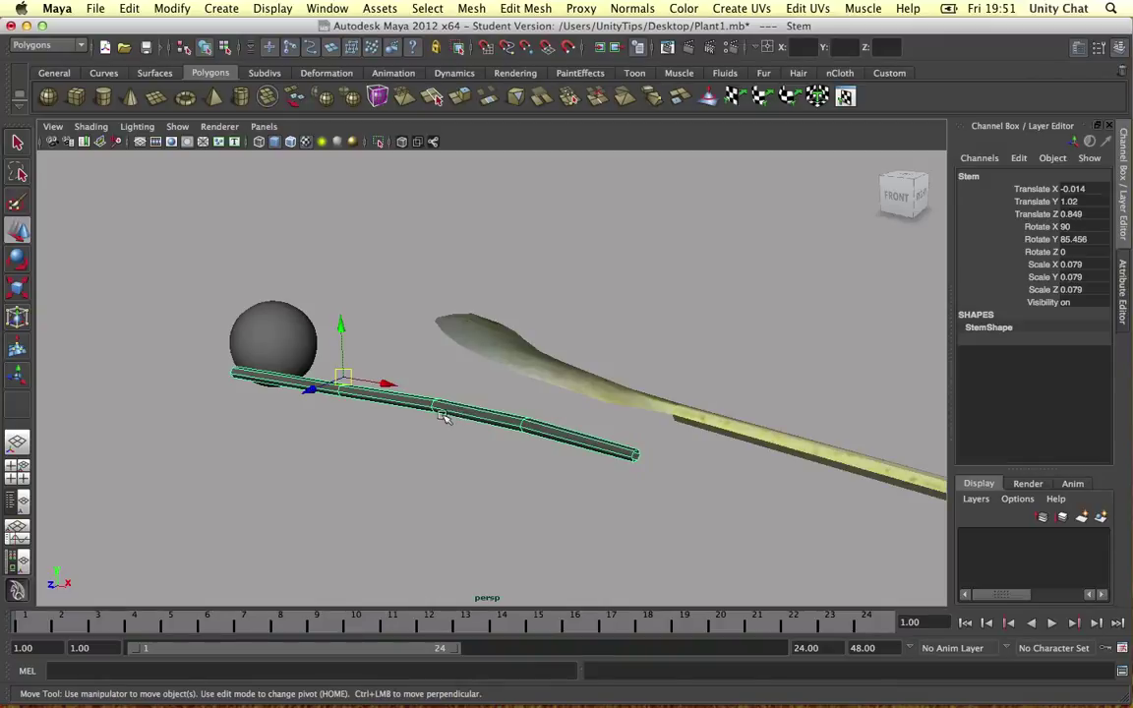
{"action": "left_click_drag", "start_coordinate": [392, 438], "coordinate": [702, 366], "text": "alt"}
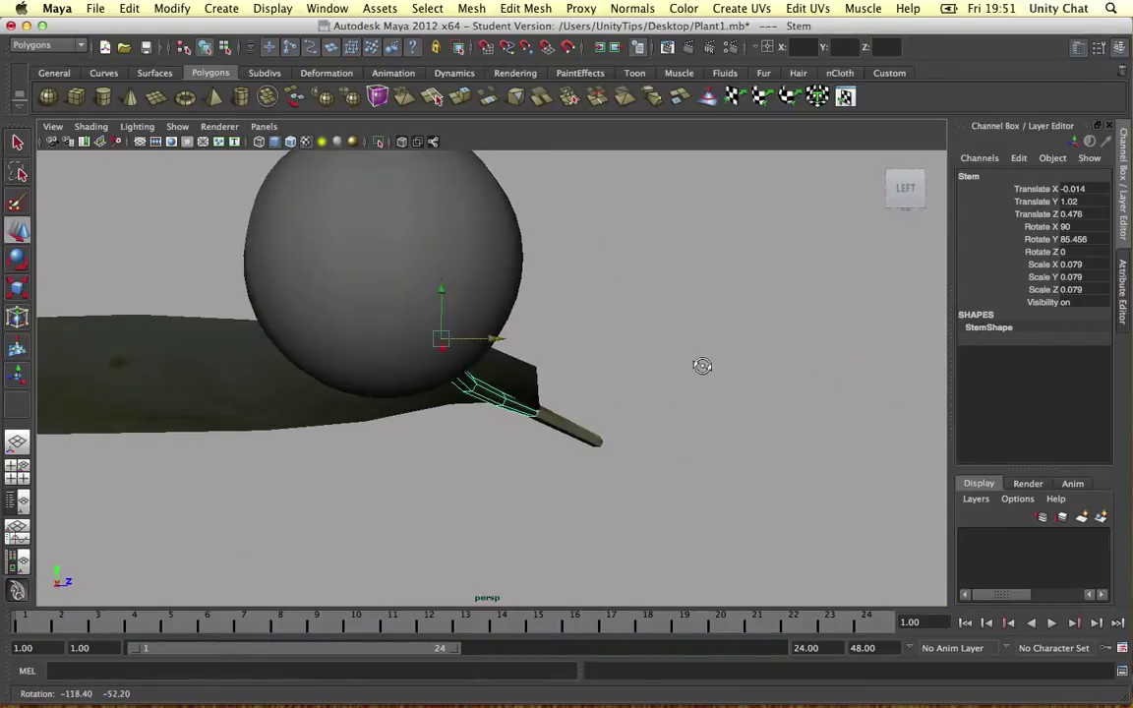
{"action": "scroll", "coordinate": [602, 399], "scroll_direction": "up", "scroll_amount": 5}
{"action": "scroll", "coordinate": [599, 415], "scroll_direction": "down", "scroll_amount": 2}
Step: Assign the existing material lambert2 to the stem
{"action": "left_click_drag", "start_coordinate": [599, 415], "coordinate": [421, 315], "text": "alt"}
{"action": "right_click", "coordinate": [378, 249]}
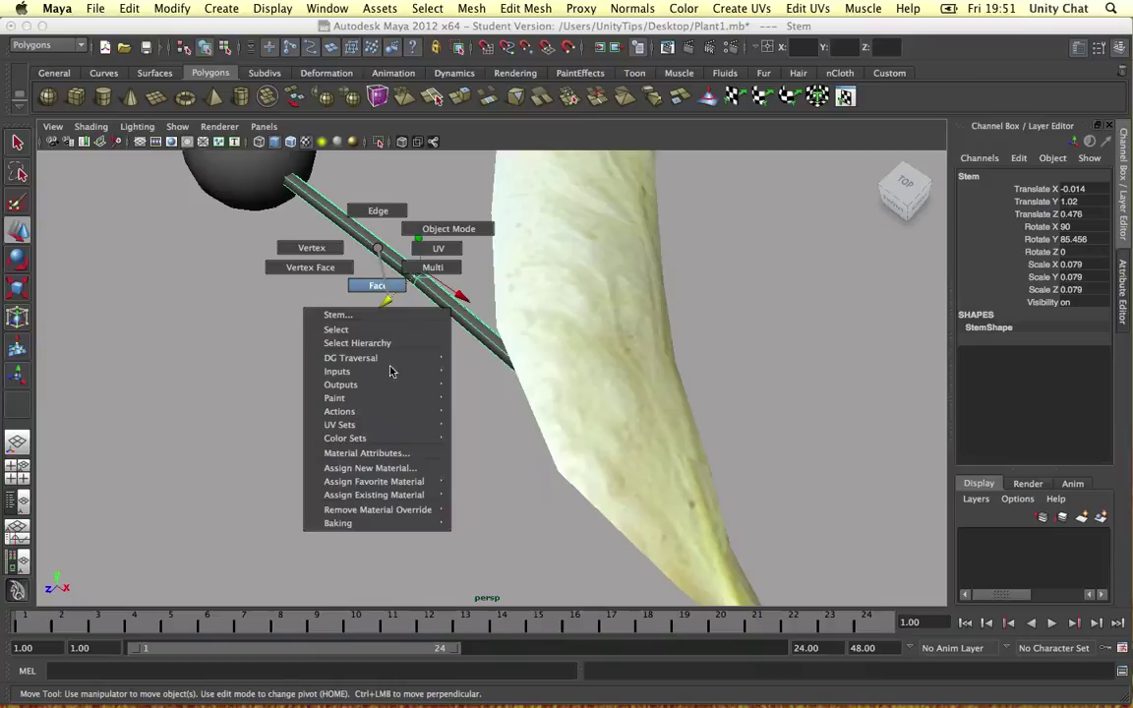
{"action": "mouse_move", "coordinate": [438, 498]}
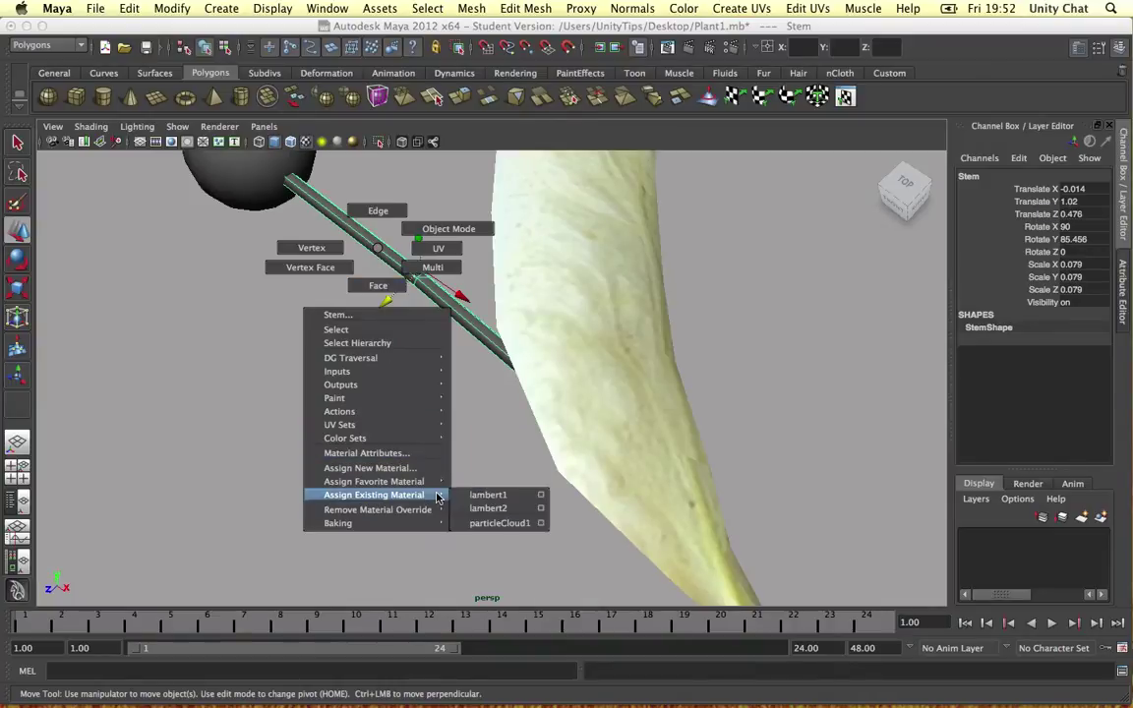
{"action": "left_click", "coordinate": [475, 508]}
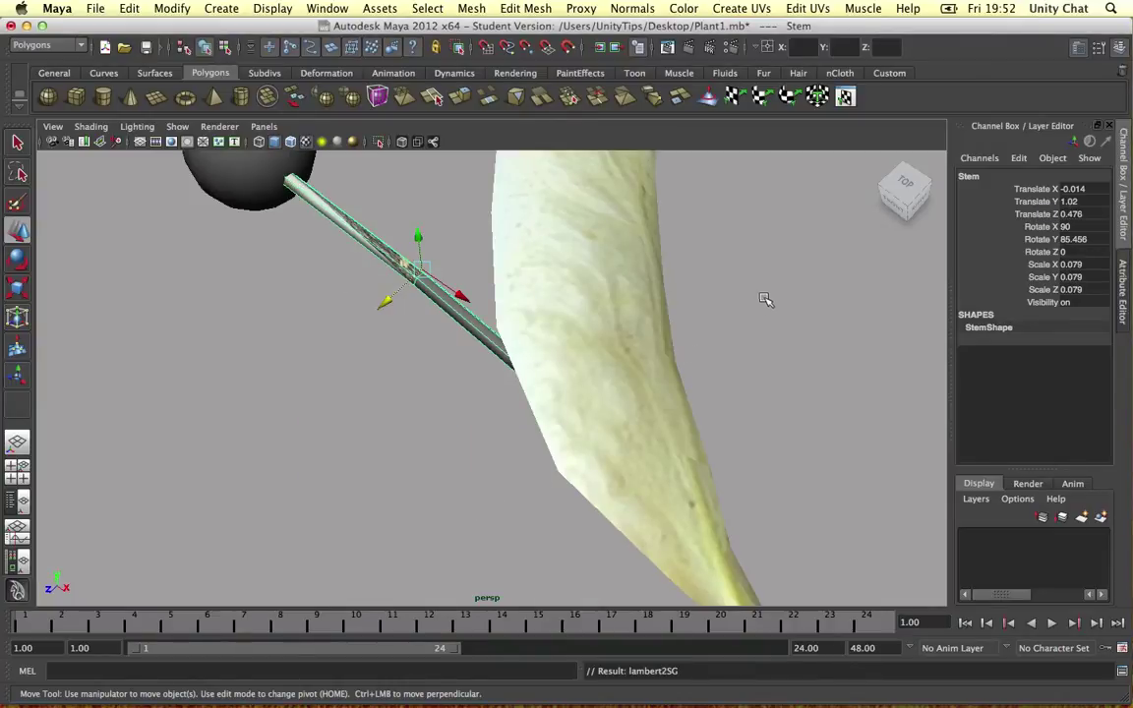
Step: Open the UV Texture Editor to show the stem's UVs over the plant texture
{"action": "left_click_drag", "start_coordinate": [766, 299], "coordinate": [591, 285], "text": "alt"}
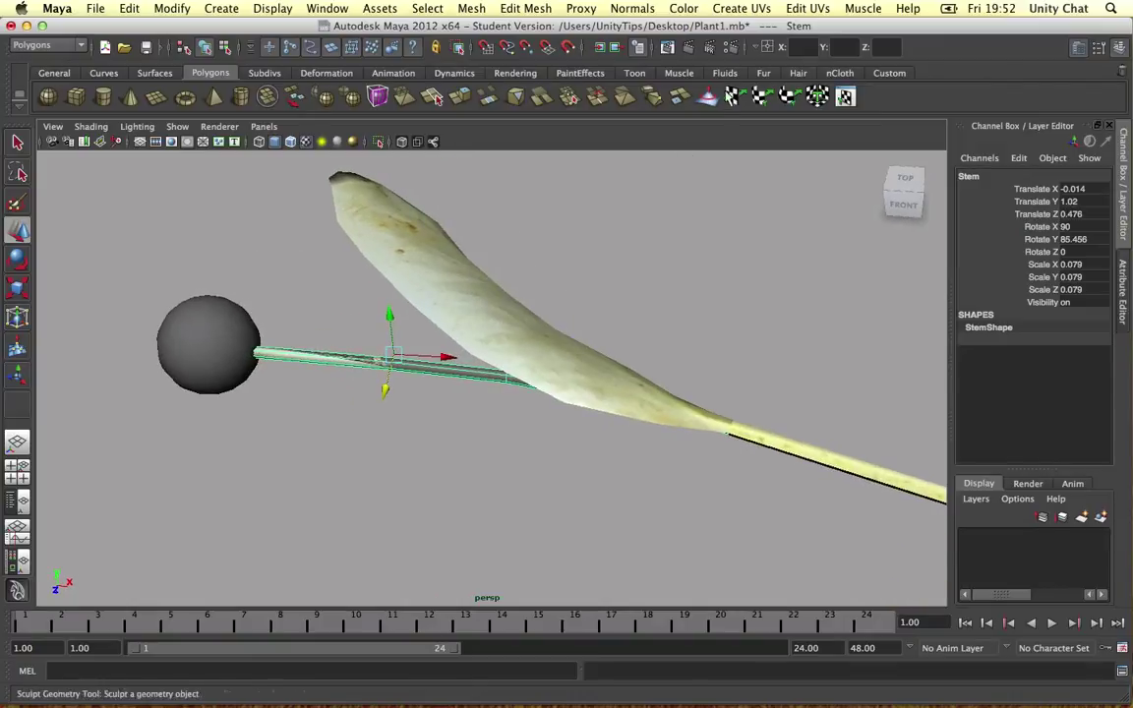
{"action": "left_click", "coordinate": [824, 7]}
{"action": "left_click", "coordinate": [831, 349]}
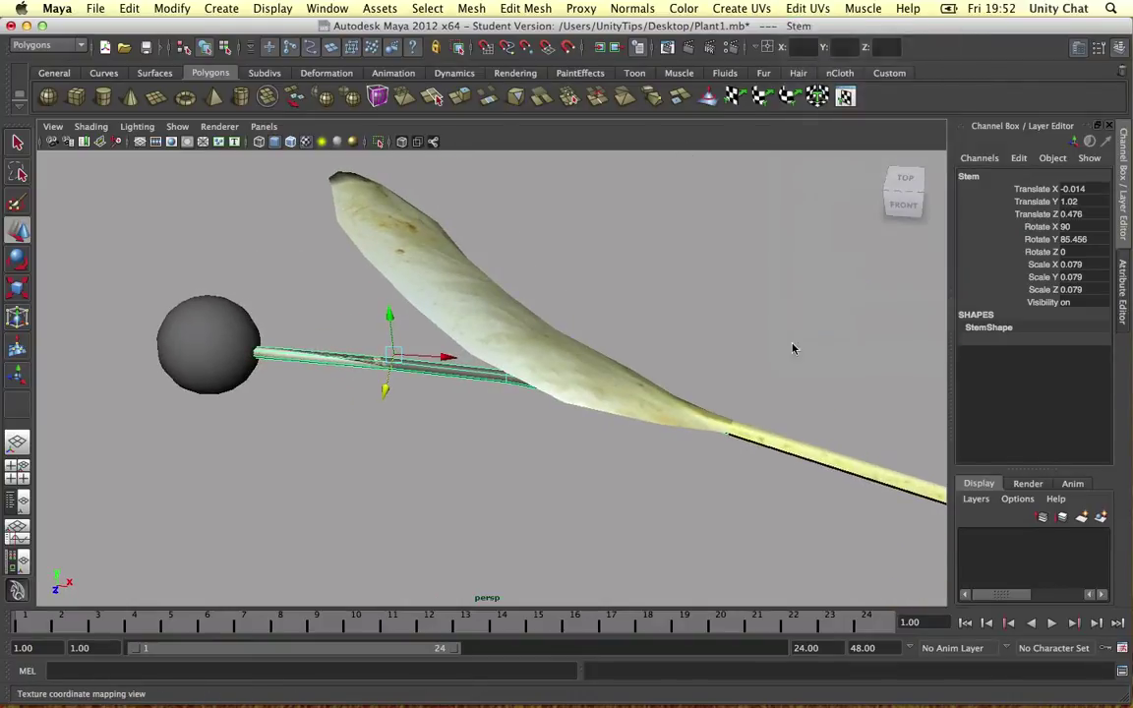
{"action": "left_click_drag", "start_coordinate": [591, 284], "coordinate": [607, 240], "text": "alt"}
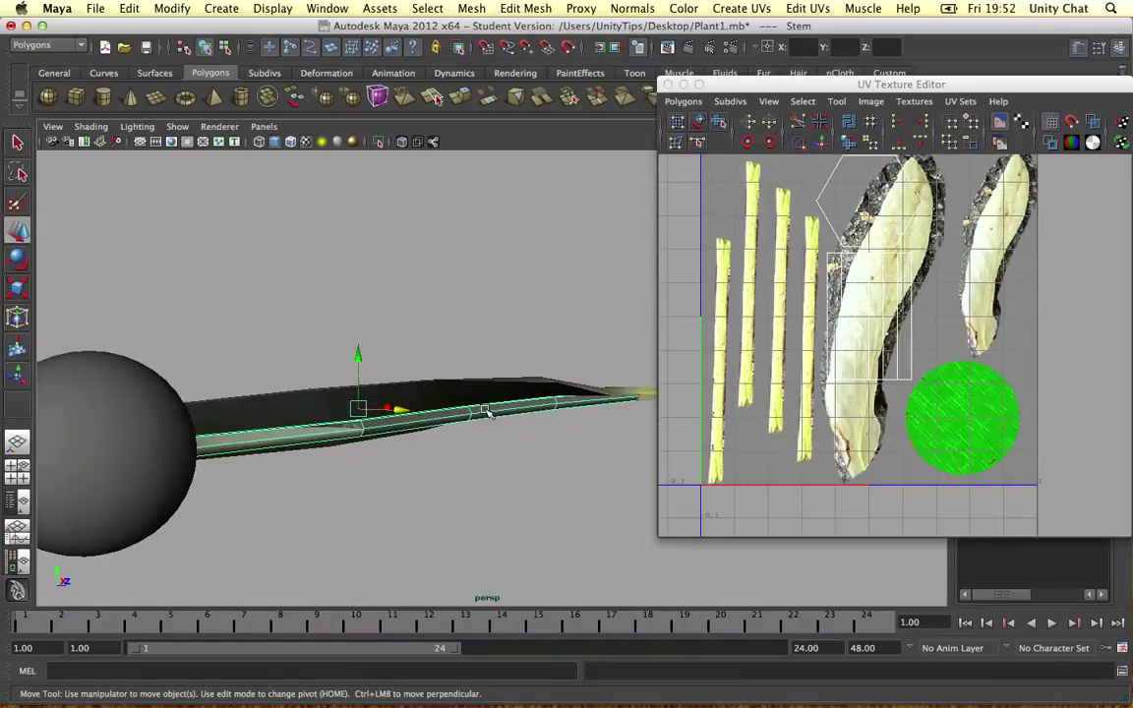
Step: Select all of the stem's faces
{"action": "right_click_drag", "start_coordinate": [481, 412], "coordinate": [509, 387]}
{"action": "scroll", "coordinate": [509, 387], "scroll_direction": "down", "scroll_amount": 4}
{"action": "left_click_drag", "start_coordinate": [502, 385], "coordinate": [413, 395], "text": "alt"}
{"action": "scroll", "coordinate": [478, 393], "scroll_direction": "down", "scroll_amount": 6}
{"action": "left_click", "coordinate": [547, 395]}
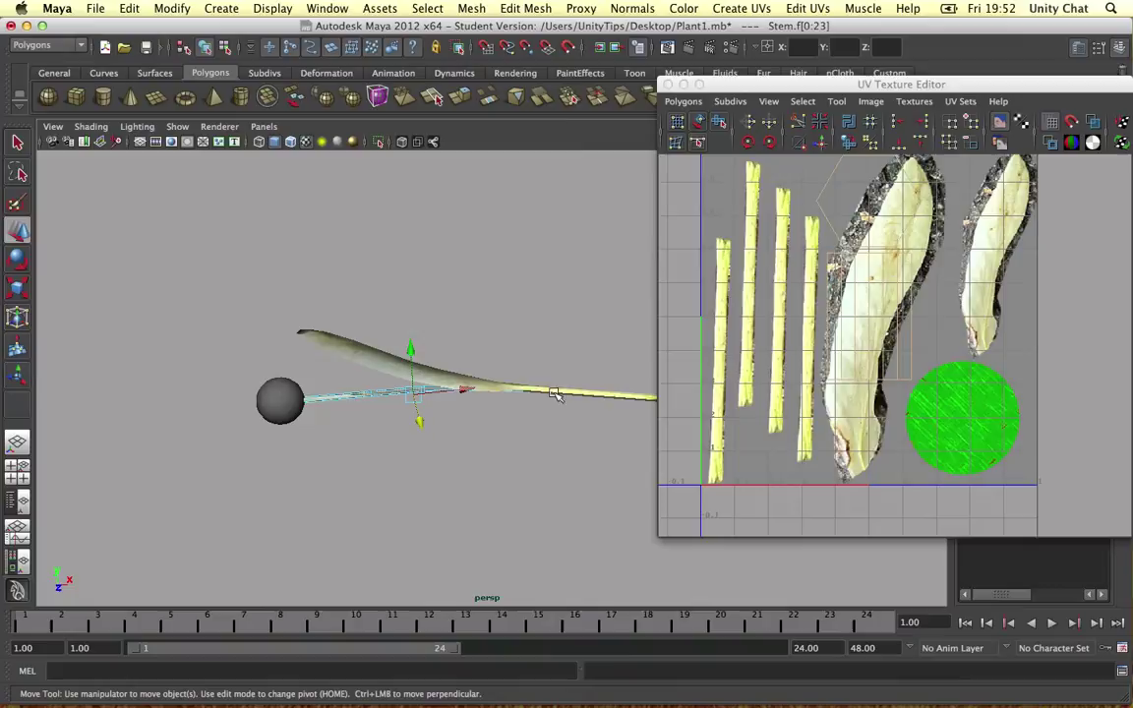
Step: Create new UVs for the selected stem faces, projected from the top view
{"action": "key", "text": "space"}
{"action": "key", "text": "space"}
{"action": "scroll", "coordinate": [438, 306], "scroll_direction": "down", "scroll_amount": 6}
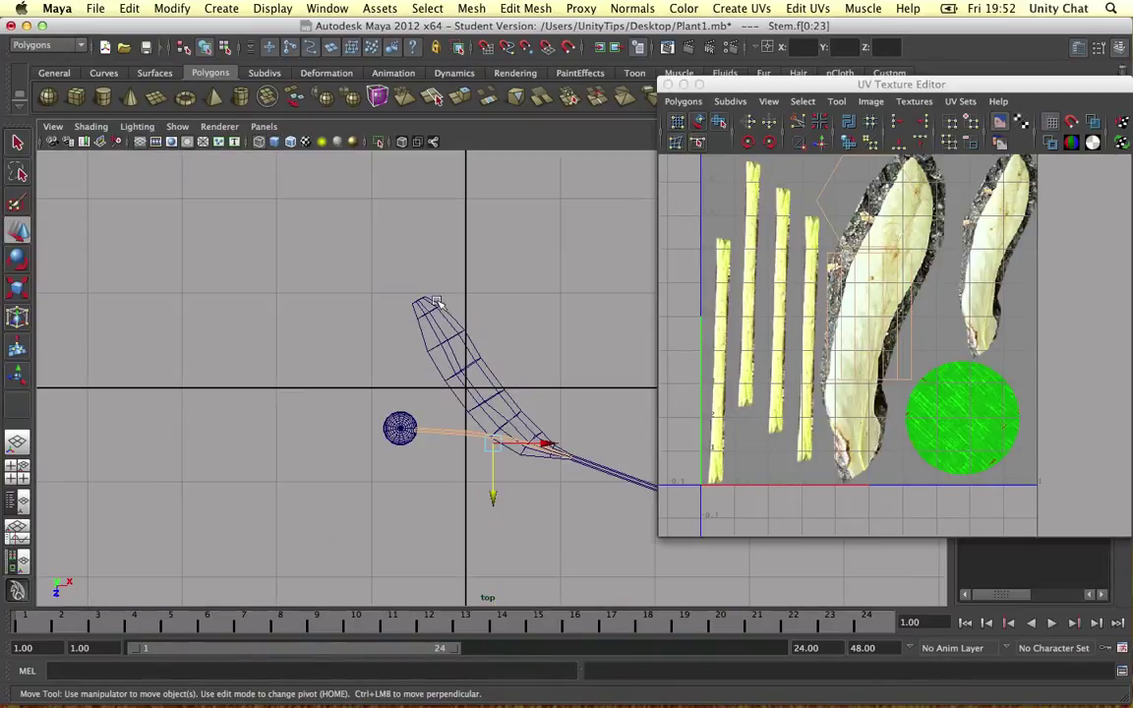
{"action": "middle_click_drag", "start_coordinate": [438, 306], "coordinate": [352, 267], "text": "alt"}
{"action": "scroll", "coordinate": [415, 304], "scroll_direction": "up", "scroll_amount": 3}
{"action": "middle_click_drag", "start_coordinate": [428, 298], "coordinate": [496, 276], "text": "alt"}
{"action": "scroll", "coordinate": [496, 278], "scroll_direction": "up", "scroll_amount": 1}
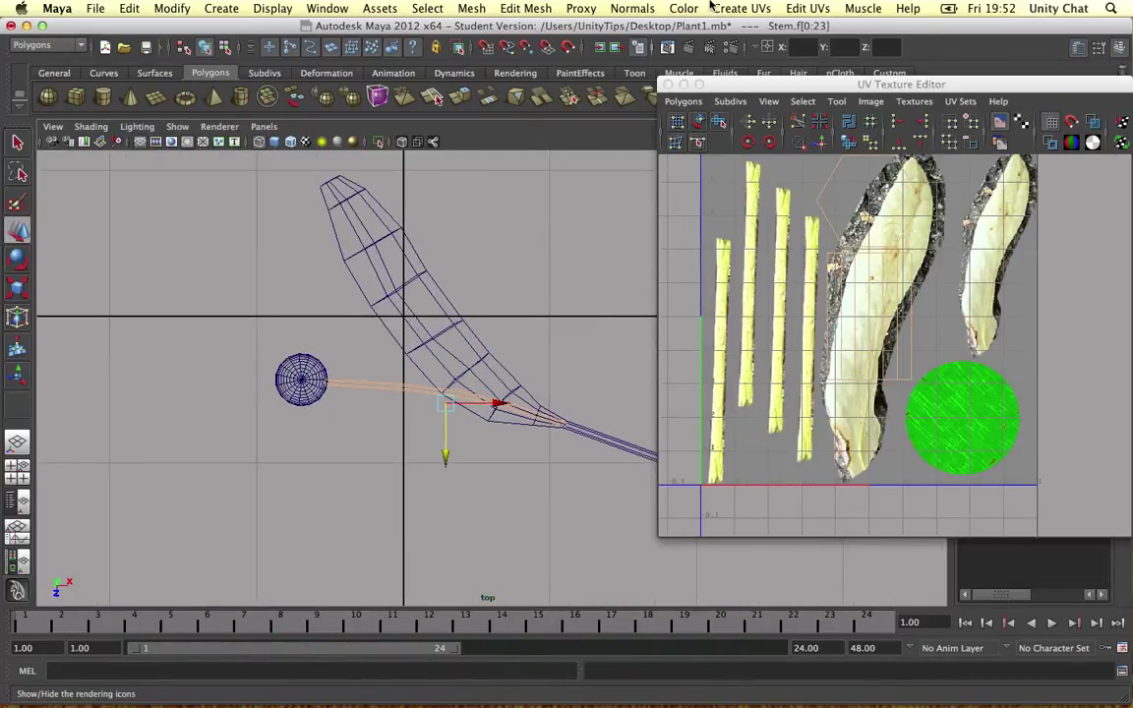
{"action": "left_click", "coordinate": [772, 8]}
{"action": "left_click", "coordinate": [758, 86]}
Step: Select all of the stem's new UVs, shift them toward the stalk pictures and scale them down
{"action": "scroll", "coordinate": [832, 277], "scroll_direction": "up", "scroll_amount": 2}
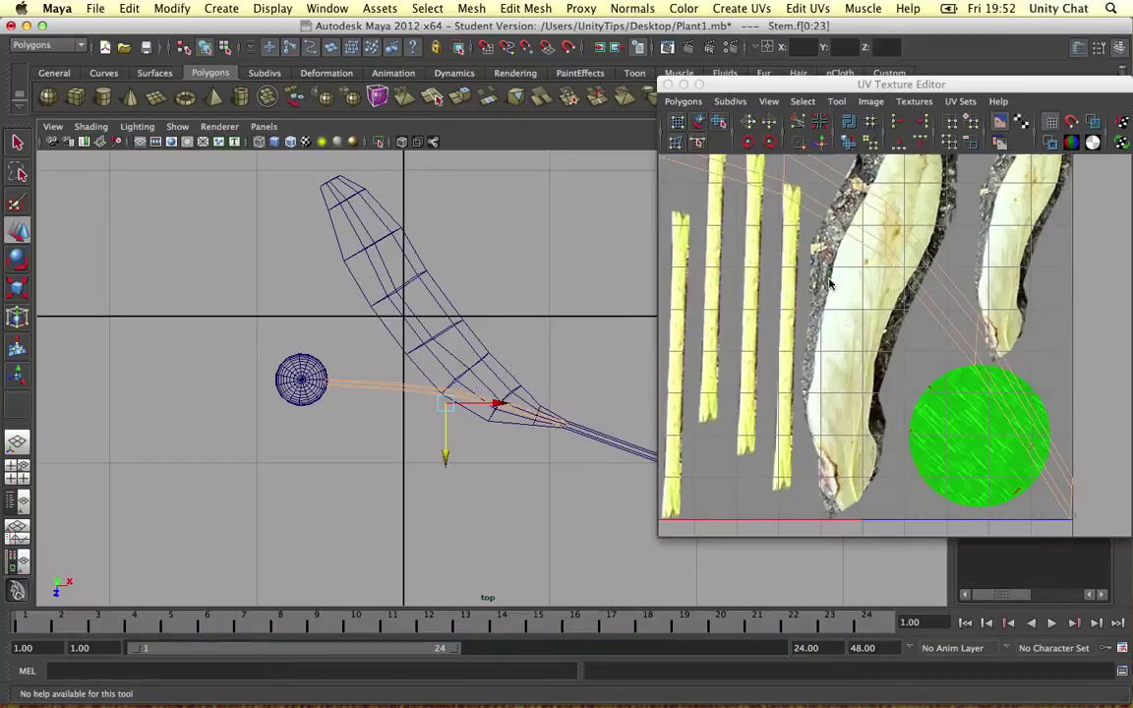
{"action": "scroll", "coordinate": [829, 285], "scroll_direction": "down", "scroll_amount": 3}
{"action": "right_click_drag", "start_coordinate": [813, 217], "coordinate": [872, 216]}
{"action": "left_click", "coordinate": [816, 119]}
{"action": "left_click", "coordinate": [816, 119]}
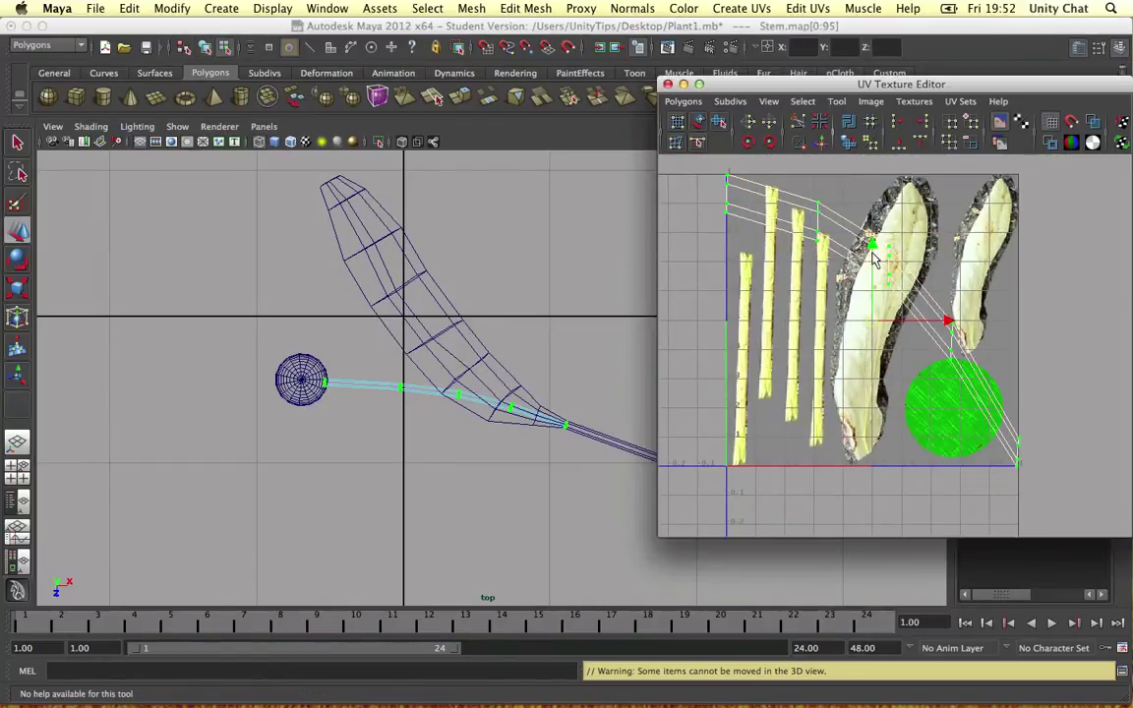
{"action": "left_click_drag", "start_coordinate": [943, 325], "coordinate": [904, 325]}
{"action": "key", "text": "r"}
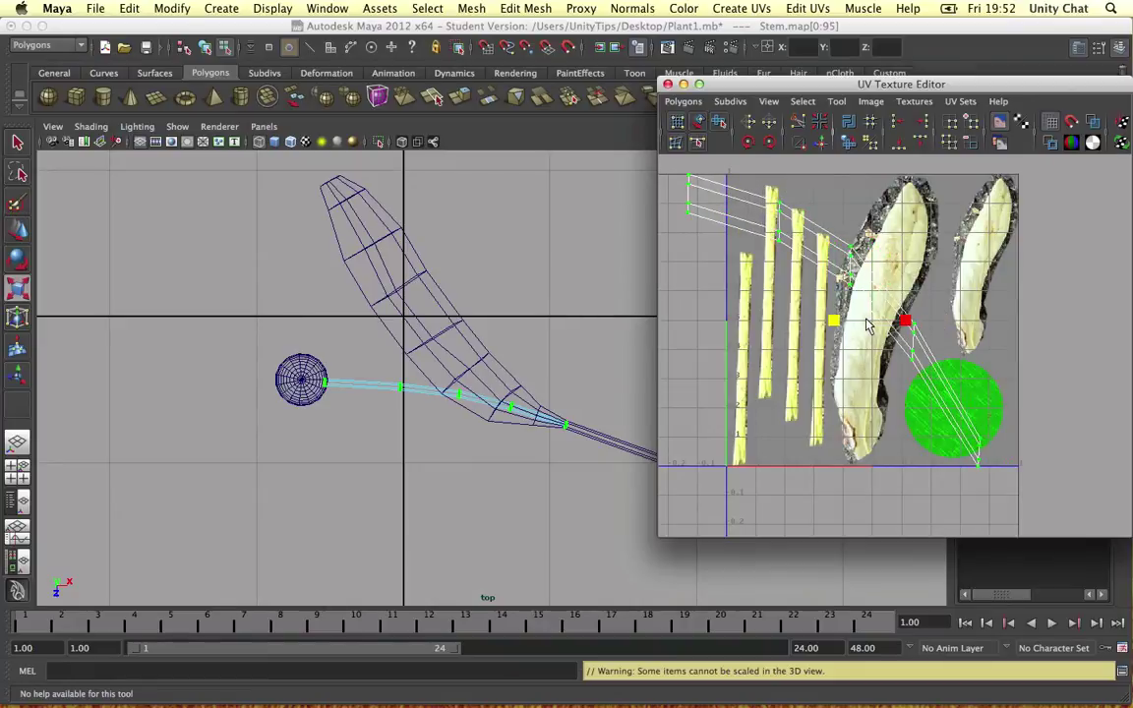
{"action": "left_click_drag", "start_coordinate": [832, 331], "coordinate": [783, 348]}
{"action": "middle_click_drag", "start_coordinate": [819, 252], "coordinate": [860, 291], "text": "alt"}
{"action": "scroll", "coordinate": [772, 283], "scroll_direction": "up", "scroll_amount": 3}
Step: Move the stem's seed-end row of UVs to the top of the third stalk picture and rotate it to lie across
{"action": "right_click", "coordinate": [727, 286]}
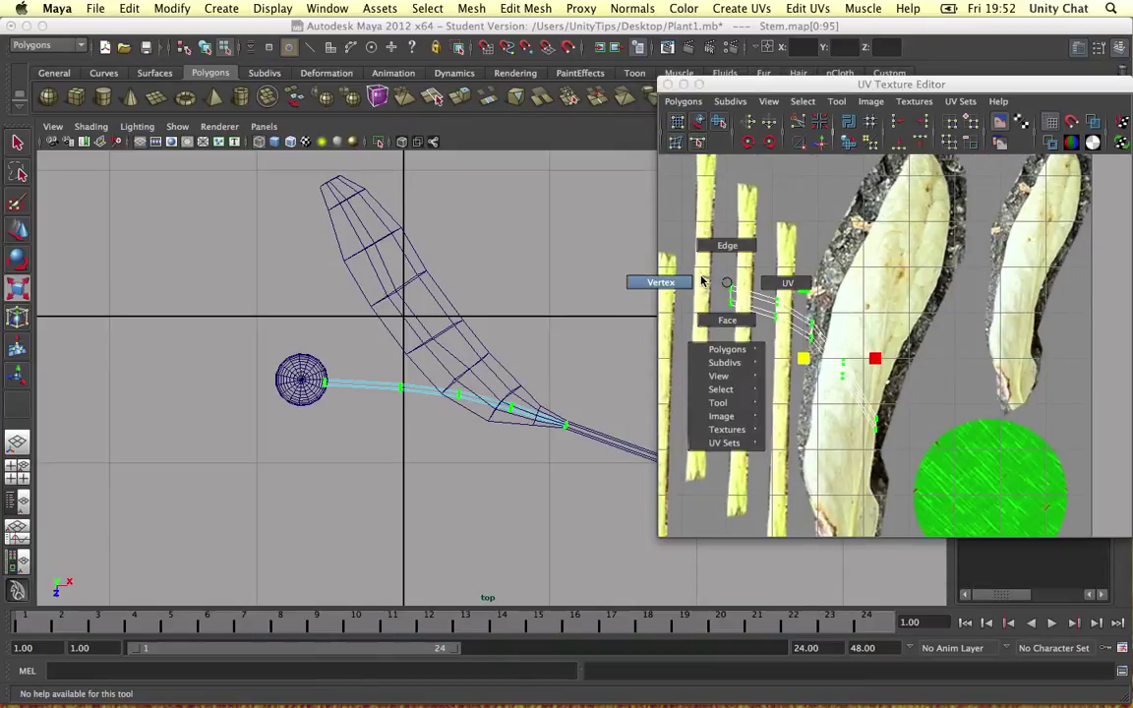
{"action": "right_click_drag", "start_coordinate": [770, 287], "coordinate": [777, 285]}
{"action": "key", "text": "w"}
{"action": "left_click", "coordinate": [734, 297]}
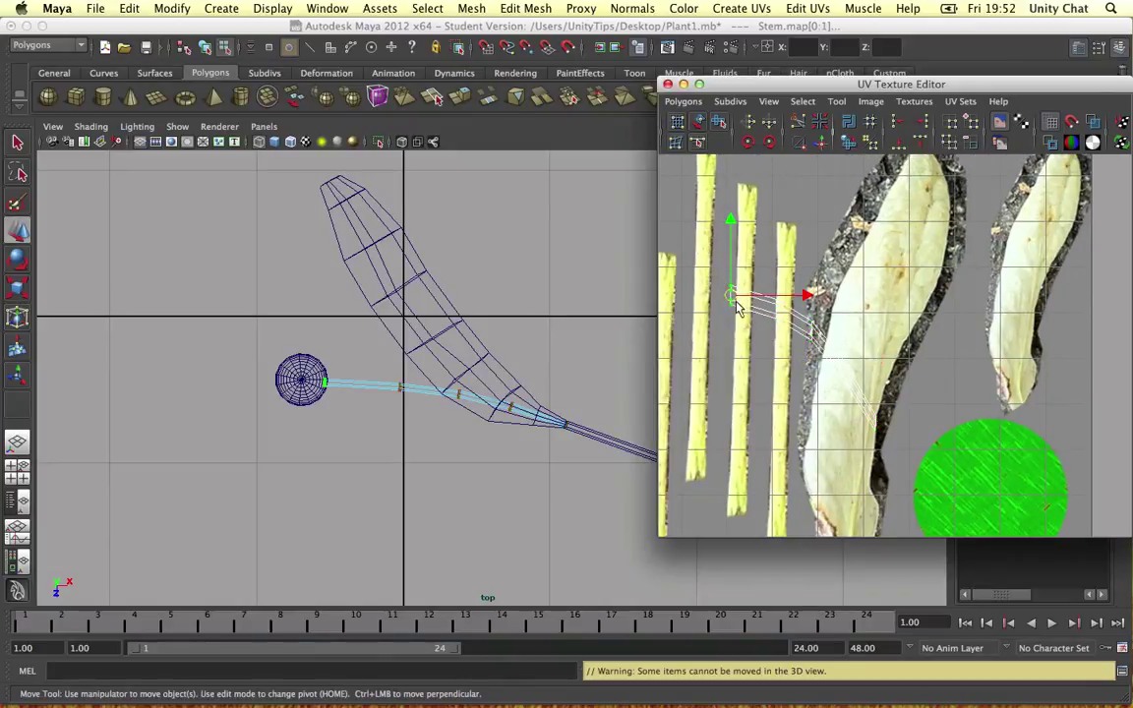
{"action": "left_click_drag", "start_coordinate": [732, 299], "coordinate": [748, 204]}
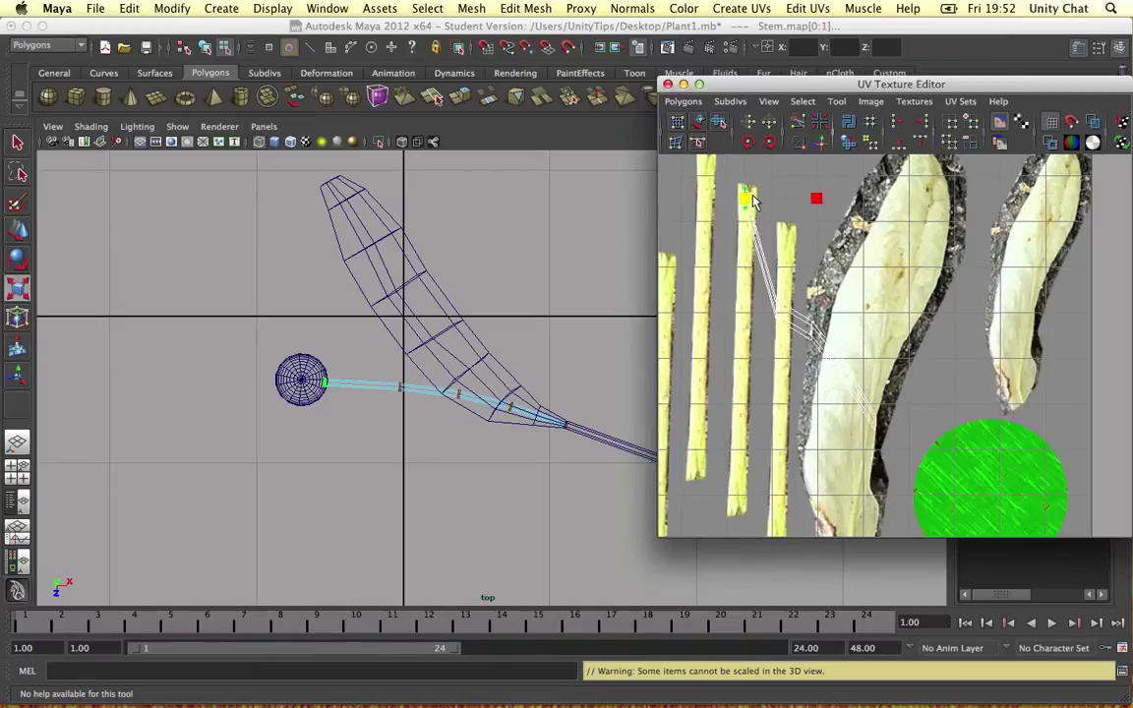
{"action": "key", "text": "e"}
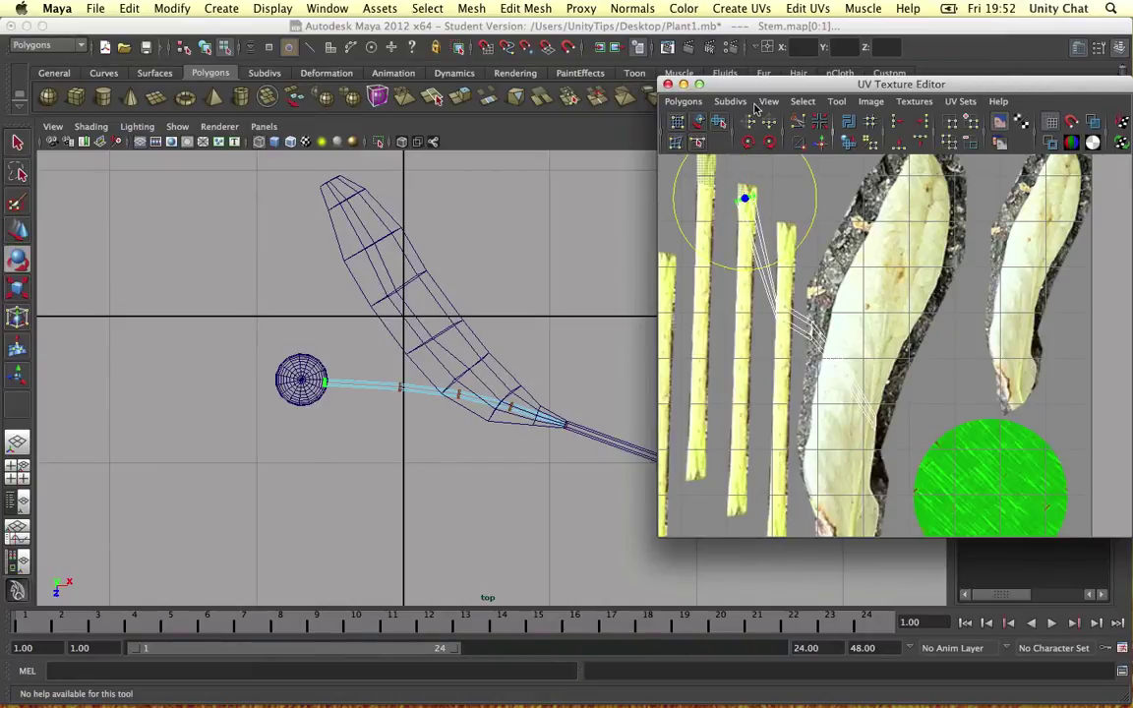
{"action": "key", "text": "w"}
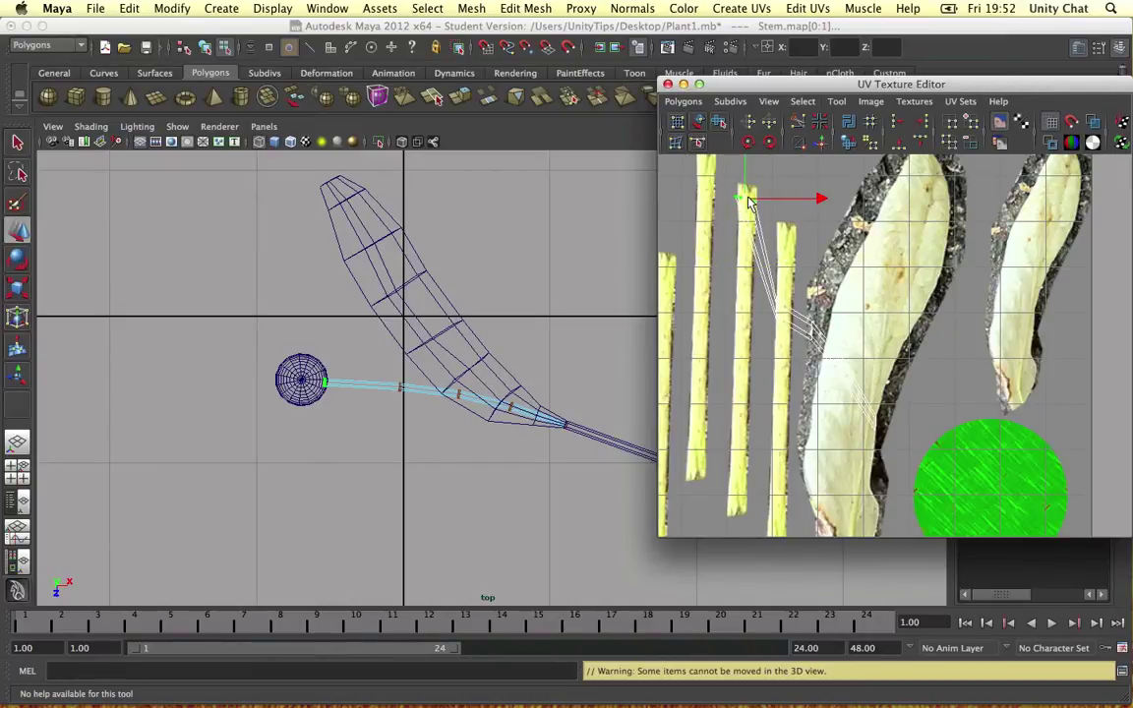
Step: Place the stem's second and third UV rows further down the same stalk picture, rotating each to lie across it
{"action": "mouse_move", "coordinate": [766, 306]}
{"action": "left_mouse_down"}
{"action": "mouse_move", "coordinate": [786, 328]}
{"action": "mouse_move", "coordinate": [745, 296]}
{"action": "left_mouse_up"}
{"action": "key", "text": "e"}
{"action": "left_click_drag", "start_coordinate": [711, 238], "coordinate": [802, 222]}
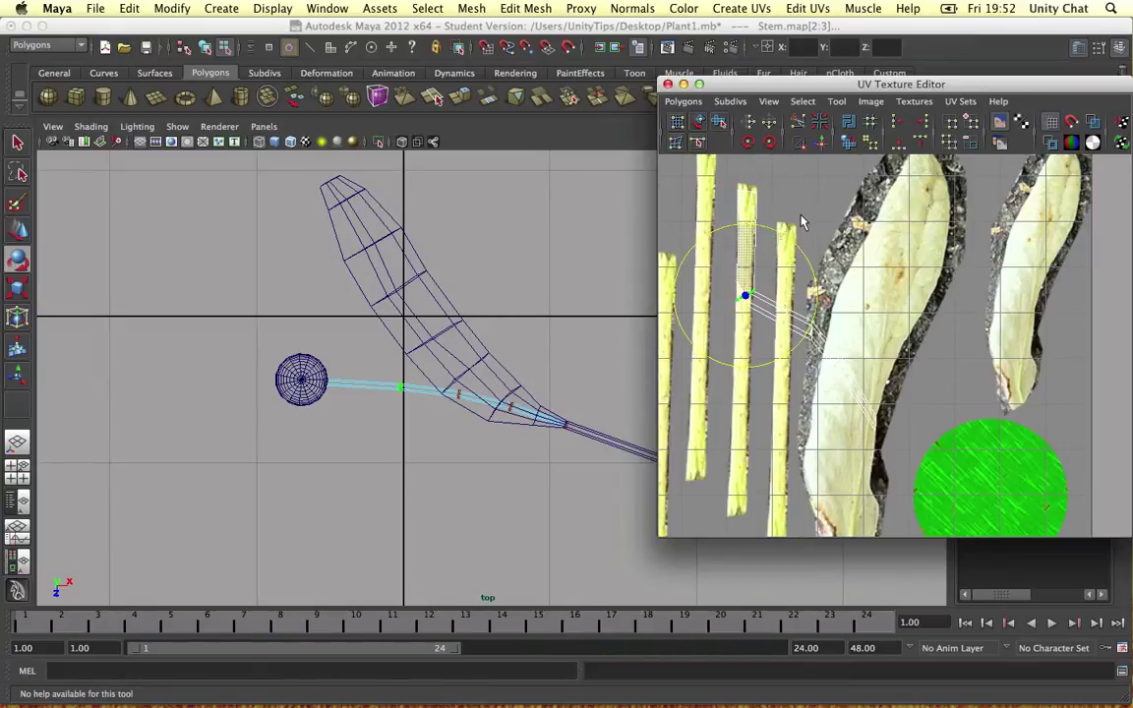
{"action": "left_click_drag", "start_coordinate": [798, 316], "coordinate": [754, 356]}
{"action": "key", "text": "w"}
{"action": "key", "text": "e"}
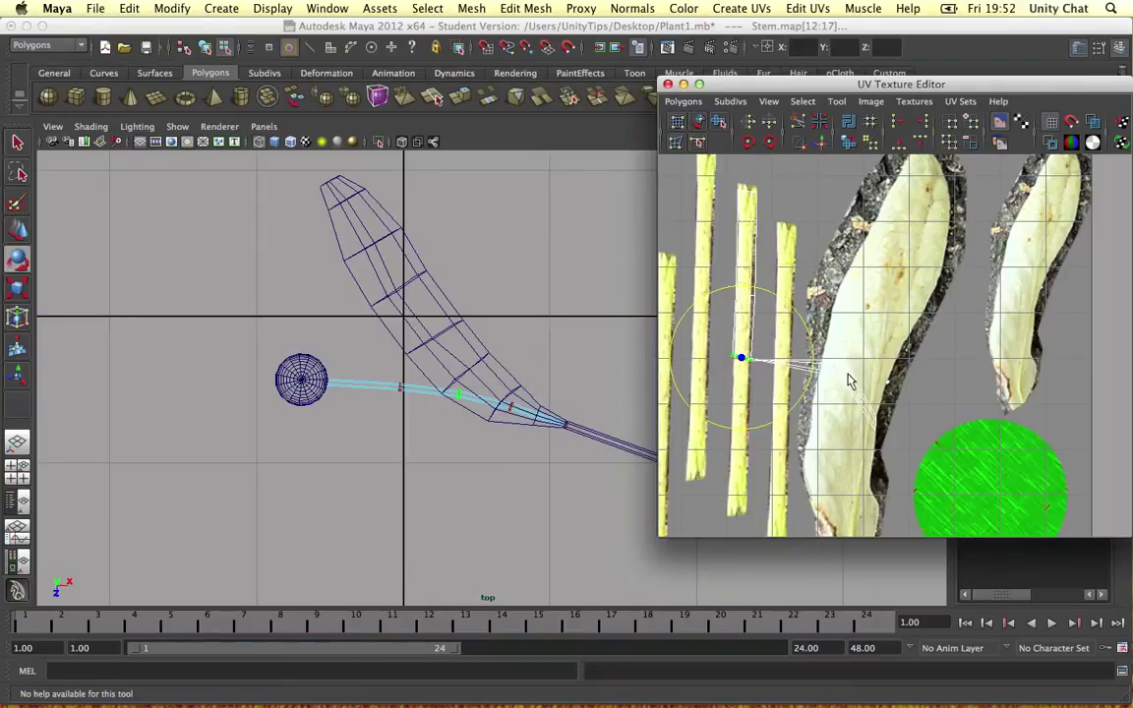
Step: Place the stem's fourth and last UV rows along the lower part of the stalk picture and rotate them to lie across
{"action": "left_click_drag", "start_coordinate": [851, 369], "coordinate": [772, 392]}
{"action": "key", "text": "w"}
{"action": "key", "text": "e"}
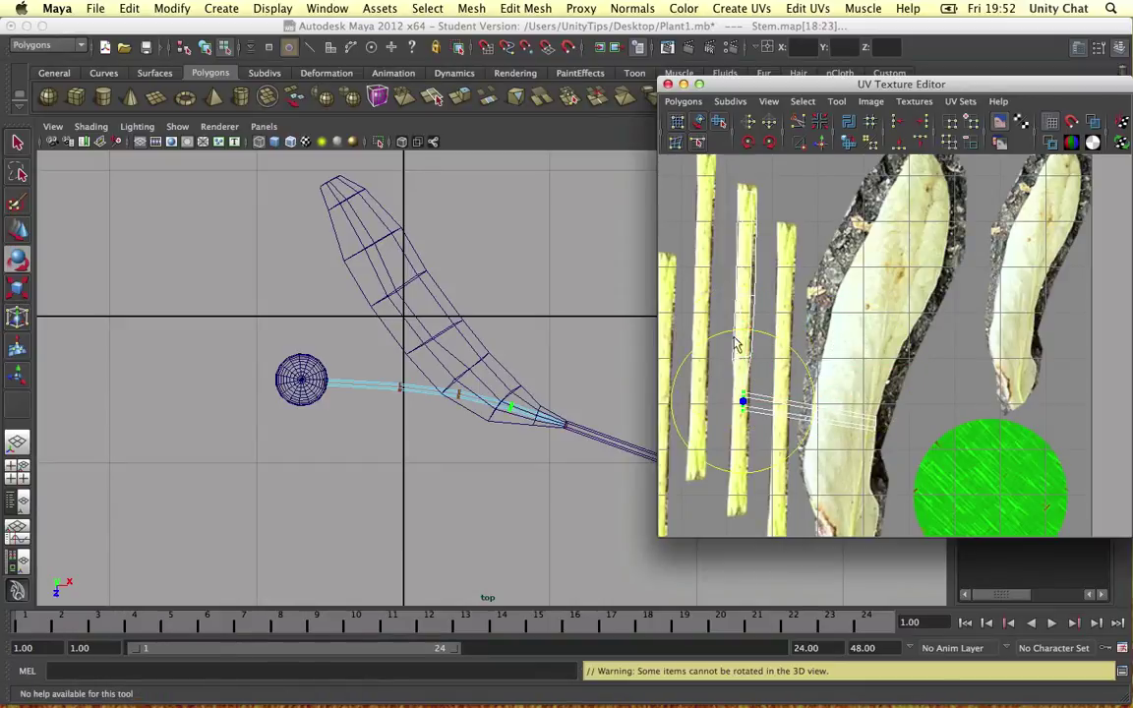
{"action": "left_click_drag", "start_coordinate": [741, 337], "coordinate": [804, 371]}
{"action": "key", "text": "w"}
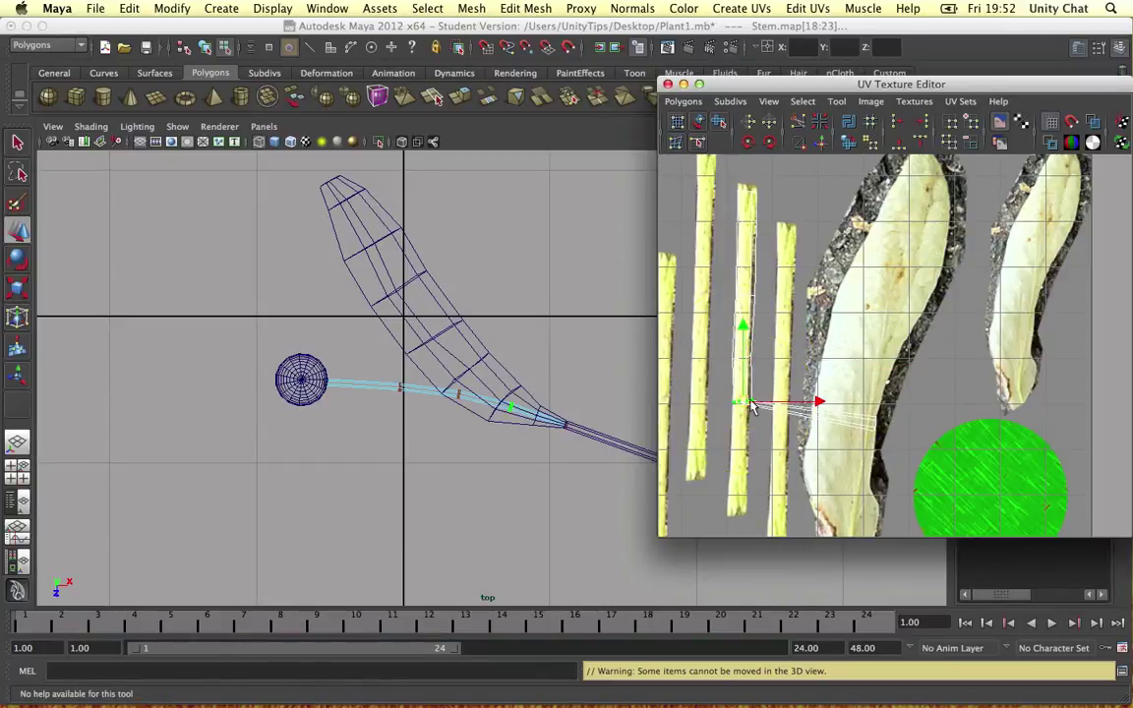
{"action": "left_click_drag", "start_coordinate": [873, 417], "coordinate": [781, 460]}
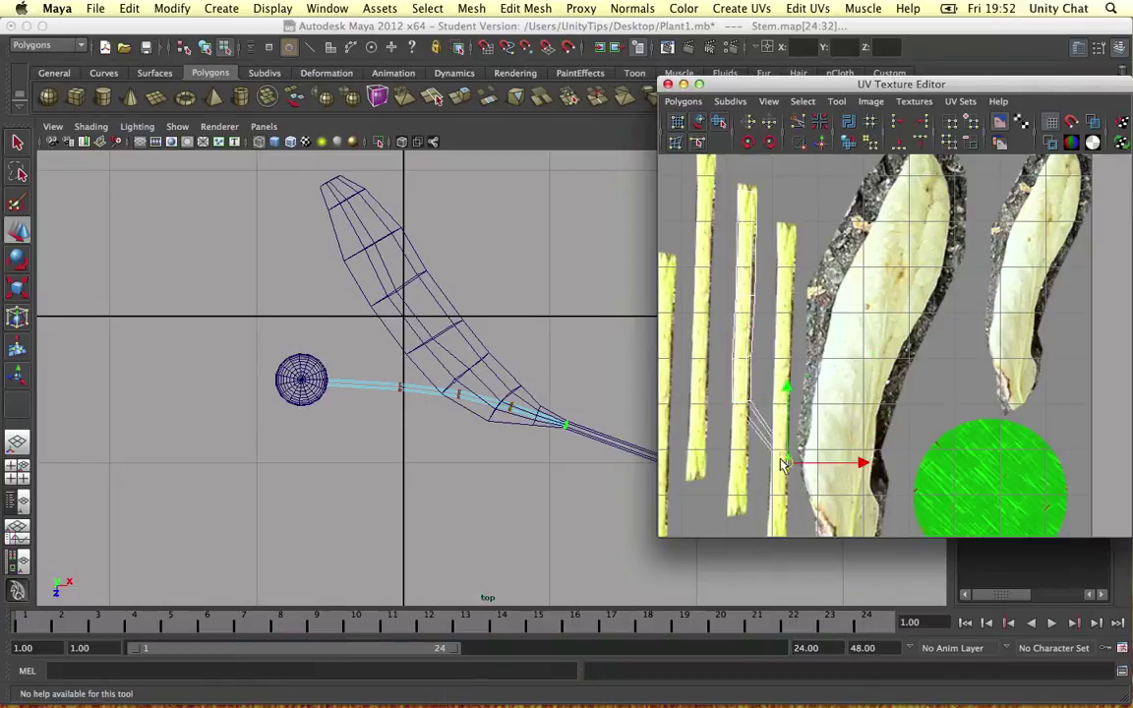
{"action": "key", "text": "e"}
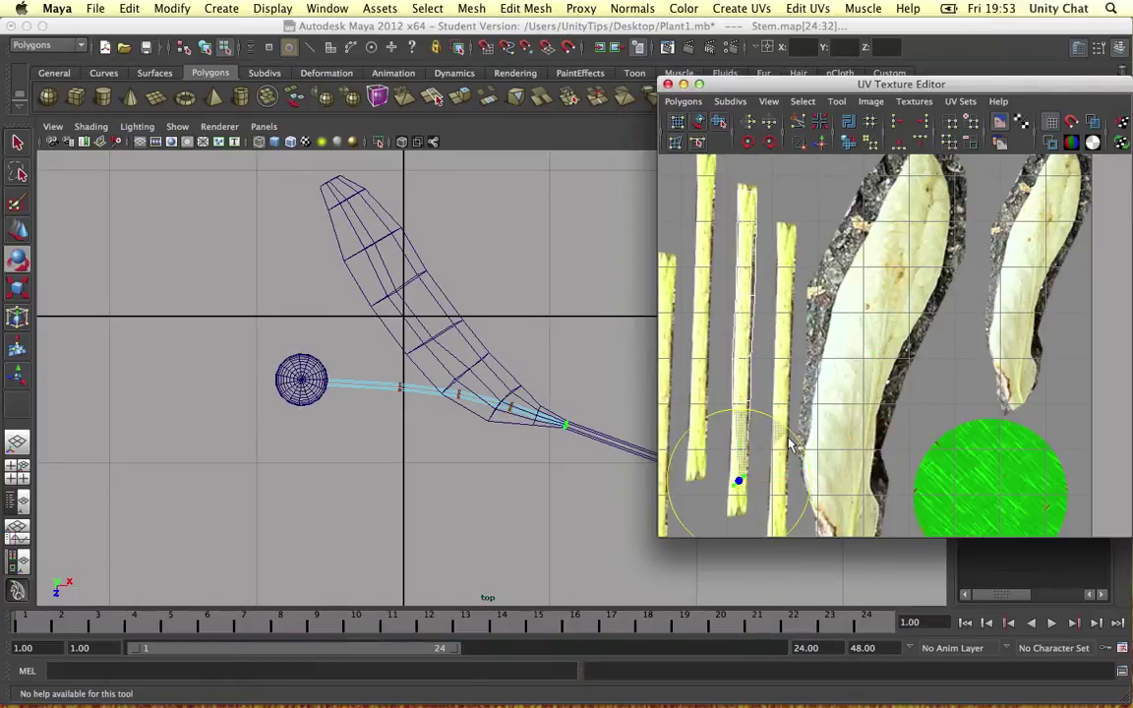
{"action": "key", "text": "w"}
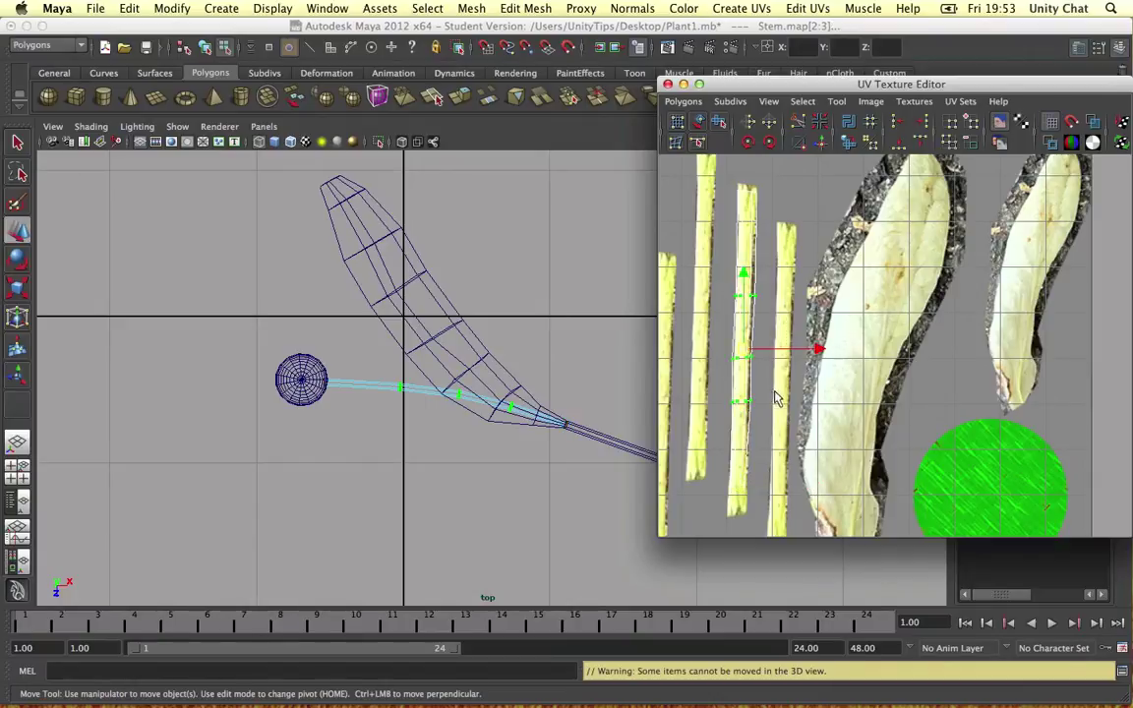
Step: Narrow the stem's UV rows to the stalk picture's width and move the last row down to the stalk's bottom end
{"action": "key", "text": "r"}
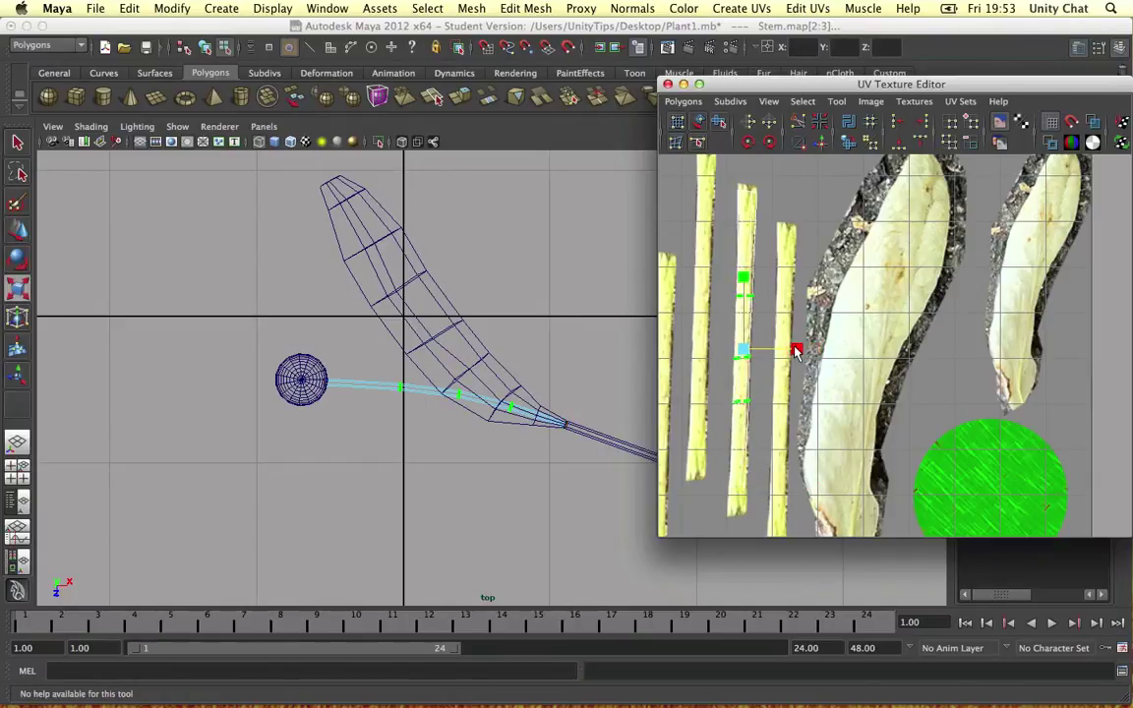
{"action": "left_click", "coordinate": [742, 438]}
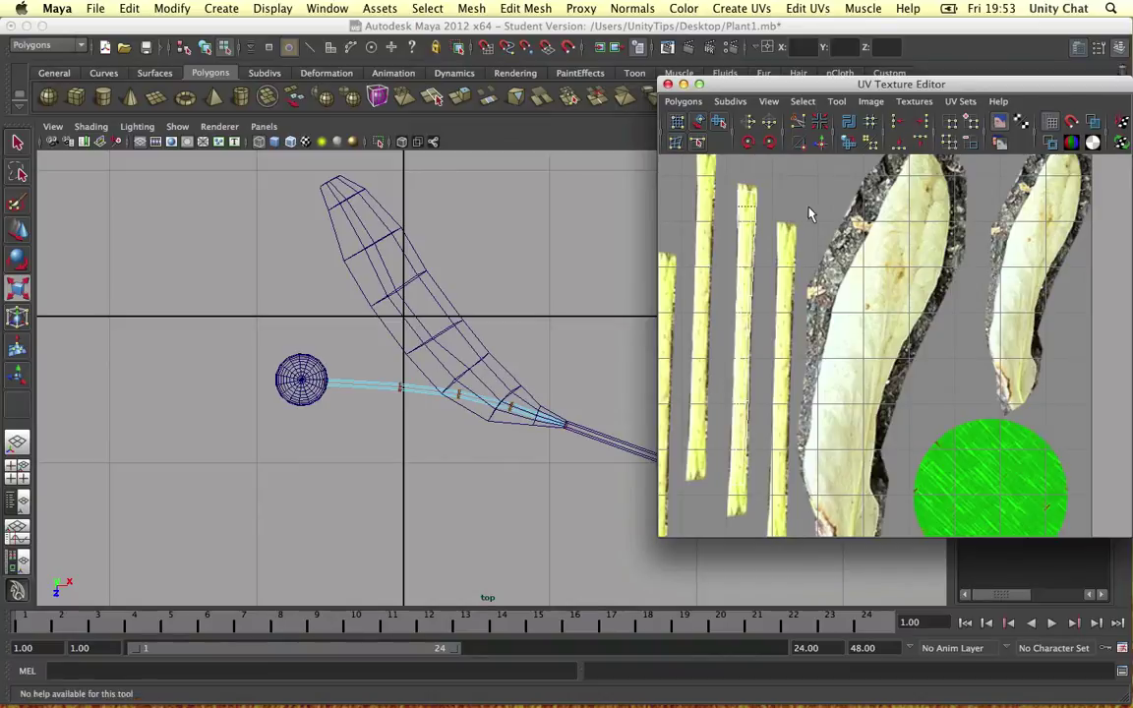
{"action": "left_click_drag", "start_coordinate": [809, 208], "coordinate": [813, 189]}
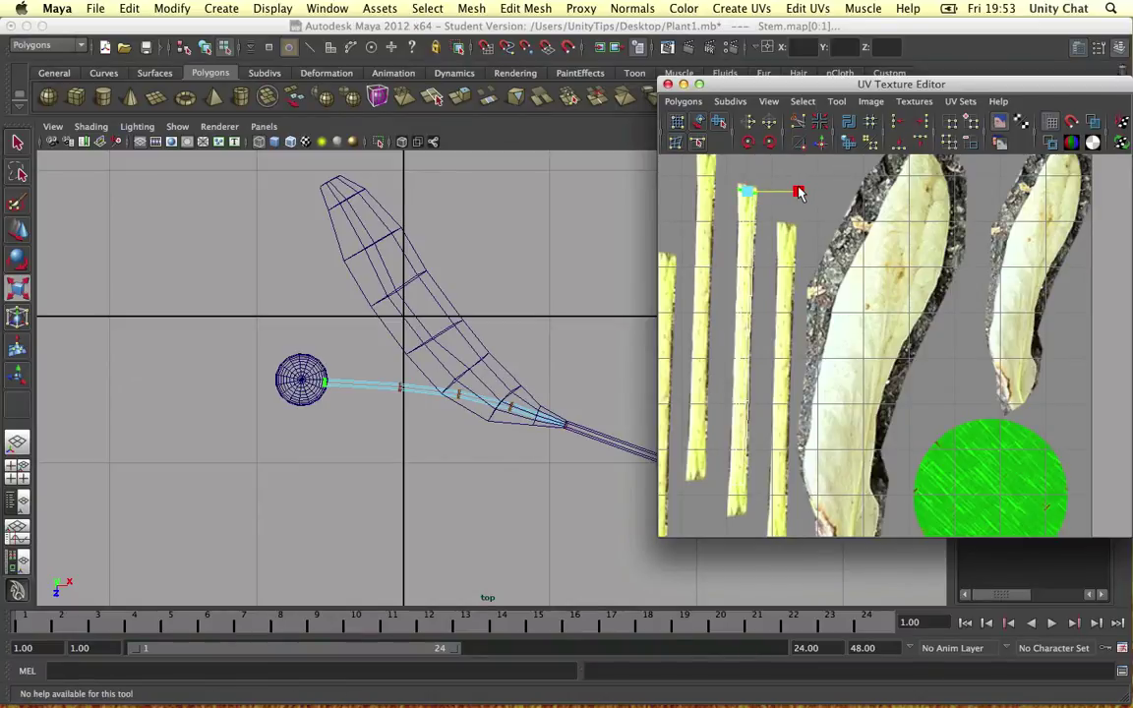
{"action": "left_click_drag", "start_coordinate": [726, 471], "coordinate": [759, 491]}
{"action": "key", "text": "w"}
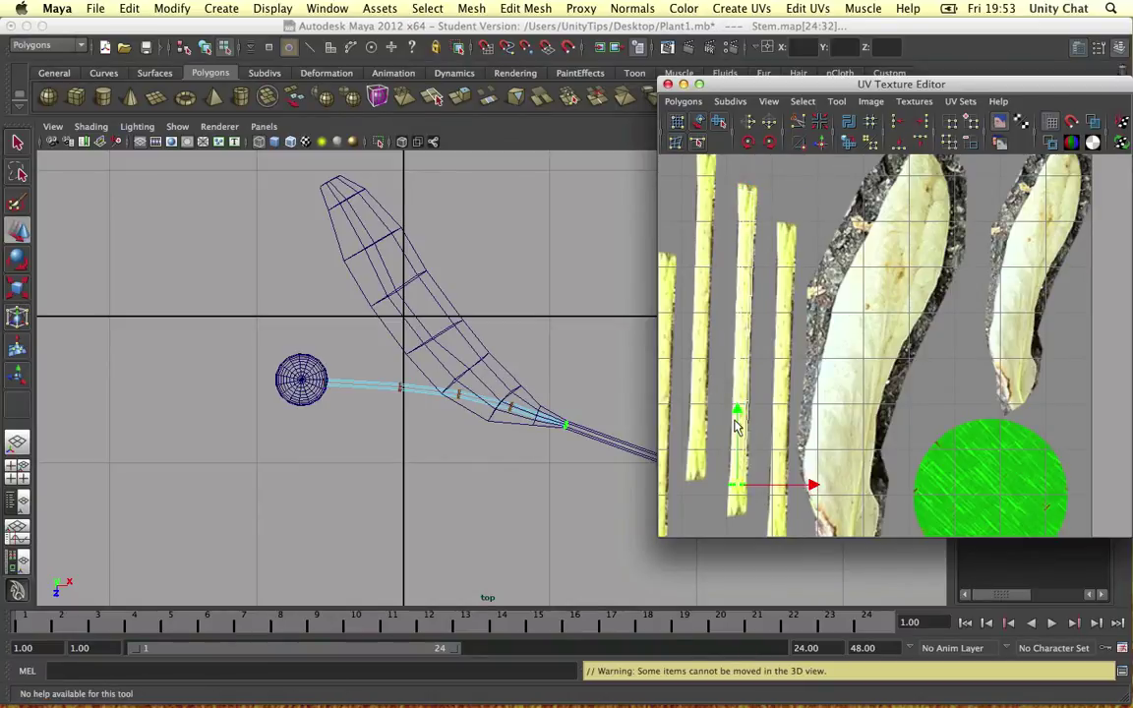
{"action": "left_click_drag", "start_coordinate": [735, 417], "coordinate": [736, 433]}
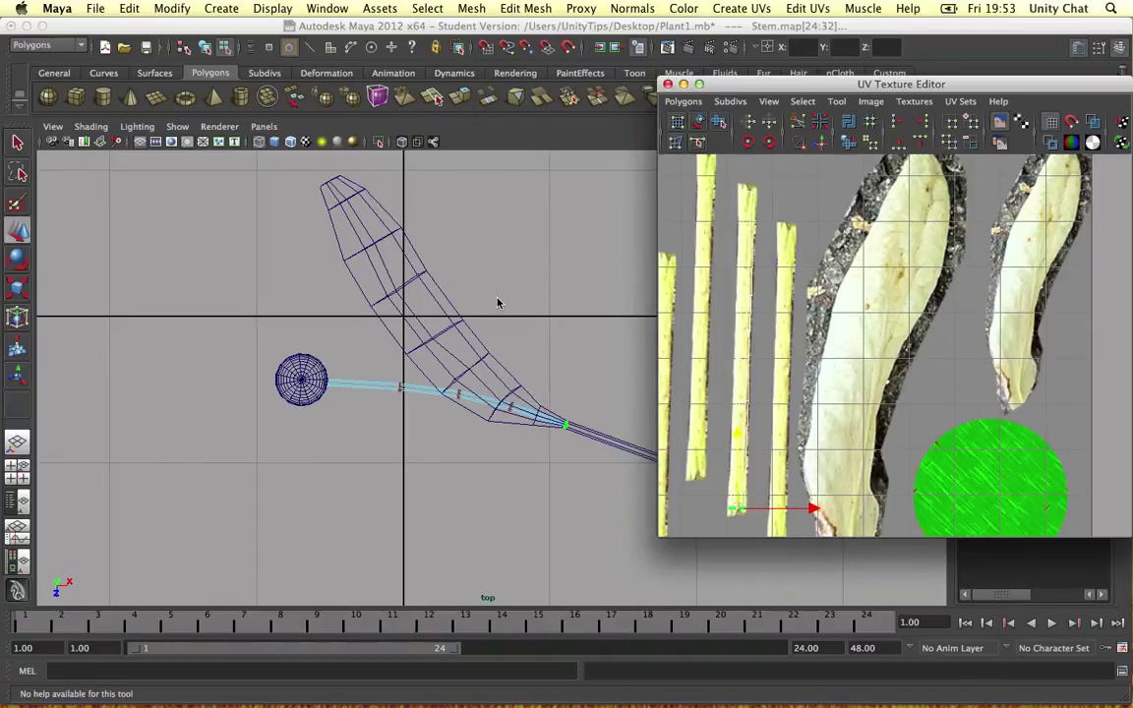
Step: Return to object mode and inspect the textured stem in the perspective view
{"action": "key", "text": "space"}
{"action": "key", "text": "space"}
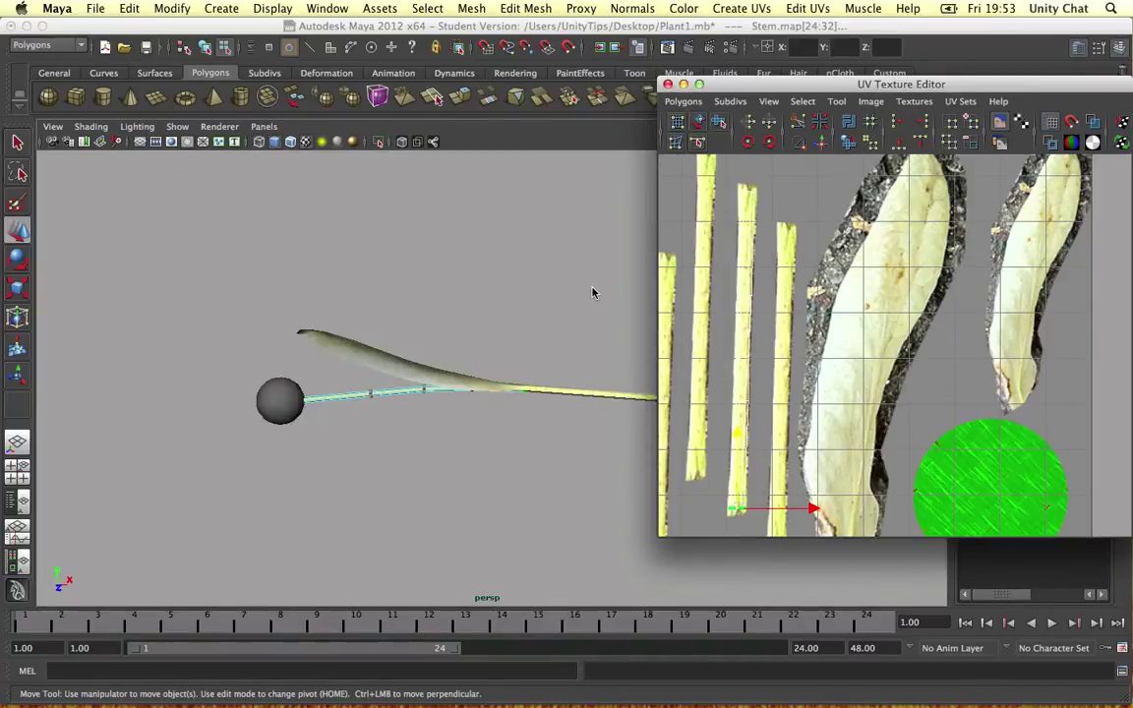
{"action": "left_click_drag", "start_coordinate": [592, 292], "coordinate": [537, 295], "text": "alt"}
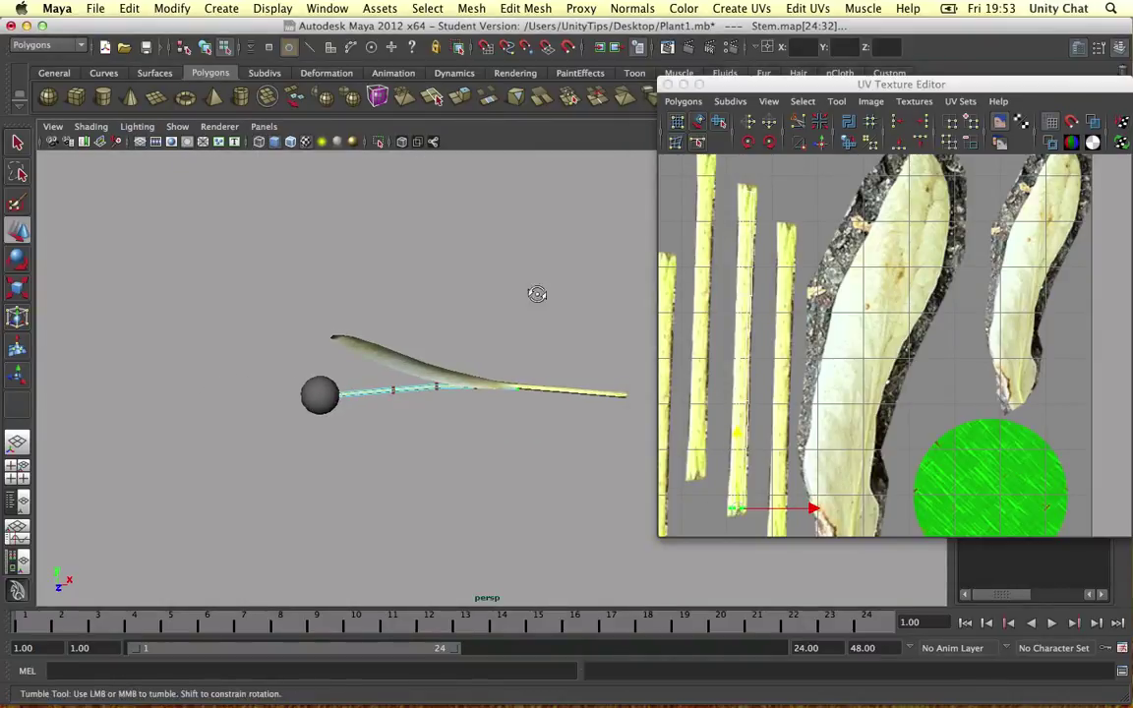
{"action": "right_click_drag", "start_coordinate": [417, 372], "coordinate": [476, 348]}
{"action": "left_click", "coordinate": [481, 339]}
{"action": "scroll", "coordinate": [481, 338], "scroll_direction": "up", "scroll_amount": 5}
{"action": "left_click_drag", "start_coordinate": [492, 333], "coordinate": [398, 356], "text": "alt"}
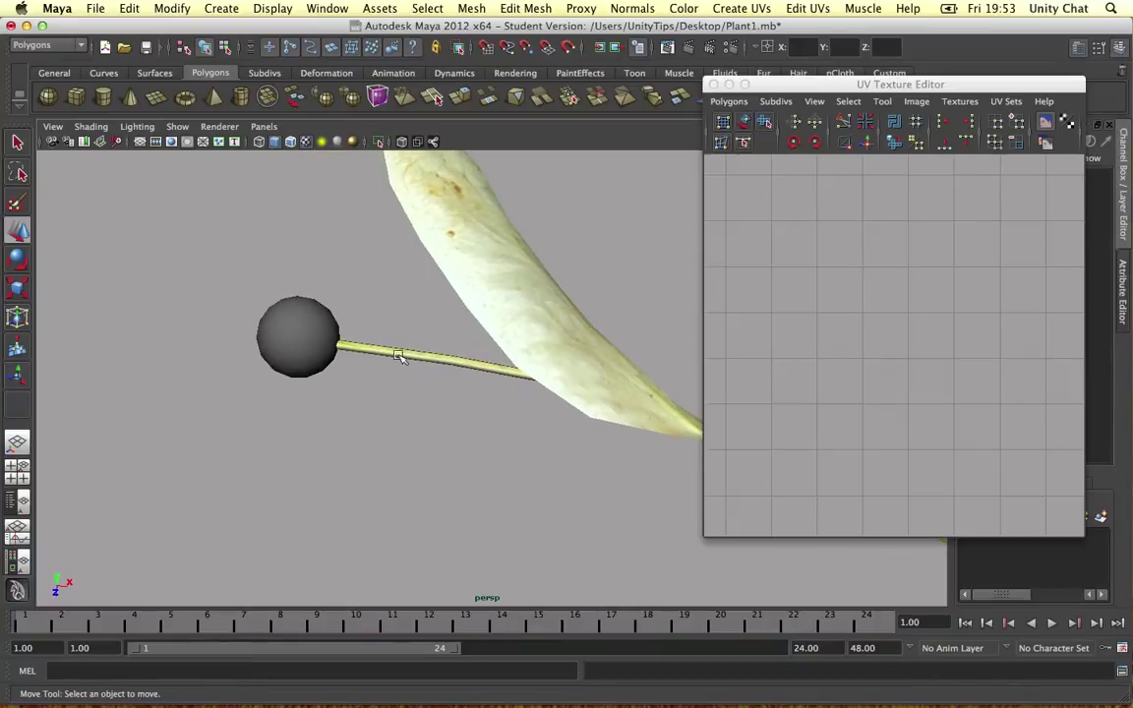
Step: Assign the existing plant texture material to the seed sphere
{"action": "left_click", "coordinate": [298, 334]}
{"action": "left_click_drag", "start_coordinate": [744, 88], "coordinate": [556, 106]}
{"action": "right_click", "coordinate": [298, 336]}
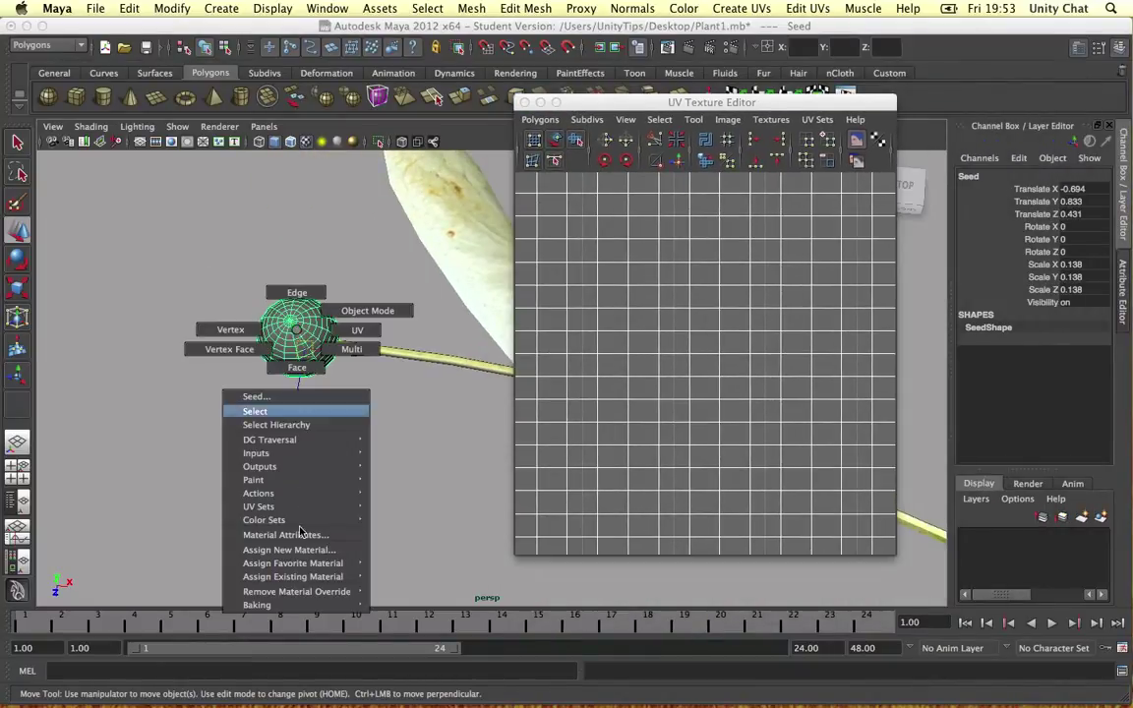
{"action": "left_click", "coordinate": [403, 593]}
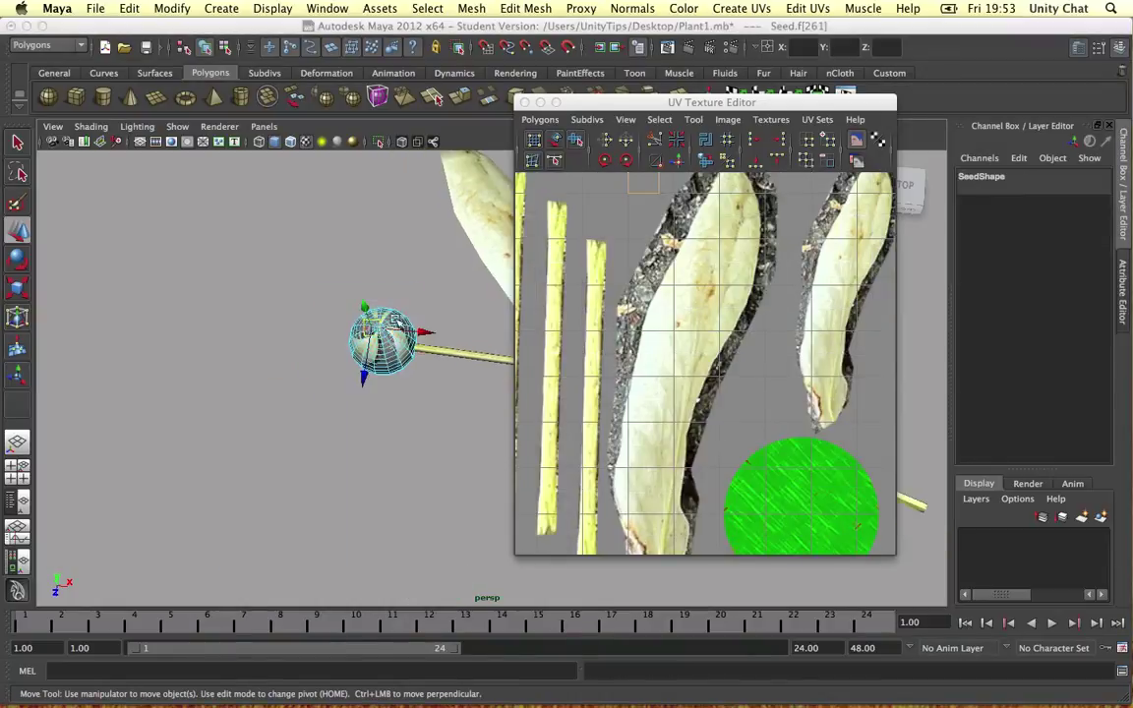
Step: Select all of the seed's faces and apply a spherical UV mapping to them
{"action": "left_click_drag", "start_coordinate": [298, 275], "coordinate": [418, 386]}
{"action": "left_click", "coordinate": [742, 8]}
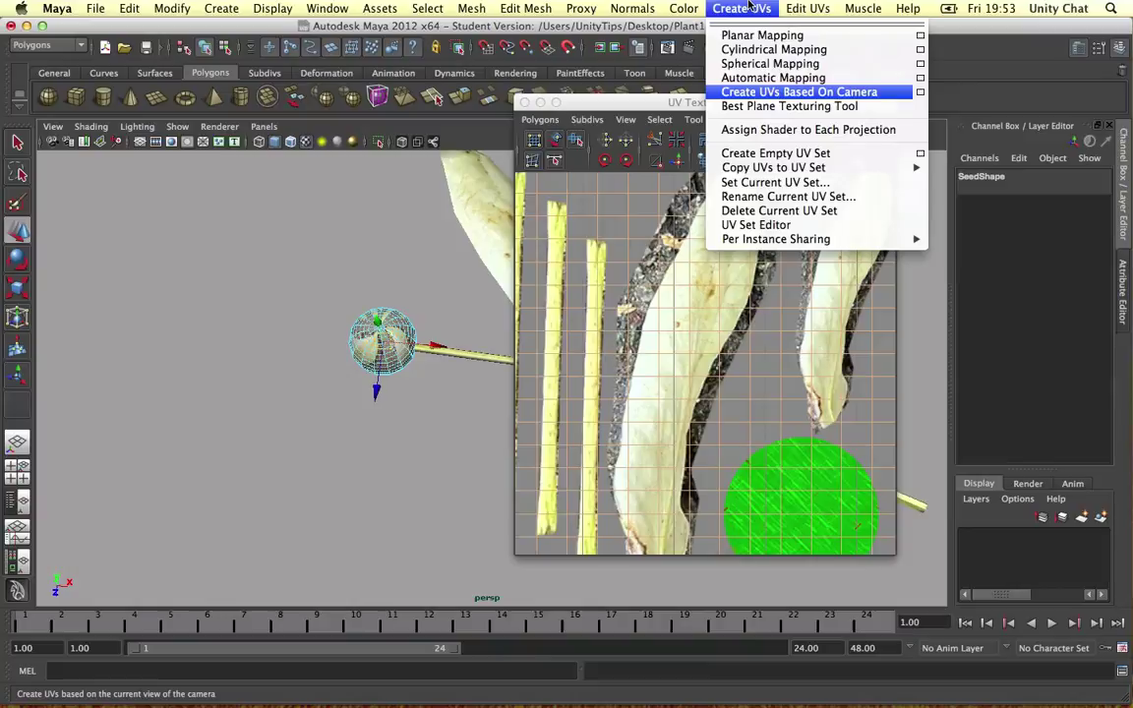
{"action": "left_click", "coordinate": [776, 65]}
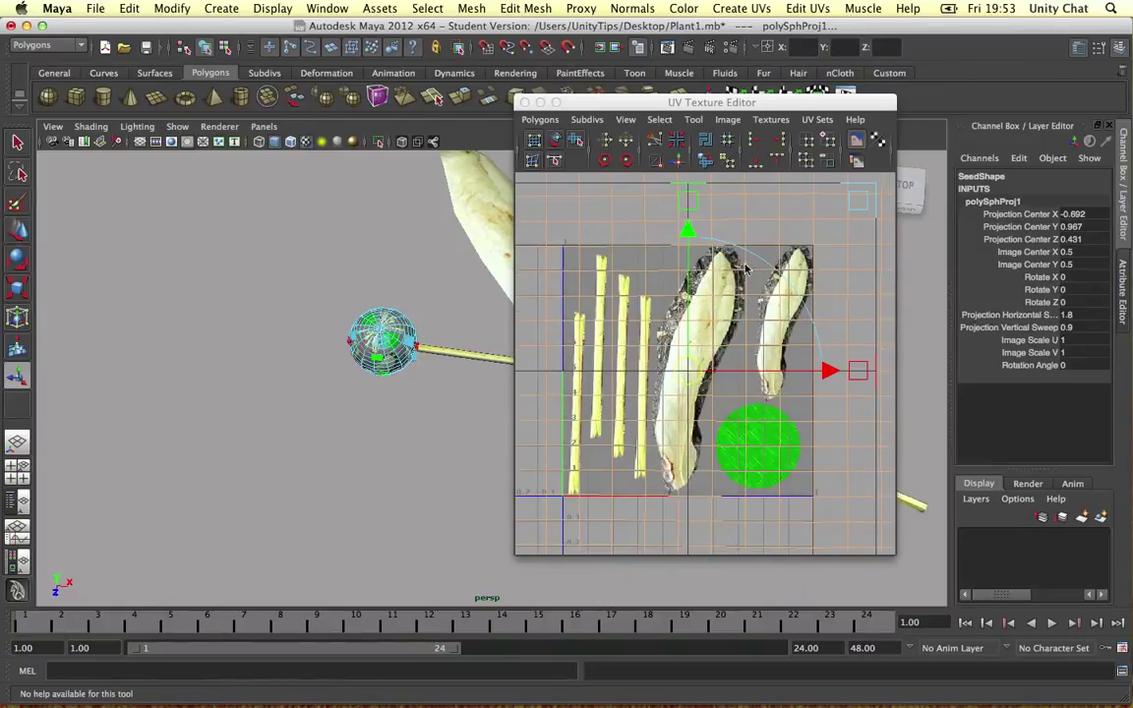
Step: Select all of the seed's UVs, scale them down and move them over the green circle of the texture
{"action": "scroll", "coordinate": [736, 270], "scroll_direction": "down", "scroll_amount": 3}
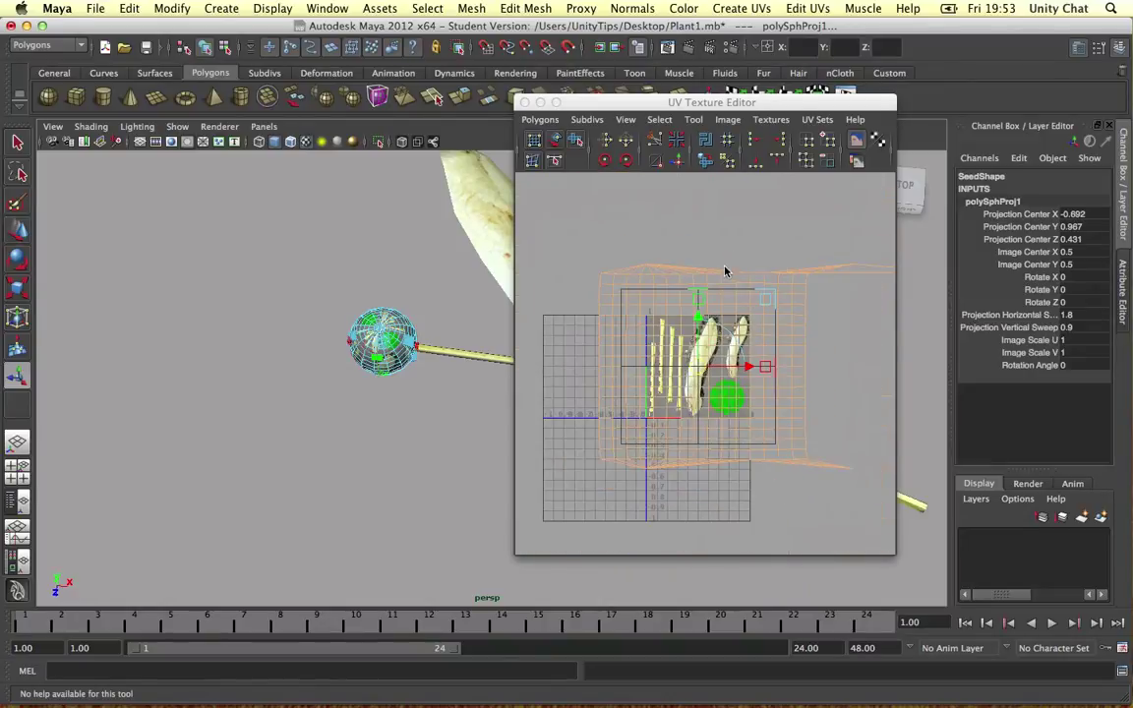
{"action": "scroll", "coordinate": [719, 350], "scroll_direction": "up", "scroll_amount": 3}
{"action": "right_click", "coordinate": [720, 350]}
{"action": "right_click_drag", "start_coordinate": [719, 348], "coordinate": [777, 348]}
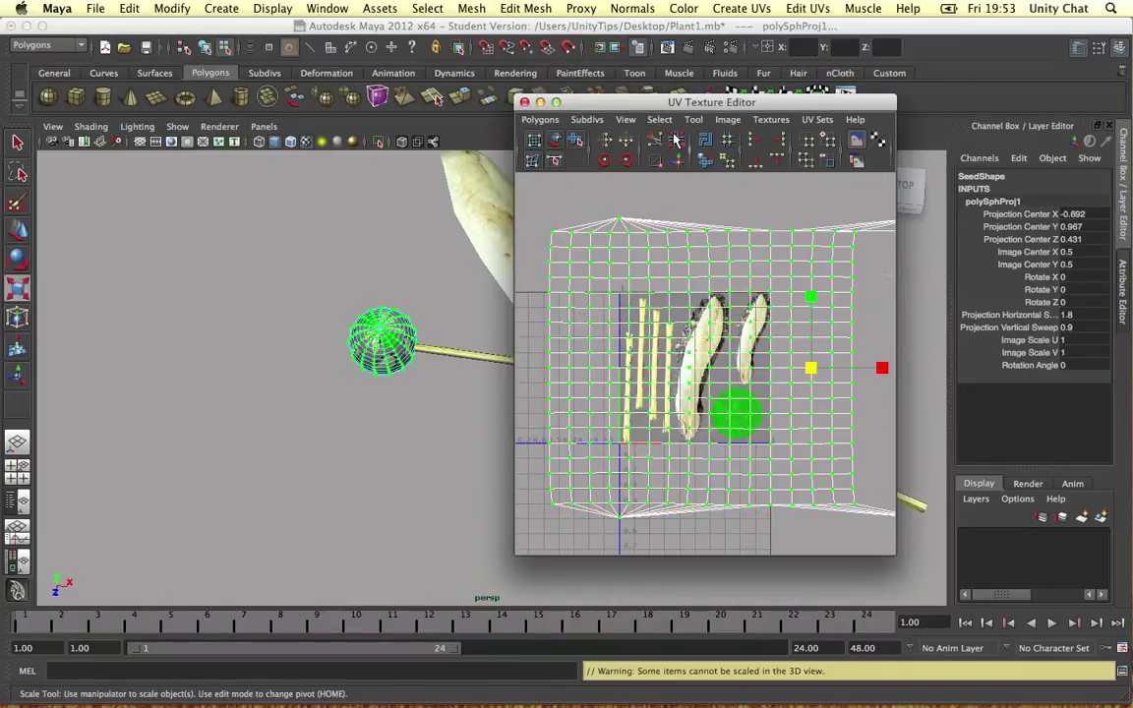
{"action": "left_click_drag", "start_coordinate": [811, 368], "coordinate": [752, 391]}
{"action": "key", "text": "w"}
{"action": "left_click_drag", "start_coordinate": [812, 369], "coordinate": [758, 418]}
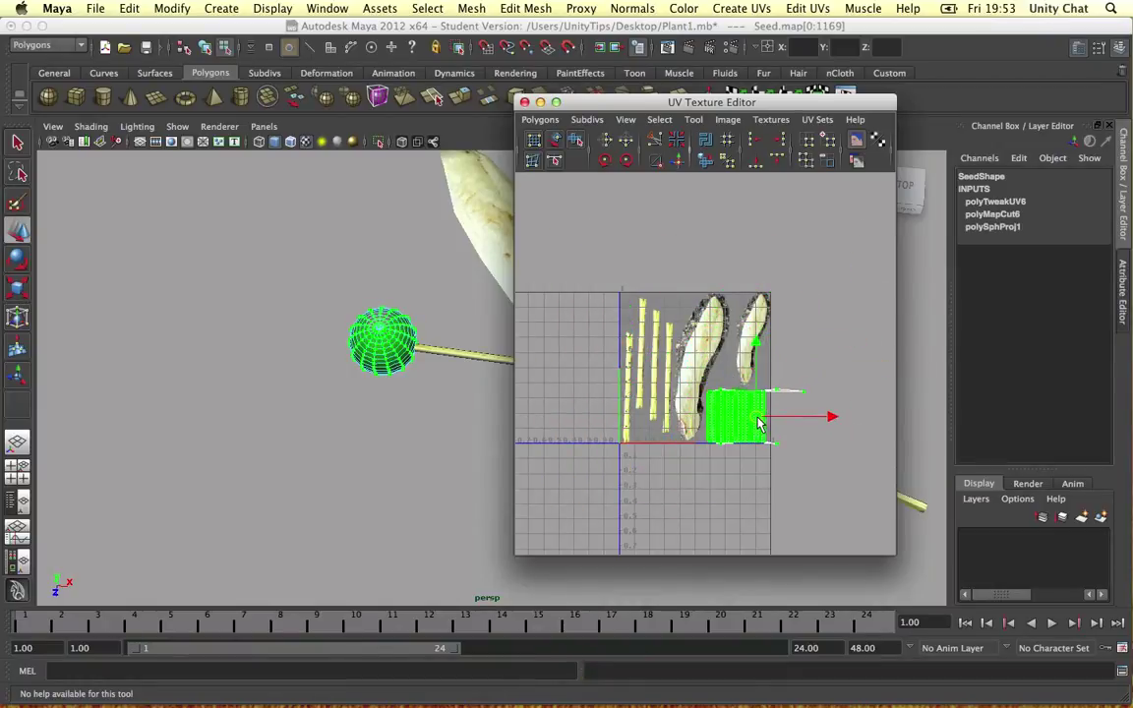
Step: Shrink the seed's UVs further and position them completely inside the green circle
{"action": "key", "text": "r"}
{"action": "scroll", "coordinate": [754, 418], "scroll_direction": "up", "scroll_amount": 3}
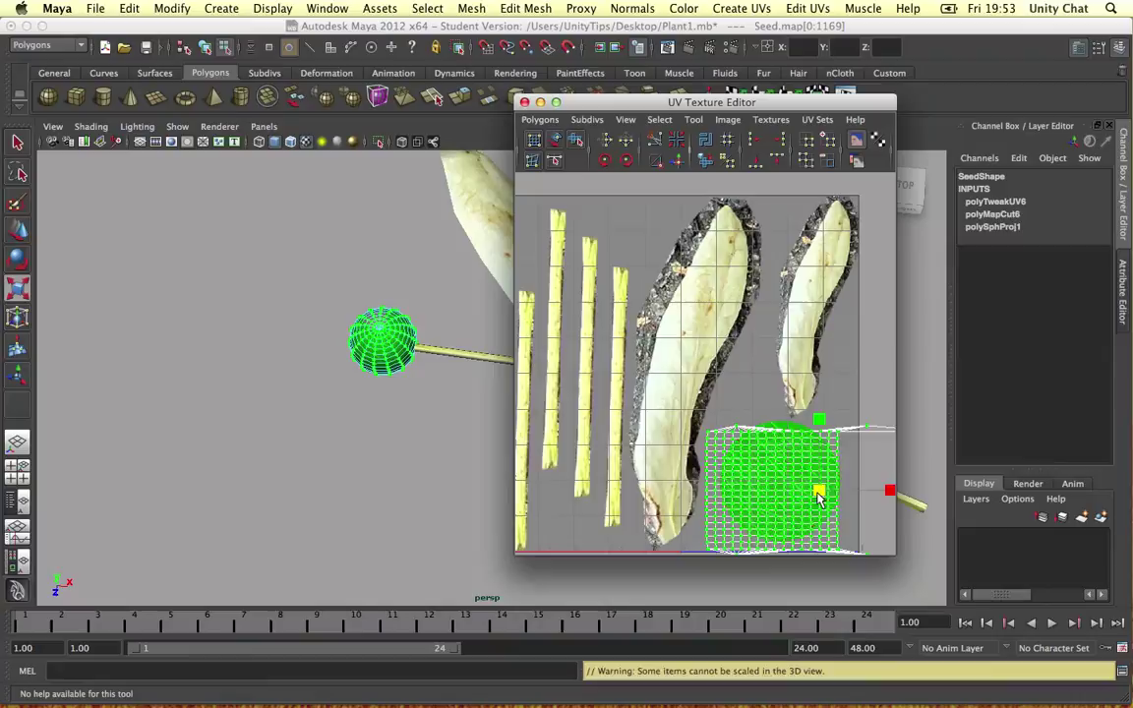
{"action": "left_click_drag", "start_coordinate": [819, 497], "coordinate": [784, 538]}
{"action": "key", "text": "w"}
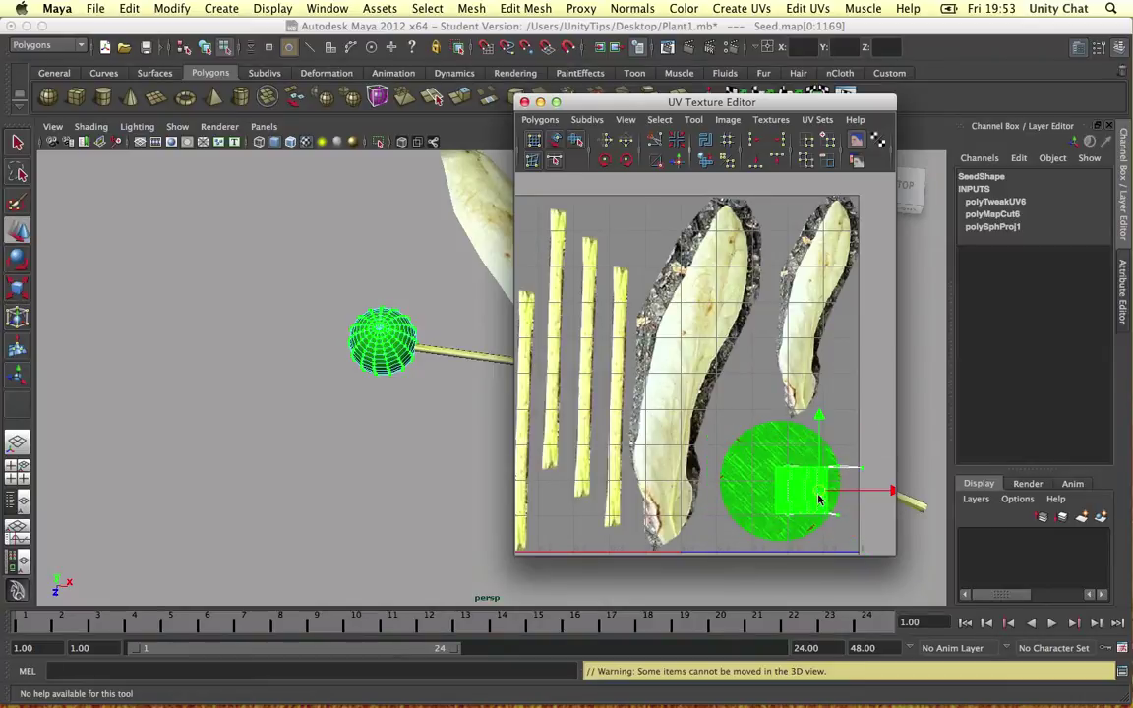
{"action": "left_click_drag", "start_coordinate": [823, 492], "coordinate": [793, 492]}
Step: Return the seed to object mode and inspect the textured seed, stem and leaf from several angles
{"action": "right_click_drag", "start_coordinate": [381, 315], "coordinate": [420, 292]}
{"action": "scroll", "coordinate": [399, 297], "scroll_direction": "up", "scroll_amount": 3}
{"action": "left_click_drag", "start_coordinate": [395, 299], "coordinate": [625, 258], "text": "alt"}
{"action": "left_click", "coordinate": [423, 267]}
{"action": "middle_click_drag", "start_coordinate": [384, 285], "coordinate": [338, 213], "text": "alt"}
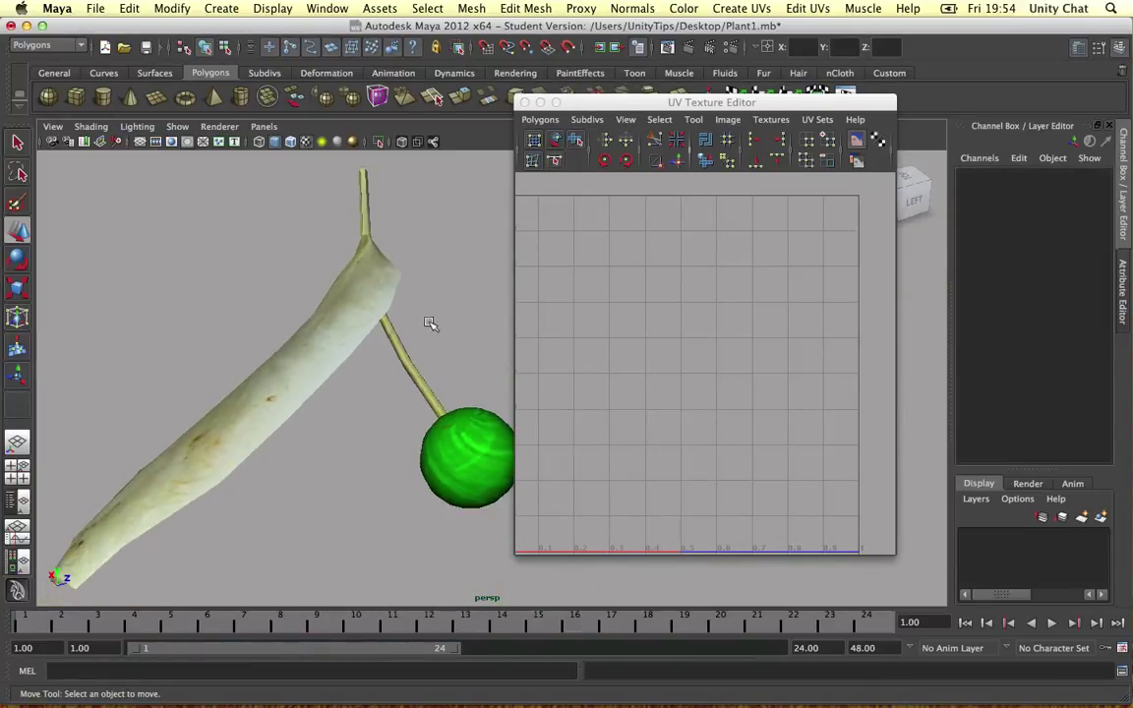
{"action": "left_click_drag", "start_coordinate": [439, 323], "coordinate": [252, 337], "text": "alt"}
{"action": "scroll", "coordinate": [310, 333], "scroll_direction": "up", "scroll_amount": 5}
{"action": "left_click_drag", "start_coordinate": [358, 318], "coordinate": [246, 312], "text": "alt"}
{"action": "scroll", "coordinate": [250, 309], "scroll_direction": "down", "scroll_amount": 5}
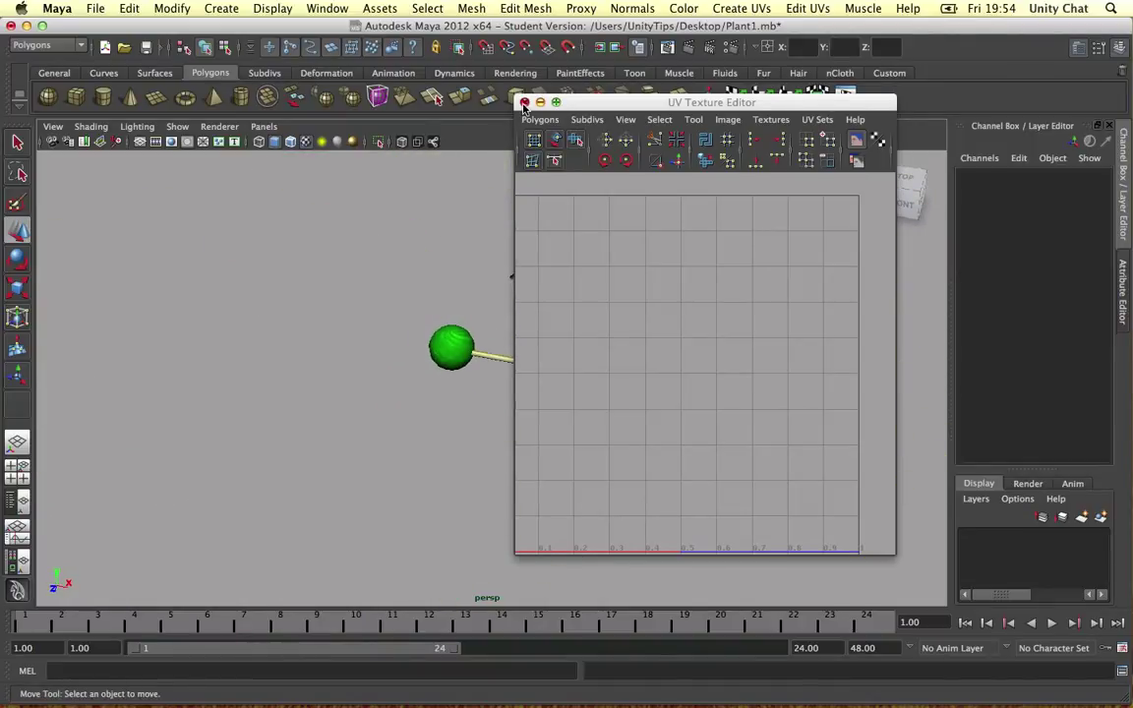
Step: Close the UV Texture Editor and look over the whole textured plant
{"action": "left_click", "coordinate": [524, 103]}
{"action": "scroll", "coordinate": [589, 256], "scroll_direction": "up", "scroll_amount": 5}
{"action": "left_click_drag", "start_coordinate": [590, 256], "coordinate": [513, 280], "text": "alt"}
{"action": "scroll", "coordinate": [509, 284], "scroll_direction": "down", "scroll_amount": 5}
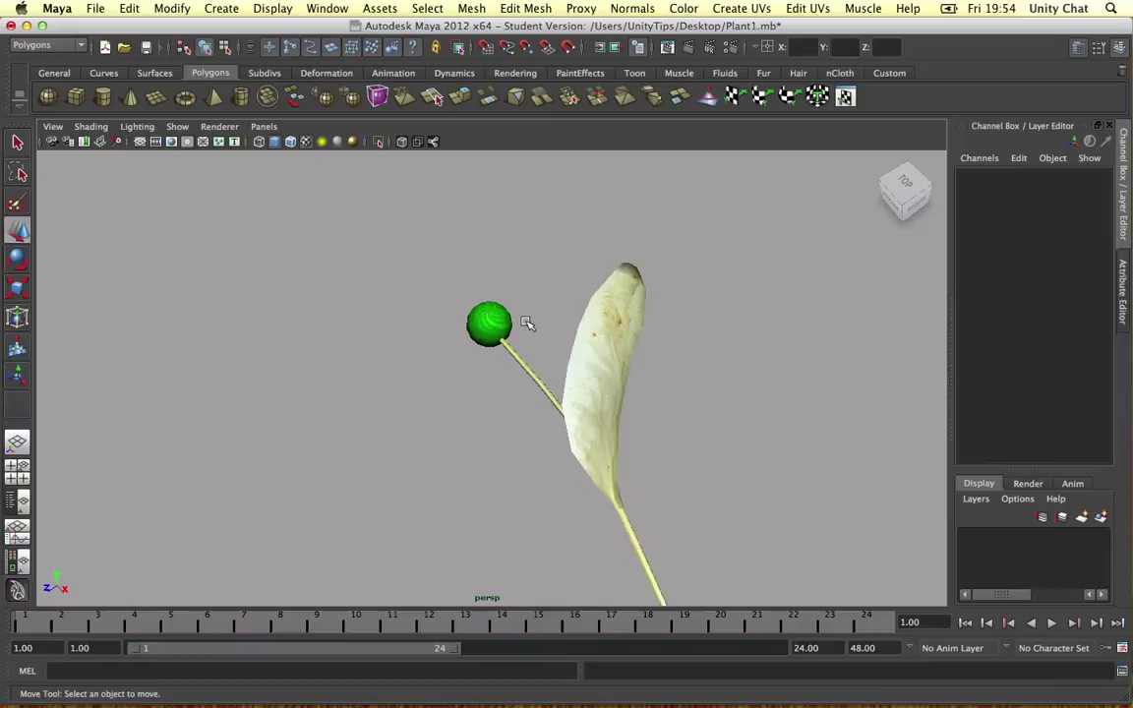
{"action": "left_click_drag", "start_coordinate": [497, 368], "coordinate": [473, 372], "text": "alt"}
Step: Export the whole plant as FBX to MountainSideYT/Assets/Models, replacing Plant1.fbx
{"action": "left_click_drag", "start_coordinate": [434, 262], "coordinate": [605, 340]}
{"action": "right_click", "coordinate": [598, 377]}
{"action": "left_click", "coordinate": [57, 8]}
{"action": "mouse_move", "coordinate": [96, 8]}
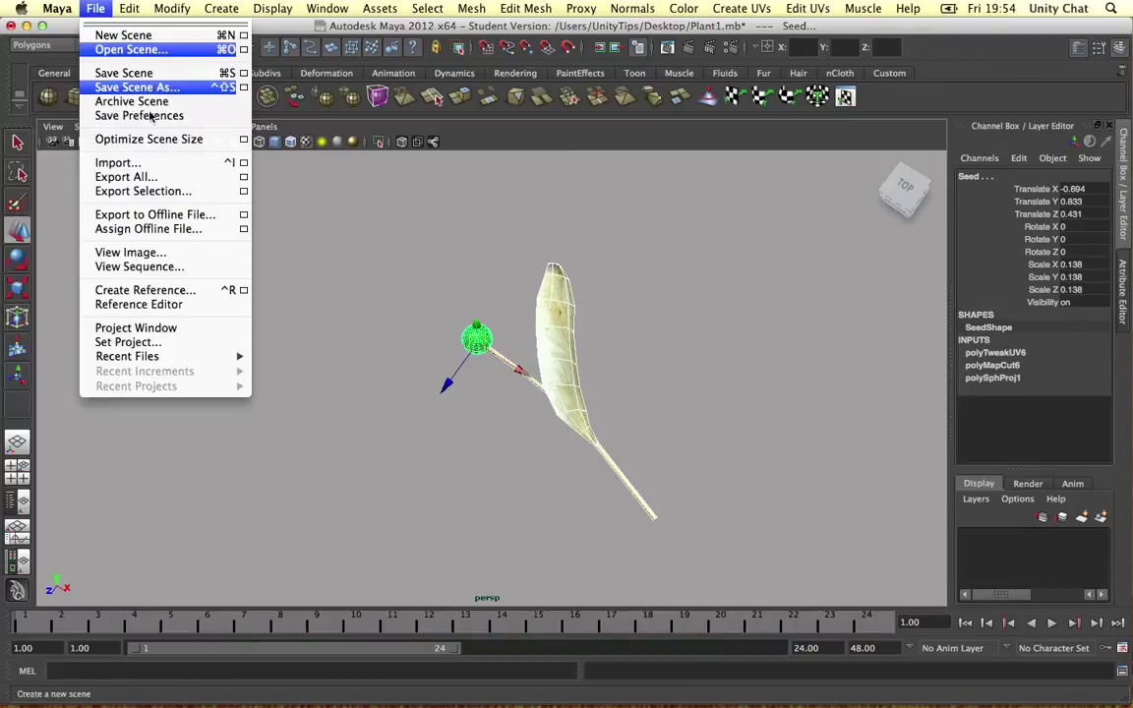
{"action": "left_click", "coordinate": [163, 197]}
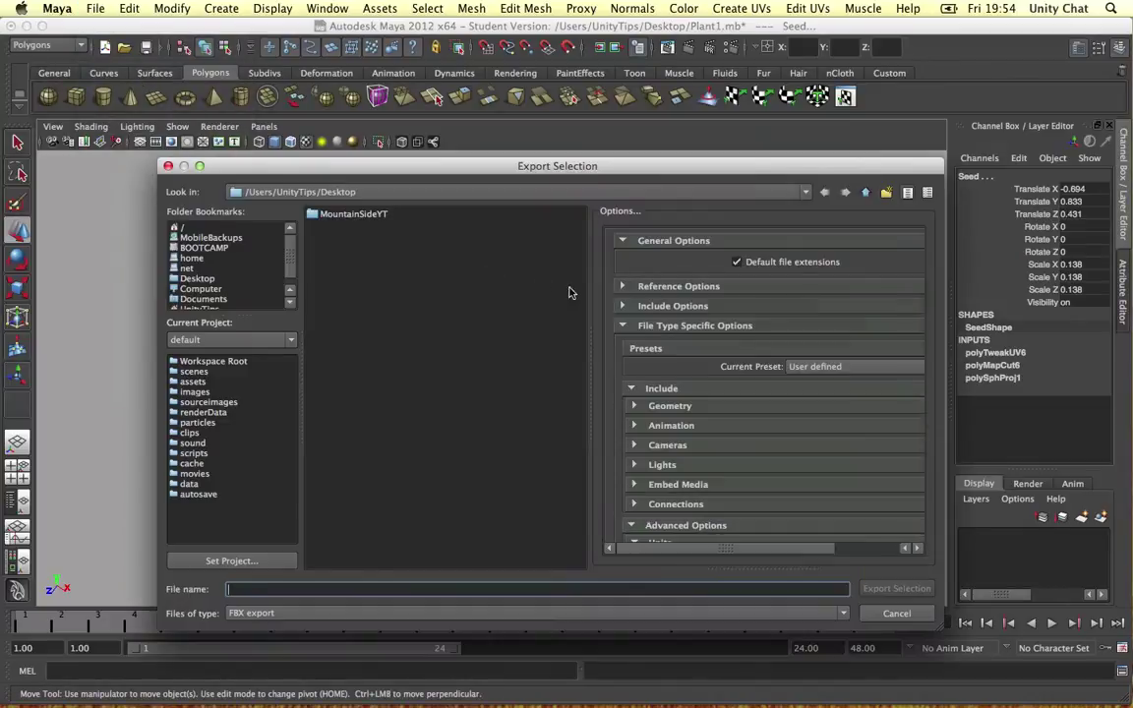
{"action": "double_click", "coordinate": [359, 352]}
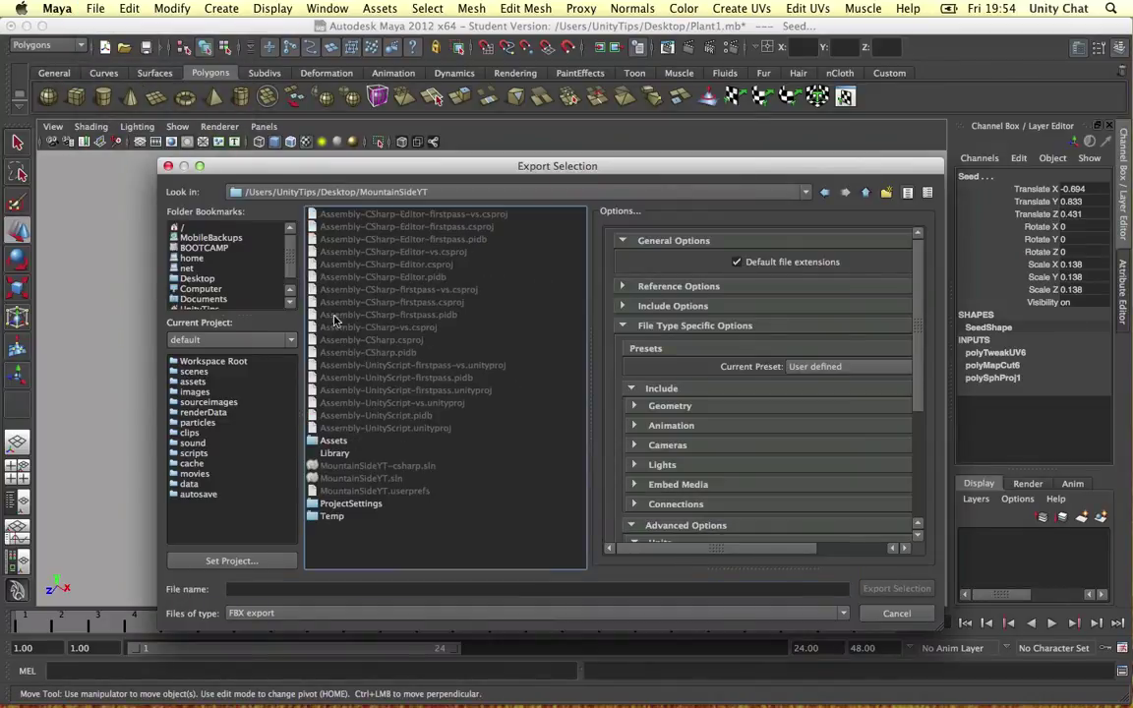
{"action": "double_click", "coordinate": [334, 439]}
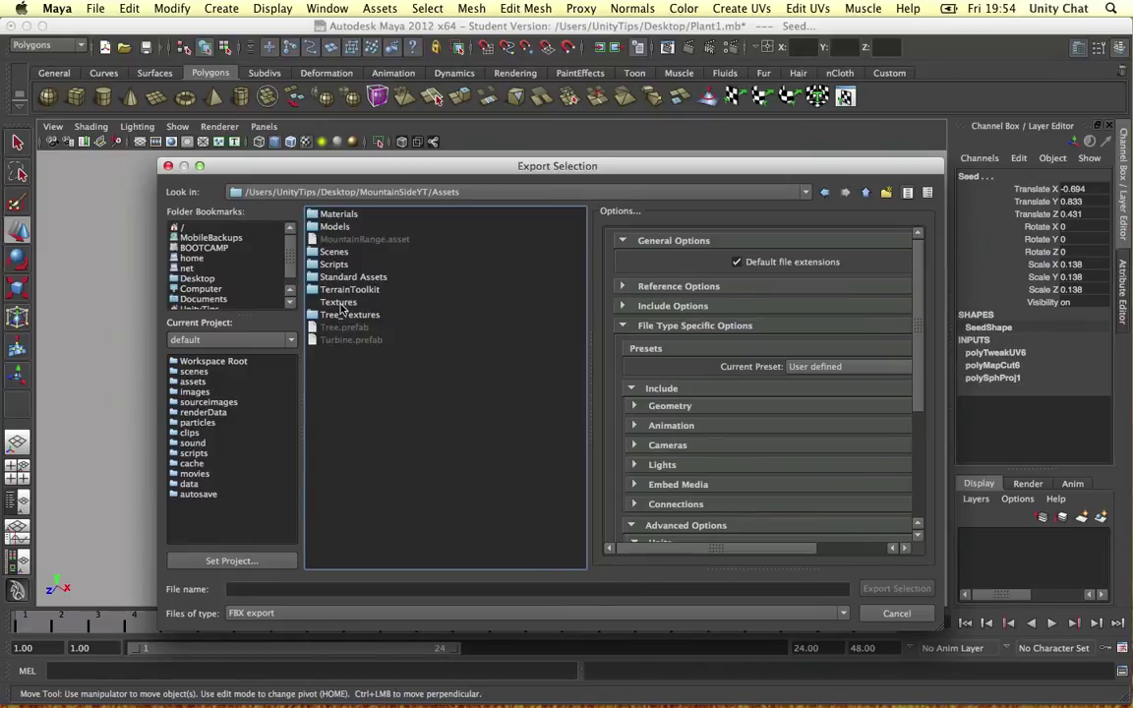
{"action": "double_click", "coordinate": [335, 228]}
{"action": "double_click", "coordinate": [338, 240]}
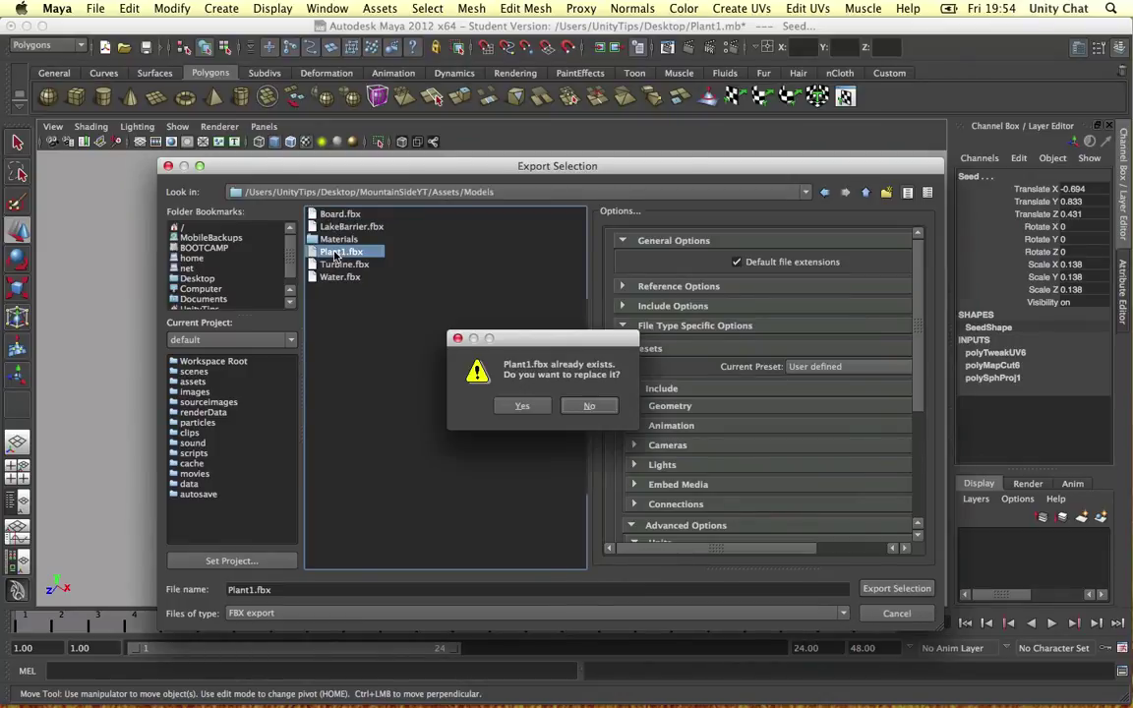
{"action": "left_click", "coordinate": [519, 404]}
{"action": "left_click", "coordinate": [454, 385]}
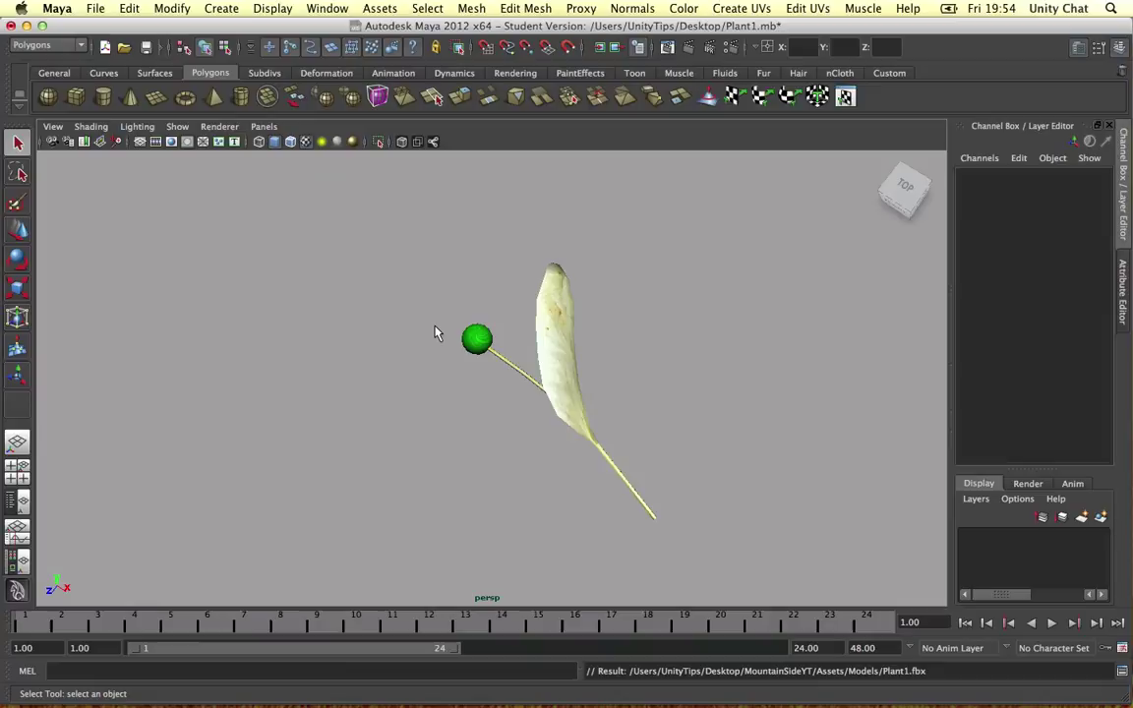
Step: Switch to Unity and delete the old Plant1 object from the scene
{"action": "key", "text": "ctrl+Left"}
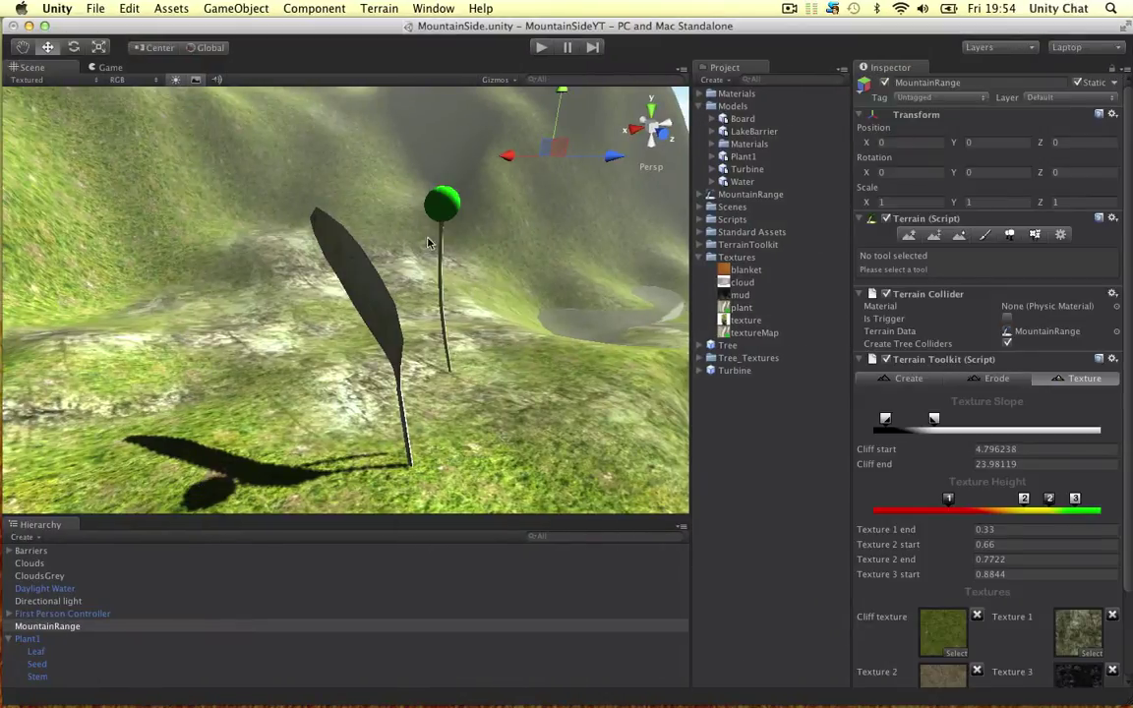
{"action": "left_click", "coordinate": [440, 203]}
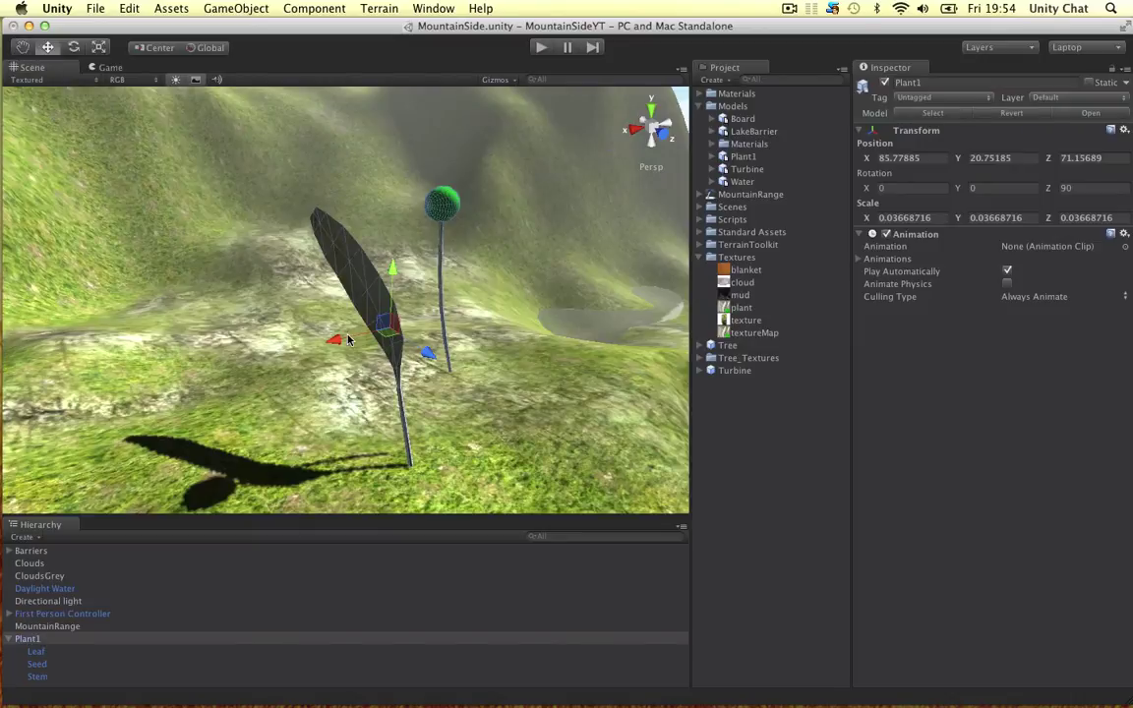
{"action": "left_click_drag", "start_coordinate": [348, 341], "coordinate": [224, 508]}
{"action": "right_click", "coordinate": [47, 639]}
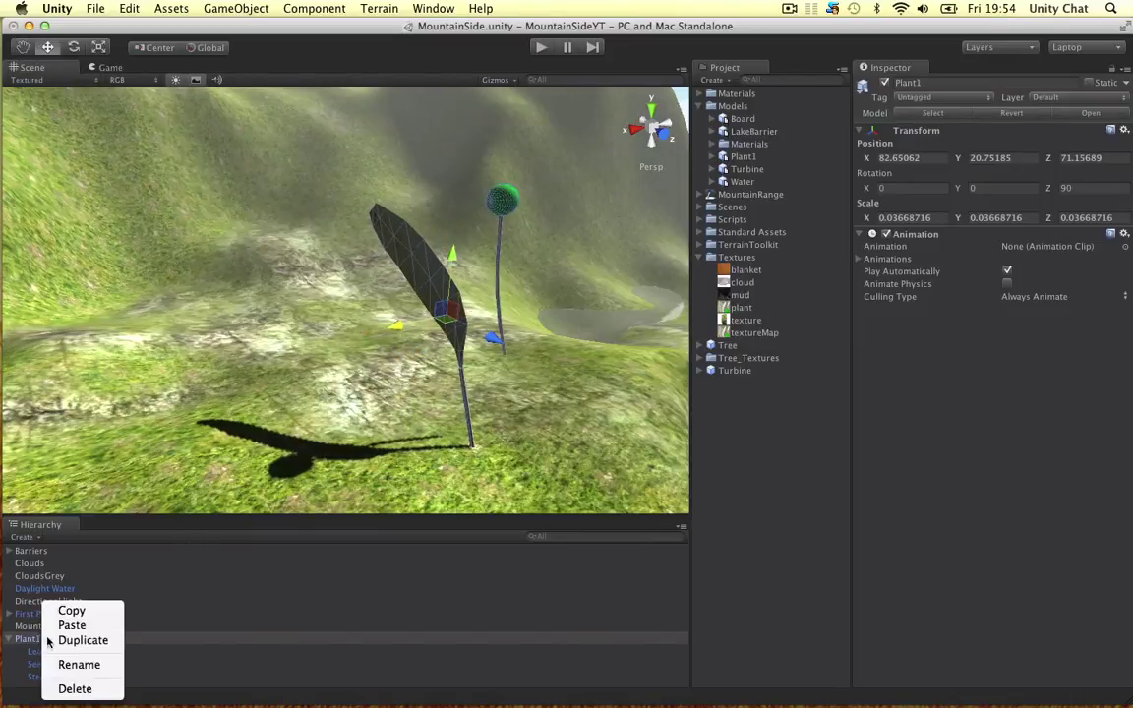
{"action": "left_click", "coordinate": [93, 688]}
Step: Try placing the re-exported Plant1 model in the scene, frame it, and undo the placement
{"action": "left_click", "coordinate": [750, 159]}
{"action": "right_click_drag", "start_coordinate": [939, 422], "coordinate": [846, 508]}
{"action": "left_click_drag", "start_coordinate": [844, 508], "coordinate": [787, 293]}
{"action": "left_click_drag", "start_coordinate": [755, 159], "coordinate": [420, 324]}
{"action": "key", "text": "f"}
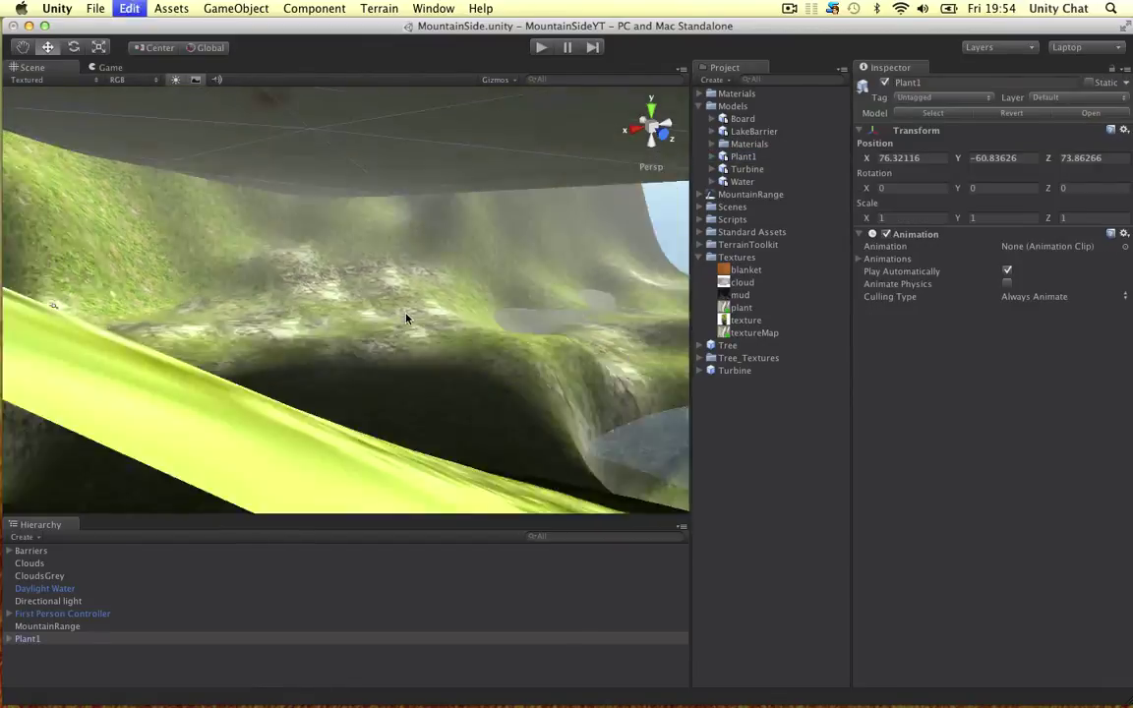
{"action": "key", "text": "super+z"}
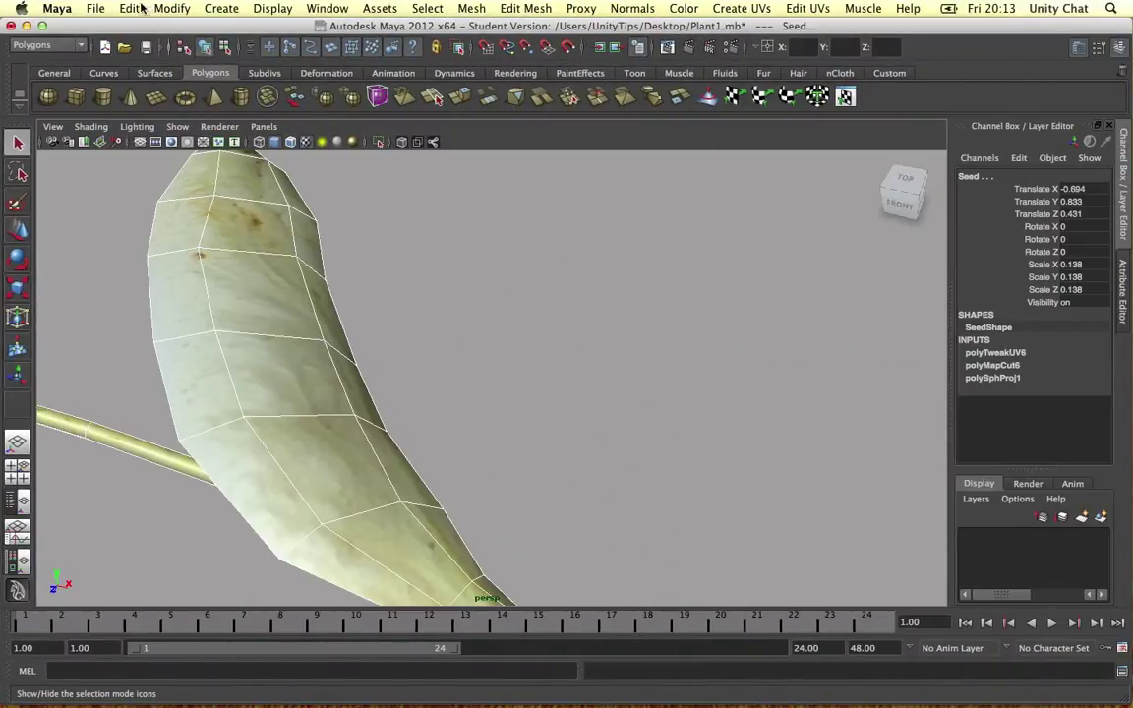
Step: Switch to Maya and group the selected leaf, stem and seed into one object
{"action": "left_click", "coordinate": [138, 7]}
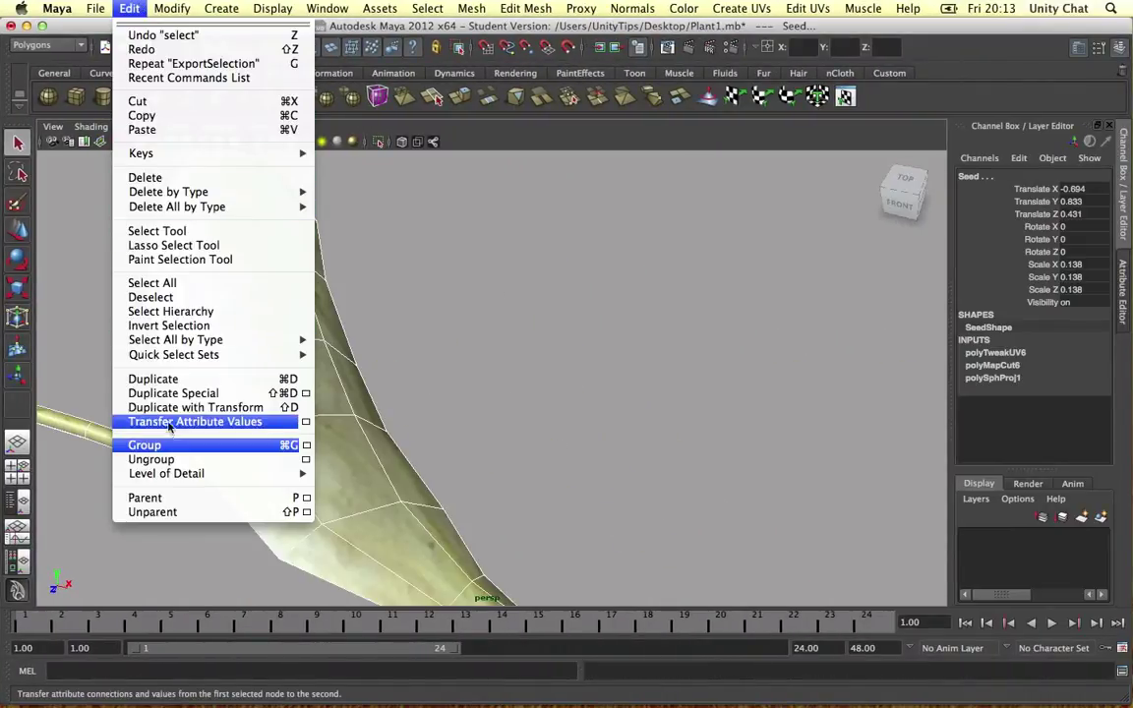
{"action": "left_click", "coordinate": [179, 444]}
{"action": "scroll", "coordinate": [381, 355], "scroll_direction": "up", "scroll_amount": 10}
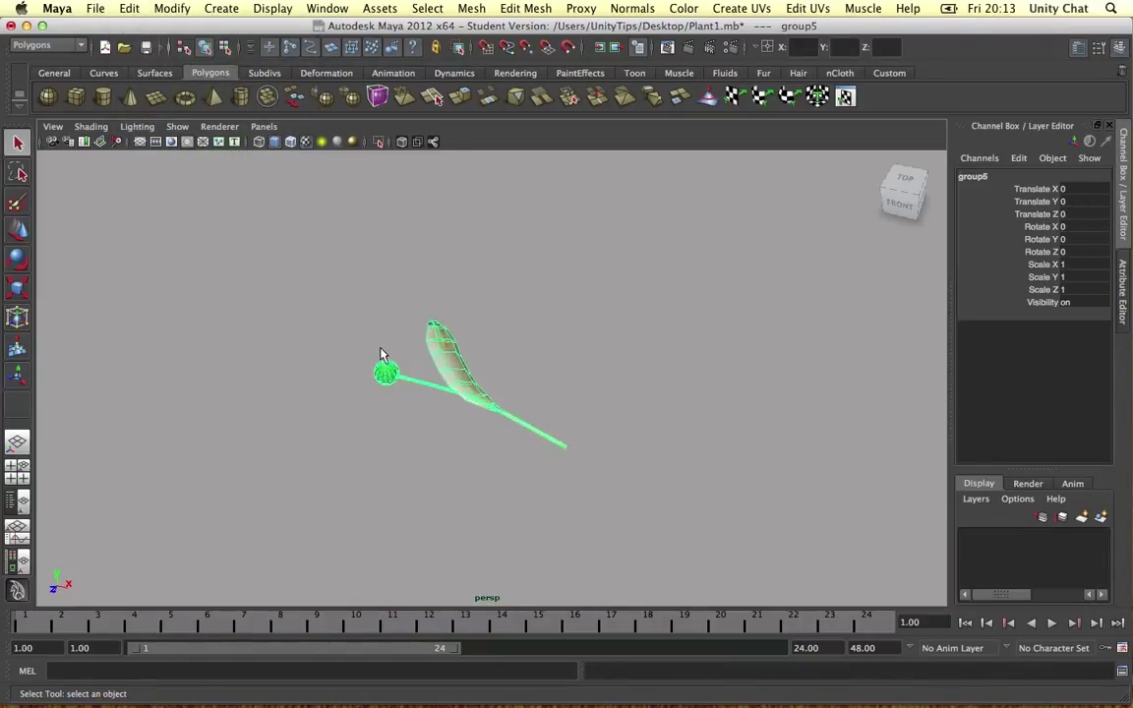
{"action": "scroll", "coordinate": [399, 366], "scroll_direction": "down", "scroll_amount": 10}
{"action": "scroll", "coordinate": [427, 368], "scroll_direction": "up", "scroll_amount": 1}
Step: Raise the plant group's pivot point from below the model to the height of the leaf
{"action": "key", "text": "w"}
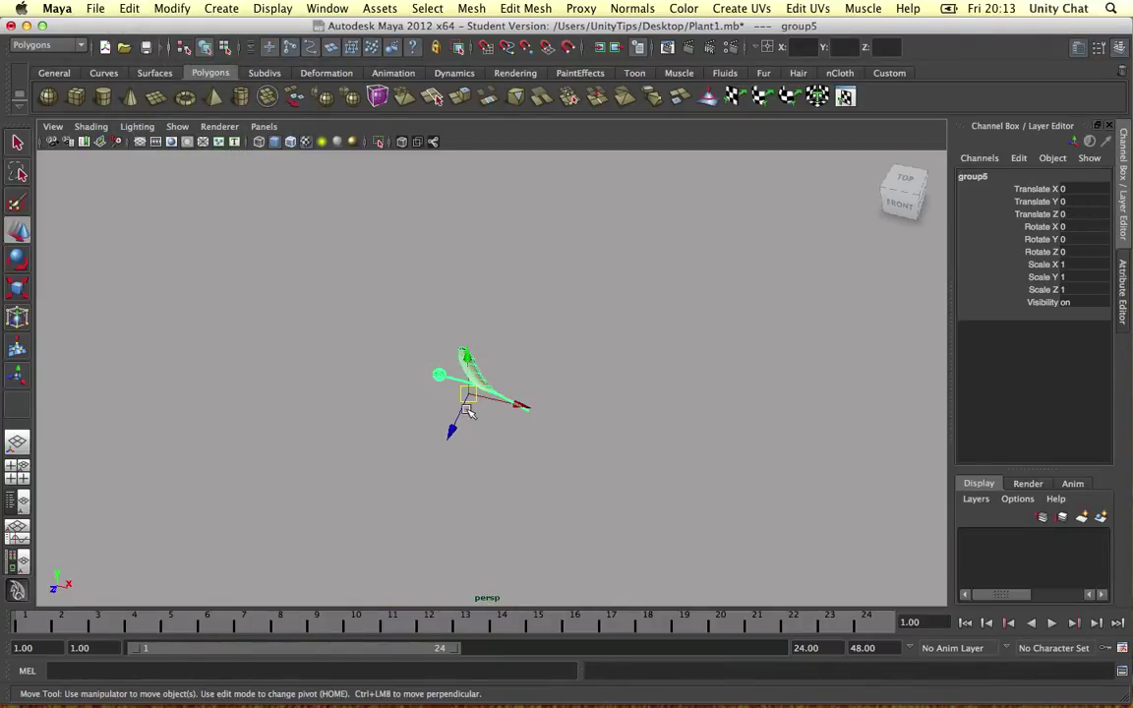
{"action": "key", "text": "f"}
{"action": "left_click_drag", "start_coordinate": [470, 398], "coordinate": [492, 380], "text": "alt"}
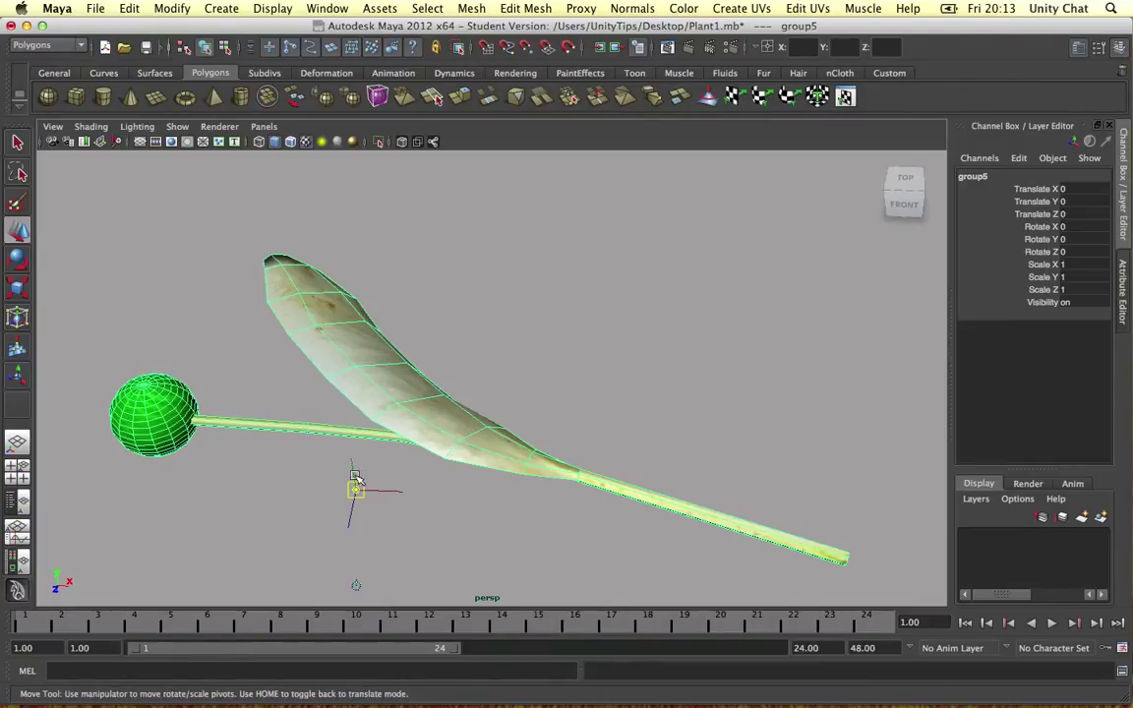
{"action": "key", "text": "Home"}
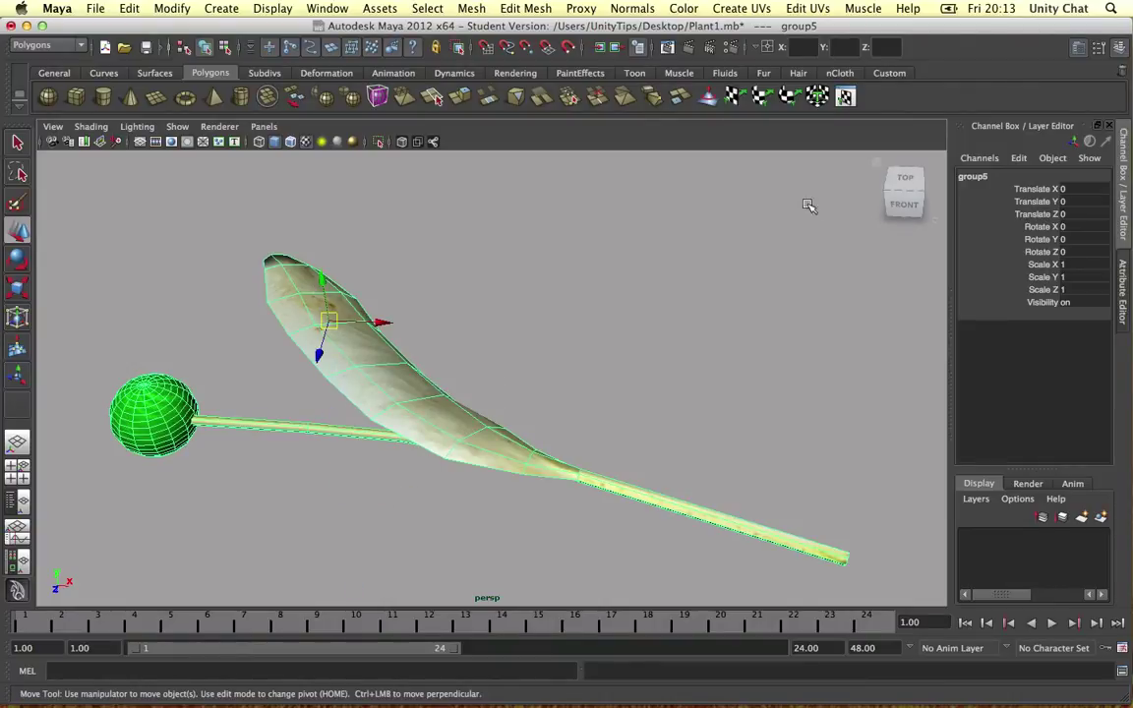
Step: Move the group's pivot point to the lower end of the stalk in the top view
{"action": "left_click_drag", "start_coordinate": [900, 184], "coordinate": [590, 346]}
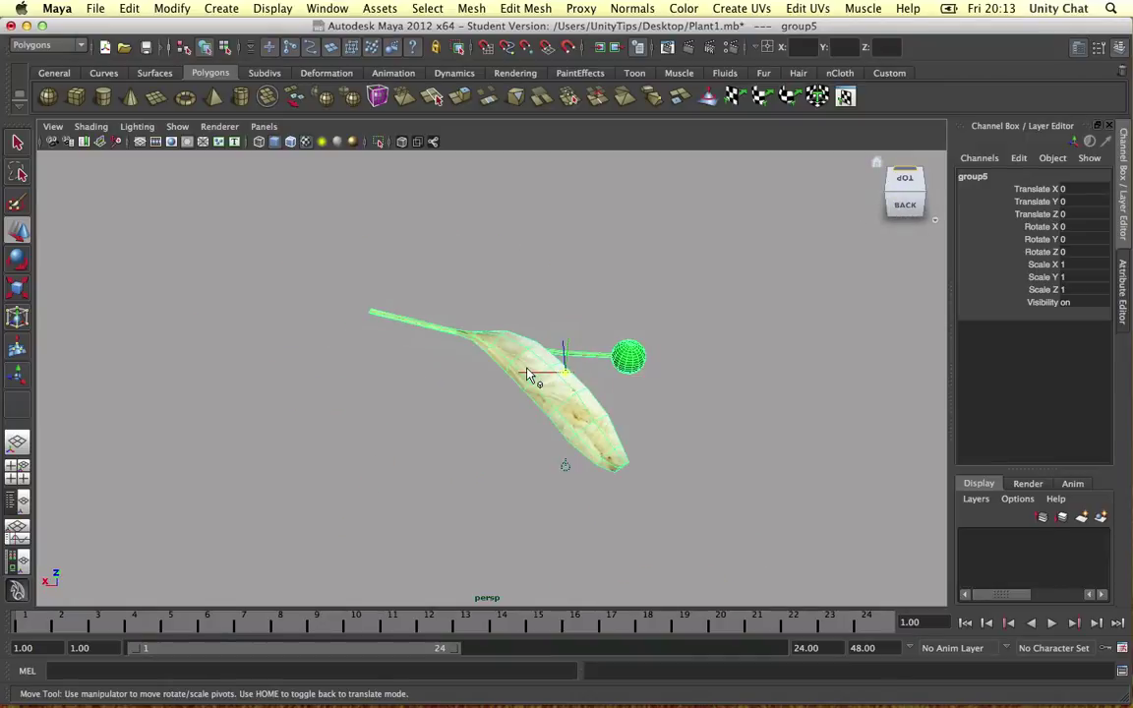
{"action": "key", "text": "space"}
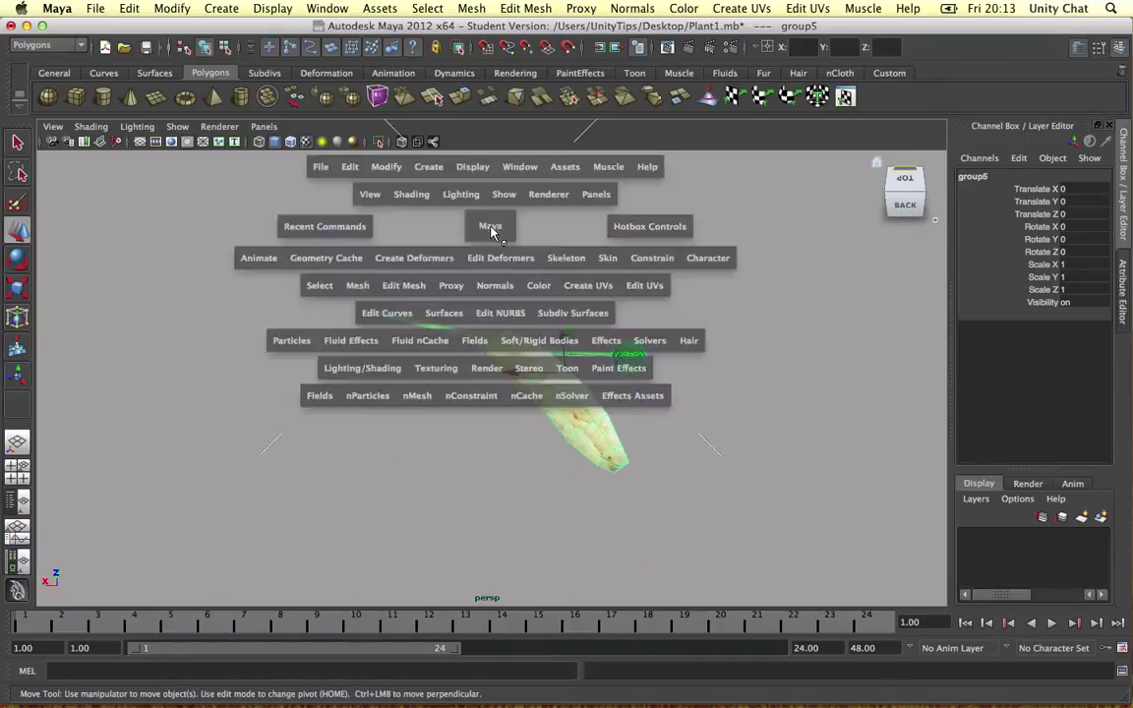
{"action": "key", "text": "space"}
{"action": "key", "text": "f"}
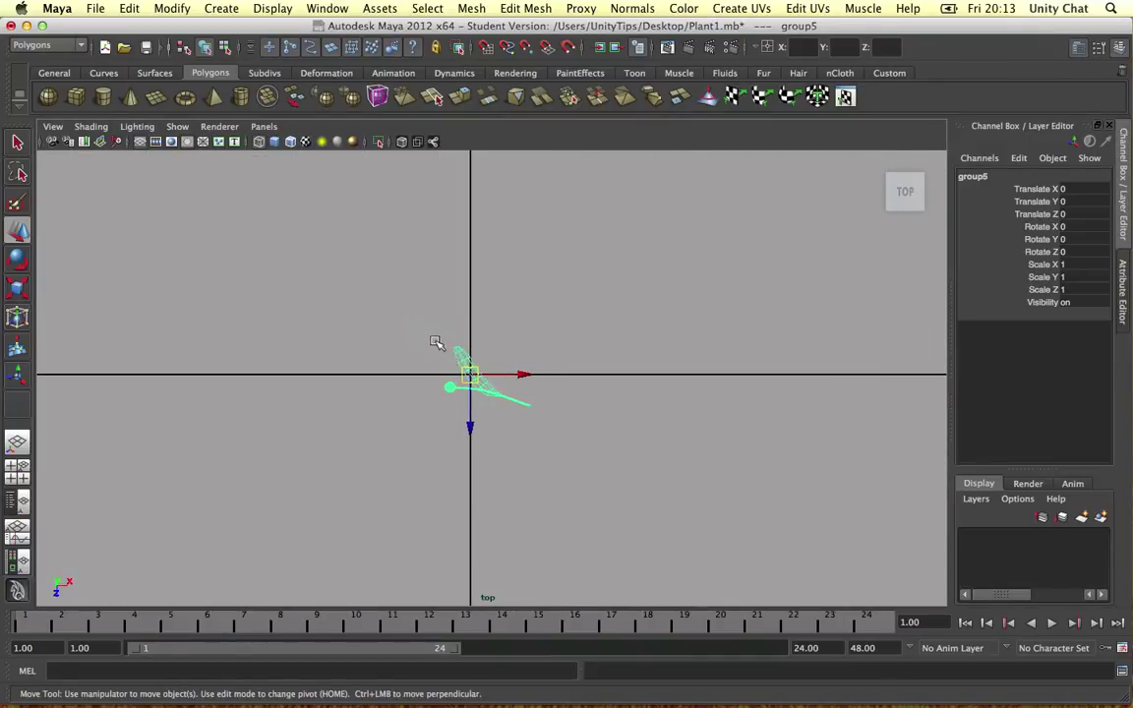
{"action": "mouse_move", "coordinate": [504, 380]}
{"action": "left_mouse_down"}
{"action": "mouse_move", "coordinate": [554, 372]}
{"action": "mouse_move", "coordinate": [518, 376]}
{"action": "left_mouse_up"}
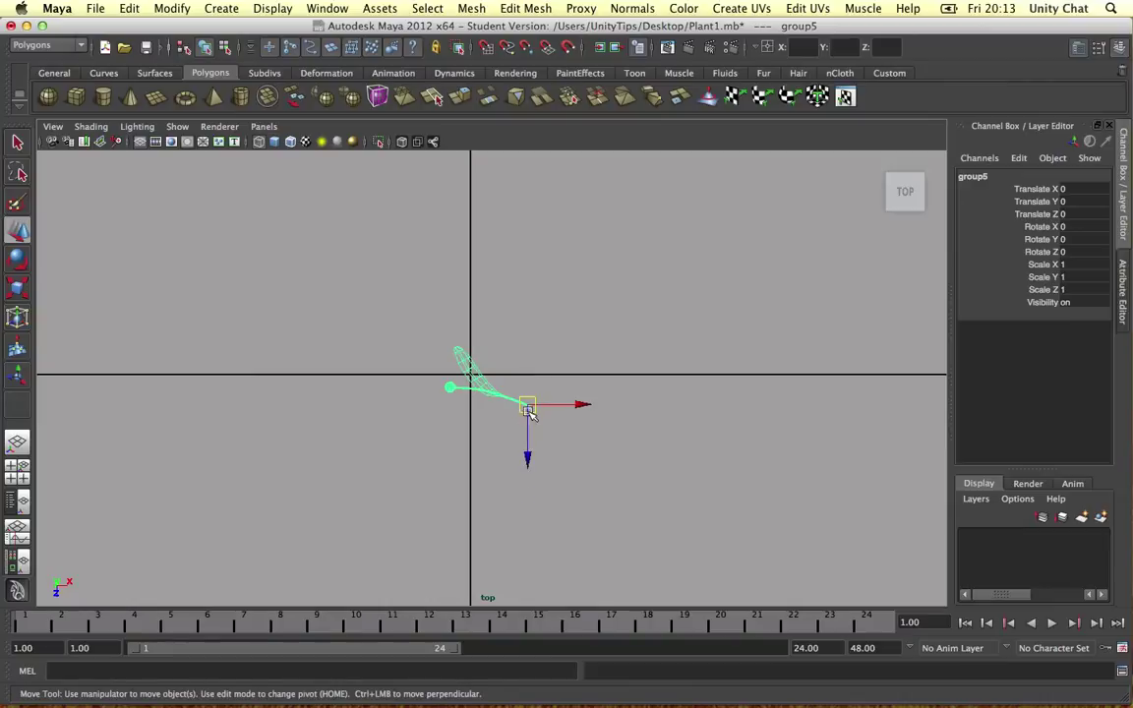
Step: Align the pivot point's height with the stalk end using the front and side views, and return to the perspective view
{"action": "key", "text": "space"}
{"action": "key", "text": "space"}
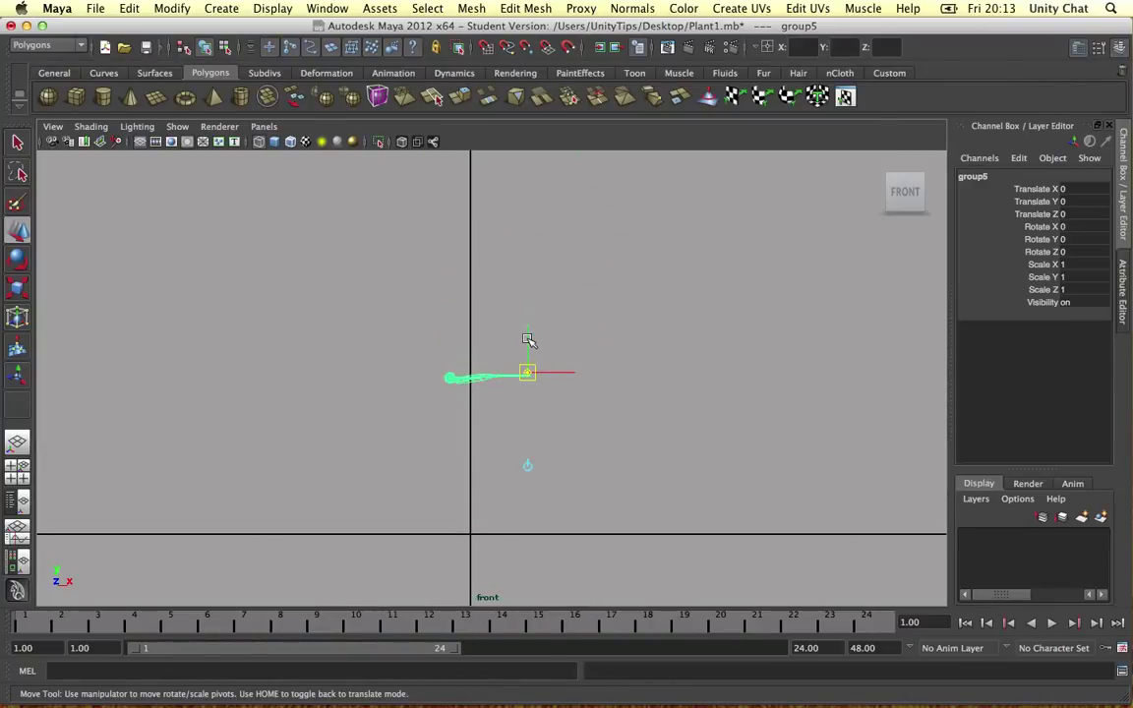
{"action": "key", "text": "space"}
{"action": "key", "text": "space"}
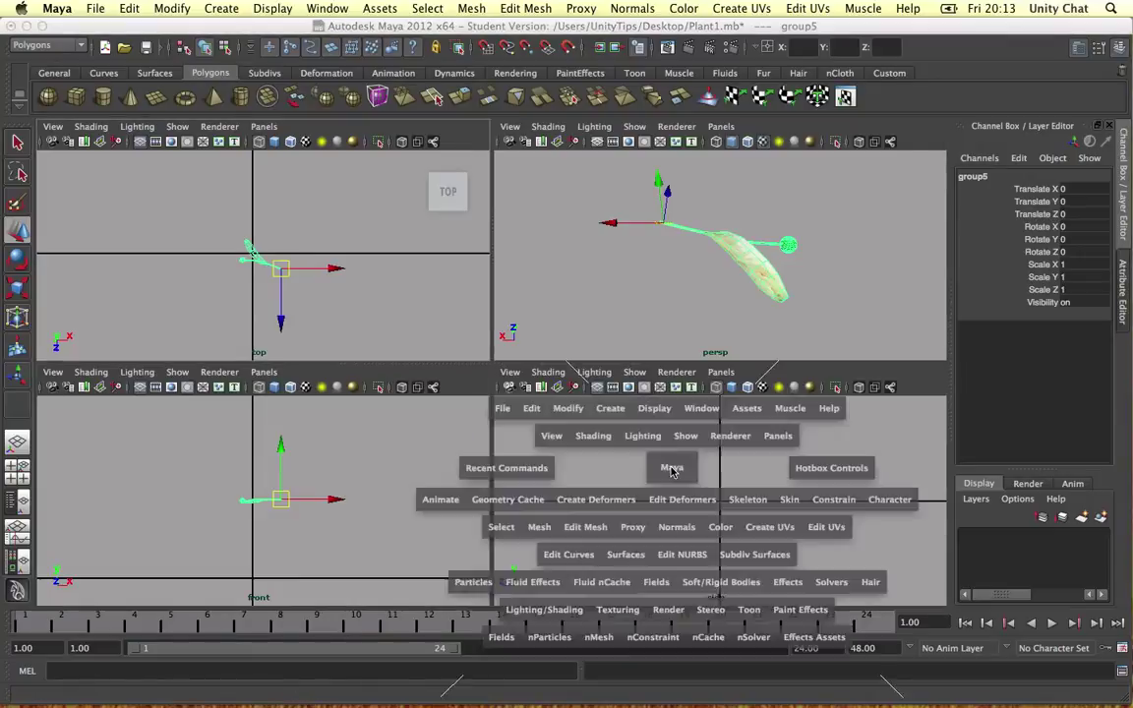
{"action": "key", "text": "f"}
{"action": "scroll", "coordinate": [499, 404], "scroll_direction": "up", "scroll_amount": 10}
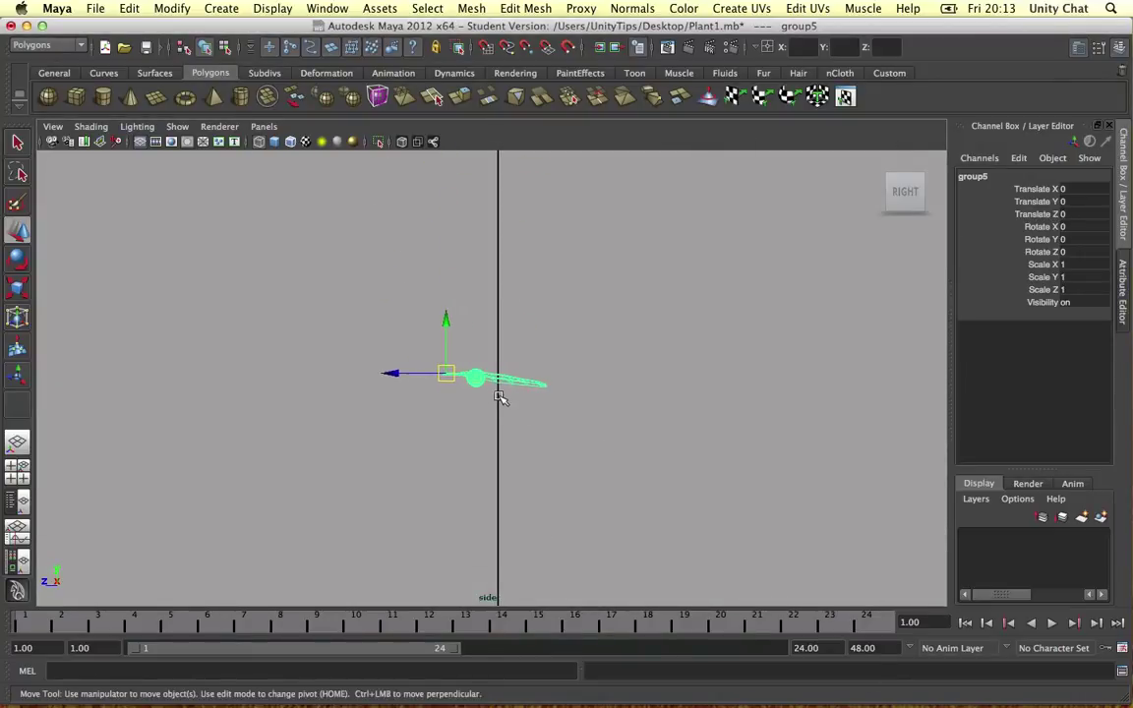
{"action": "key", "text": "space"}
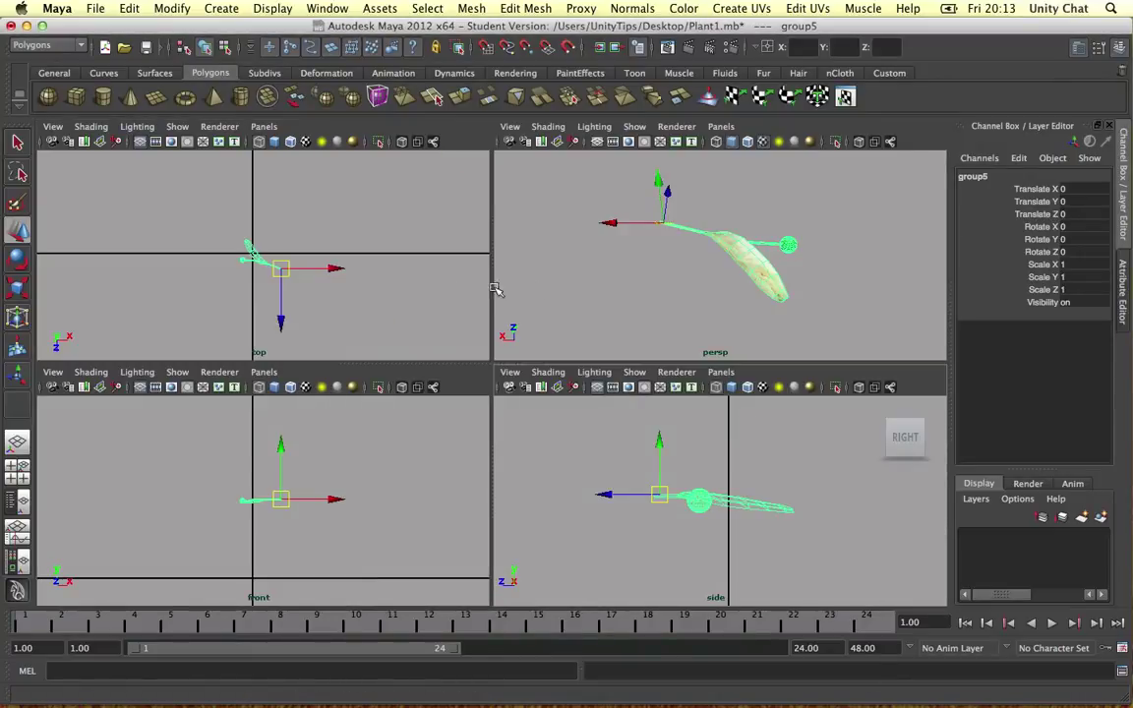
{"action": "key", "text": "space"}
{"action": "left_click_drag", "start_coordinate": [747, 269], "coordinate": [509, 345], "text": "alt"}
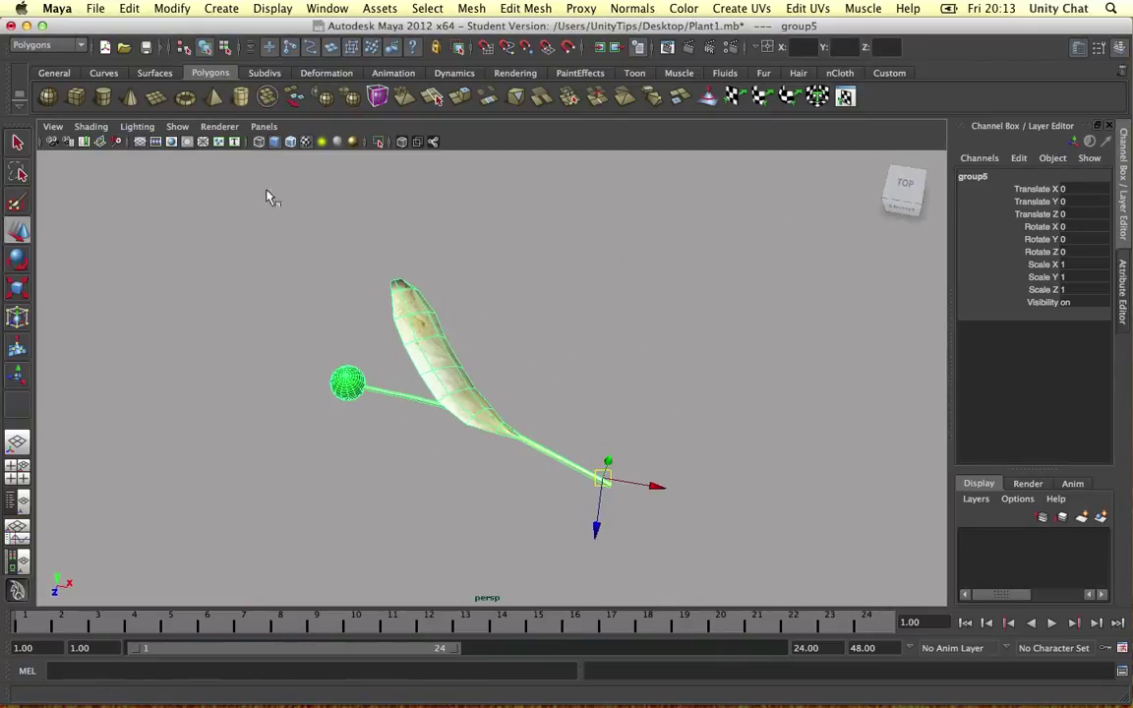
Step: Export the plant group as FBX, replacing Plant1.fbx in the Models folder
{"action": "left_click", "coordinate": [99, 8]}
{"action": "left_click", "coordinate": [153, 191]}
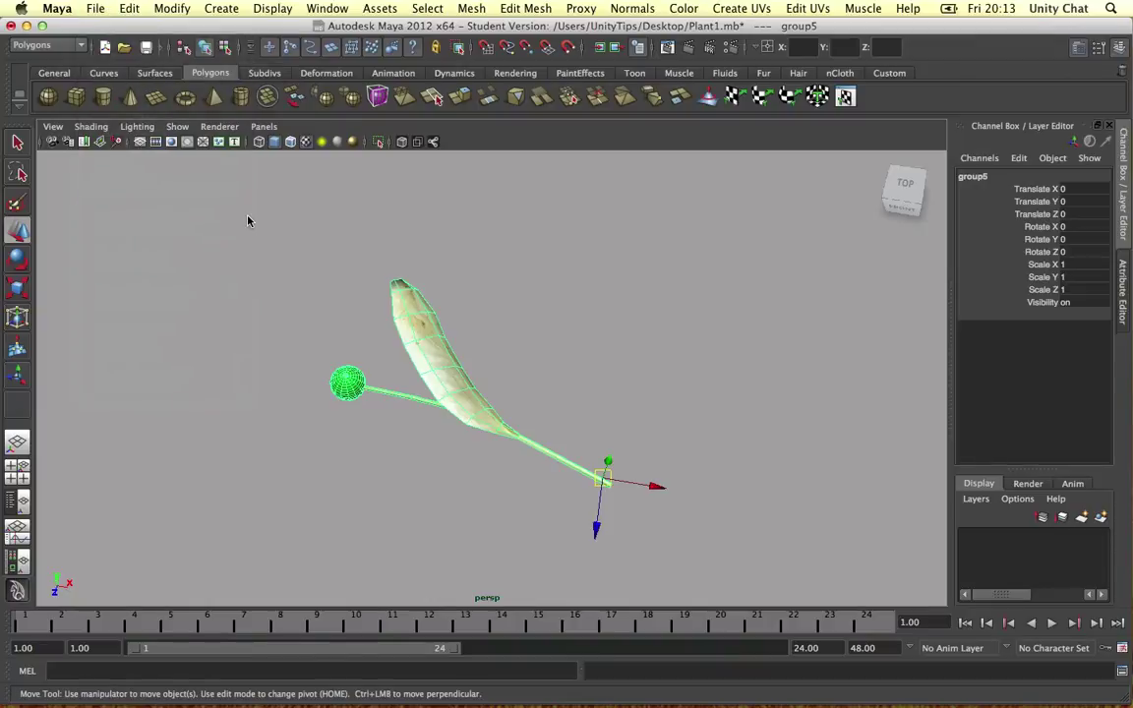
{"action": "double_click", "coordinate": [343, 252]}
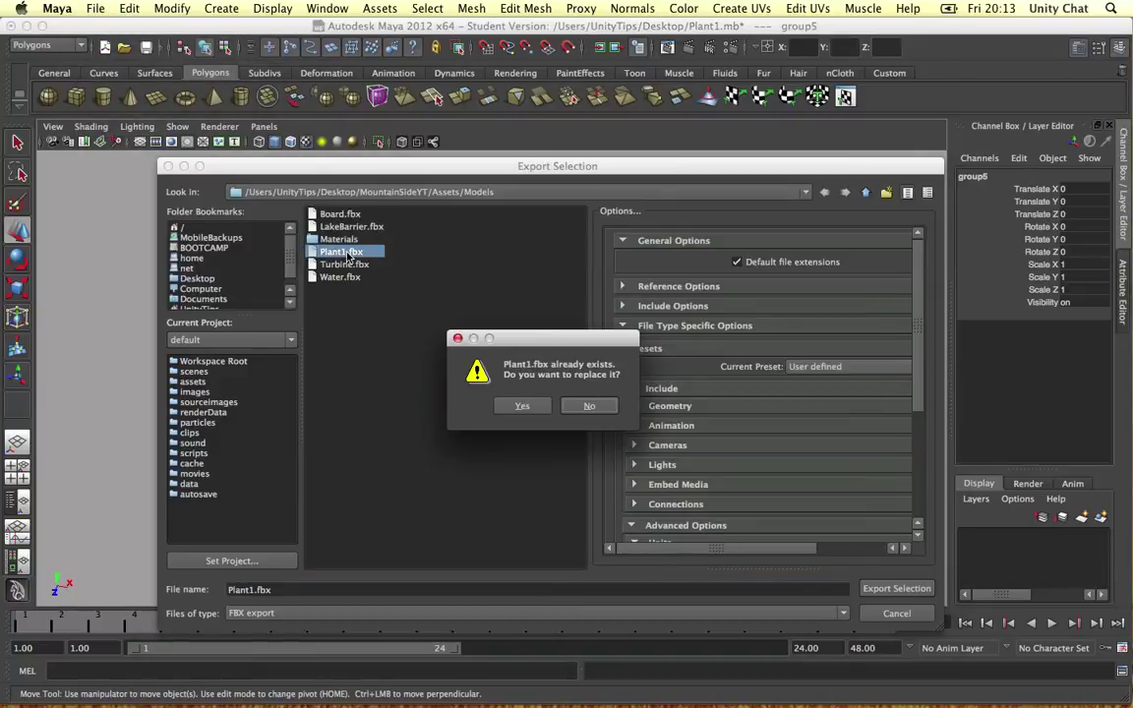
{"action": "left_click", "coordinate": [517, 406]}
Step: Switch to Unity and place the updated Plant1 model from the Models folder on the mountain terrain
{"action": "key", "text": "super+Tab"}
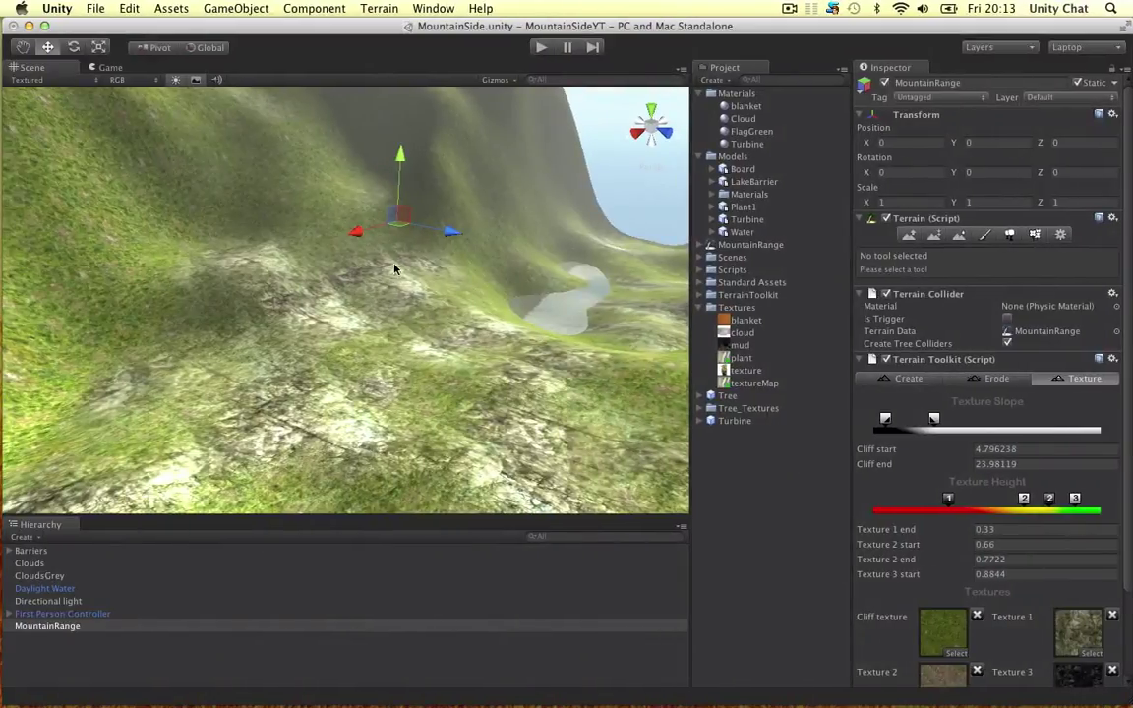
{"action": "left_click_drag", "start_coordinate": [740, 210], "coordinate": [384, 356]}
{"action": "scroll", "coordinate": [408, 303], "scroll_direction": "down", "scroll_amount": 3}
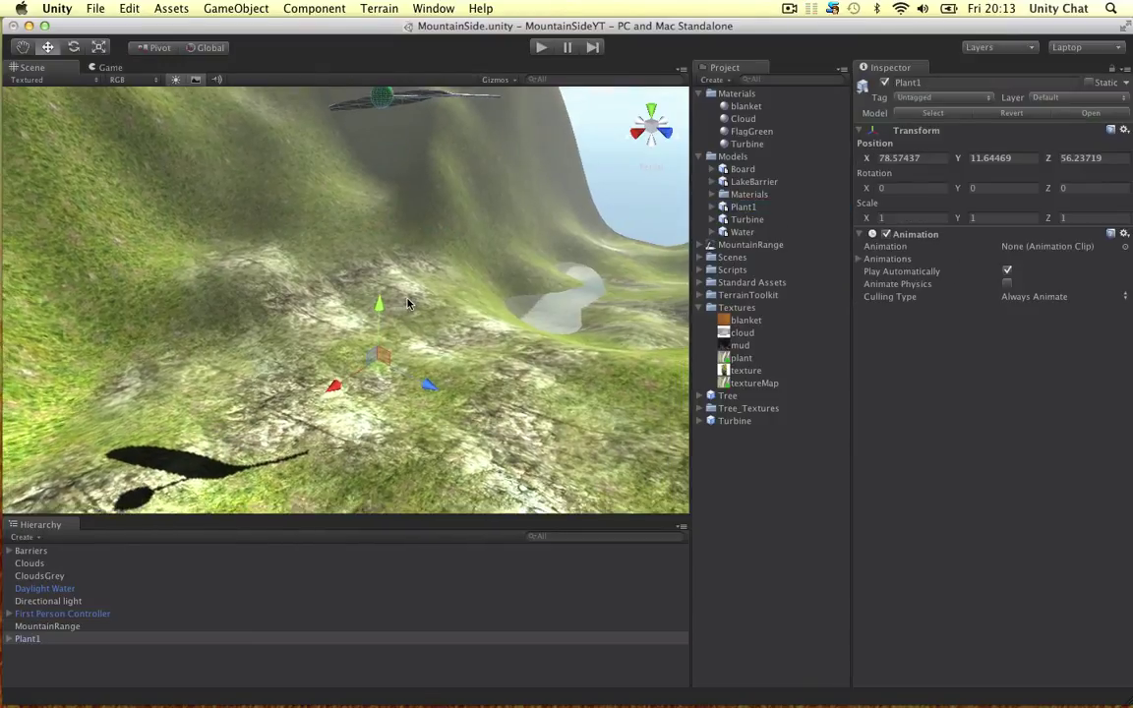
{"action": "middle_click_drag", "start_coordinate": [411, 302], "coordinate": [468, 387]}
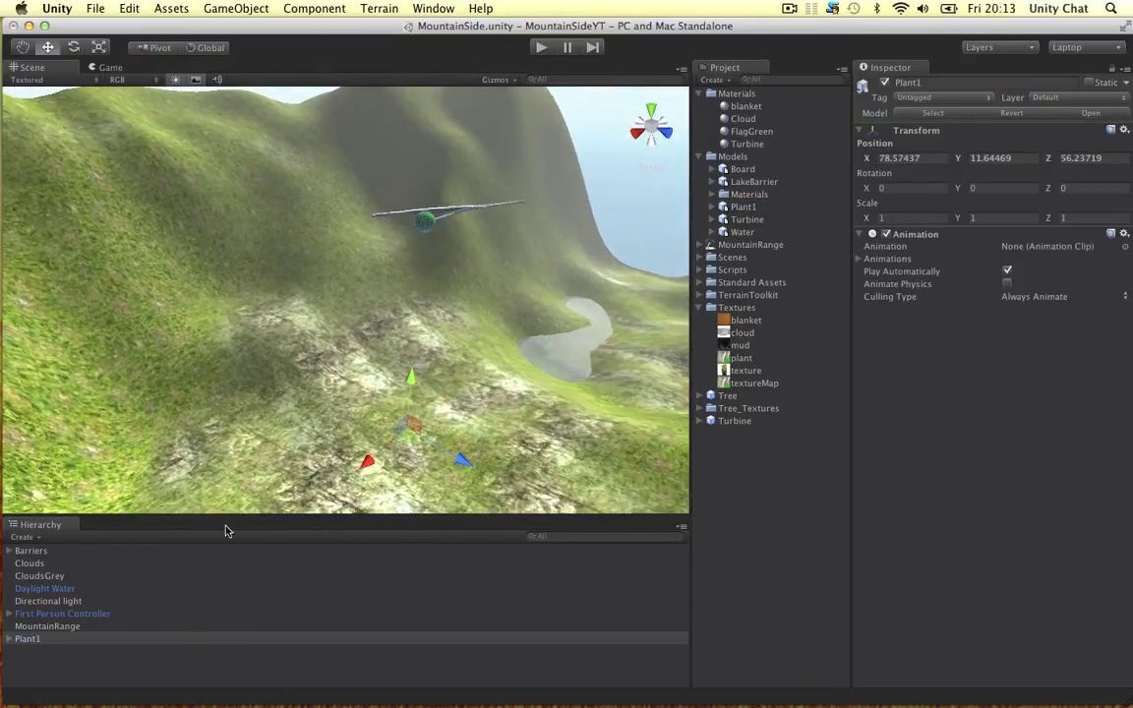
Step: Lower Plant1's child group2 to about -2.41 on Y so the plant sits near its parent's origin
{"action": "left_click", "coordinate": [22, 638]}
{"action": "left_click", "coordinate": [32, 653]}
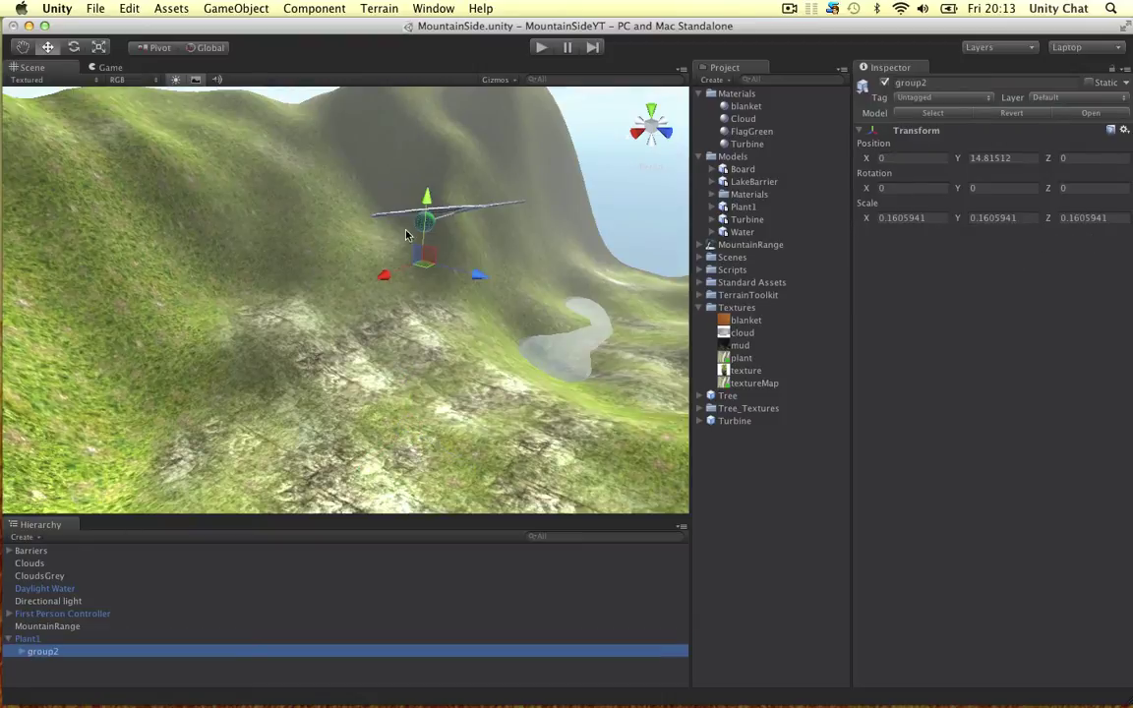
{"action": "left_click_drag", "start_coordinate": [427, 219], "coordinate": [429, 468]}
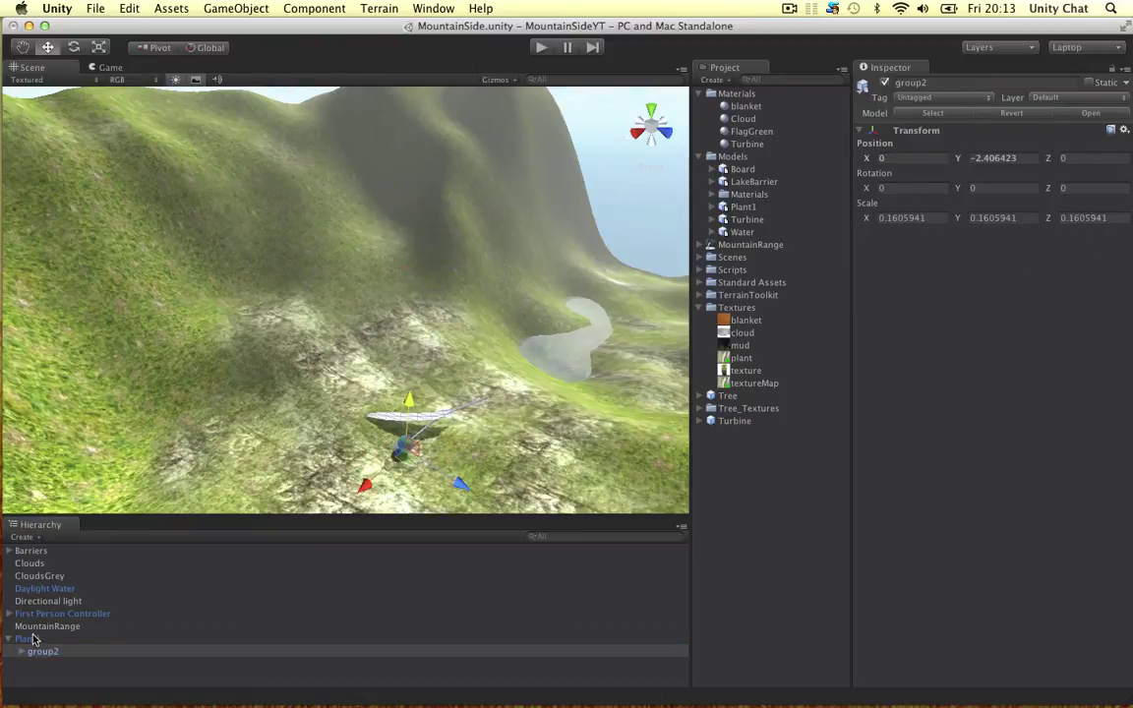
Step: Raise Plant1 to about 15.87 on Y and set its Z rotation to 90
{"action": "left_click", "coordinate": [33, 639]}
{"action": "left_click_drag", "start_coordinate": [344, 445], "coordinate": [507, 309], "text": "alt"}
{"action": "left_click", "coordinate": [1073, 190]}
{"action": "type", "text": "9"}
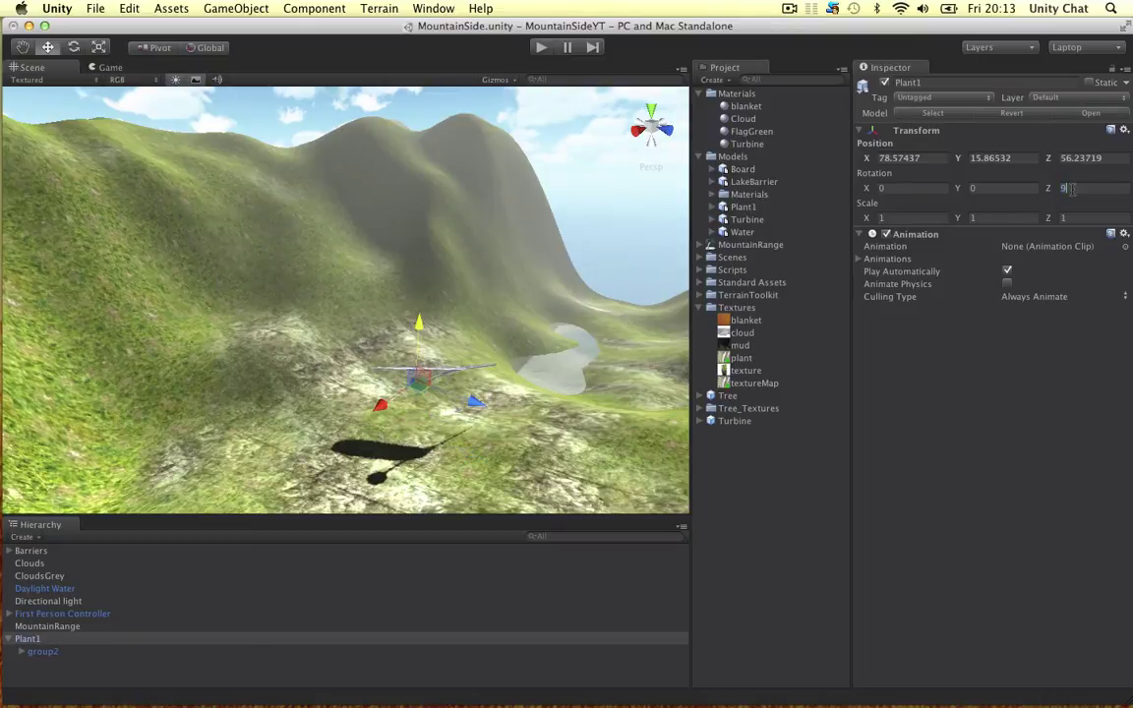
{"action": "type", "text": "0"}
Step: Deselect the plant and inspect its textured leaf, stem and seed on the terrain from several angles
{"action": "left_click_drag", "start_coordinate": [618, 339], "coordinate": [282, 218], "text": "alt"}
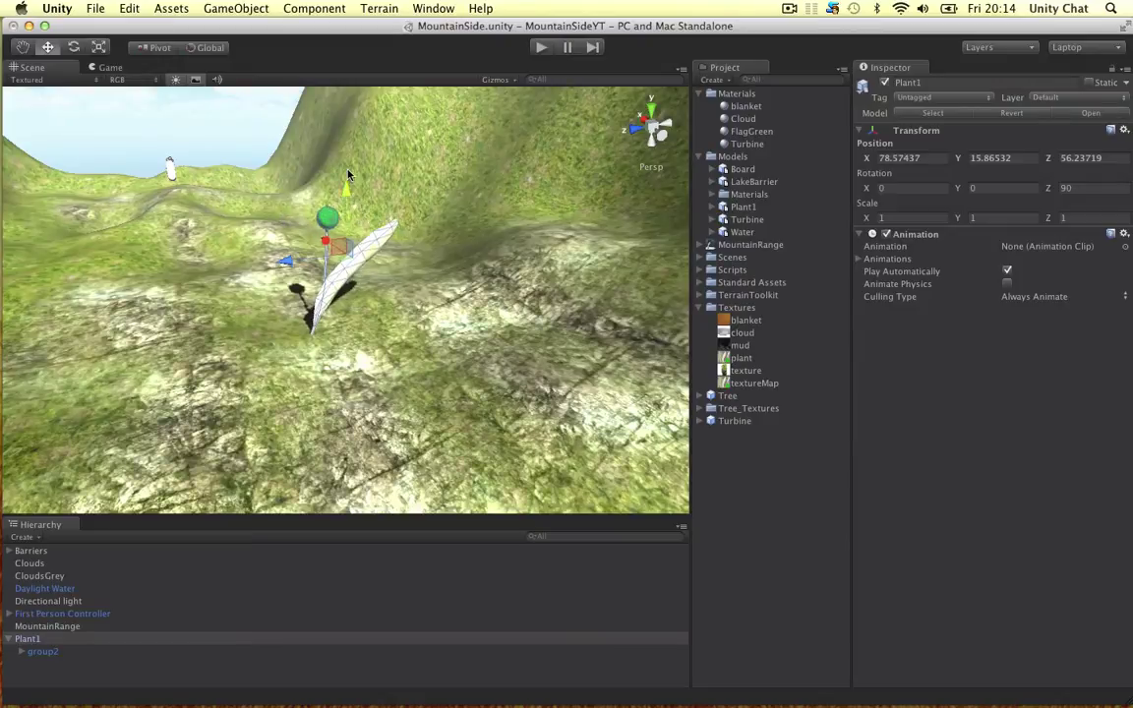
{"action": "left_click", "coordinate": [447, 148]}
{"action": "left_click_drag", "start_coordinate": [433, 155], "coordinate": [251, 280], "text": "alt"}
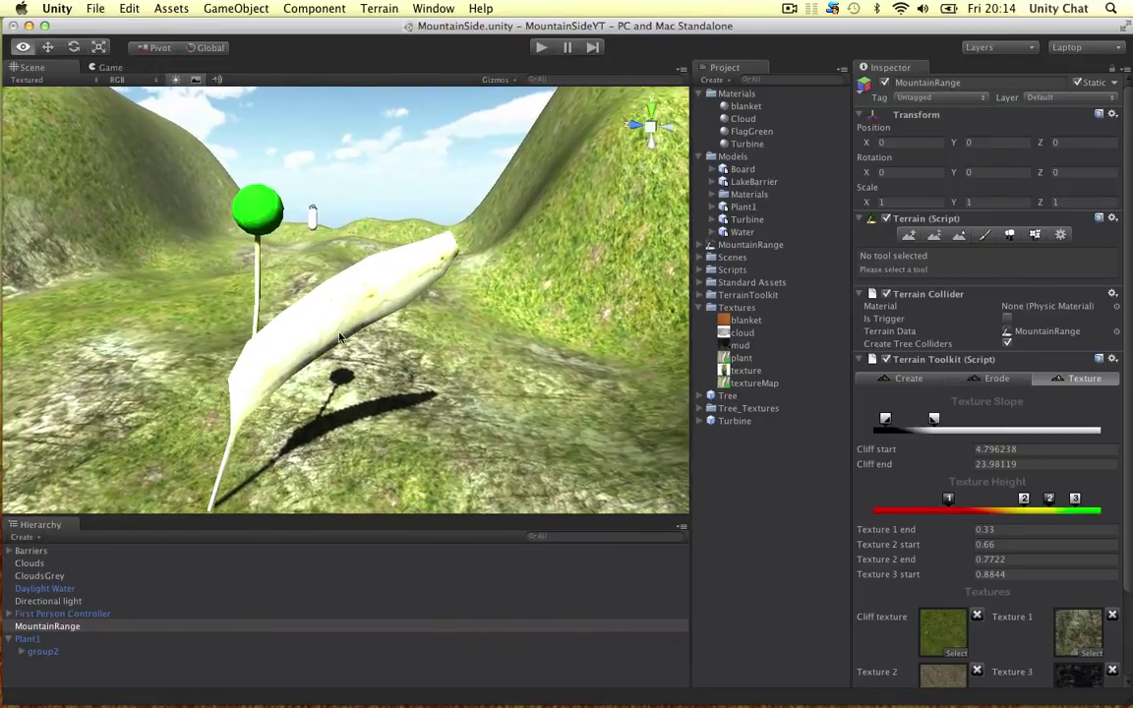
Step: Select Plant1 on the terrain to view its mesh, deselect it, and examine the leaf and seed from different sides
{"action": "left_click_drag", "start_coordinate": [339, 338], "coordinate": [248, 315], "text": "alt"}
{"action": "left_click", "coordinate": [347, 223]}
{"action": "left_click_drag", "start_coordinate": [488, 249], "coordinate": [334, 233], "text": "alt"}
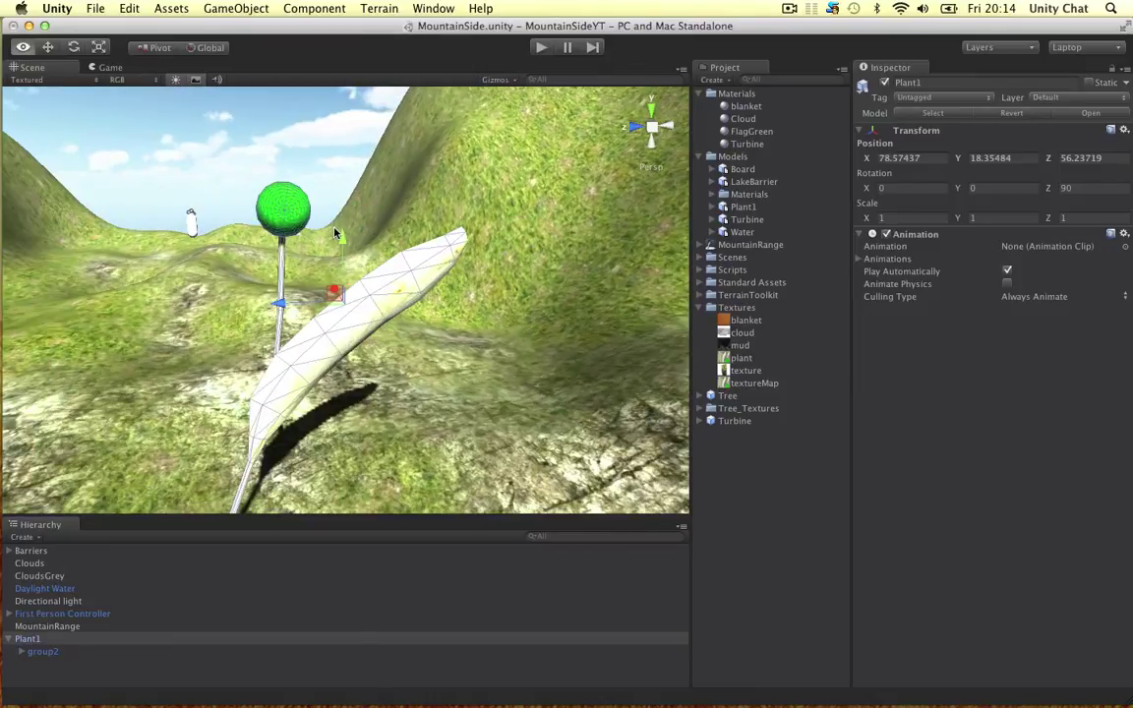
{"action": "left_click", "coordinate": [451, 350]}
{"action": "left_click_drag", "start_coordinate": [450, 350], "coordinate": [367, 347], "text": "alt"}
{"action": "scroll", "coordinate": [357, 357], "scroll_direction": "down", "scroll_amount": 1}
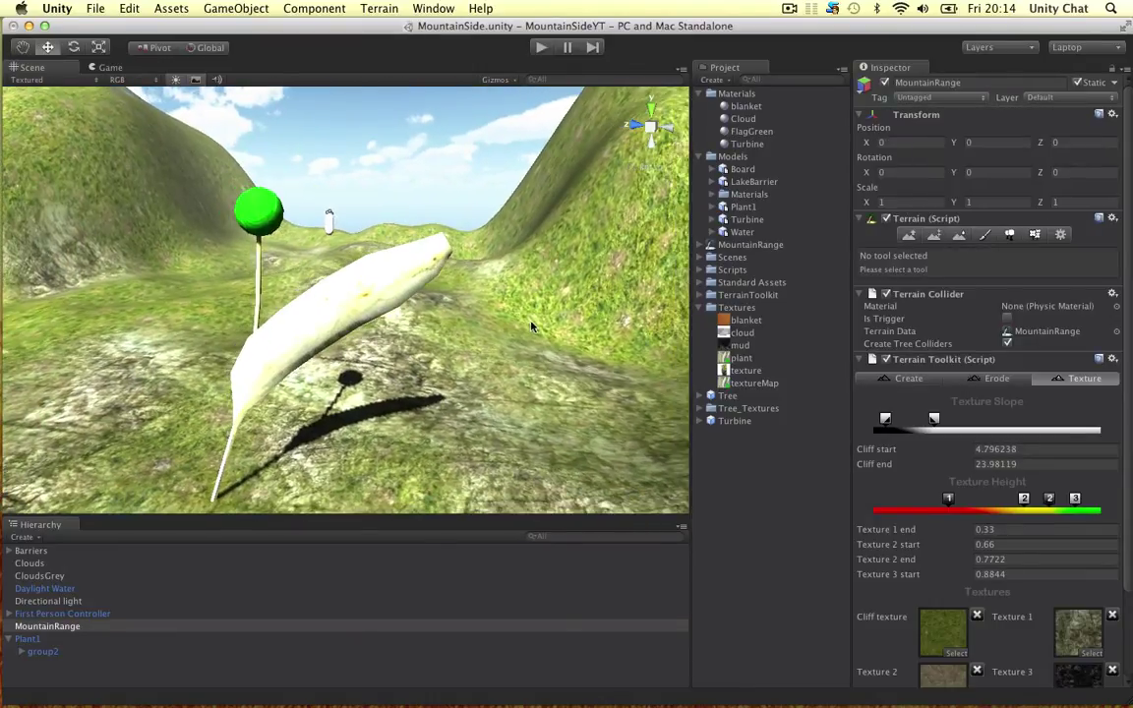
Step: Switch to Maya, deselect the Leaf, and examine the original textured plant from several angles to compare it with the Unity version
{"action": "key", "text": "super+Tab"}
{"action": "left_click", "coordinate": [453, 352]}
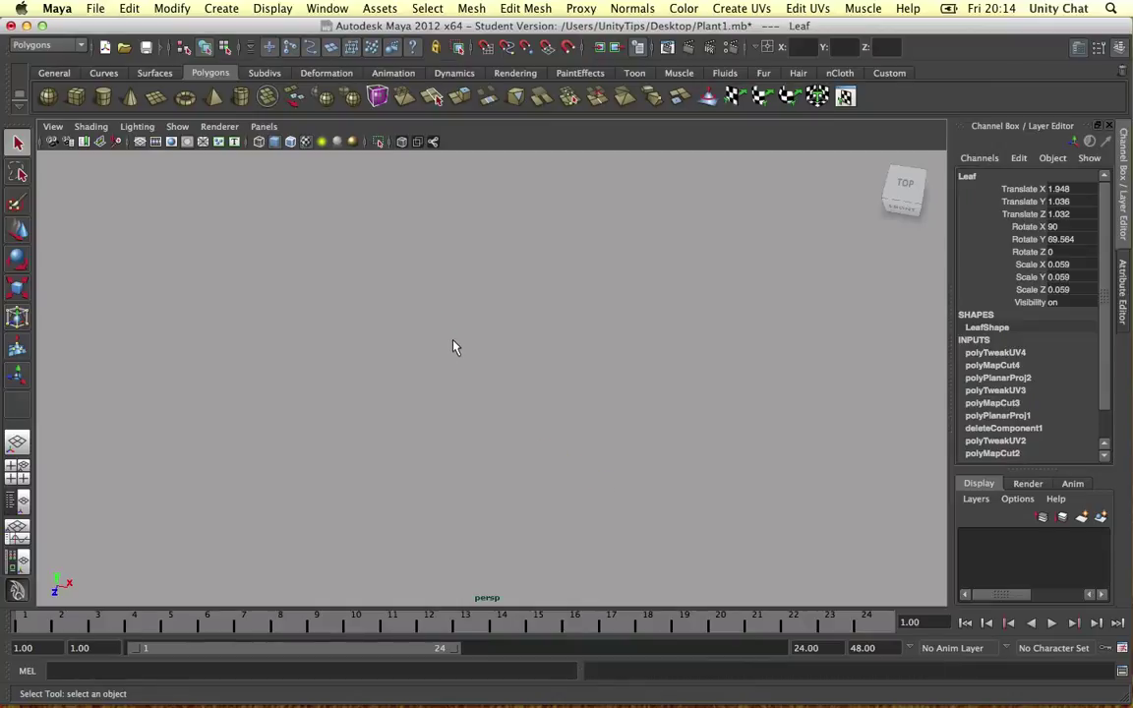
{"action": "left_click_drag", "start_coordinate": [461, 347], "coordinate": [302, 335], "text": "alt"}
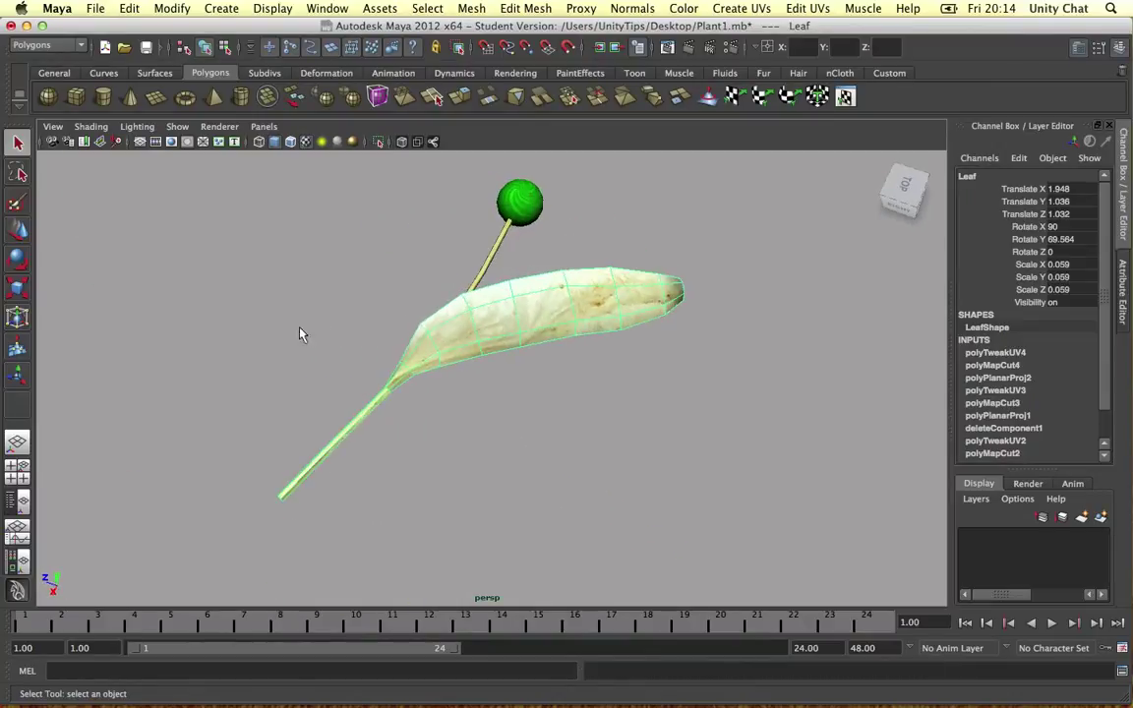
{"action": "left_click", "coordinate": [302, 335]}
{"action": "left_click_drag", "start_coordinate": [422, 283], "coordinate": [385, 280], "text": "alt"}
{"action": "key", "text": "super+Tab"}
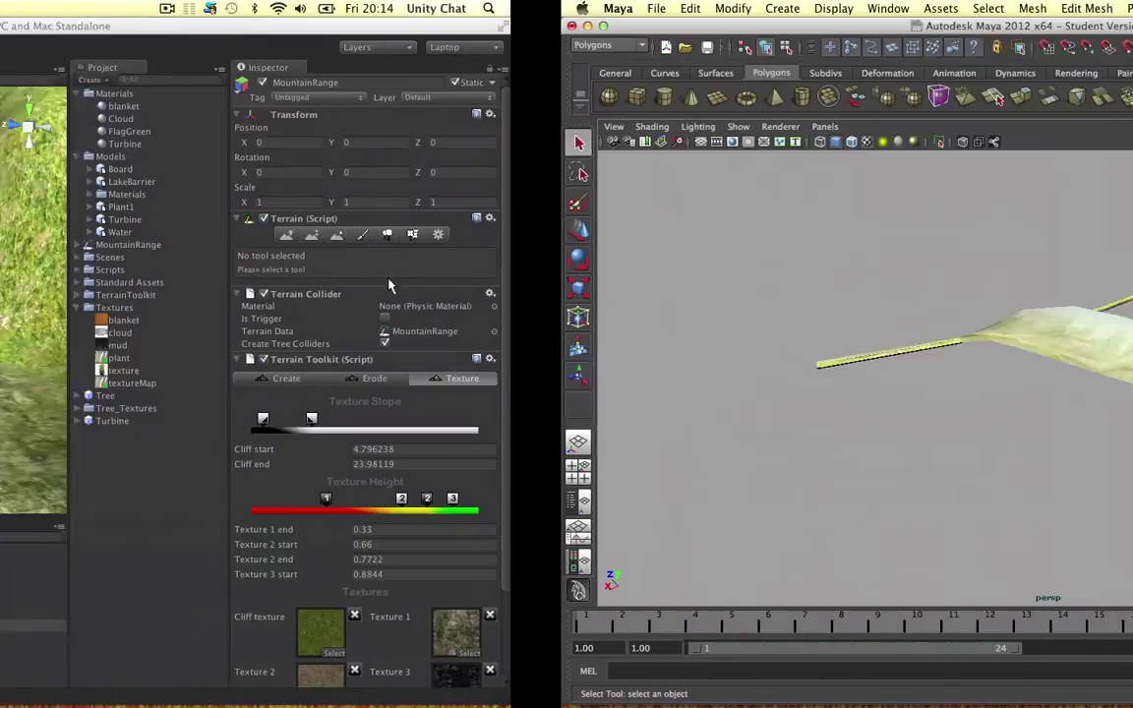
{"action": "scroll", "coordinate": [558, 336], "scroll_direction": "down", "scroll_amount": 5}
{"action": "scroll", "coordinate": [558, 336], "scroll_direction": "up", "scroll_amount": 5}
{"action": "scroll", "coordinate": [558, 337], "scroll_direction": "down", "scroll_amount": 10}
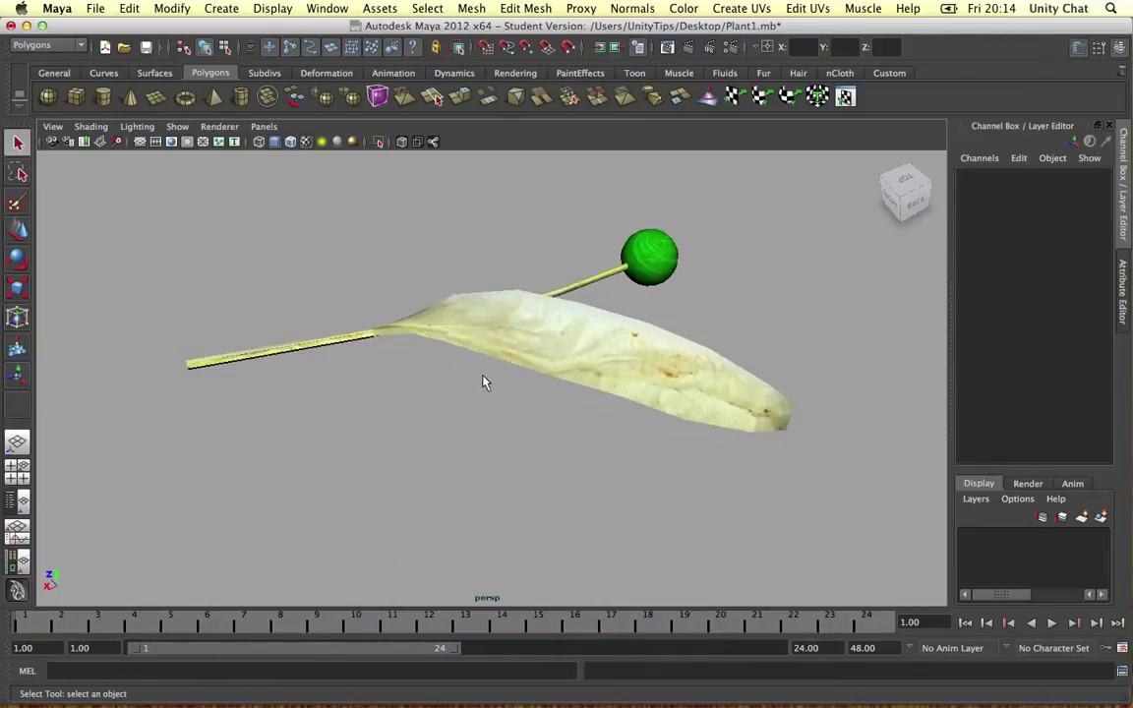
{"action": "left_click_drag", "start_coordinate": [483, 382], "coordinate": [560, 372], "text": "alt"}
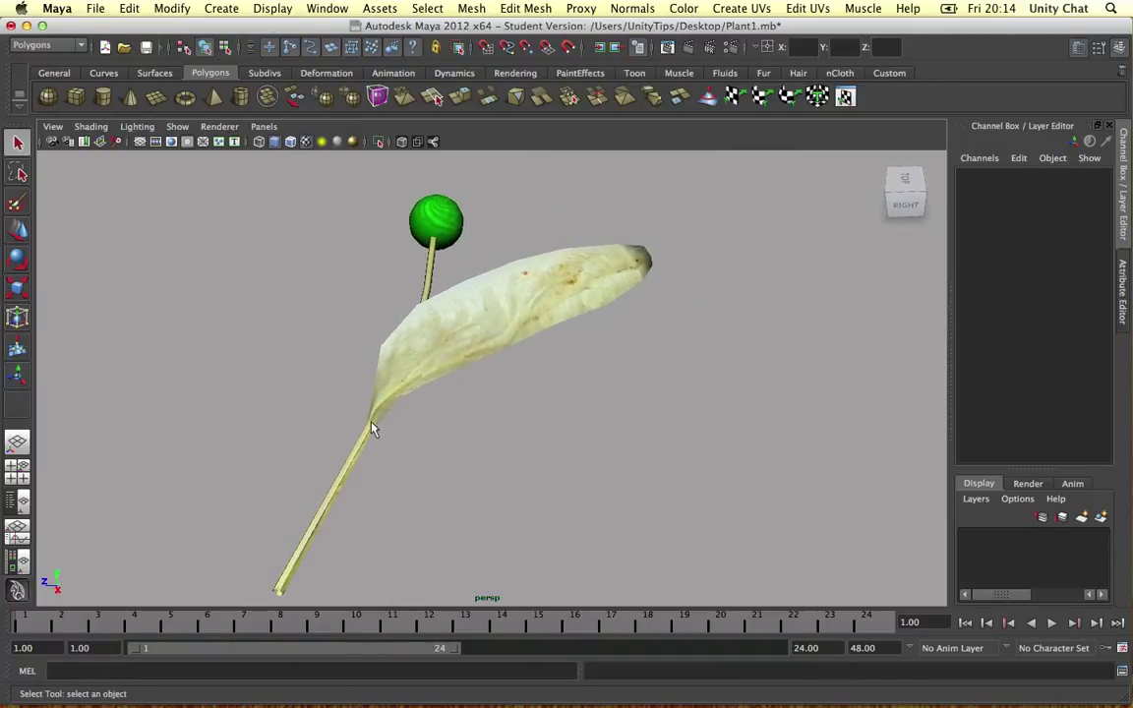
{"action": "left_click_drag", "start_coordinate": [442, 413], "coordinate": [359, 431], "text": "alt"}
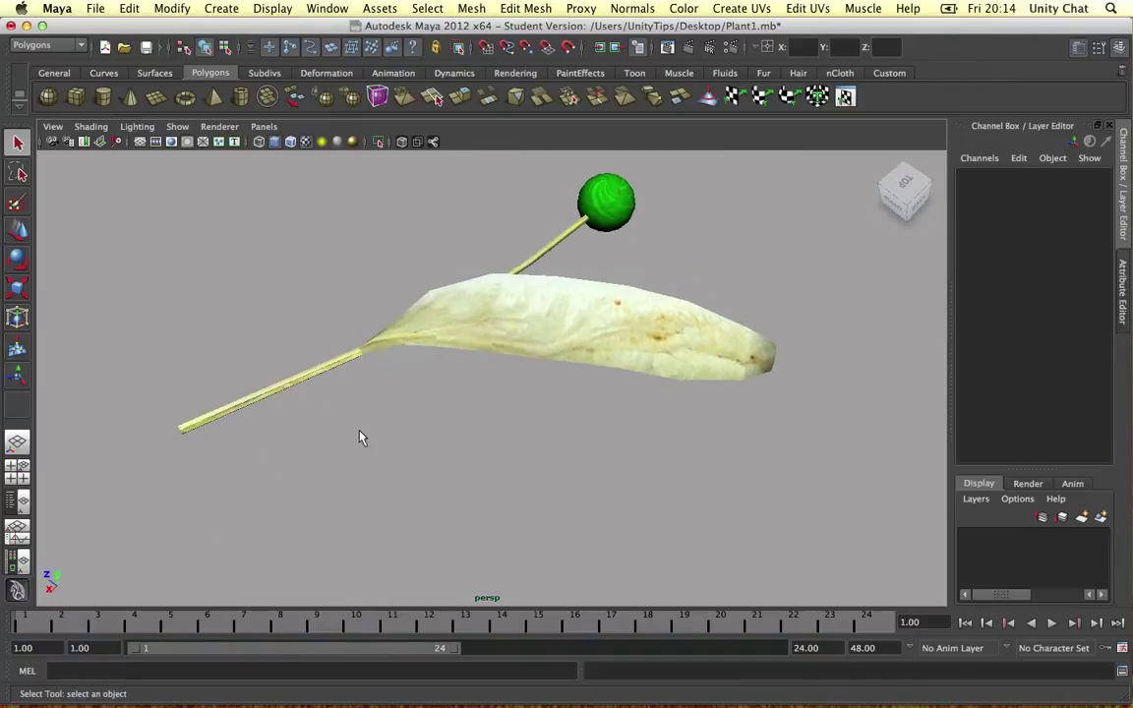
Step: Switch back to Unity and examine the whole plant and its shadow on the terrain from farther away and from the side
{"action": "key", "text": "ctrl+Left"}
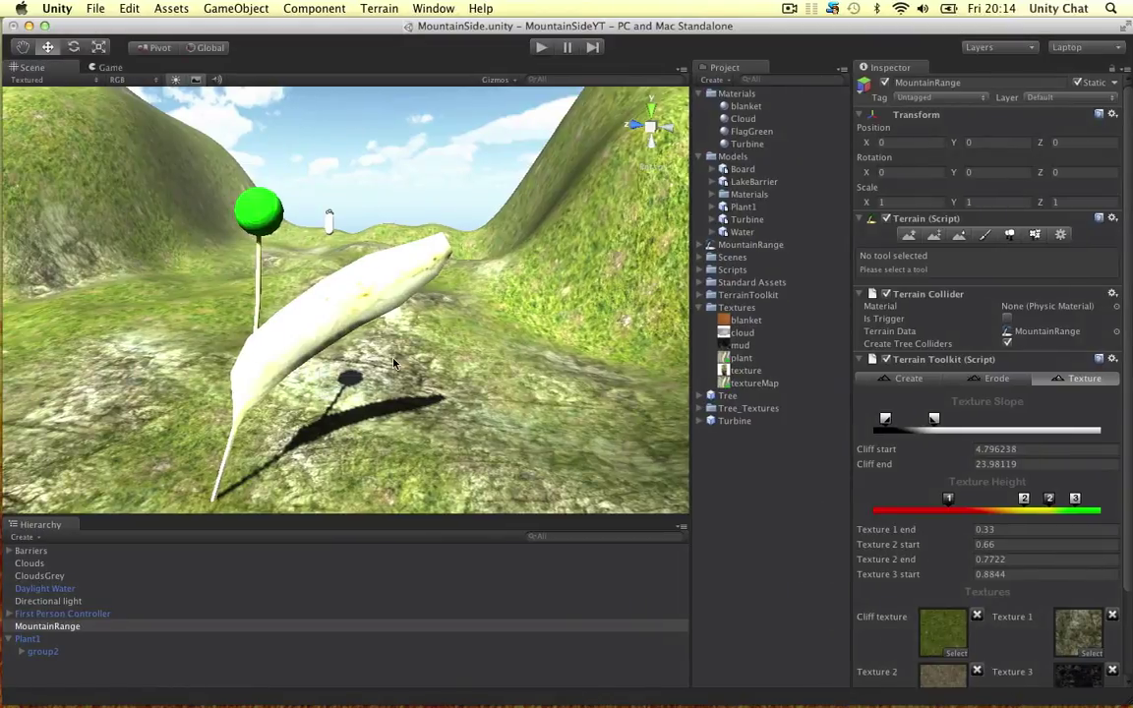
{"action": "left_click_drag", "start_coordinate": [315, 383], "coordinate": [335, 259], "text": "alt"}
{"action": "scroll", "coordinate": [428, 364], "scroll_direction": "down", "scroll_amount": 5}
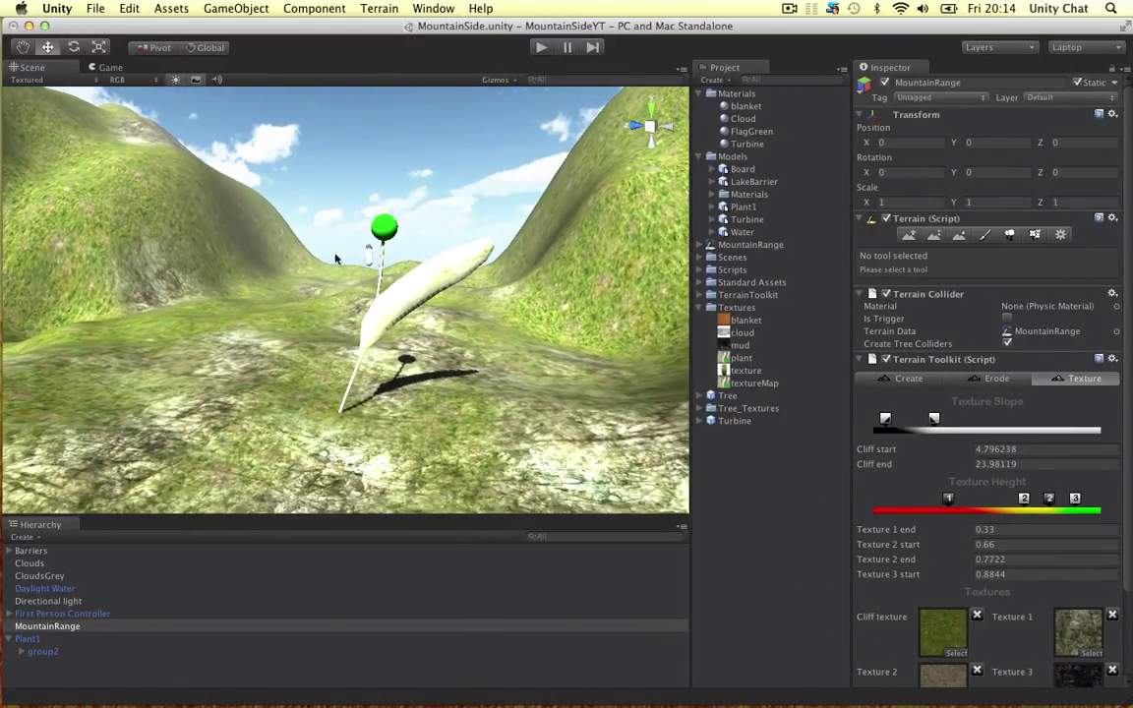
{"action": "left_click_drag", "start_coordinate": [347, 391], "coordinate": [282, 370], "text": "alt"}
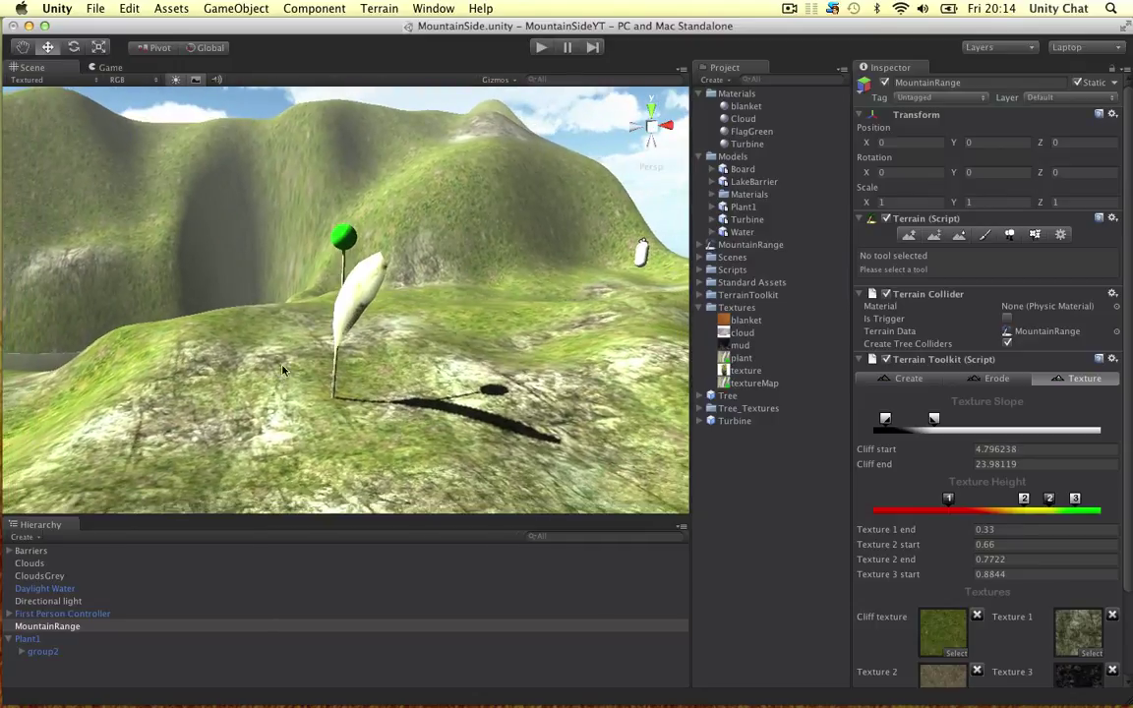